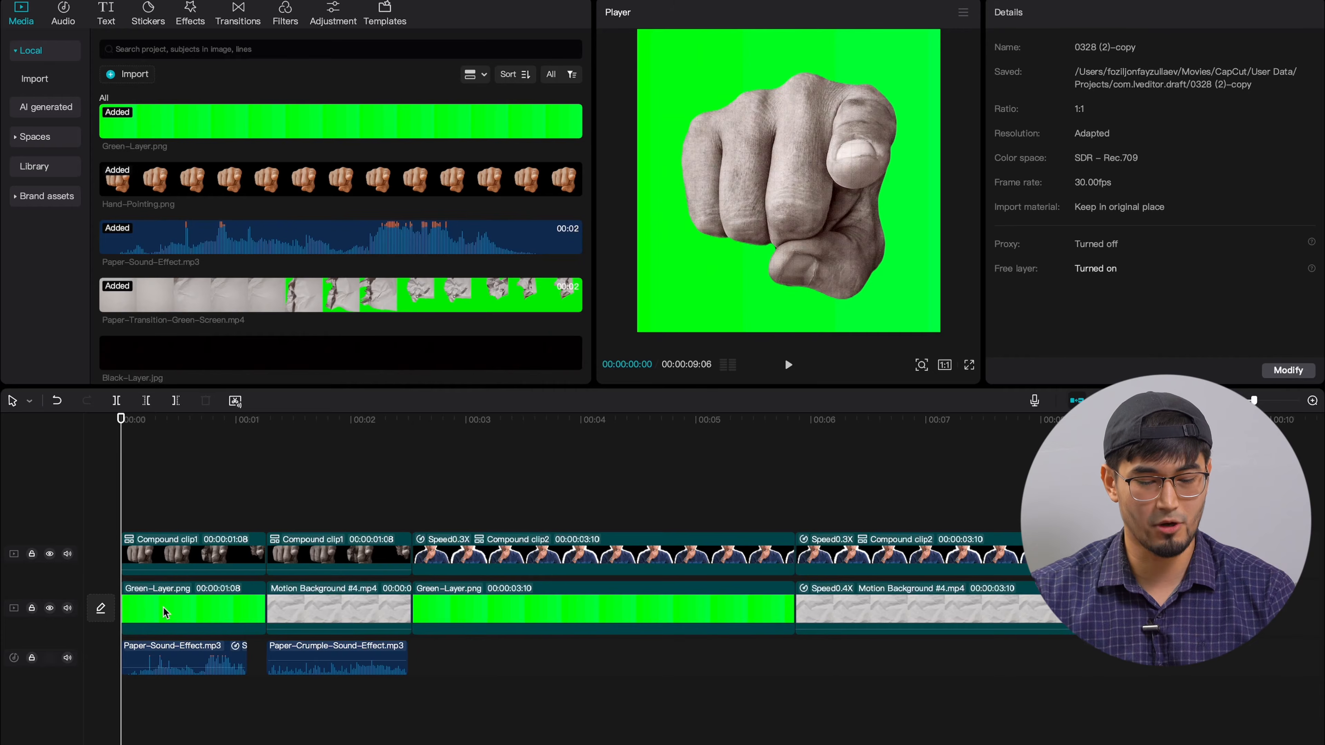
Review the finished paper-crumple example by playing the timeline and stepping through the hand and portrait clips over the green and paper backgrounds.
key("space")
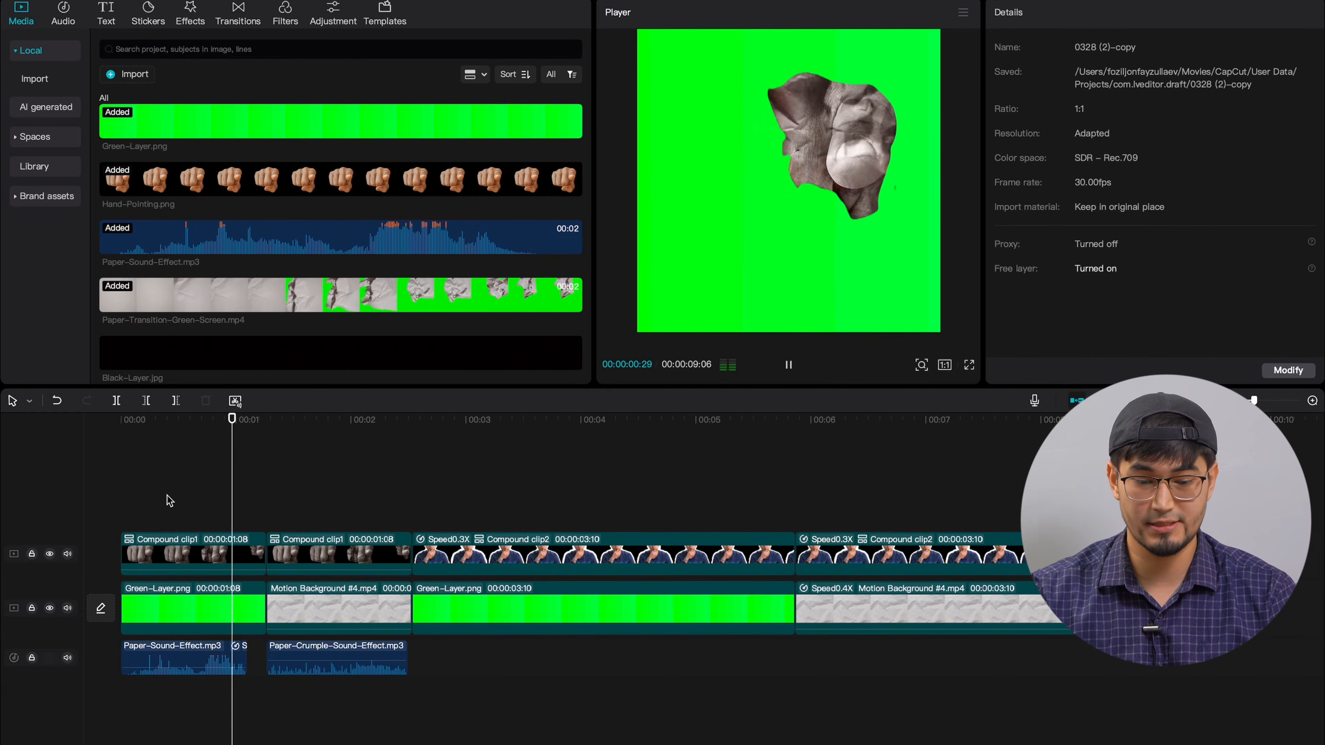
key("space")
left_click(273, 495)
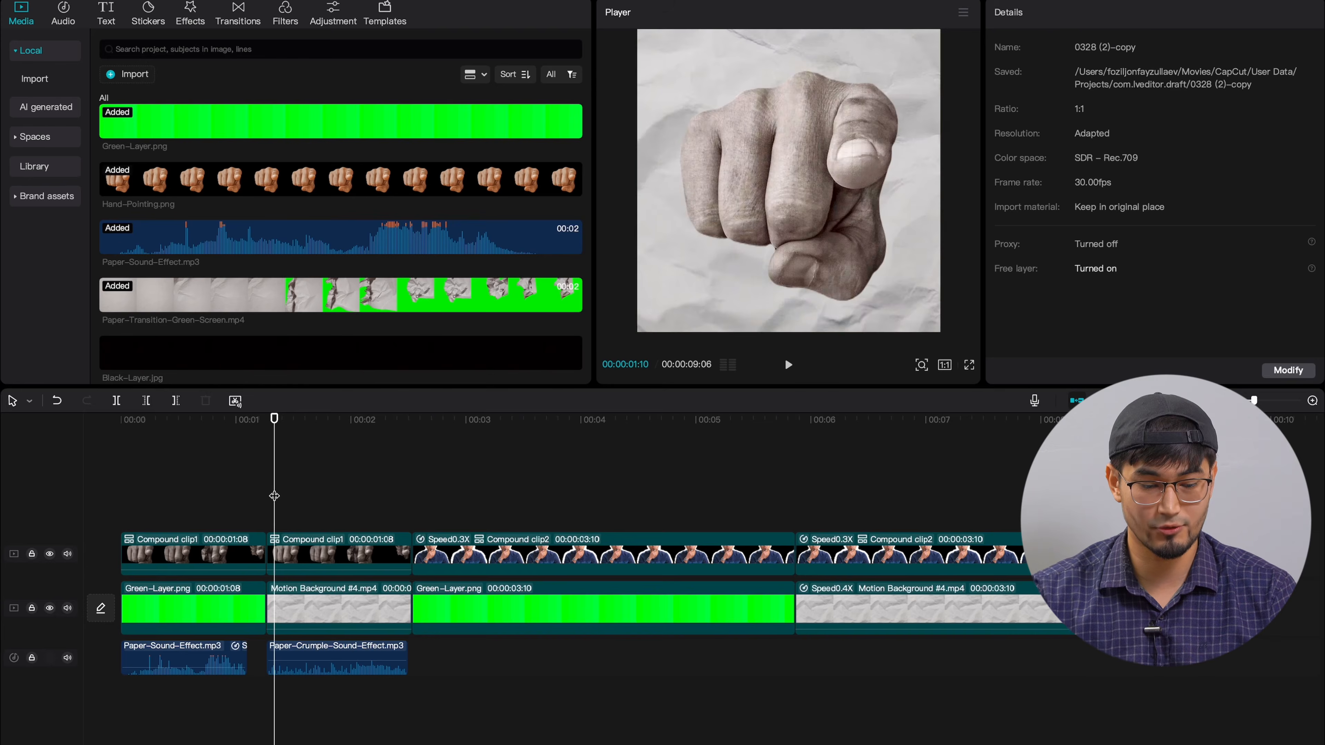
key("Right")
key("Right")
key("Right")
key("Right")
key("Right")
key("Right")
key("Right")
key("Right")
key("Right")
key("Right")
key("Right")
key("Right")
key("Right")
key("Right")
key("Right")
key("Right")
key("Right")
key("Right")
key("Right")
key("Right")
key("Right")
key("Right")
key("Right")
key("Right")
key("Right")
key("Right")
key("Right")
key("Right")
key("Right")
key("Right")
key("Right")
key("Right")
key("Right")
key("Right")
key("Right")
key("Right")
key("Right")
key("Right")
key("Right")
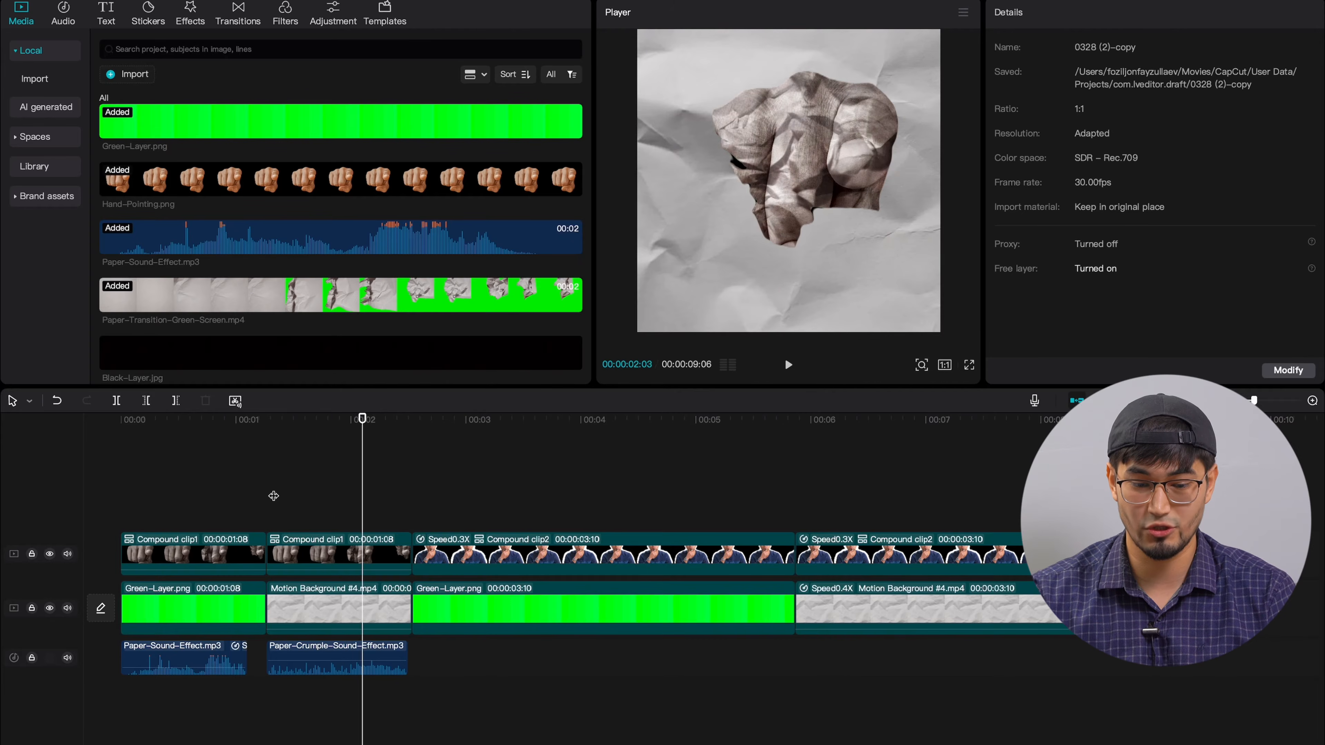
key("Right")
key("Right")
key("Right")
key("Right")
key("Right")
key("Right")
key("Right")
key("Right")
key("Right")
key("Right")
key("Right")
key("Right")
key("Right")
key("Right")
key("Right")
key("Right")
key("Right")
key("Right")
key("Right")
key("Right")
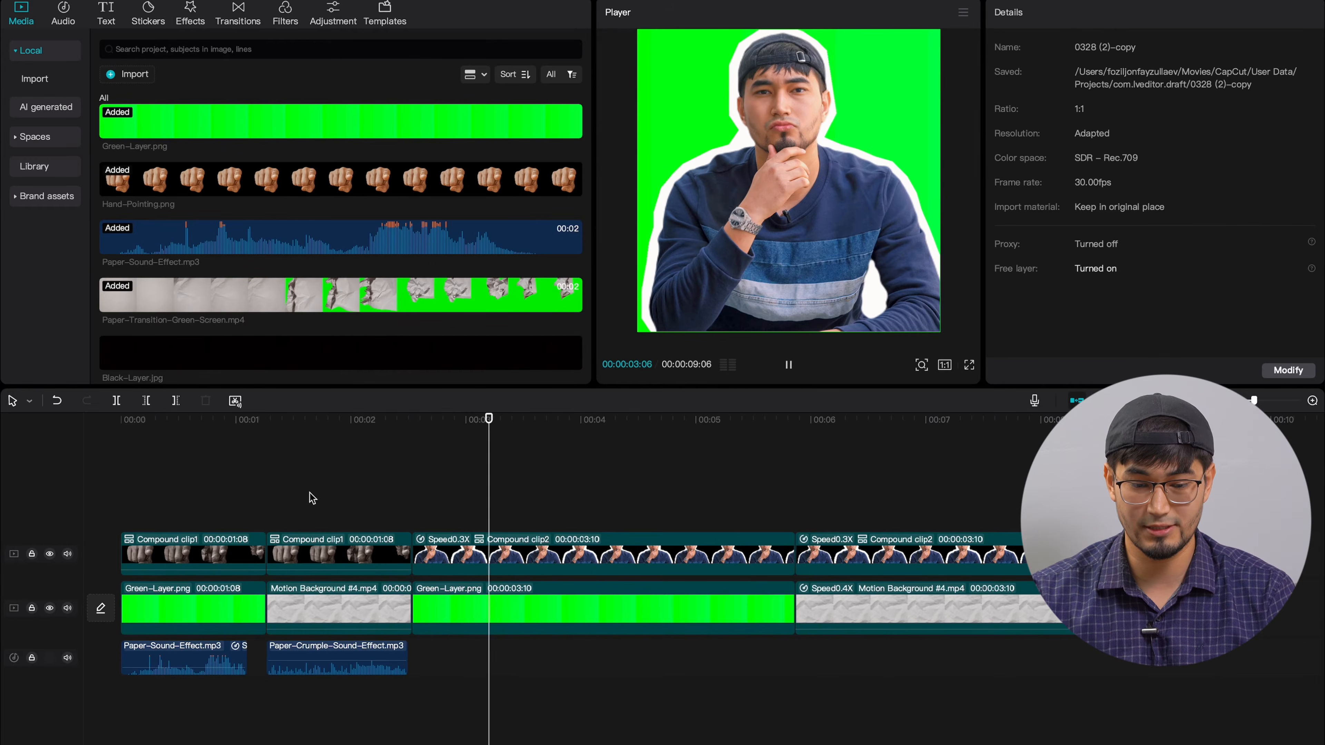
left_click(617, 611)
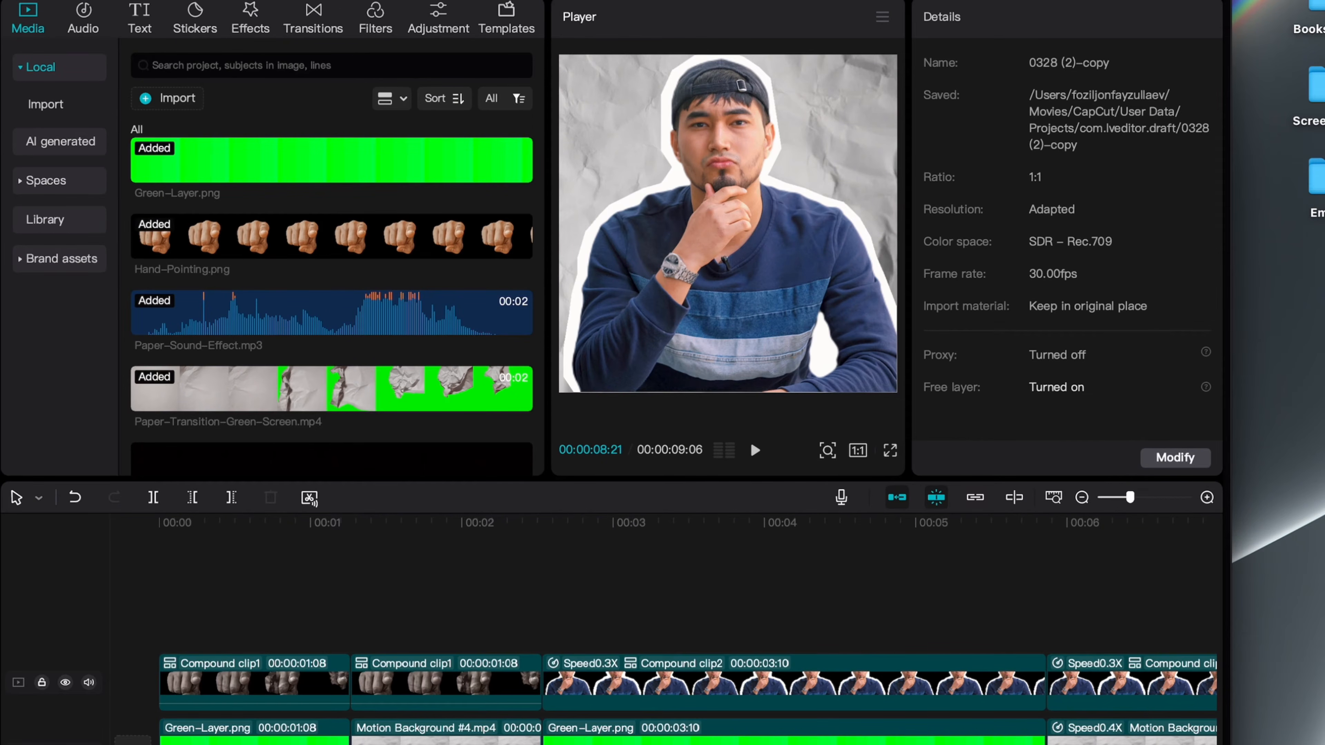
Open the PaperTransitionEffect folder from the desktop, then enlarge and reposition its window to show all files beside the editor.
double_click(1322, 384)
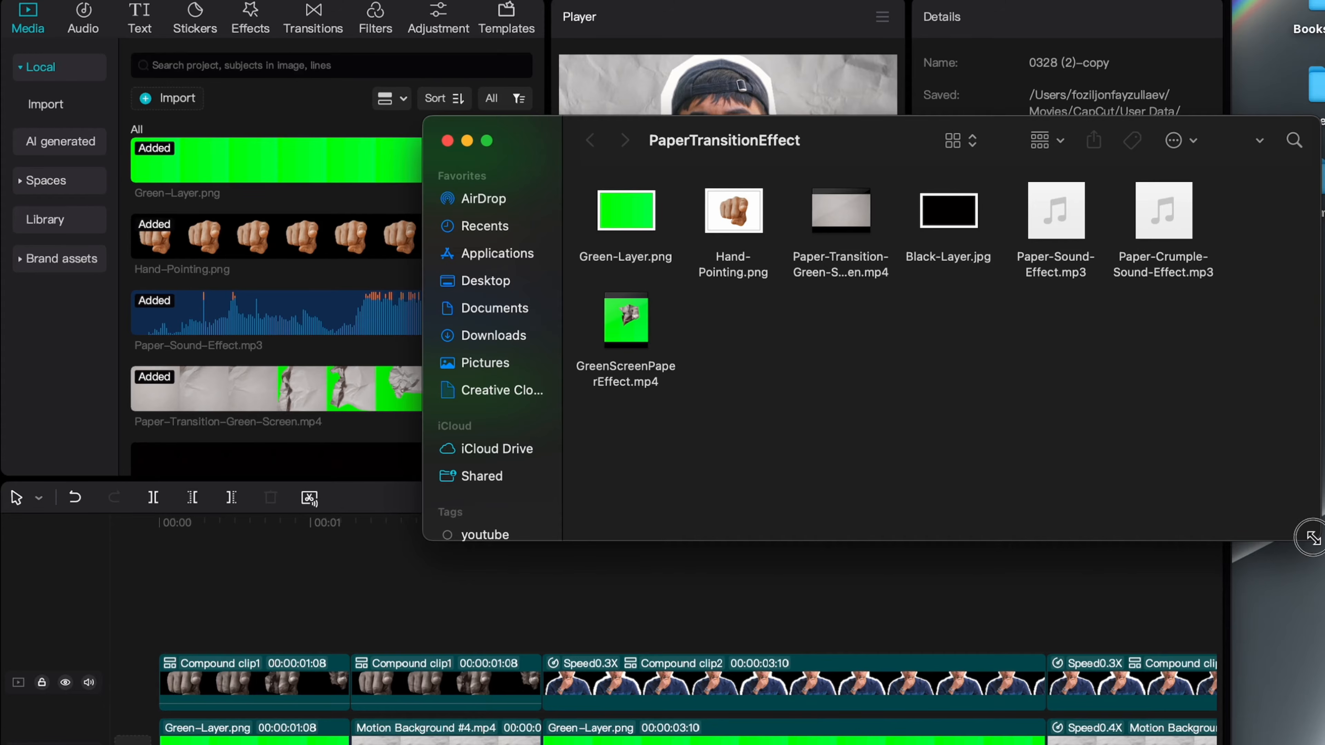
left_click_drag(1310, 537, 1319, 743)
left_click_drag(904, 142, 971, 151)
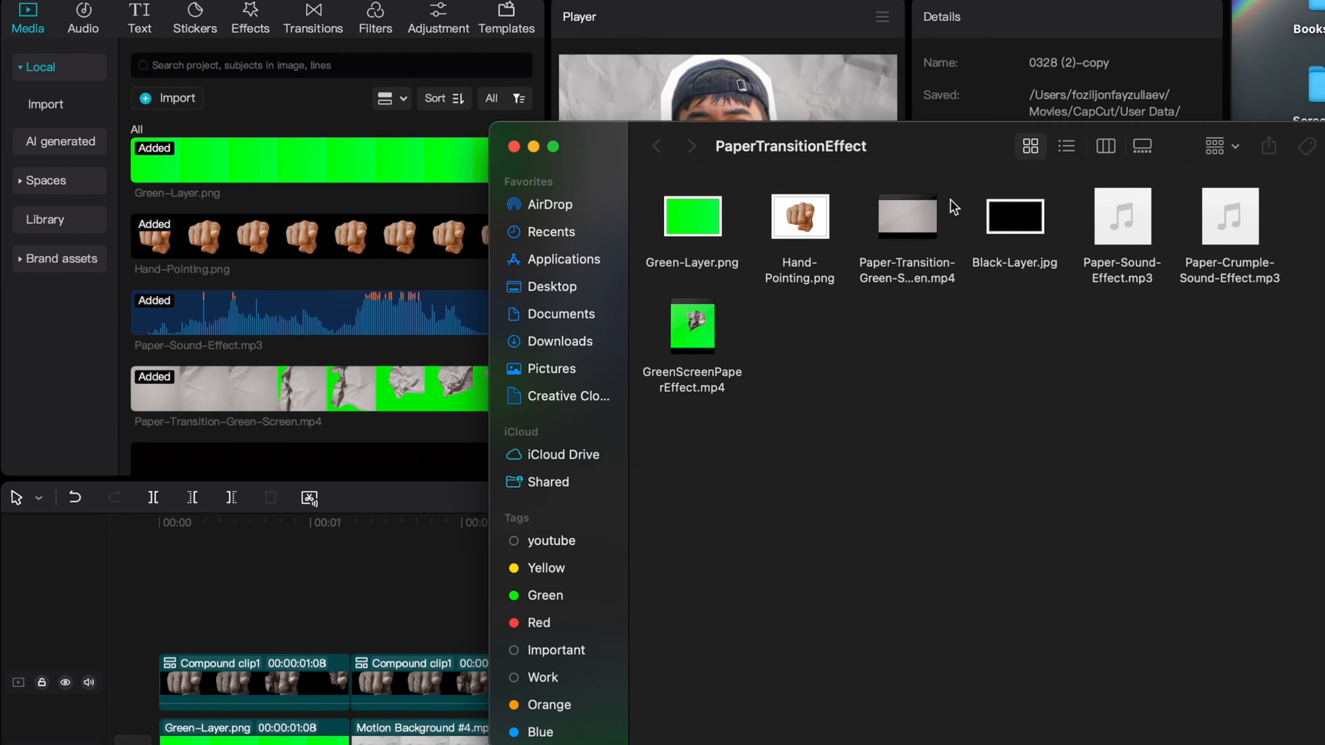
Examine the image layers, the paper transition video and the two paper sound effects in the PaperTransitionEffect folder.
left_click_drag(1320, 247, 699, 232)
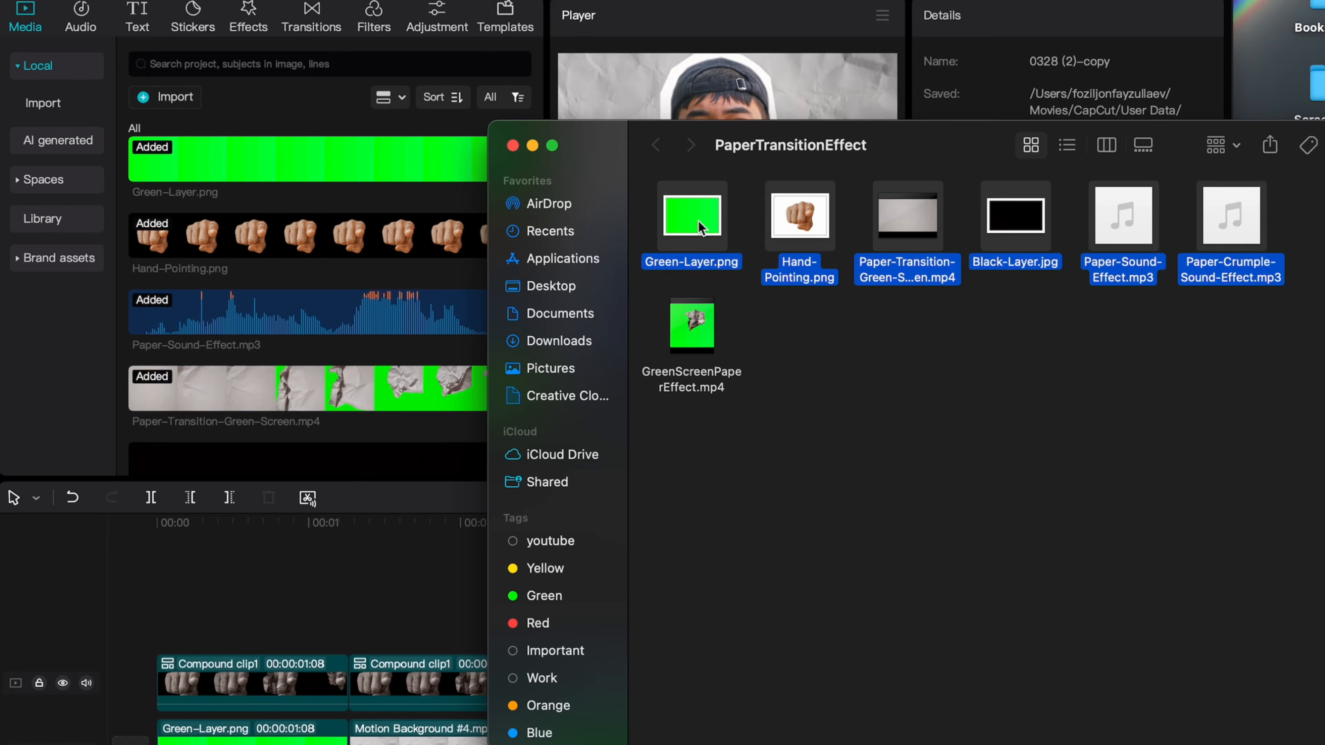
left_click(743, 211)
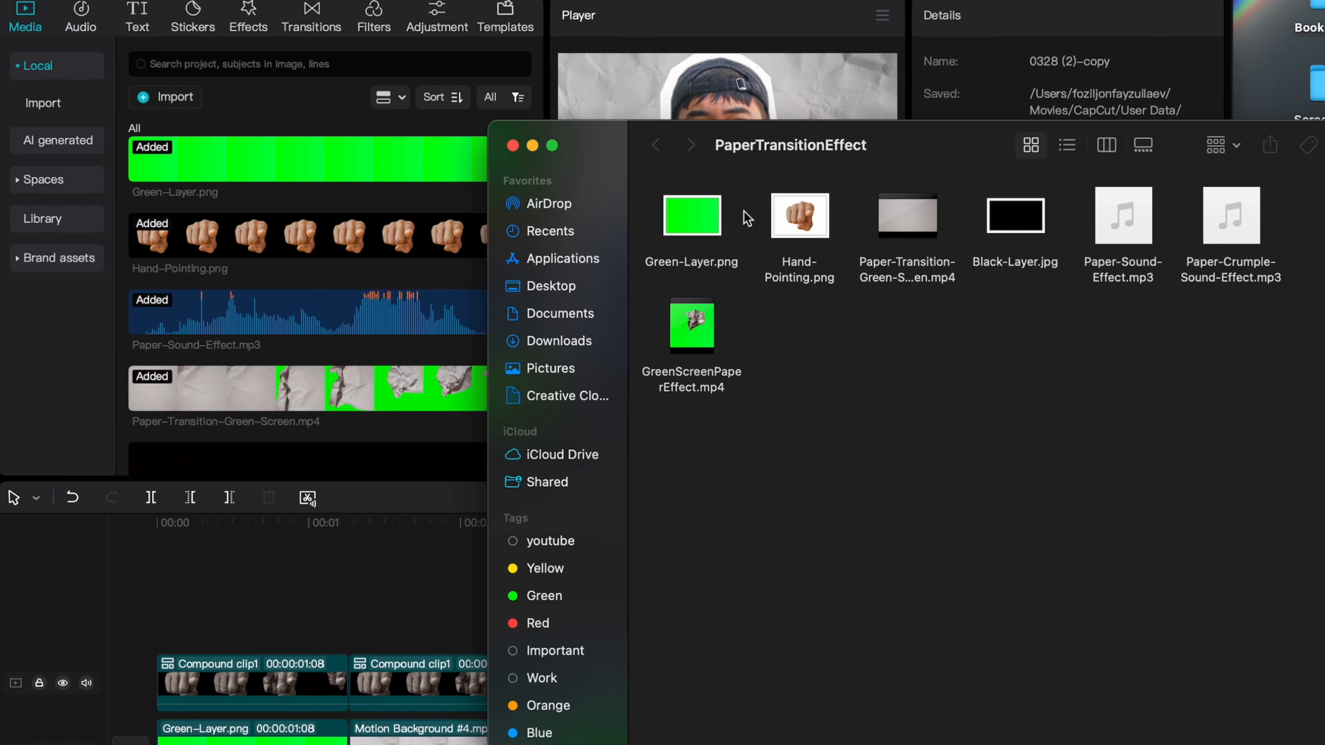
left_click(800, 216)
left_click(907, 240)
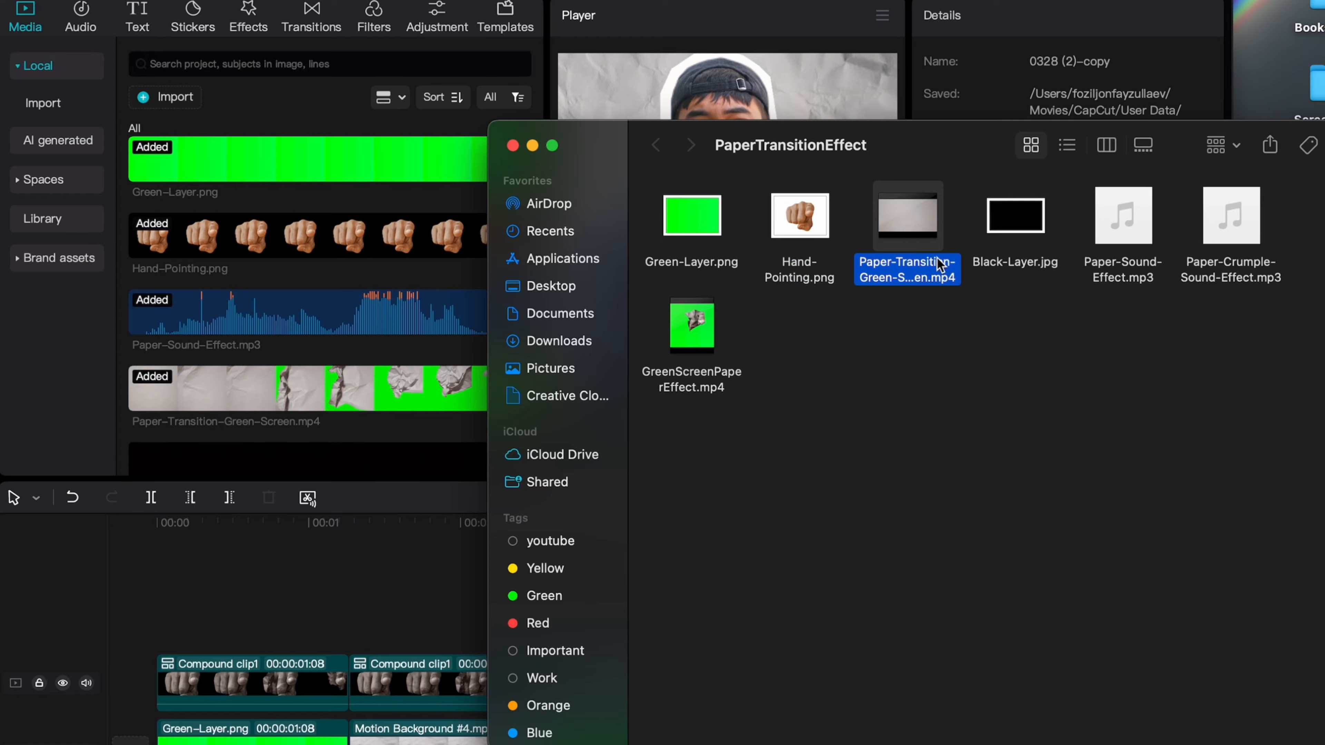
left_click(1014, 224)
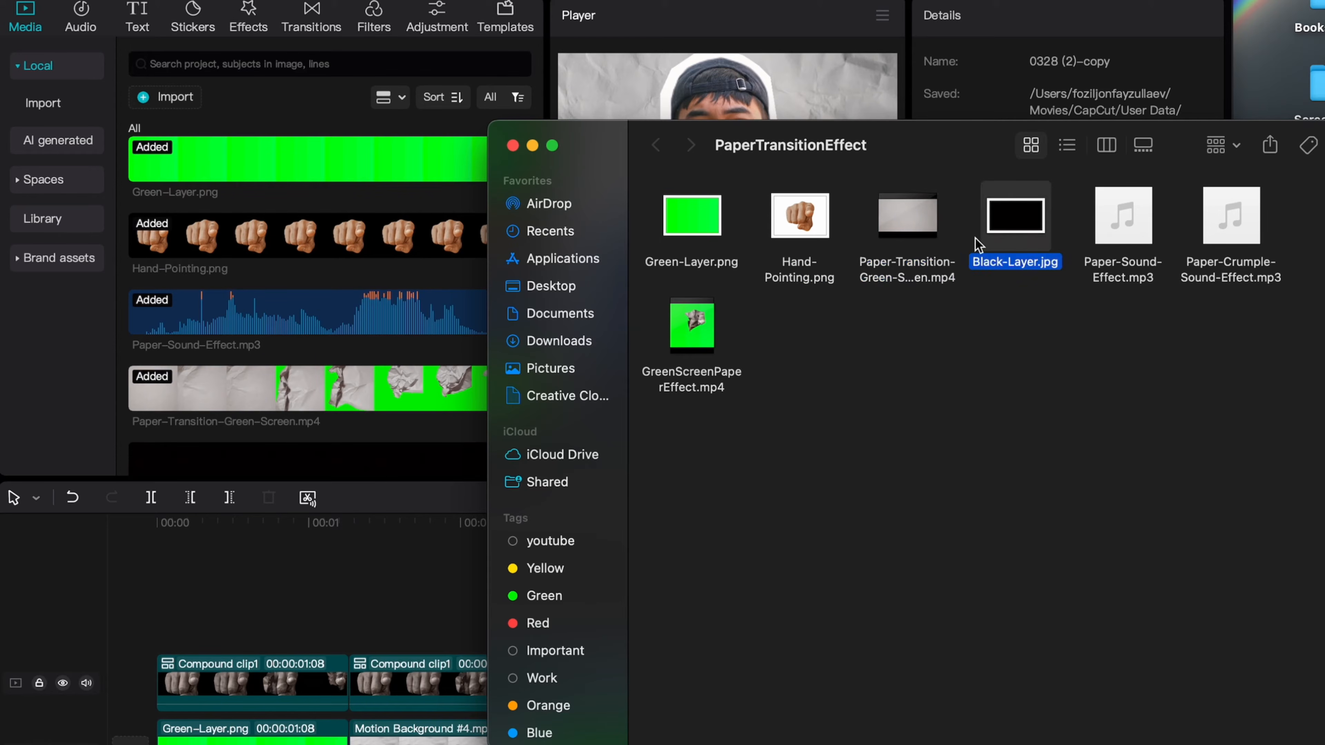
left_click_drag(1322, 250, 1073, 206)
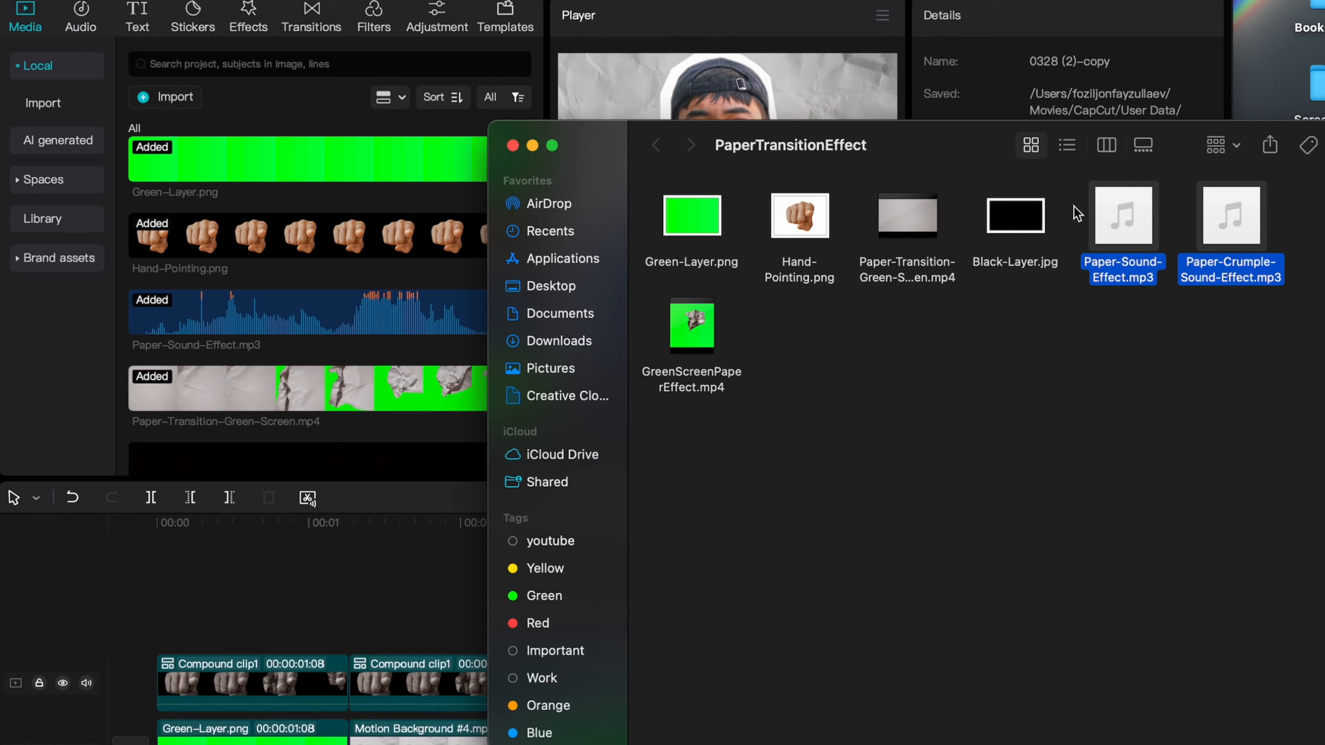
left_click(710, 220)
left_click(881, 225)
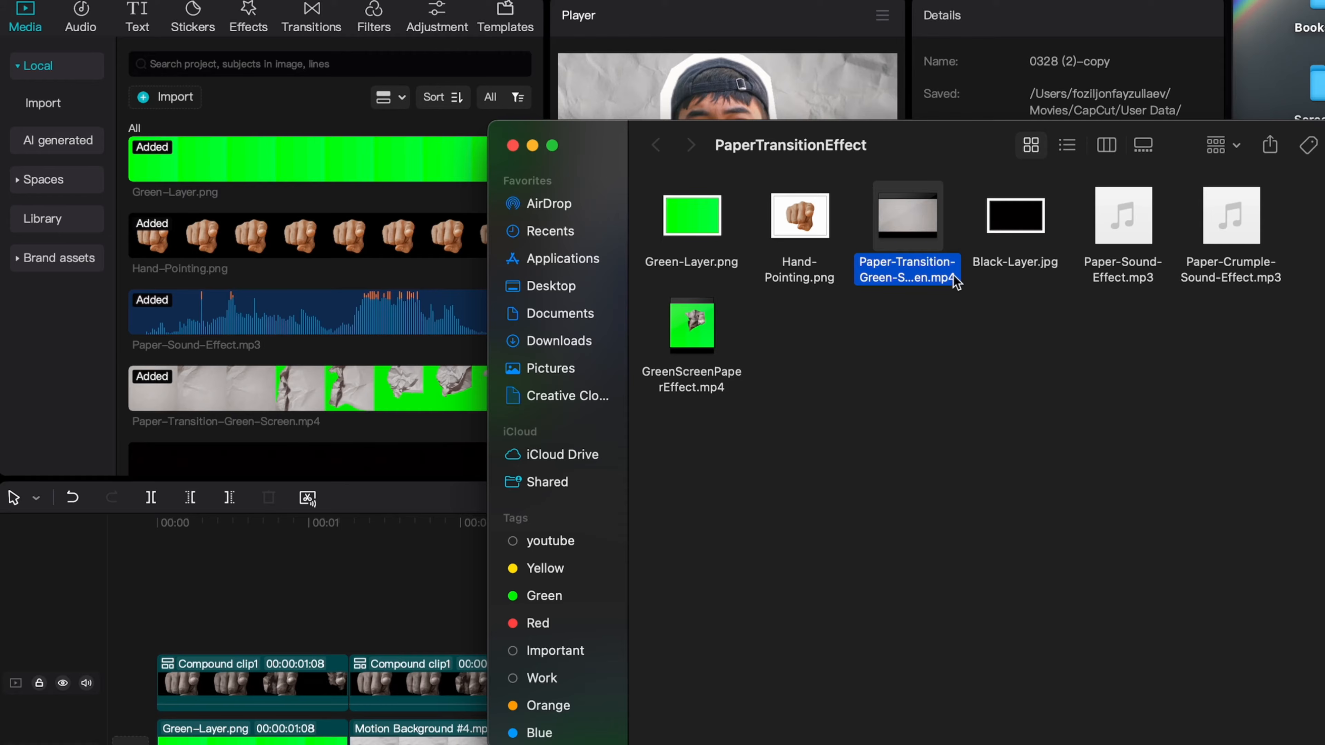
left_click(946, 333)
Preview the GreenScreenPaperEffect.mp4 video from the folder and close the preview.
left_click(712, 349)
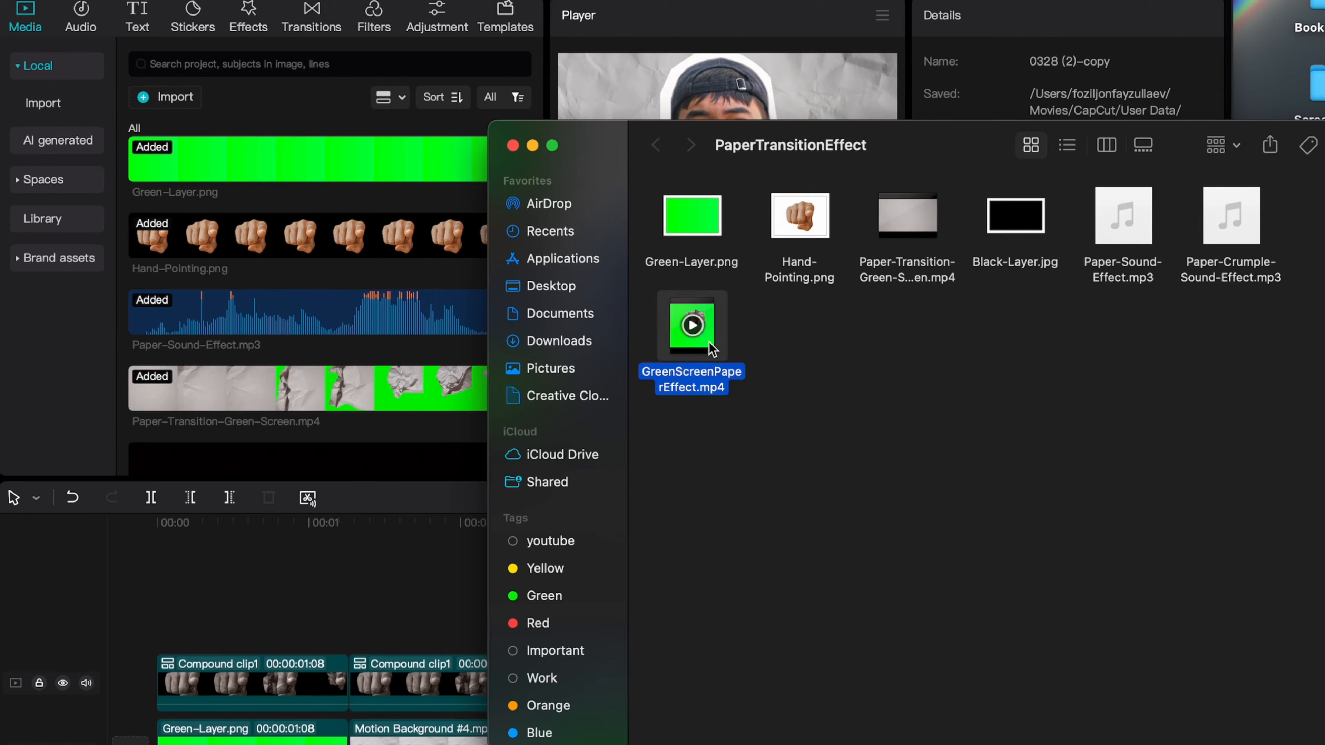
key("space")
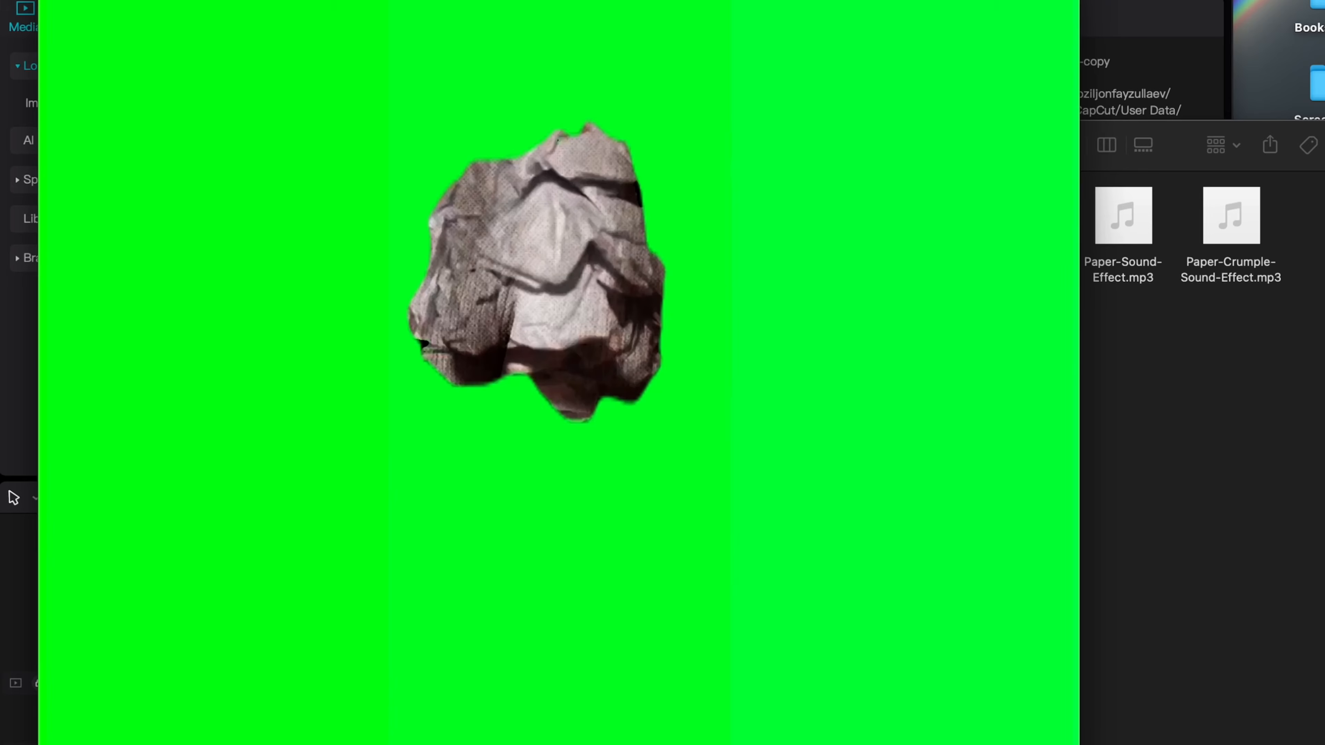
key("super+q")
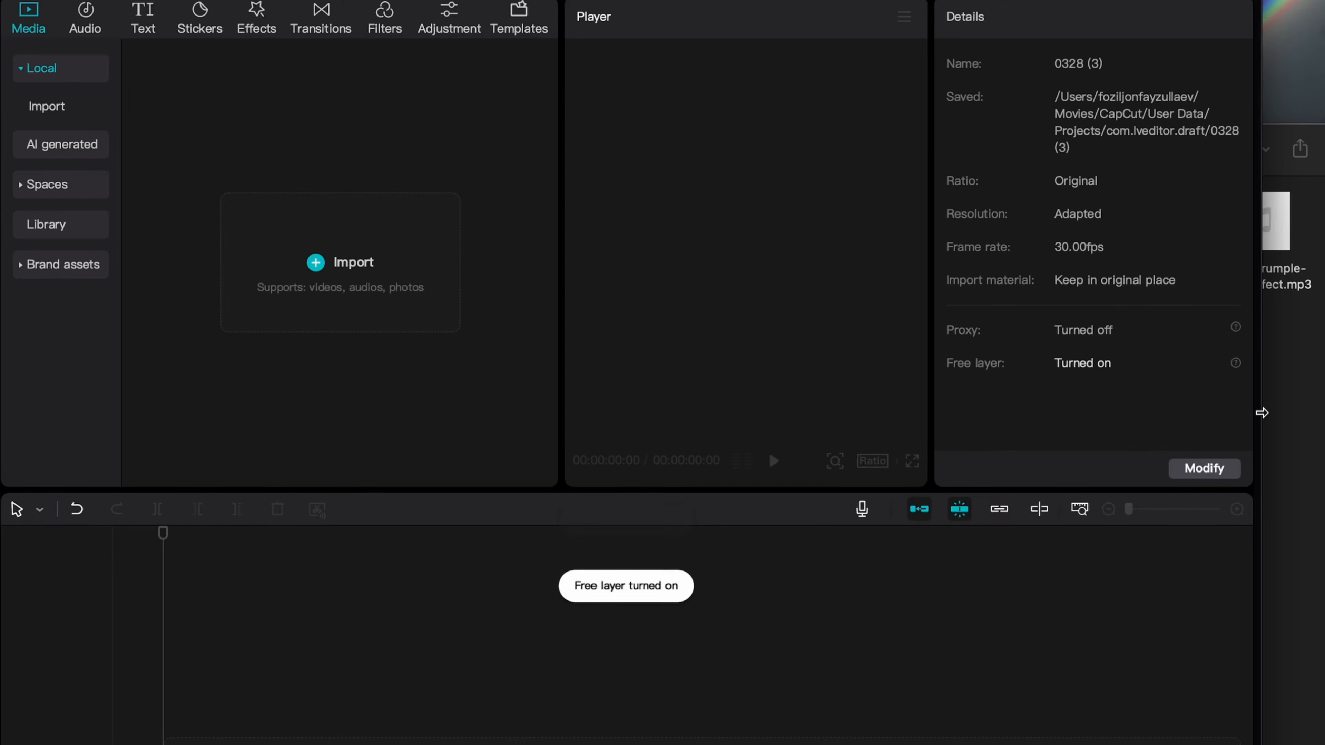
Import the six files in the folder's upper row, from Green-Layer.png to Paper-Crumple-Sound-Effect.mp3, into the new project's media.
left_click(1277, 410)
left_click_drag(1322, 261, 281, 234)
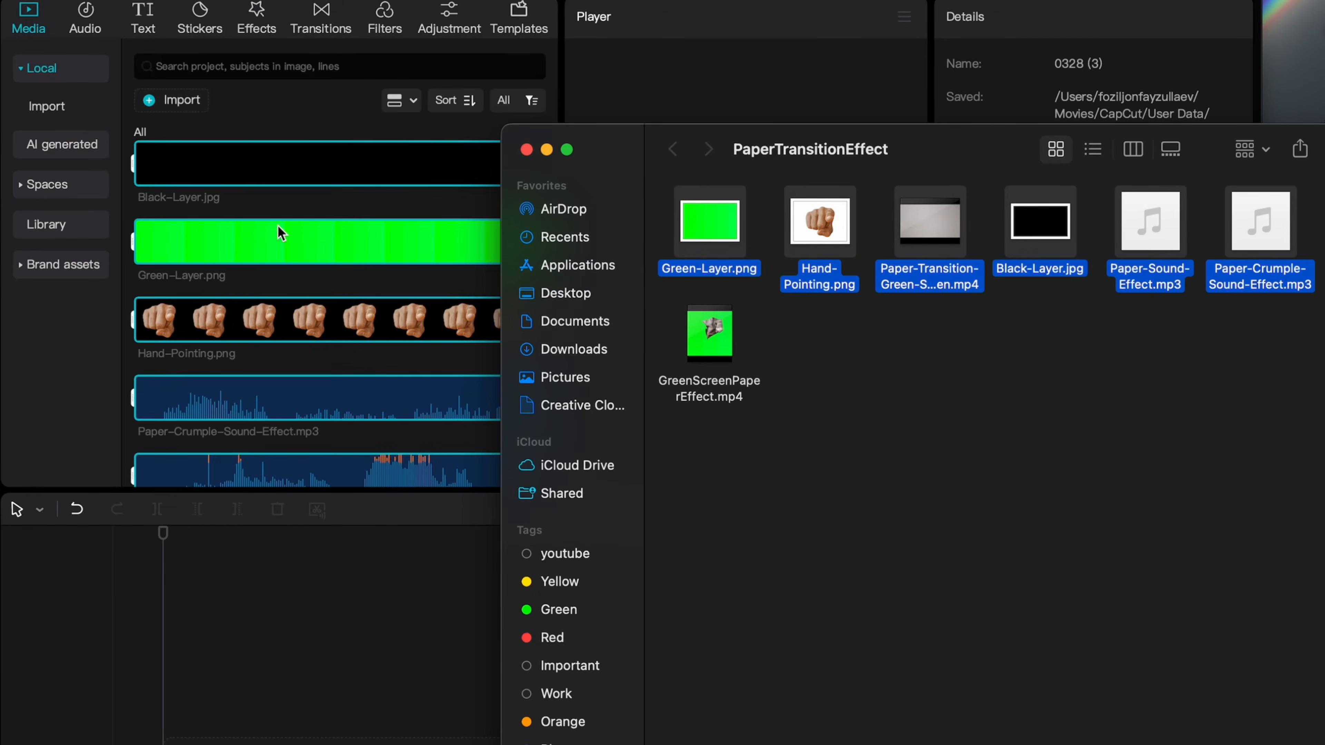
left_click(248, 591)
left_click(65, 1)
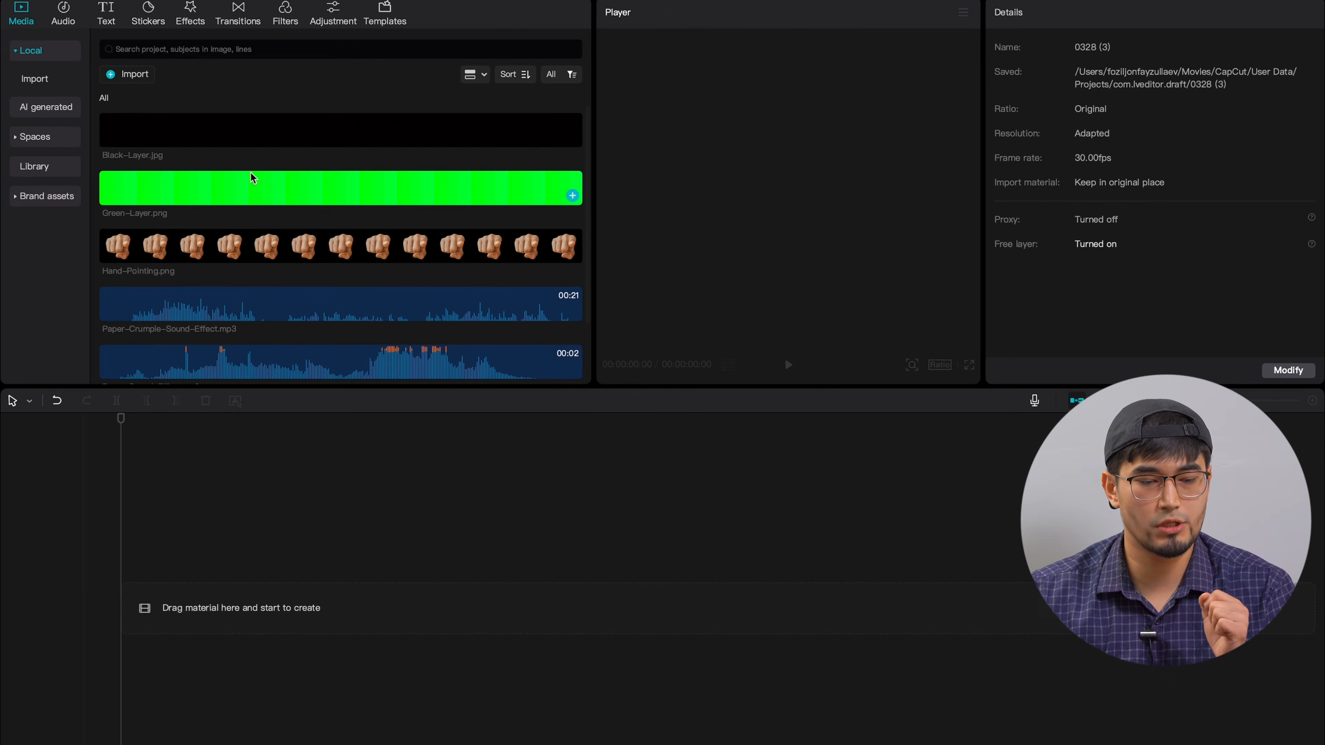
Place Black-Layer.jpg at the start of the timeline and set the project's aspect ratio to 1:1.
left_click(344, 167)
left_click_drag(343, 167, 128, 571)
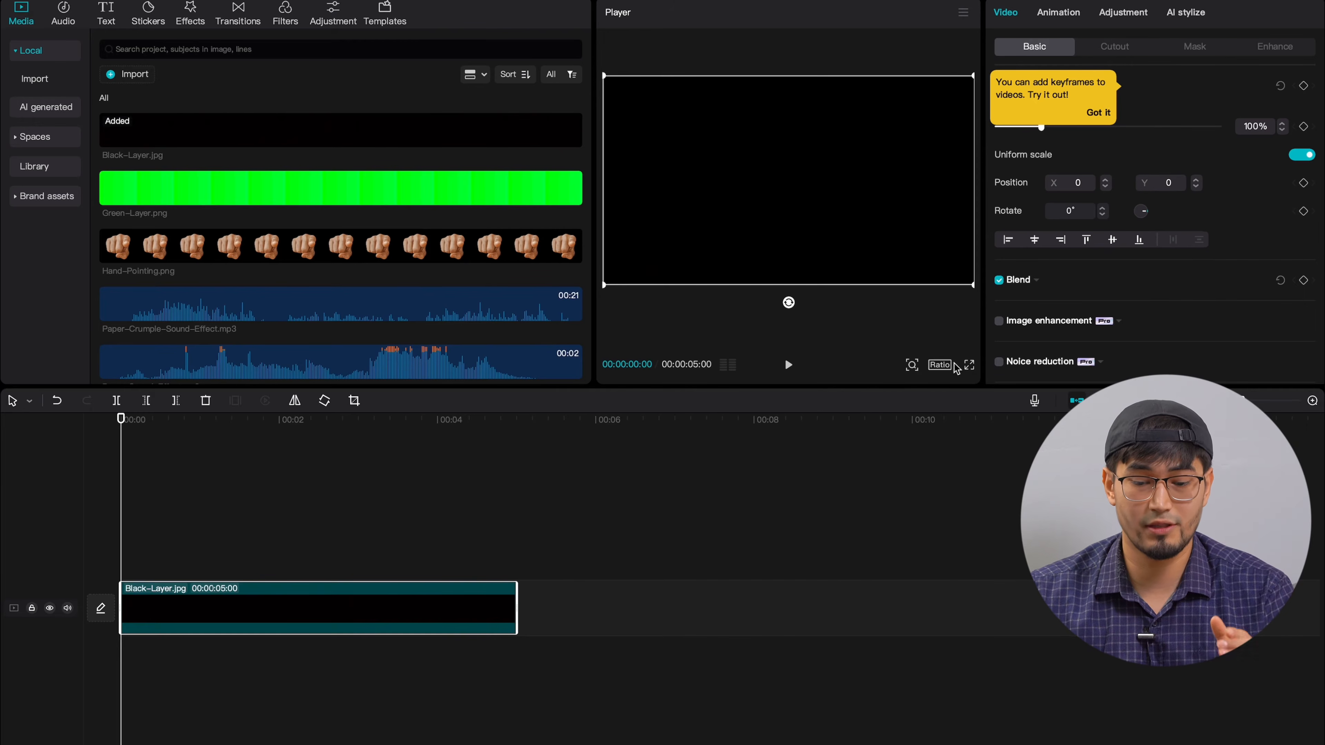
left_click(939, 365)
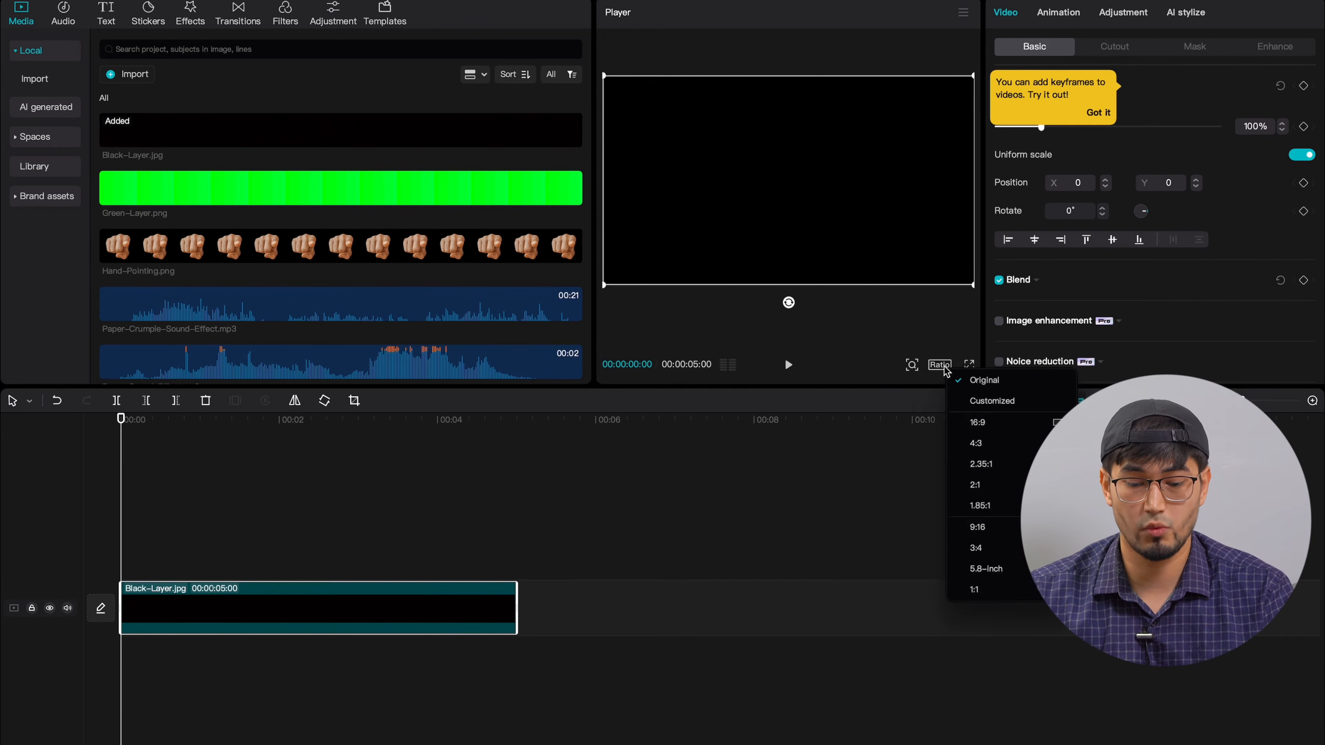
left_click(984, 594)
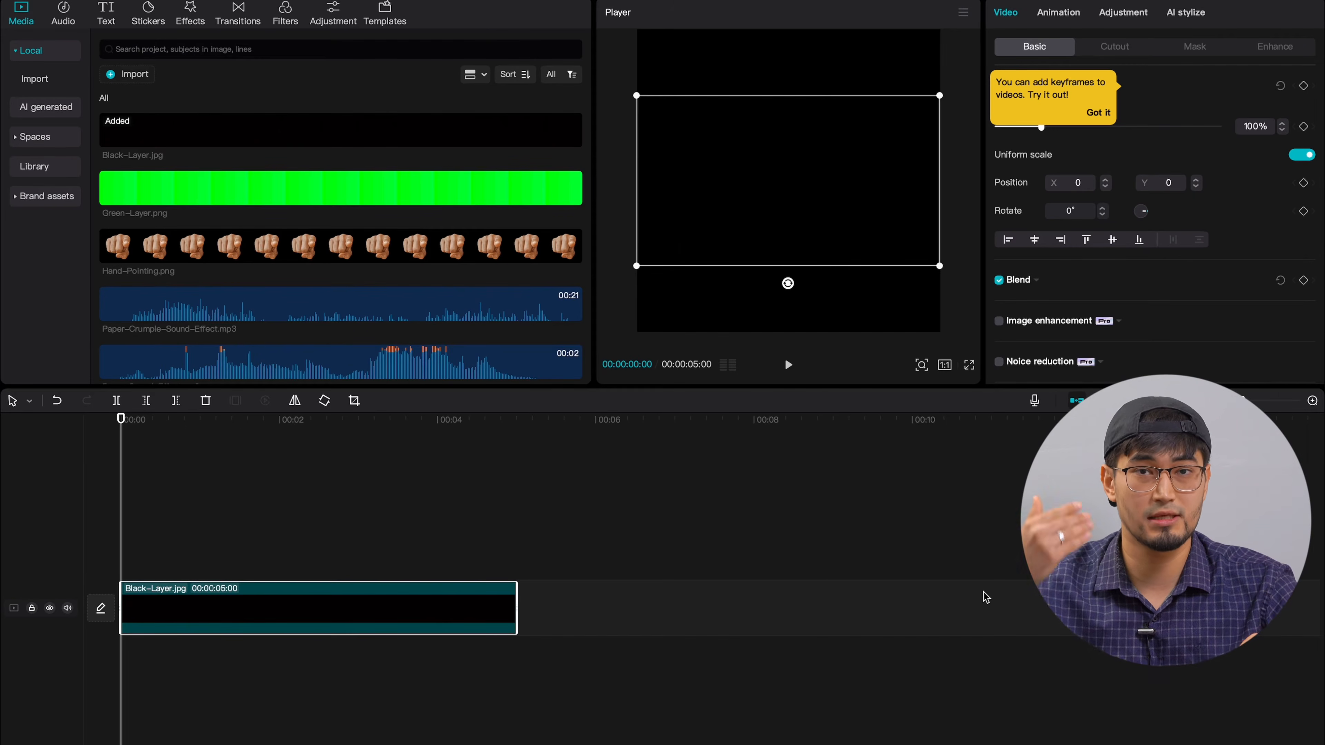
Stack Paper-Transition-Green-Screen.mp4 above the black layer and Hand-Pointing.png on the track above it, both starting at 0.
left_click(125, 189)
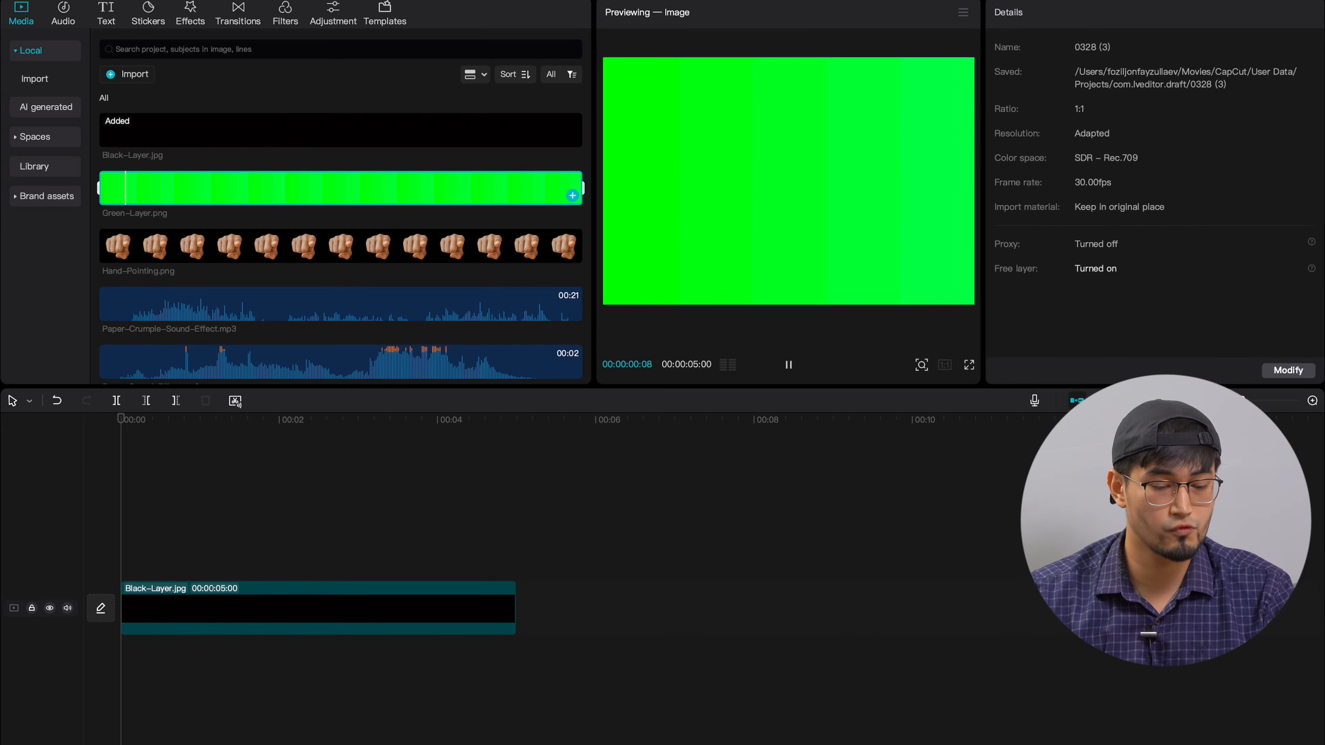
left_click(173, 245)
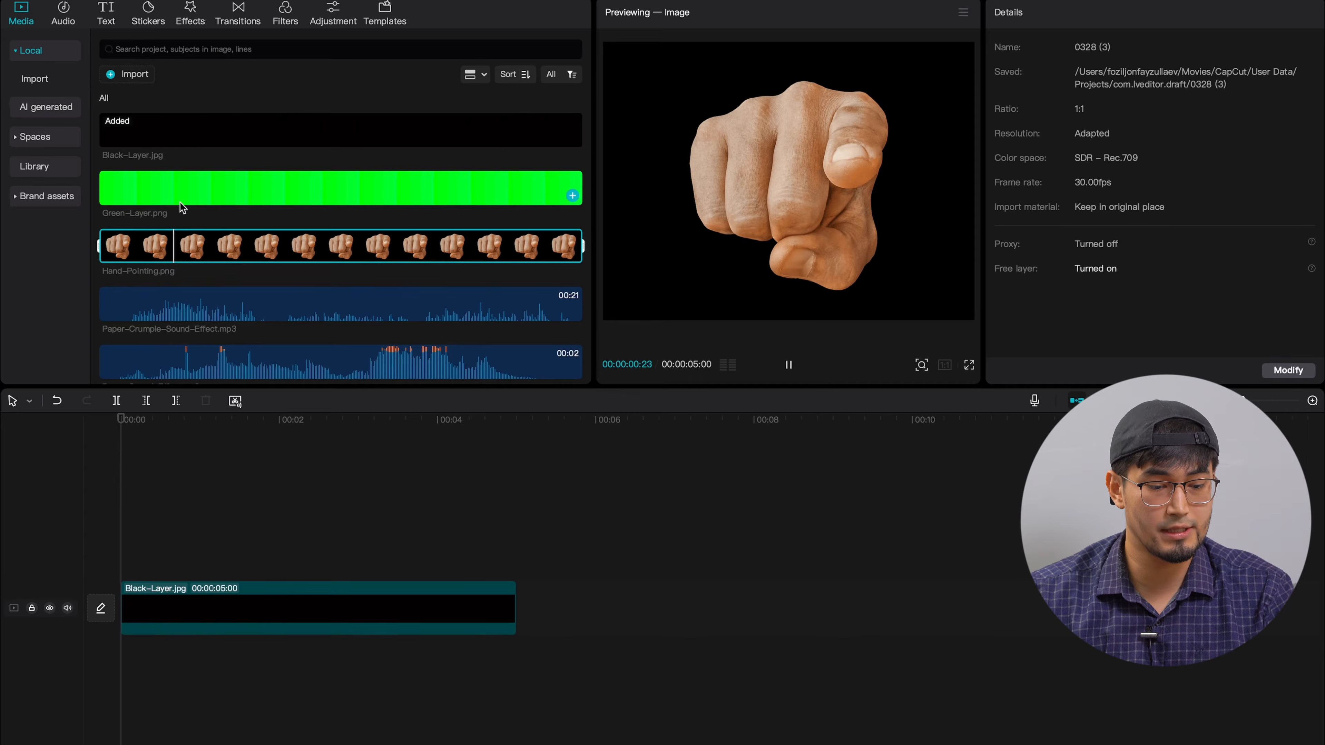
scroll(181, 207, "down", 3)
left_click_drag(163, 337, 115, 522)
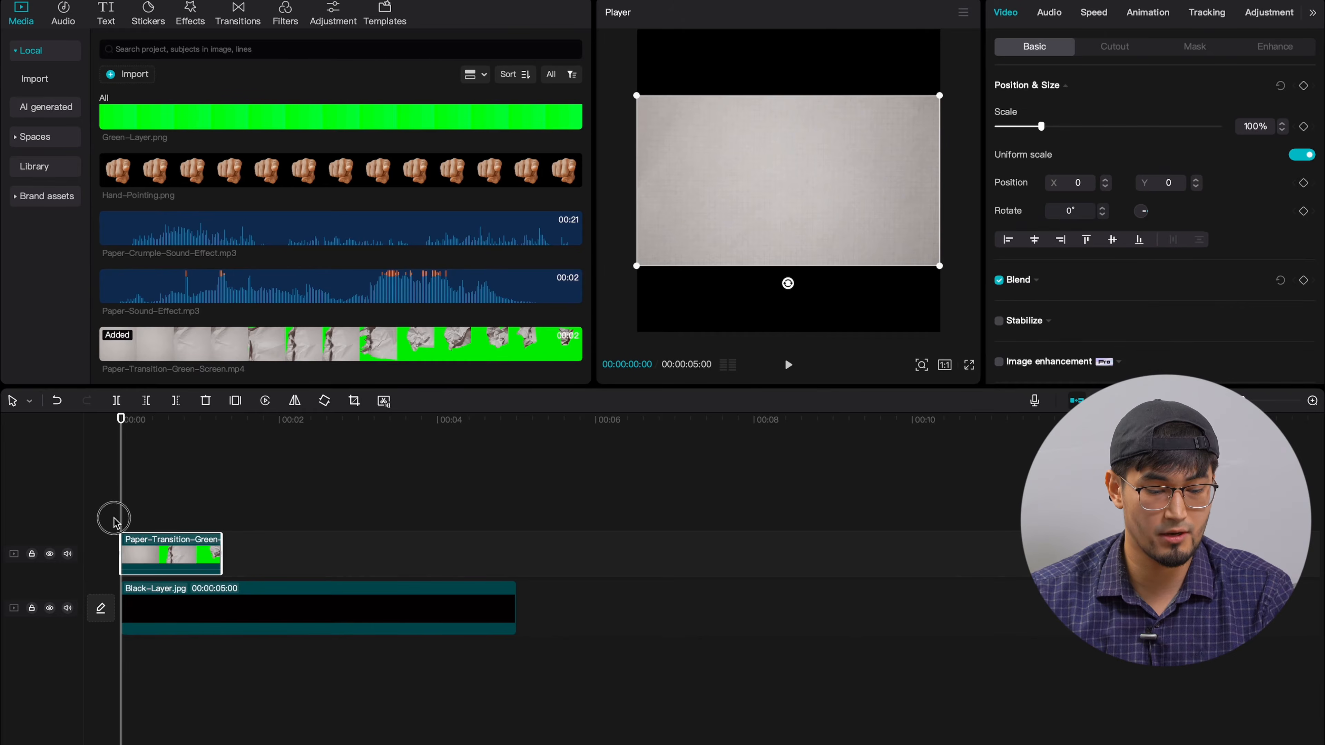
left_click_drag(175, 179, 104, 501)
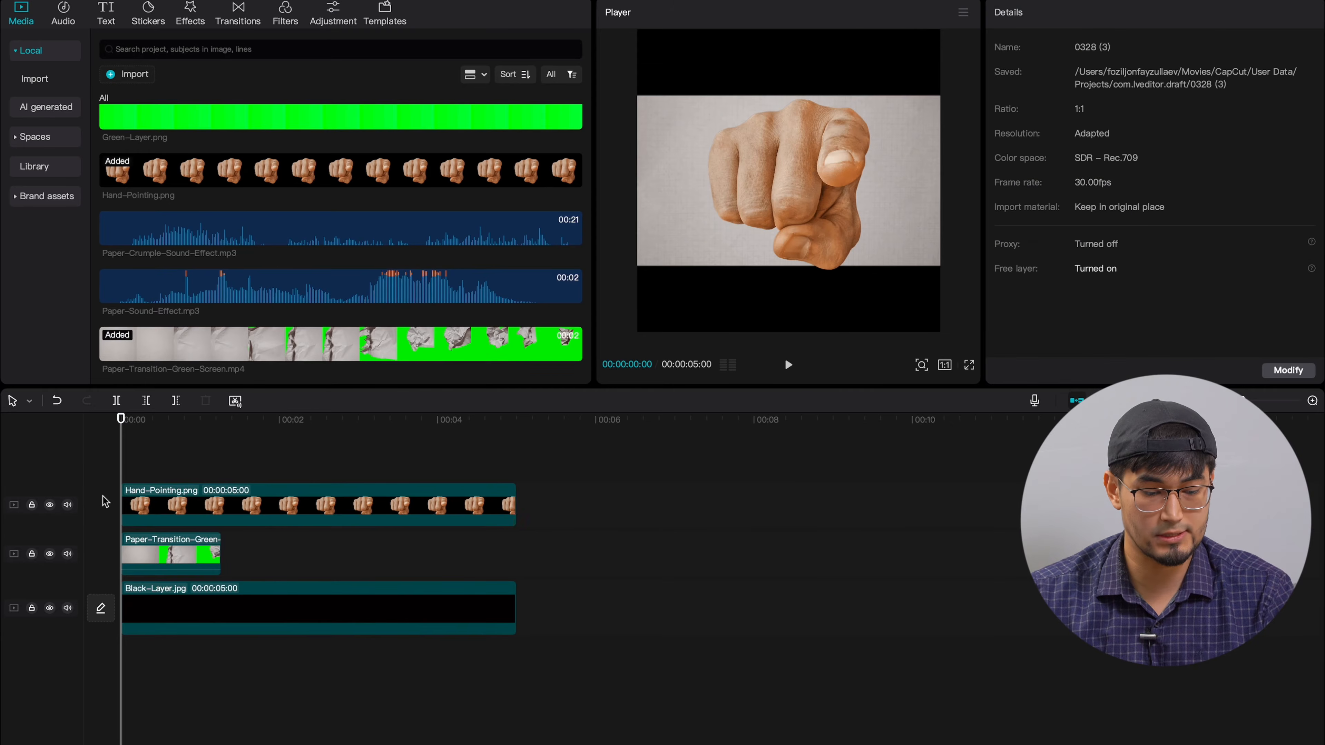
Split Hand-Pointing.png and Black-Layer.jpg at 00:00:01:08, where the paper transition clip ends, and delete the remainders.
key("super+equal")
left_click(298, 493)
left_click(297, 603)
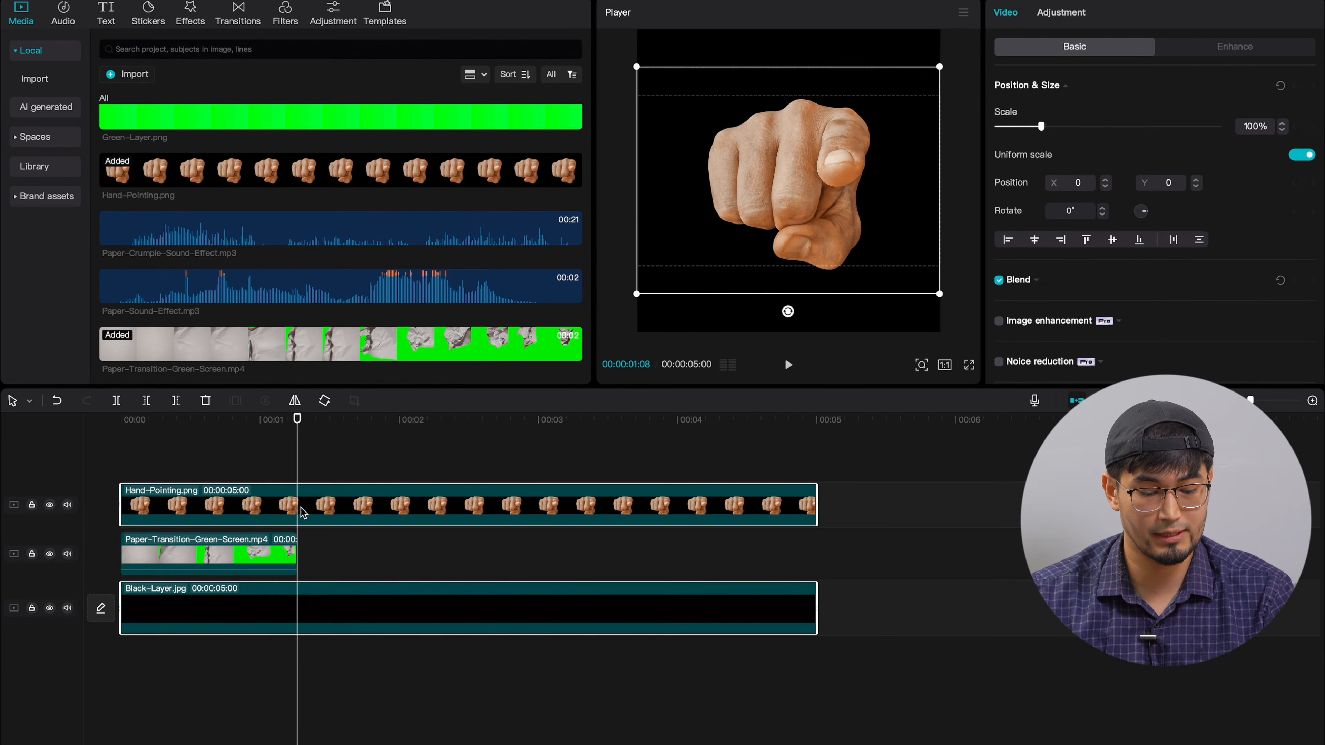
key("super+b")
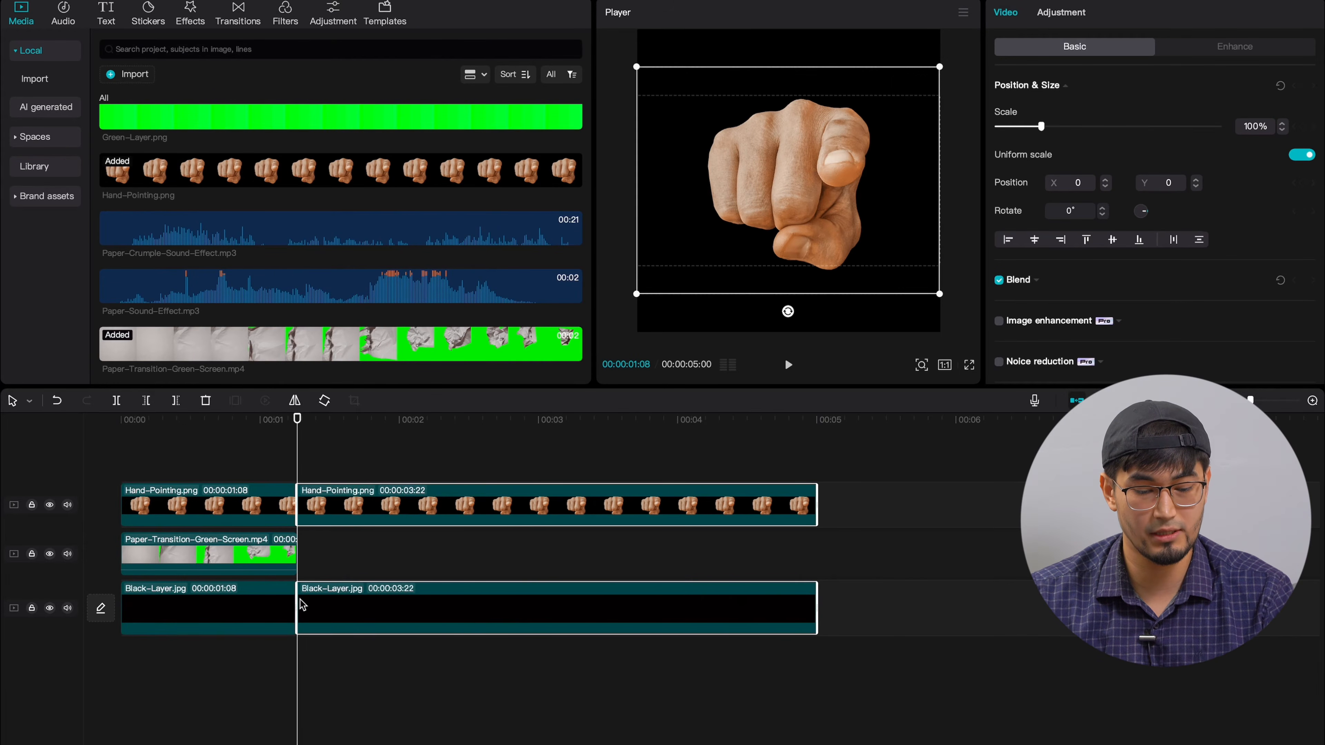
key("Delete")
scroll(380, 633, "up", 8)
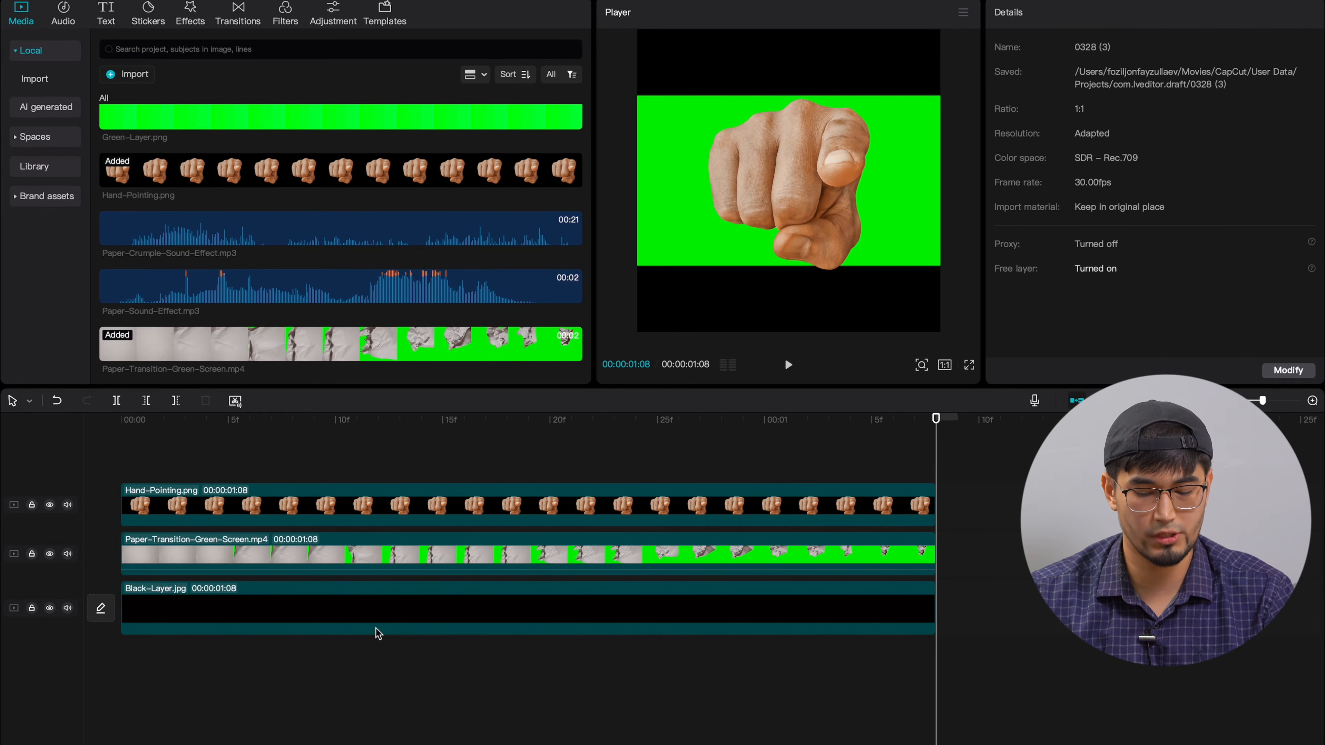
scroll(379, 633, "up", 1)
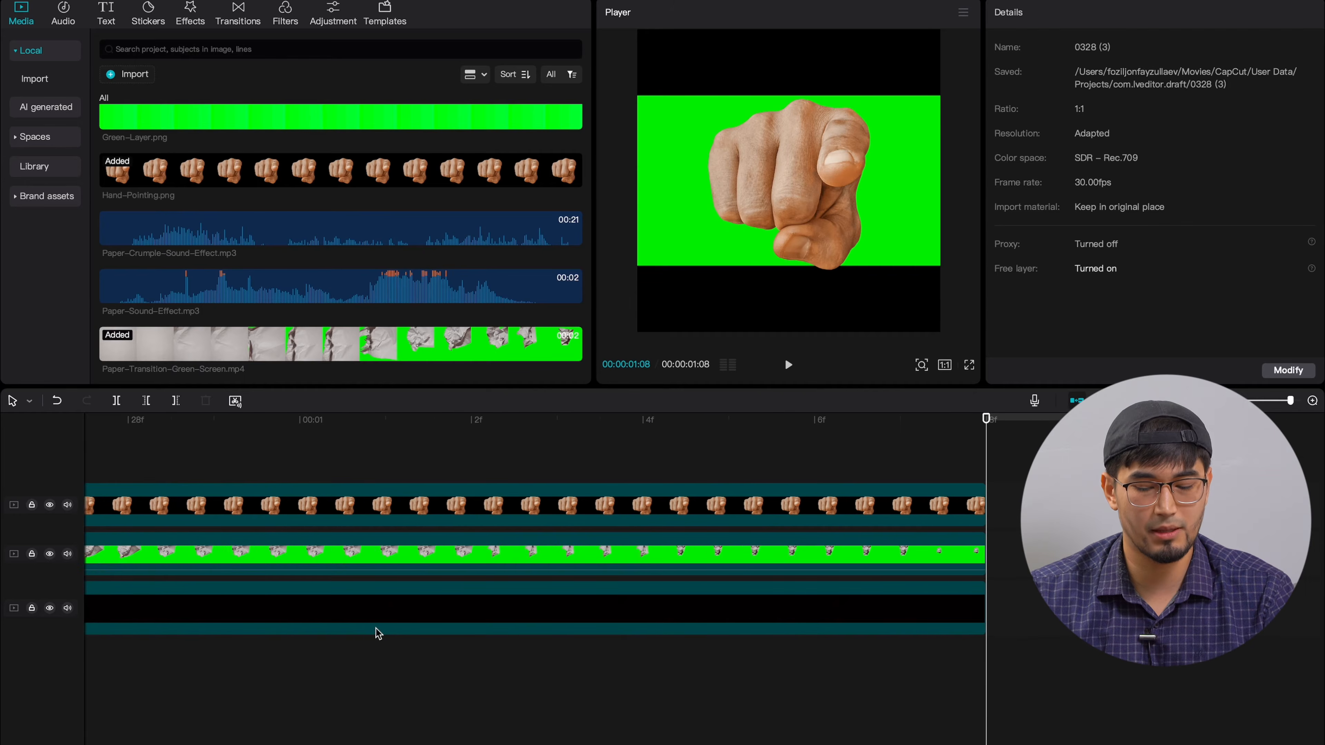
scroll(378, 634, "down", 3)
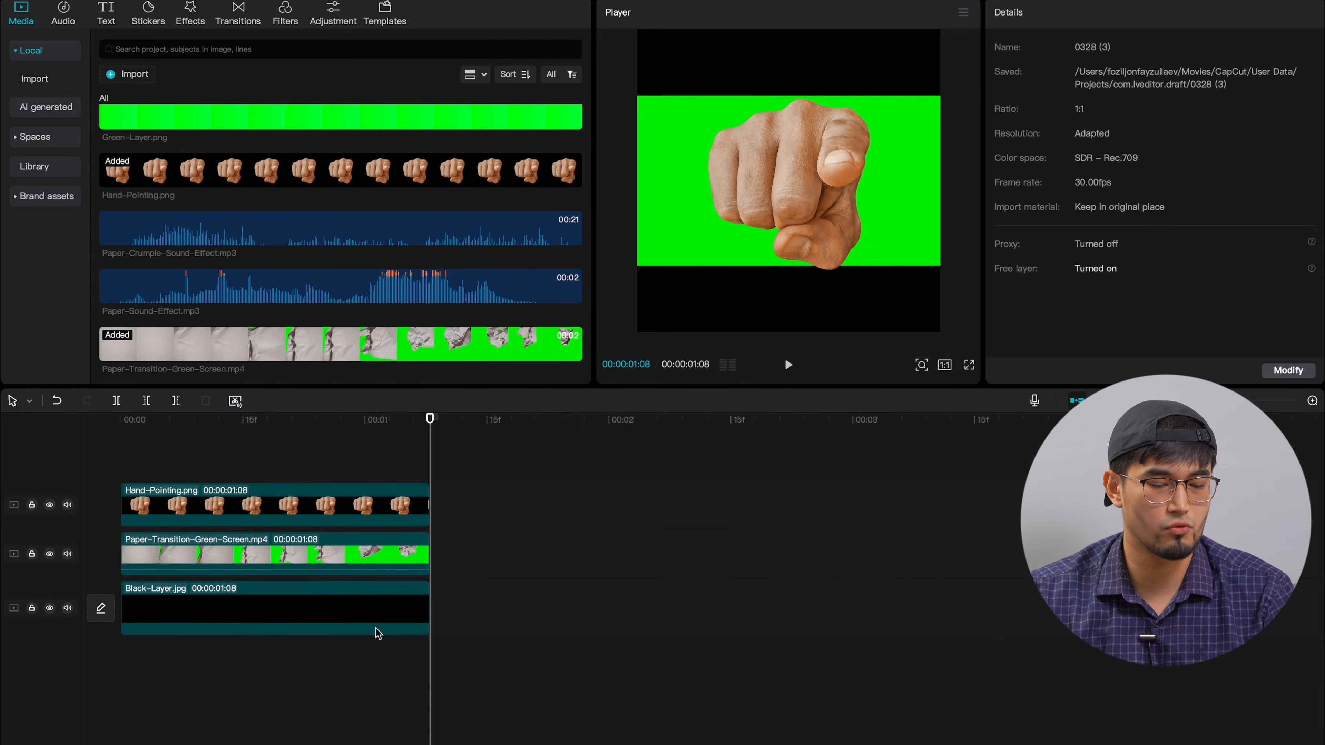
scroll(378, 634, "up", 3)
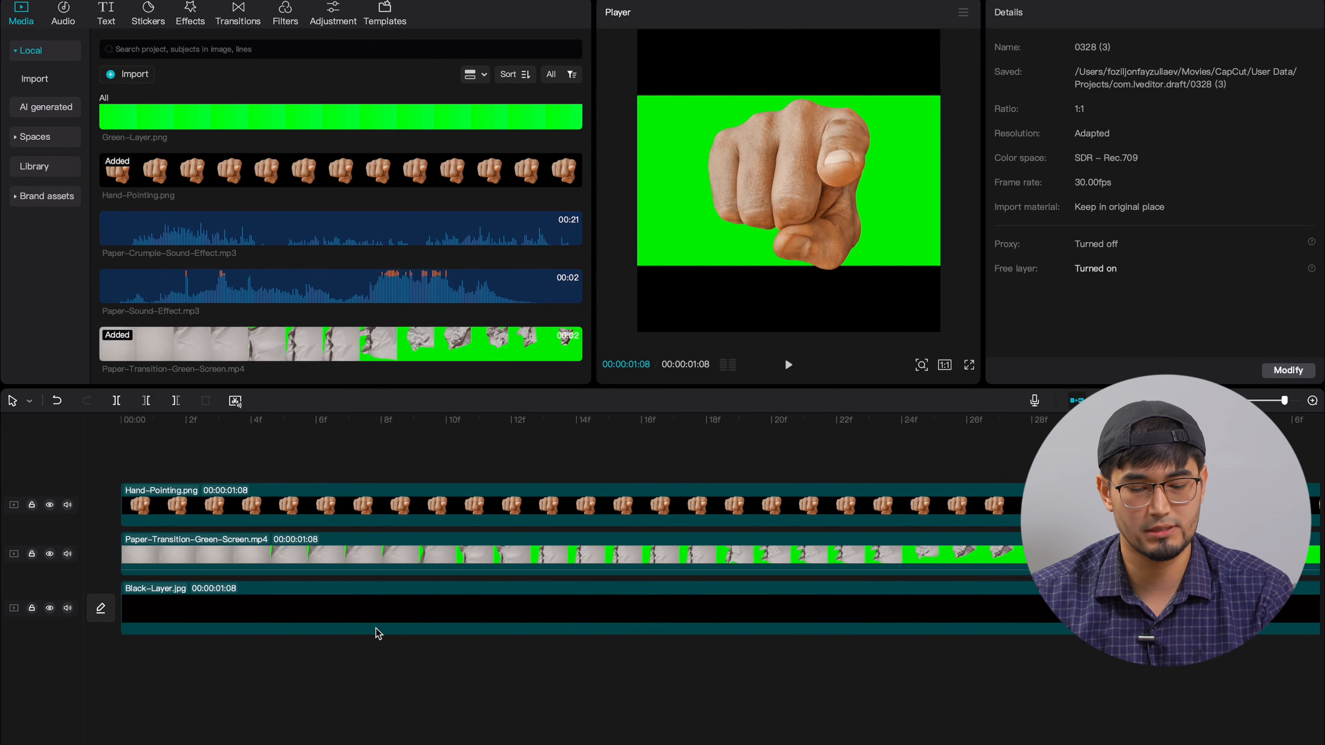
scroll(364, 630, "down", 2)
Scale the Paper-Transition-Green-Screen.mp4 clip to 179% at frame 00:00:00:11 so it fills the square canvas.
left_click(358, 469)
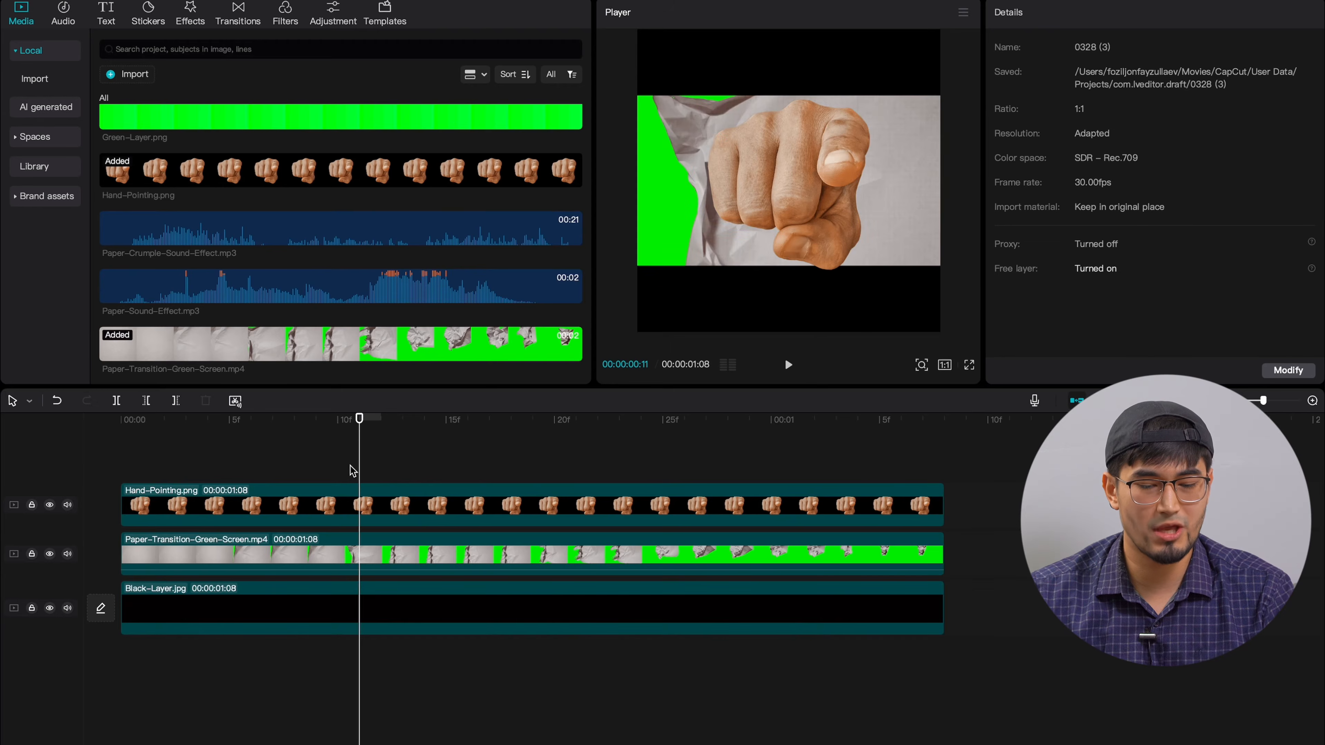
left_click(349, 557)
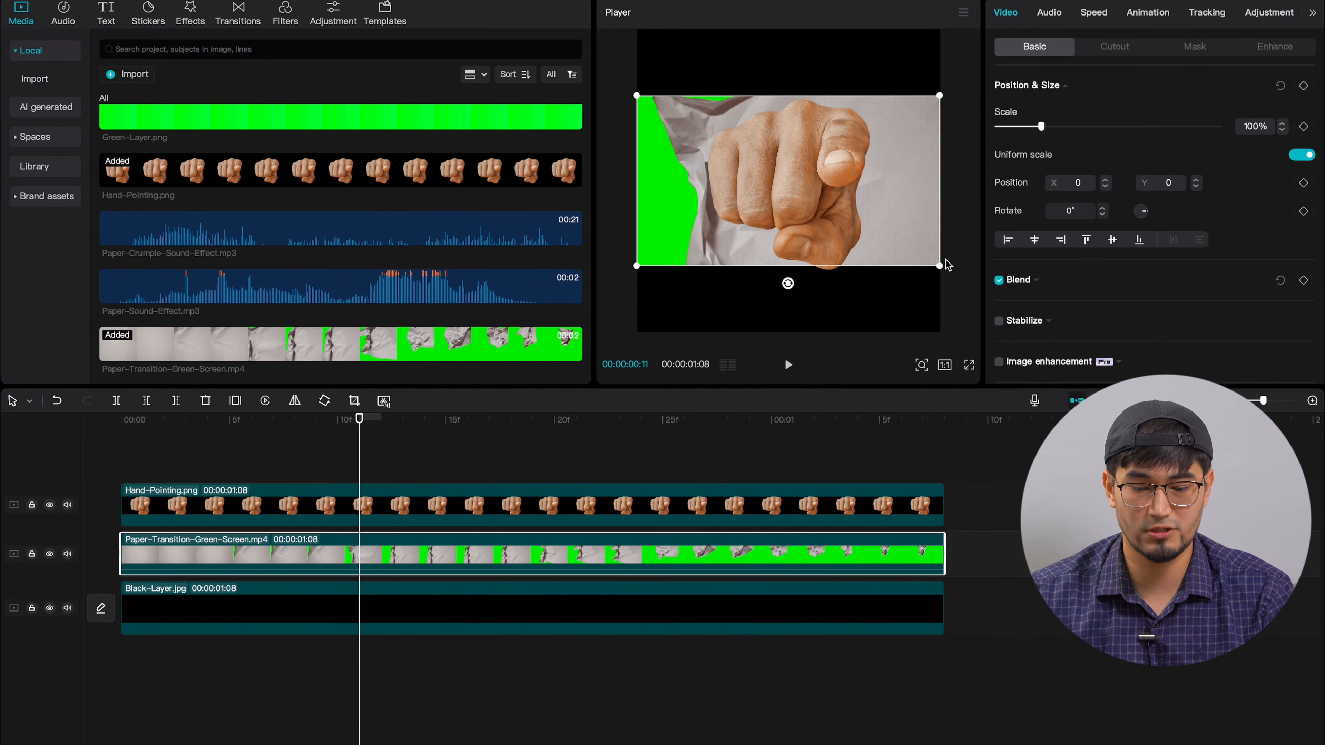
left_click(925, 196)
left_click(709, 545)
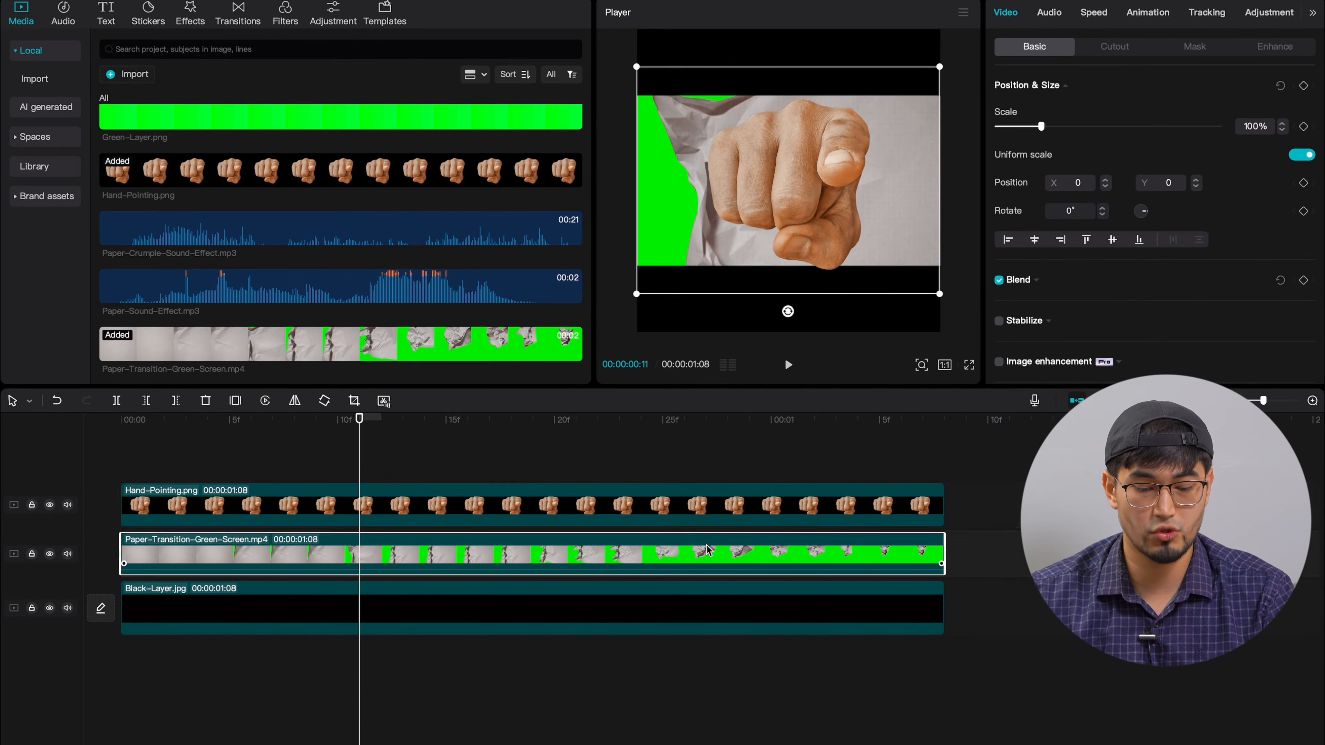
left_click_drag(1042, 140, 1077, 136)
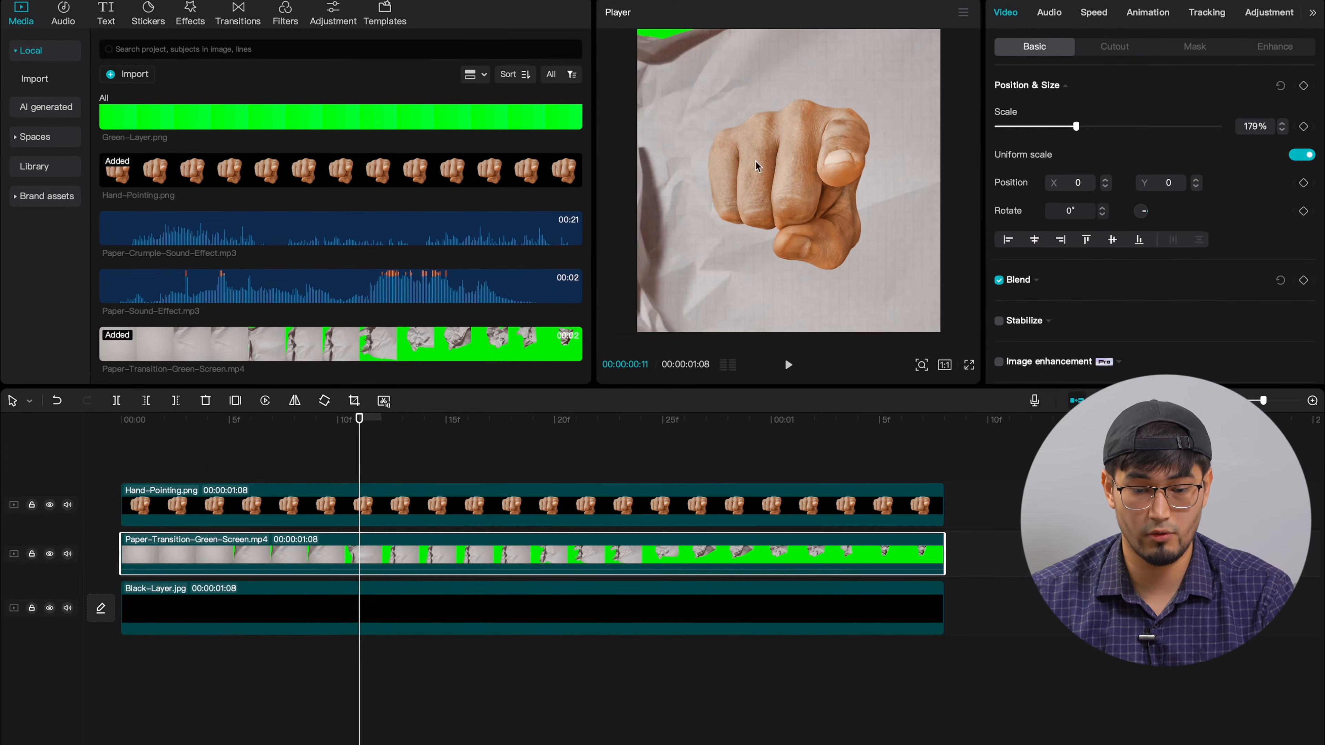
Scale the Hand-Pointing.png clip up to 134%.
left_click(436, 517)
left_click_drag(1042, 127, 1057, 128)
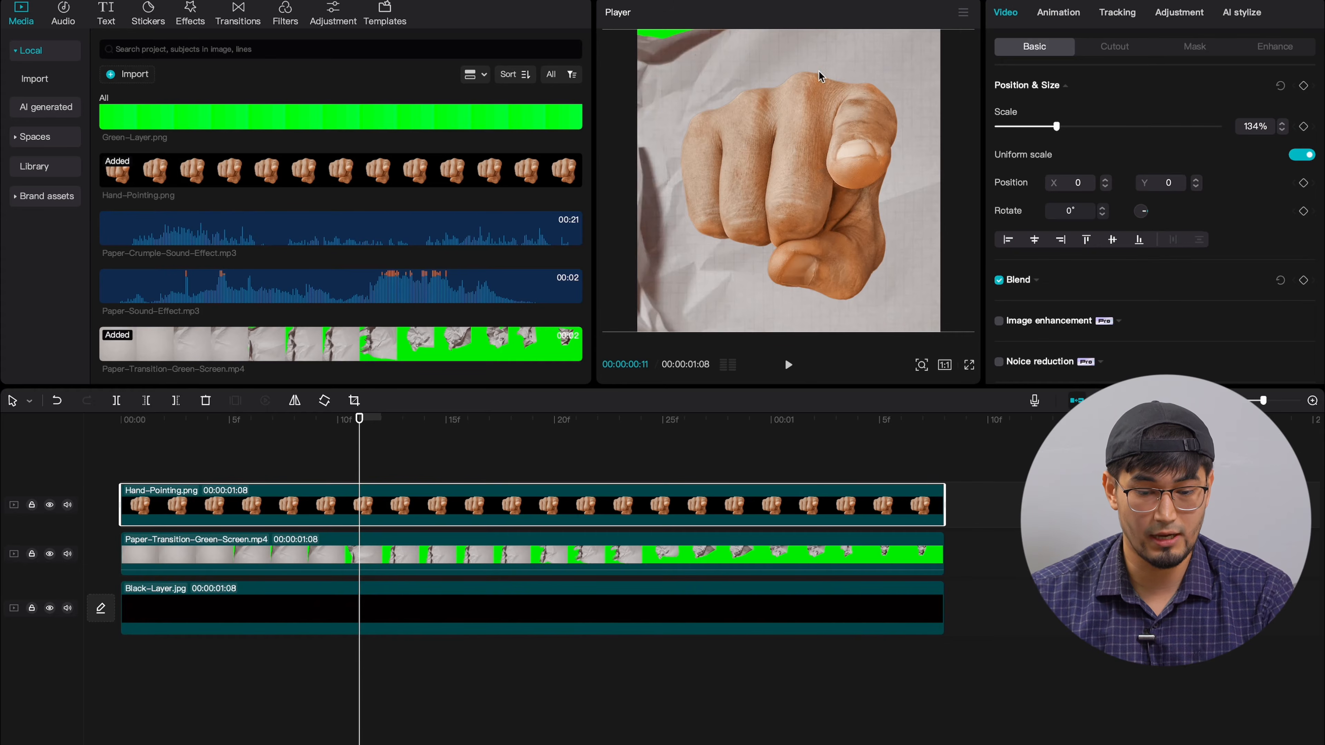
Chroma key the green out of Paper-Transition-Green-Screen.mp4, sampling the green background at frame 00:00:00:23 and setting the strength to 100.
left_click(383, 547)
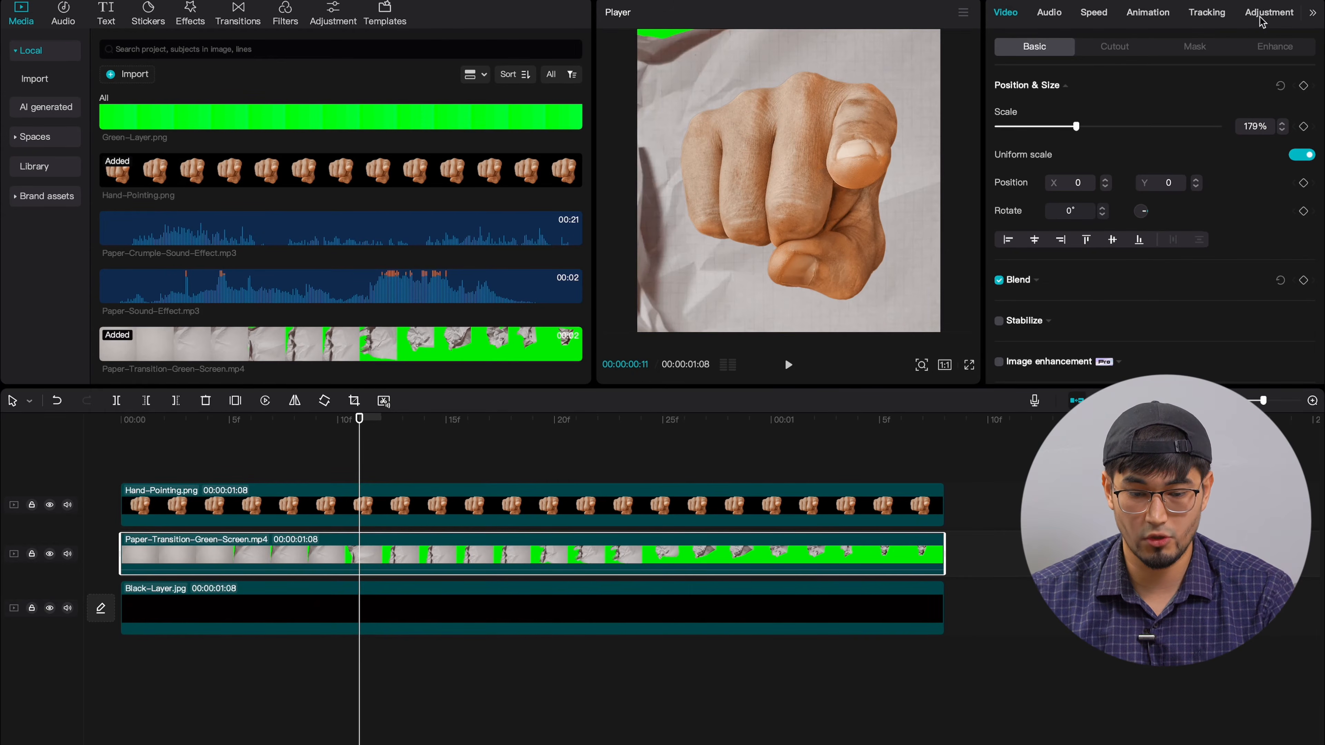
left_click(581, 557)
left_click(582, 557)
left_click(626, 699)
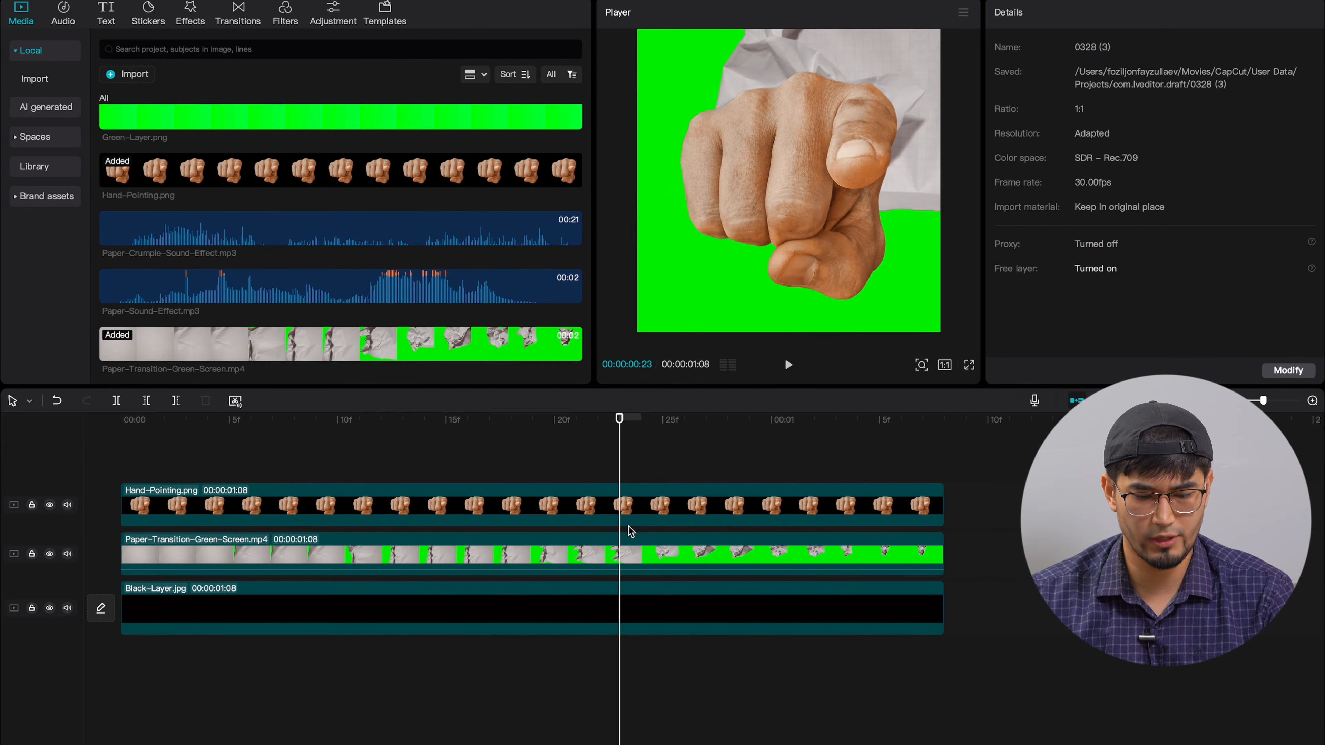
left_click(623, 553)
left_click(1114, 47)
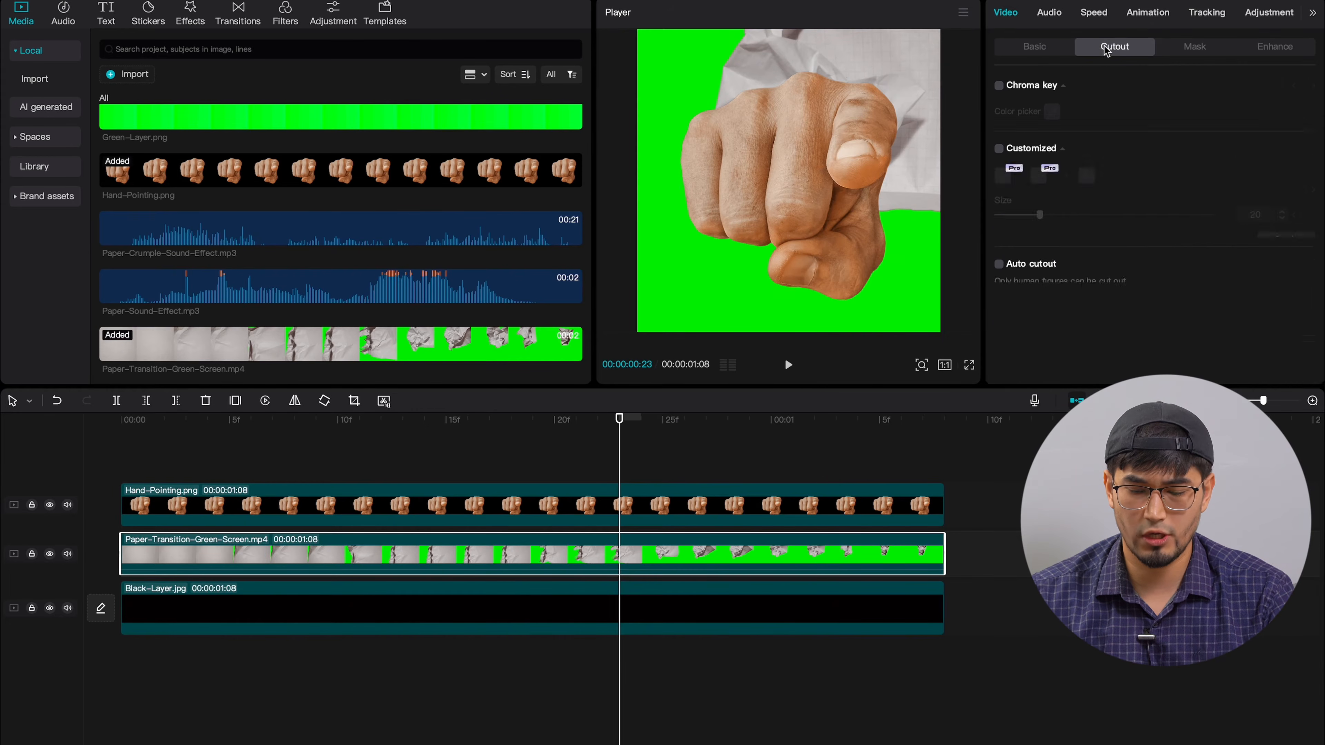
left_click(997, 82)
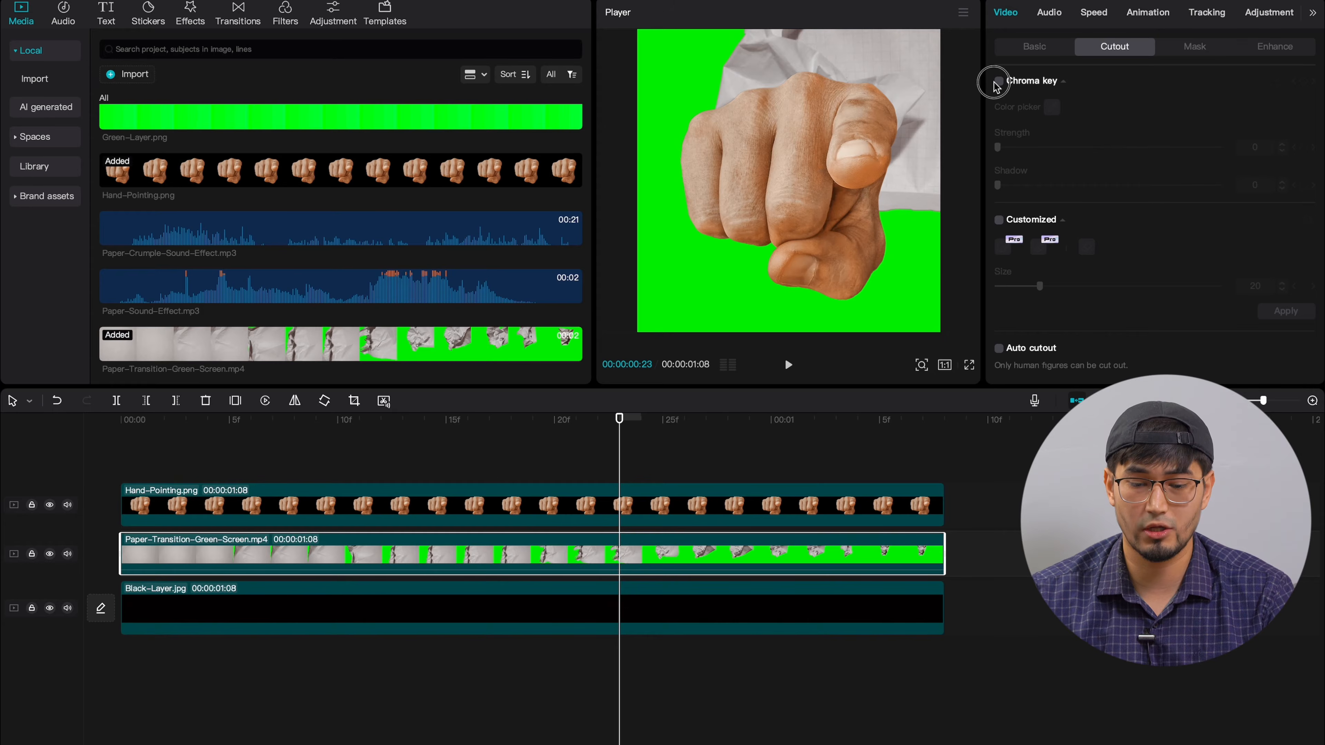
left_click(998, 81)
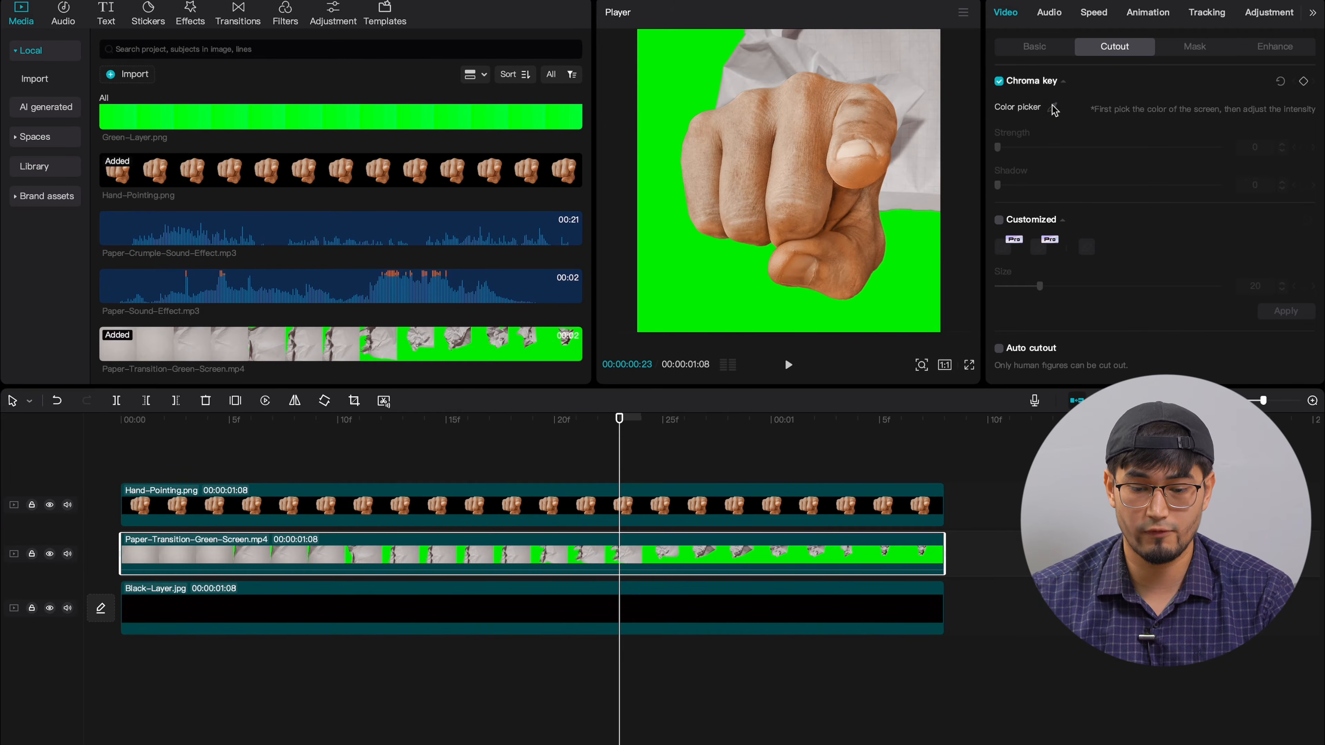
left_click(1052, 107)
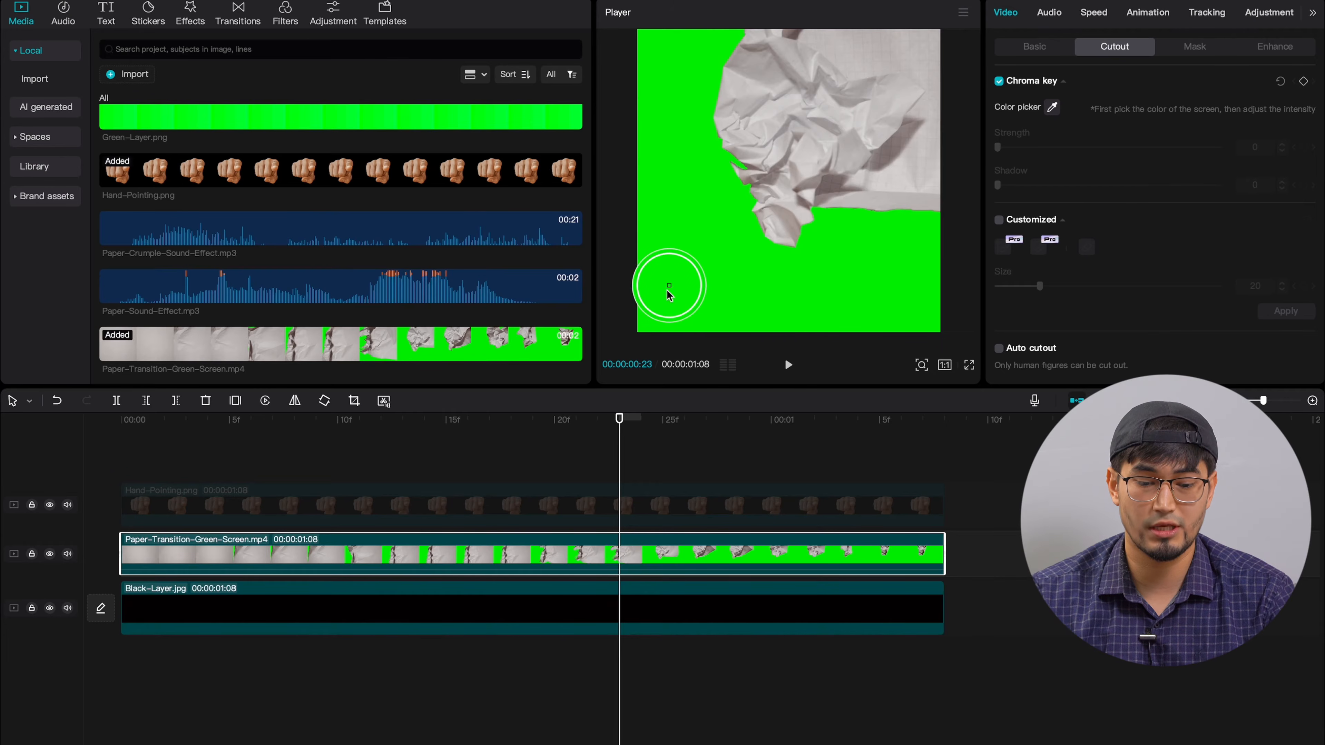
left_click(678, 277)
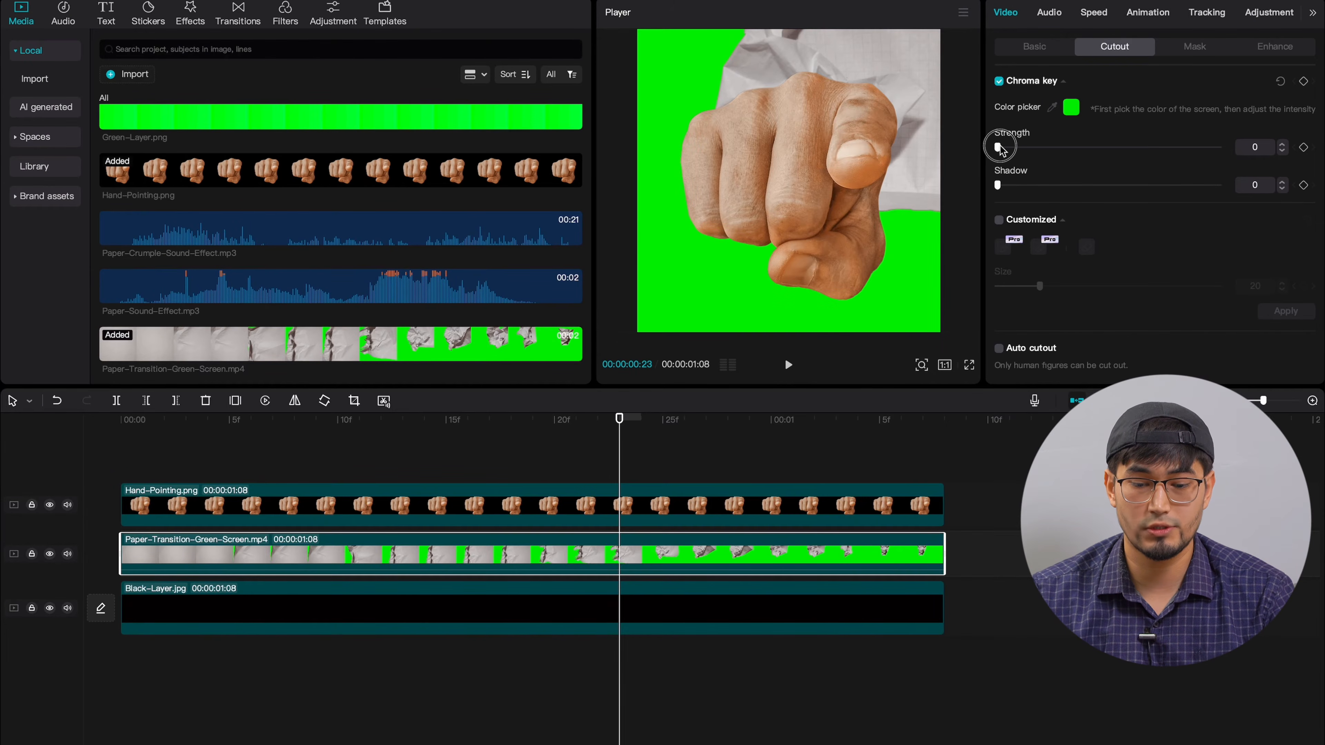
left_click_drag(1000, 149, 1221, 147)
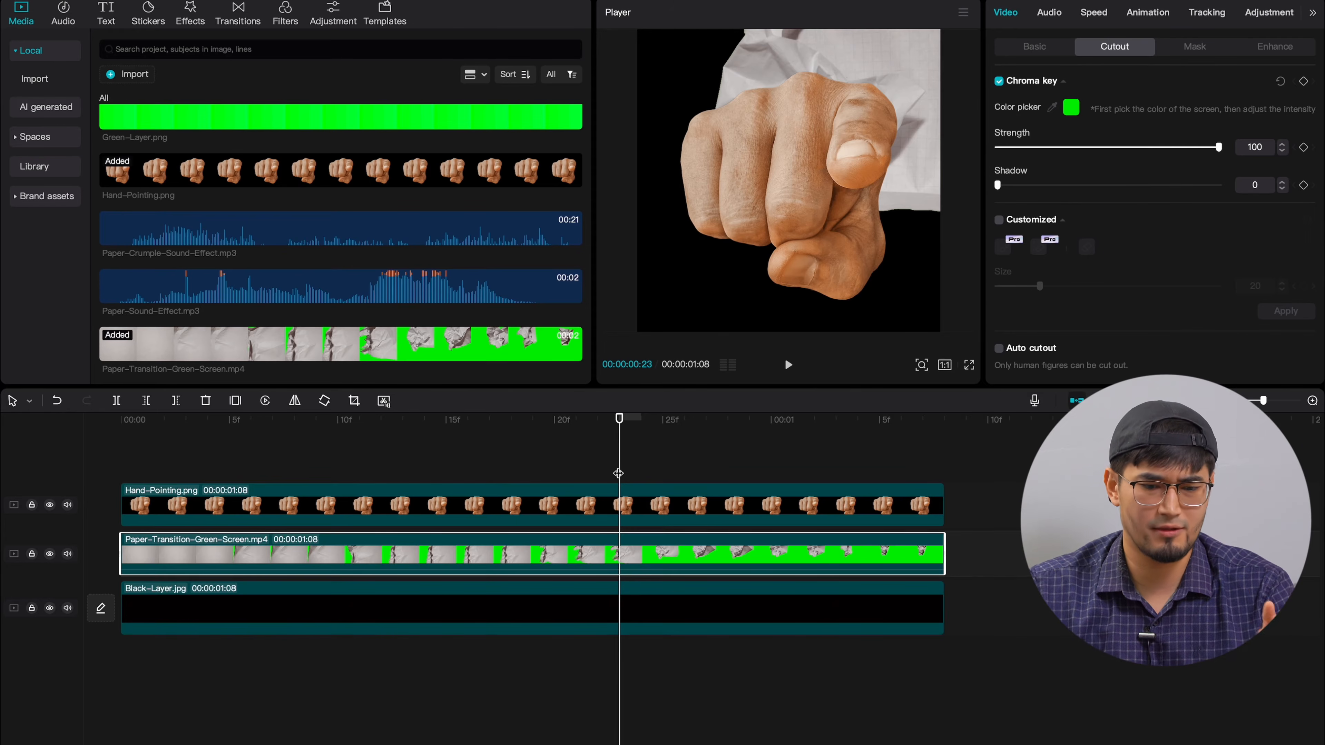
Set the Hand-Pointing.png clip's blend mode to Overlay.
left_click(628, 515)
left_click(621, 470)
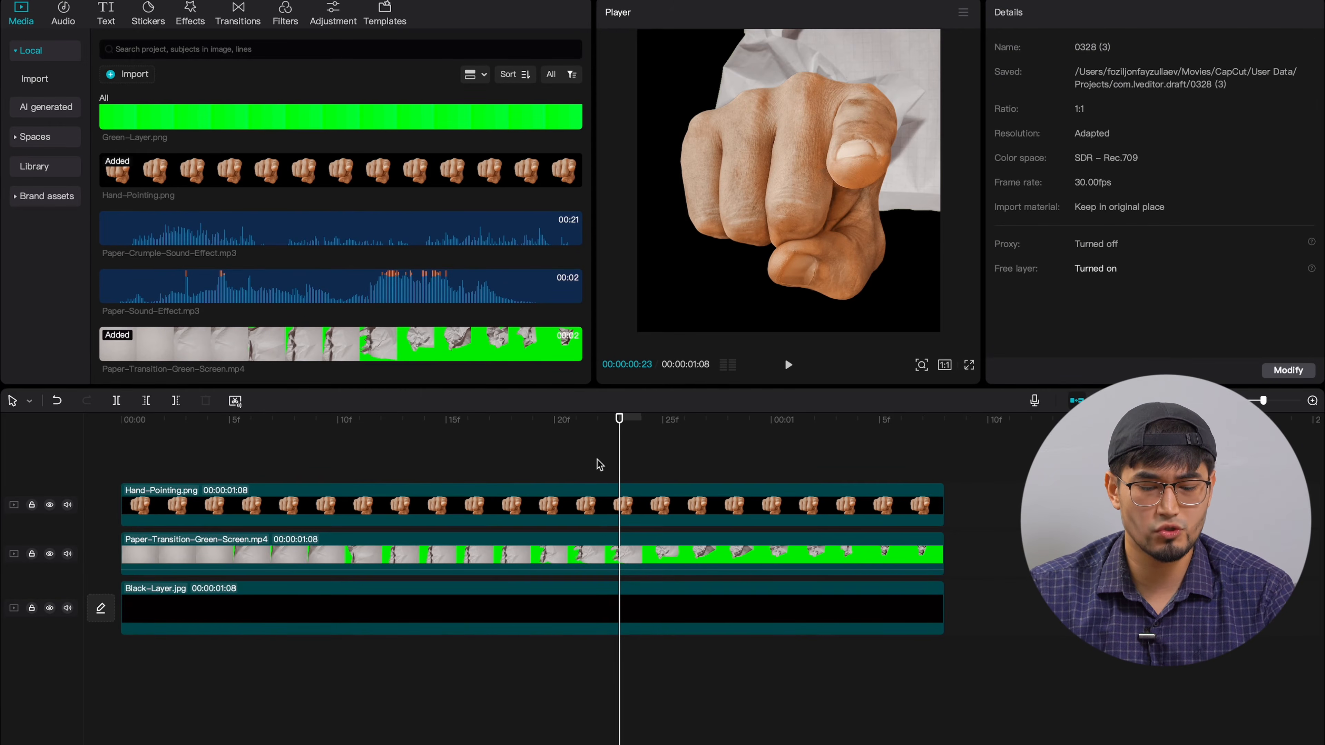
left_click(599, 516)
left_click(1168, 13)
left_click(596, 507)
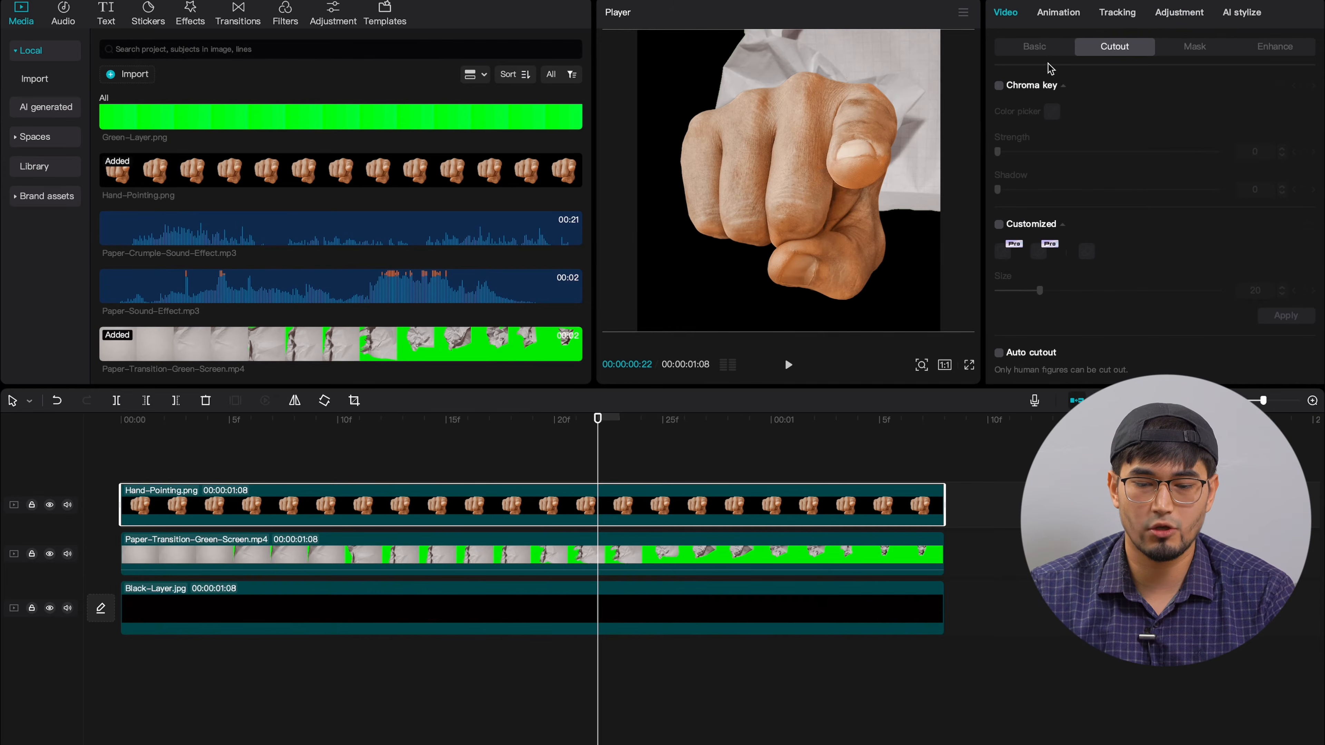
left_click(1033, 49)
scroll(1057, 177, "down", 2)
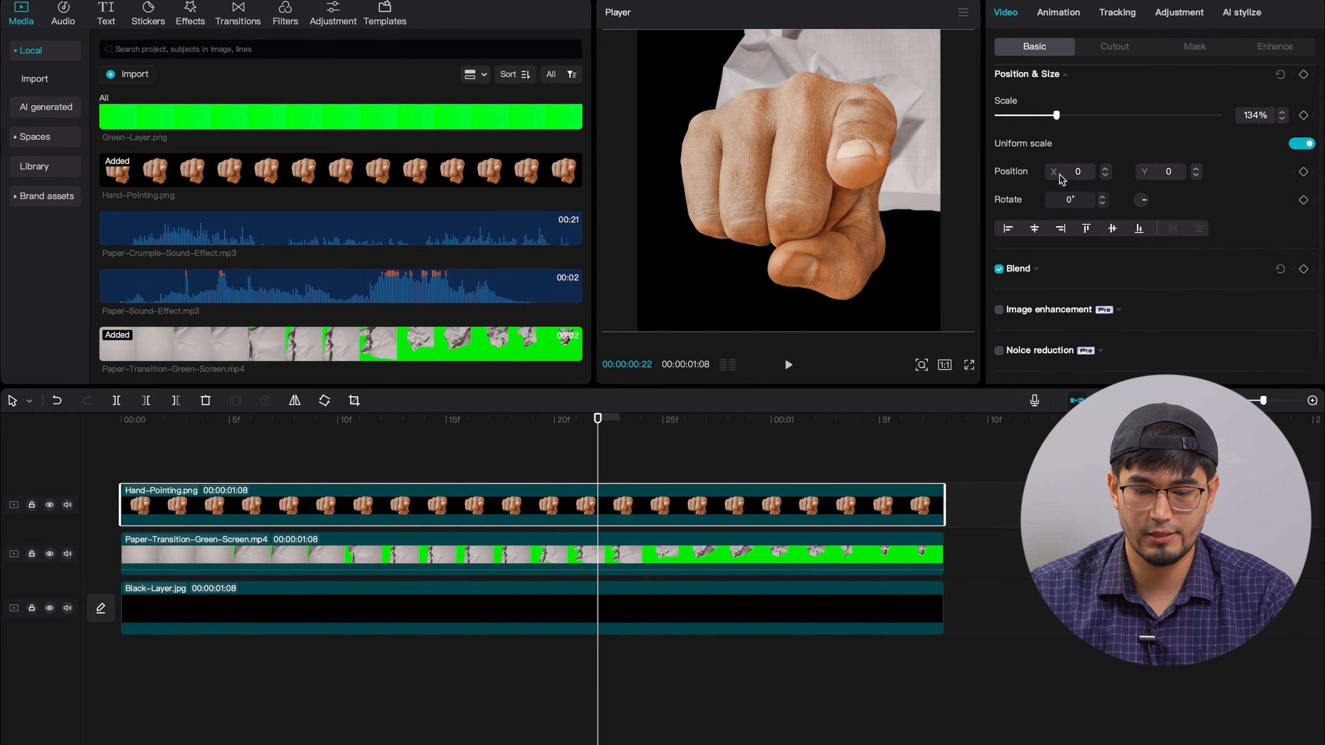
left_click(1035, 250)
scroll(1035, 258, "down", 1)
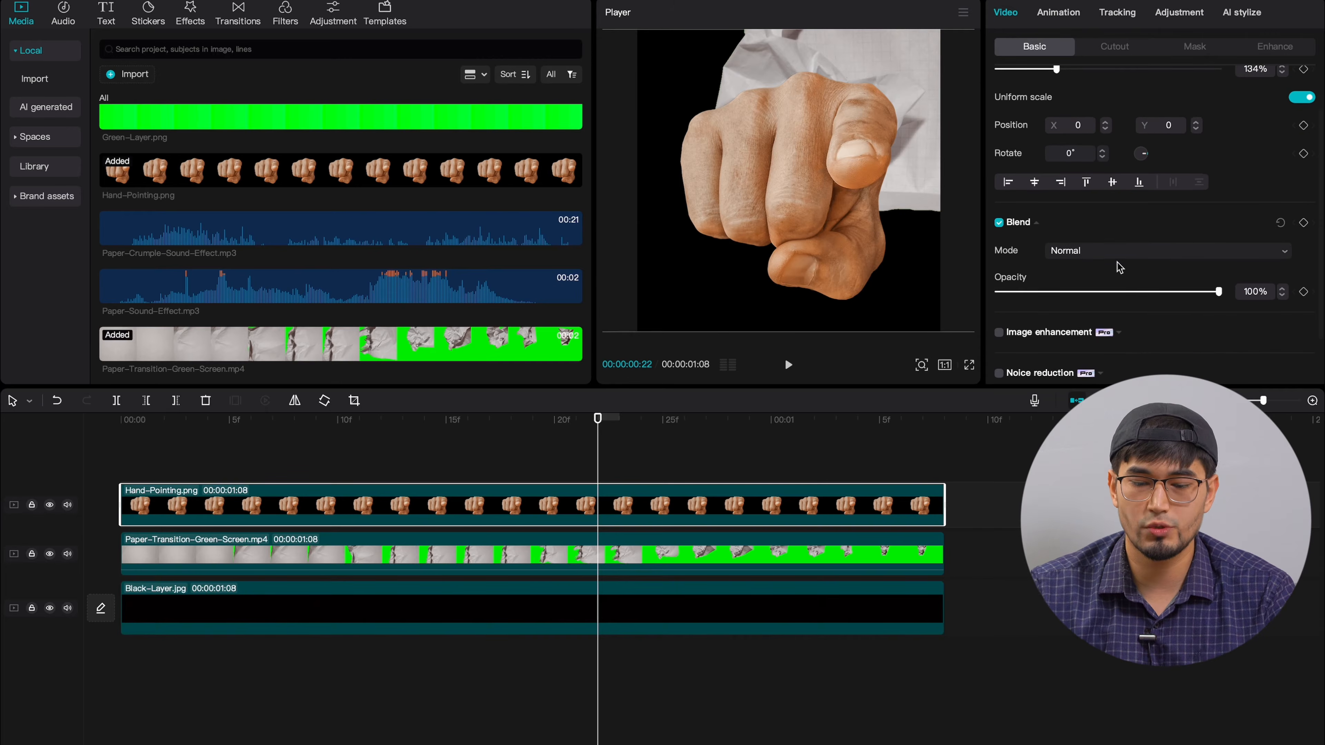
left_click(1119, 261)
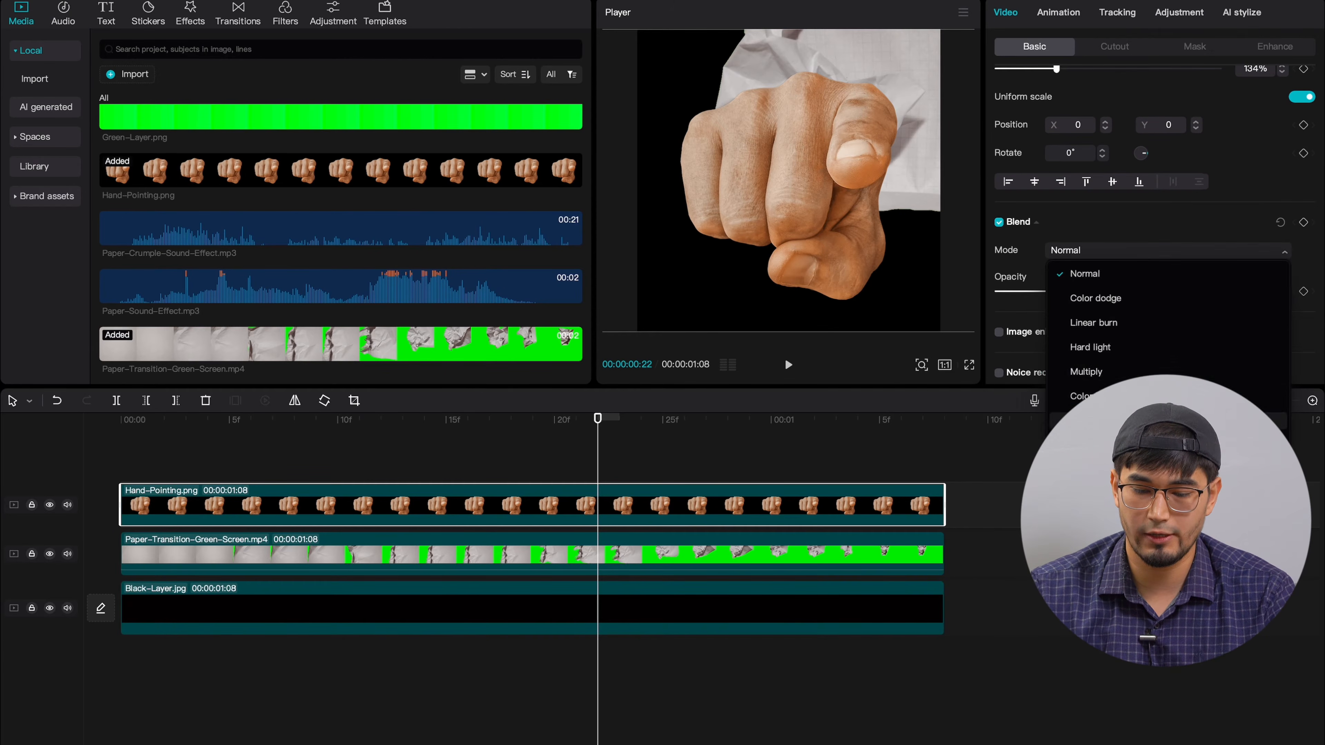
left_click(1119, 422)
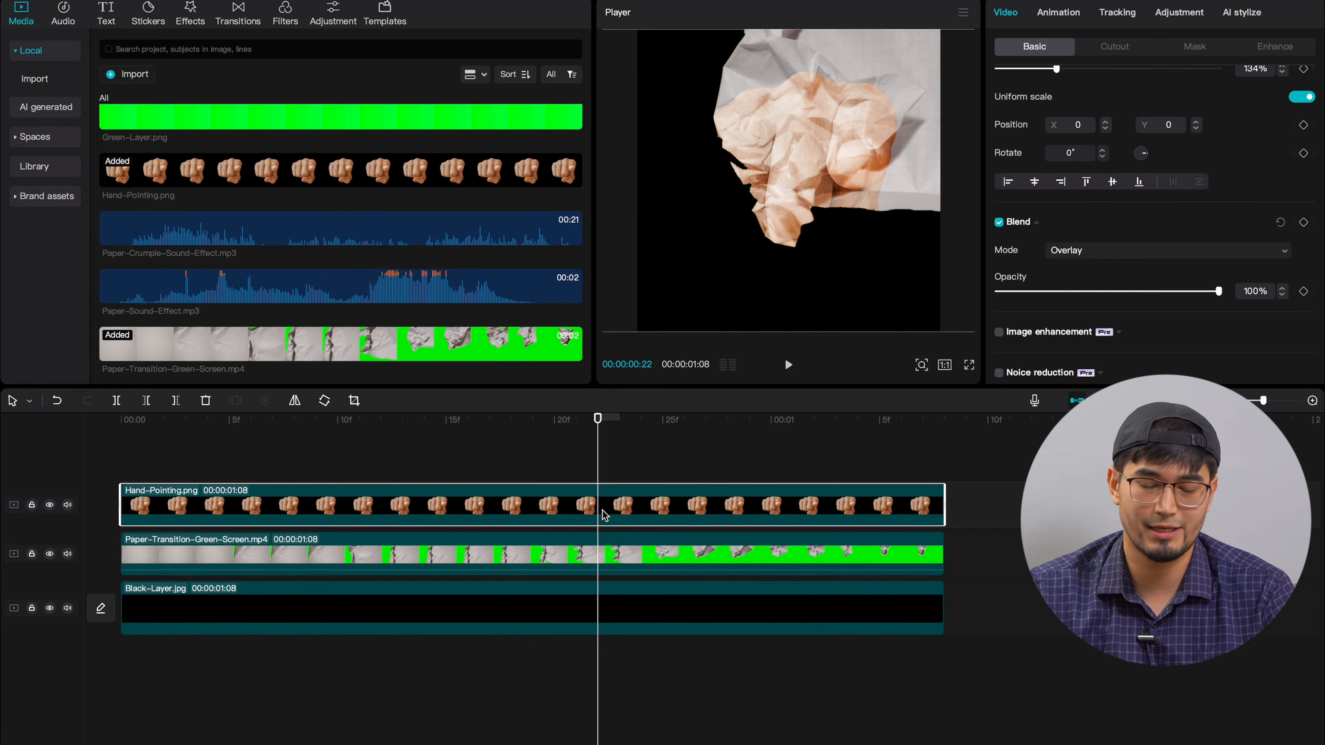
Lower the brightness of Paper-Transition-Green-Screen.mp4 to -30 and raise its contrast.
left_click(676, 554)
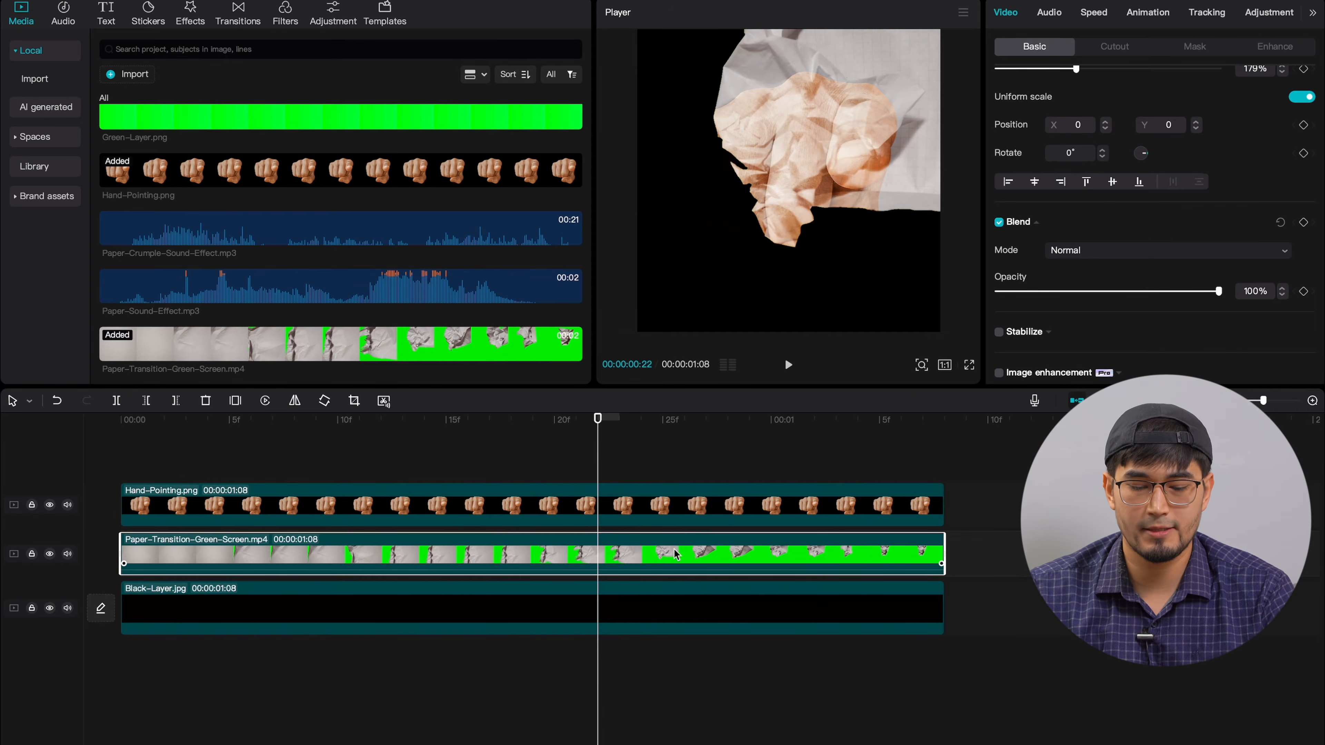
left_click(1287, 16)
scroll(1146, 334, "down", 1)
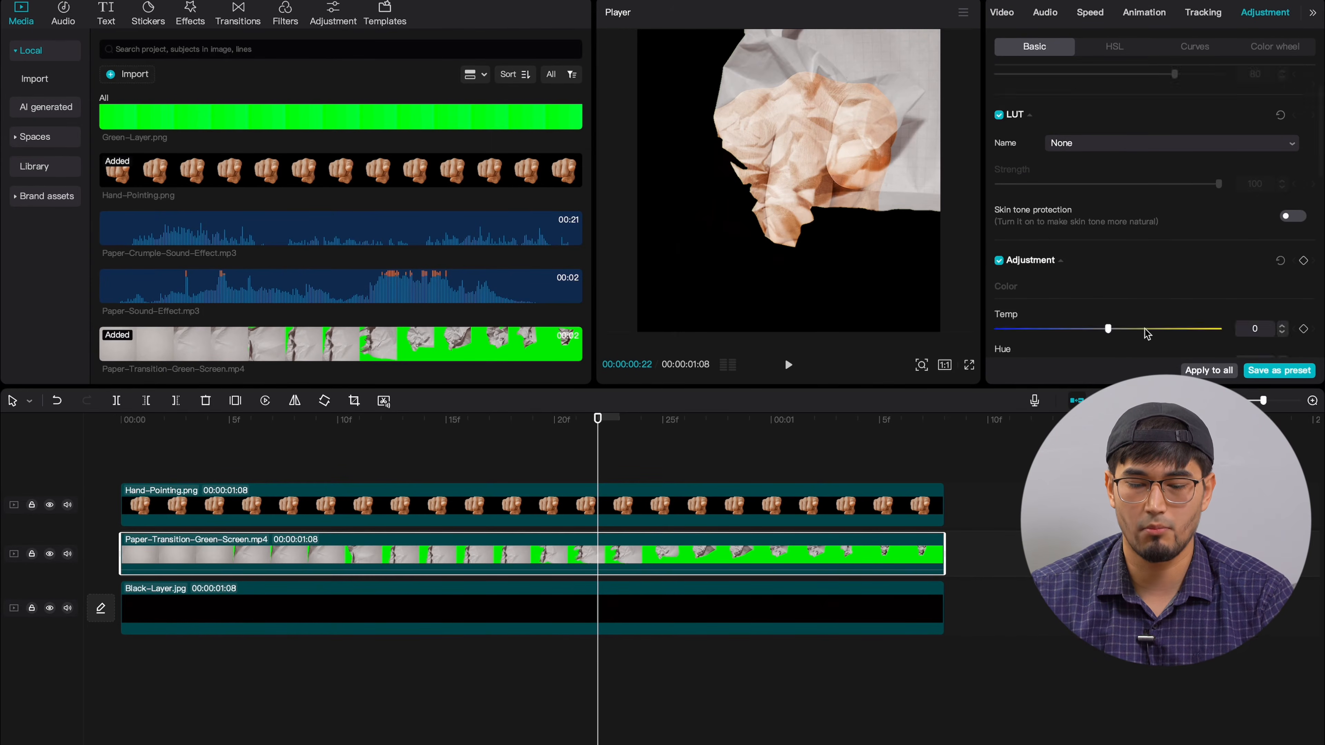
scroll(1146, 334, "down", 2)
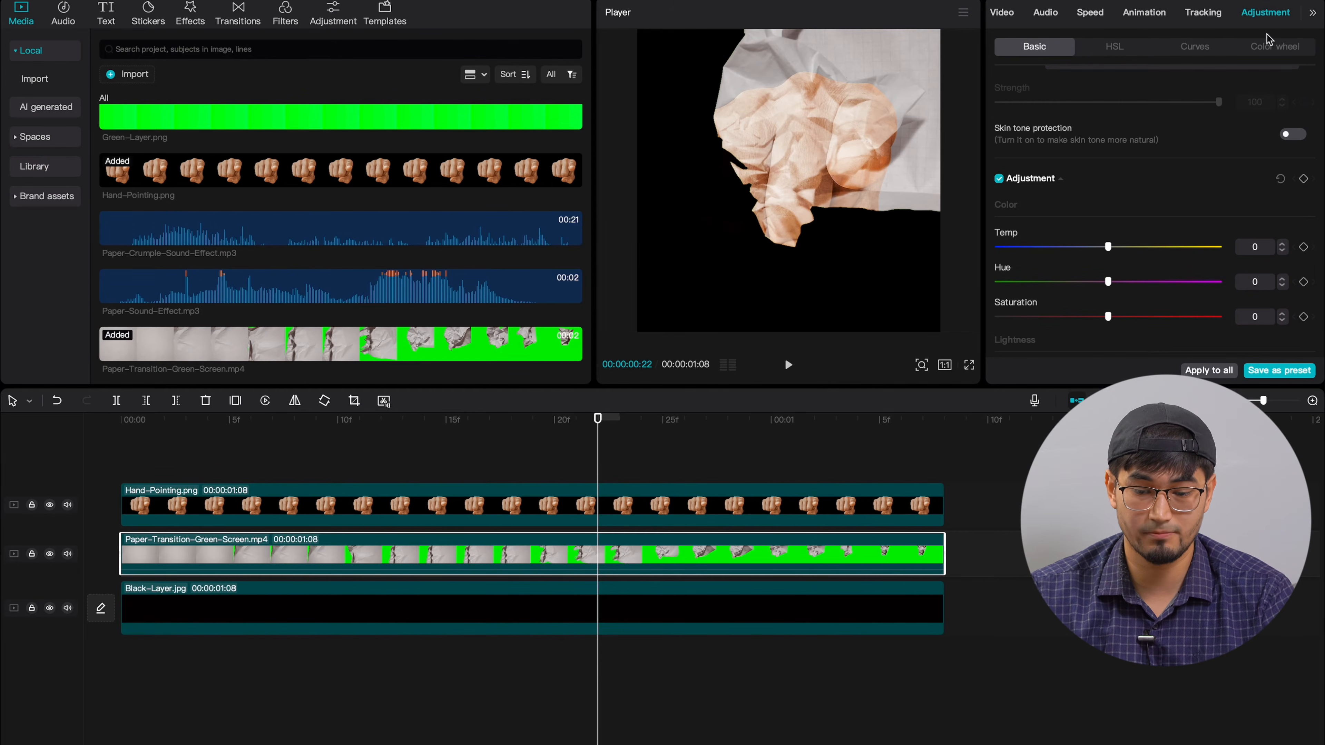
scroll(1110, 157, "down", 5)
left_click_drag(1107, 147, 1042, 148)
left_click(1105, 181)
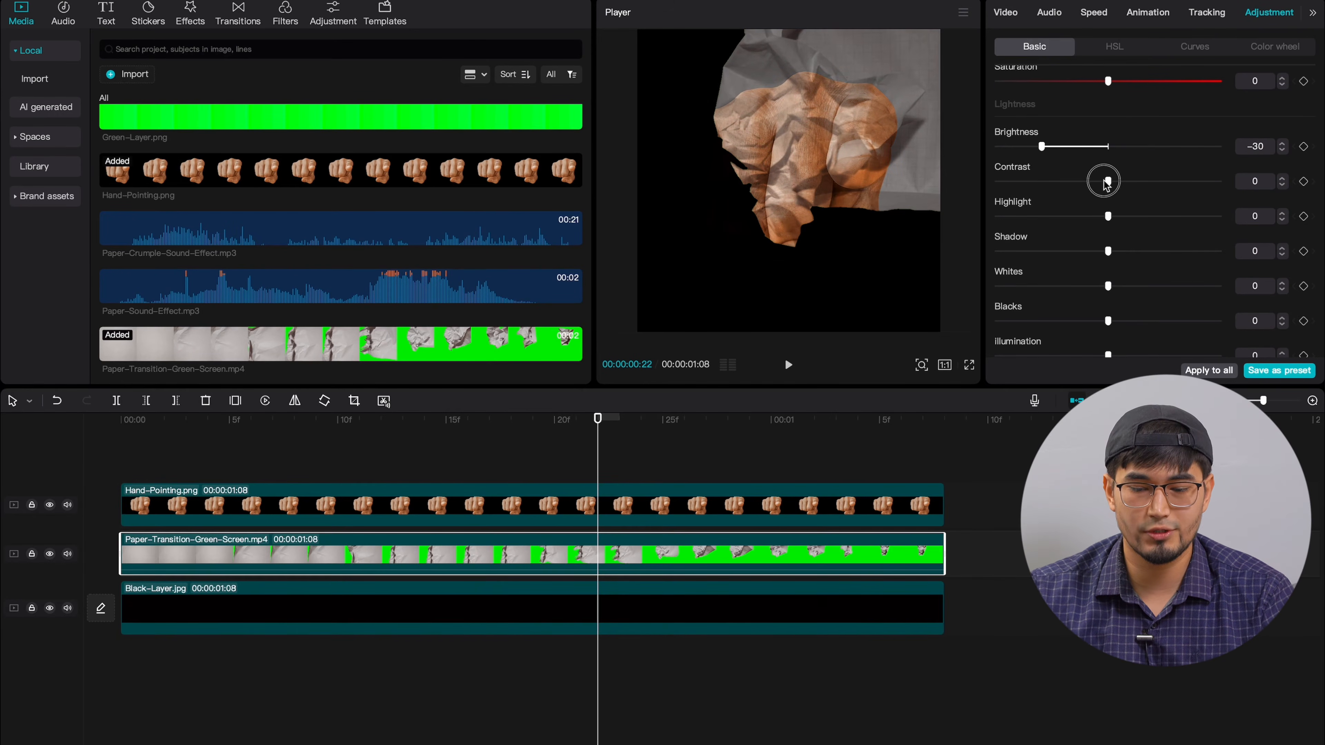
left_click_drag(1105, 182, 1151, 183)
Examine how the hand blends with the crumpling paper at frames around 00:00:00:13 and 00:00:00:16.
left_click(492, 498)
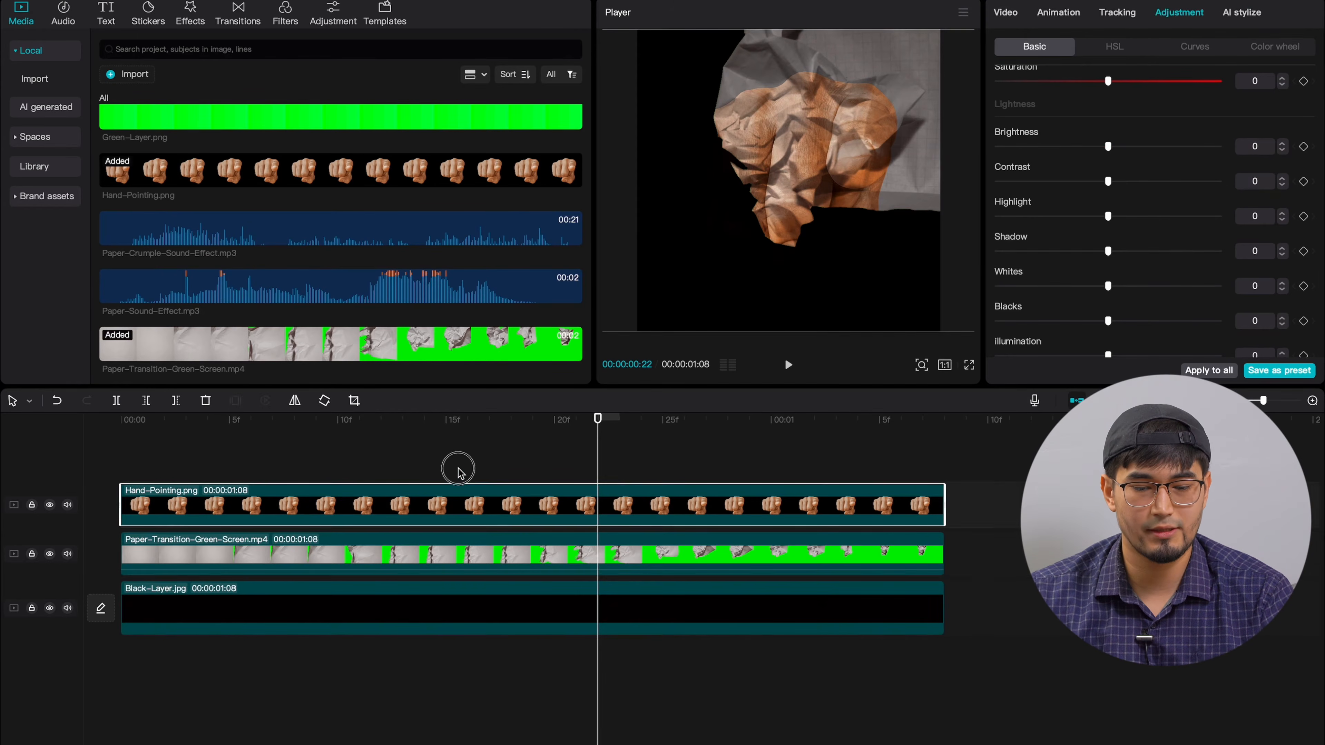
left_click(458, 472)
left_click(476, 510)
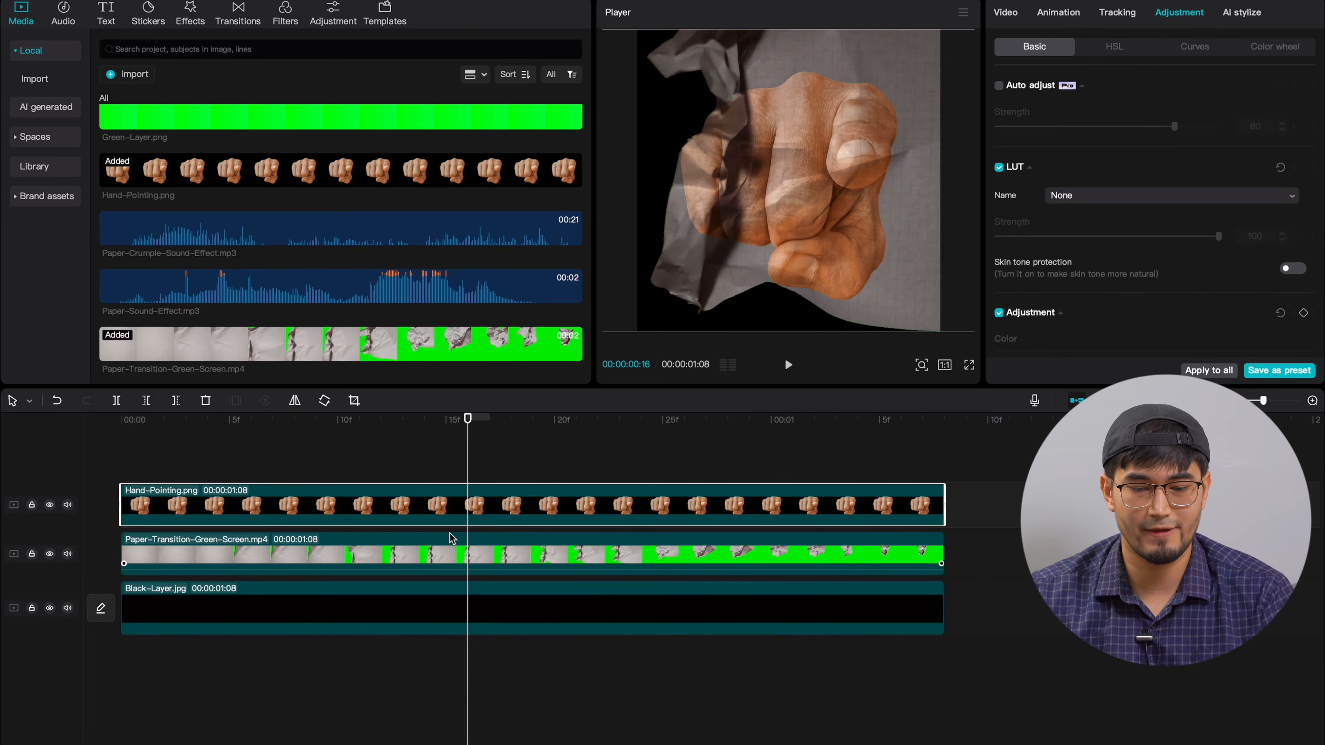
left_click(462, 555)
left_click(465, 521)
left_click(467, 453)
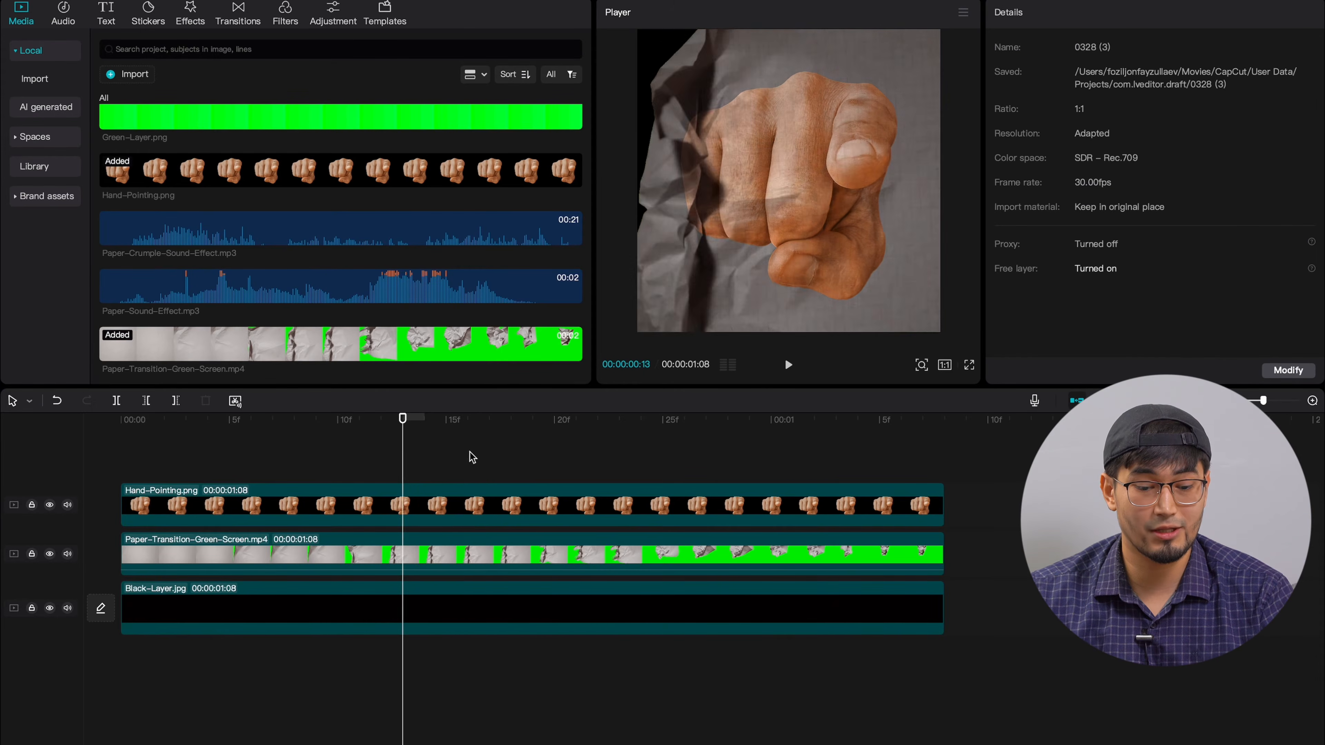
Apply the B&W Comic 2 effect from the Cartoon category to the Hand-Pointing.png clip.
left_click(455, 505)
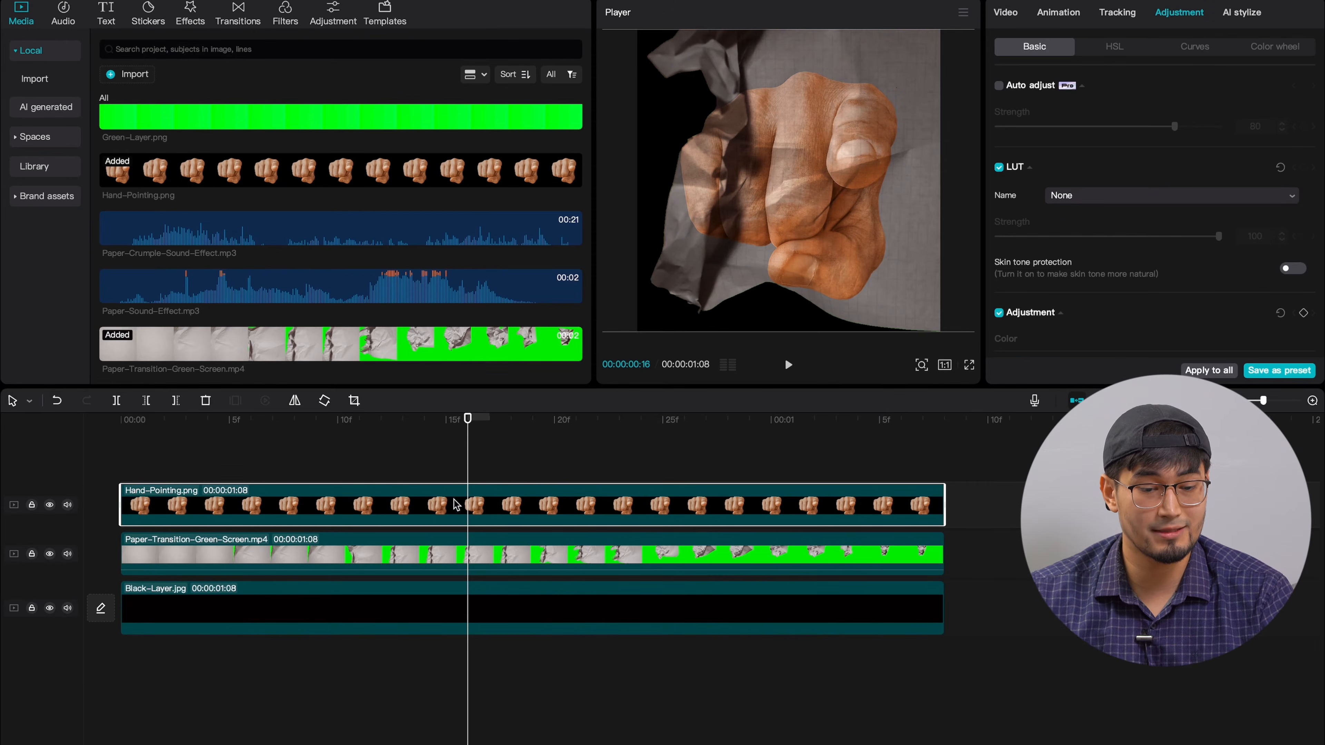
left_click(194, 17)
scroll(42, 261, "down", 3)
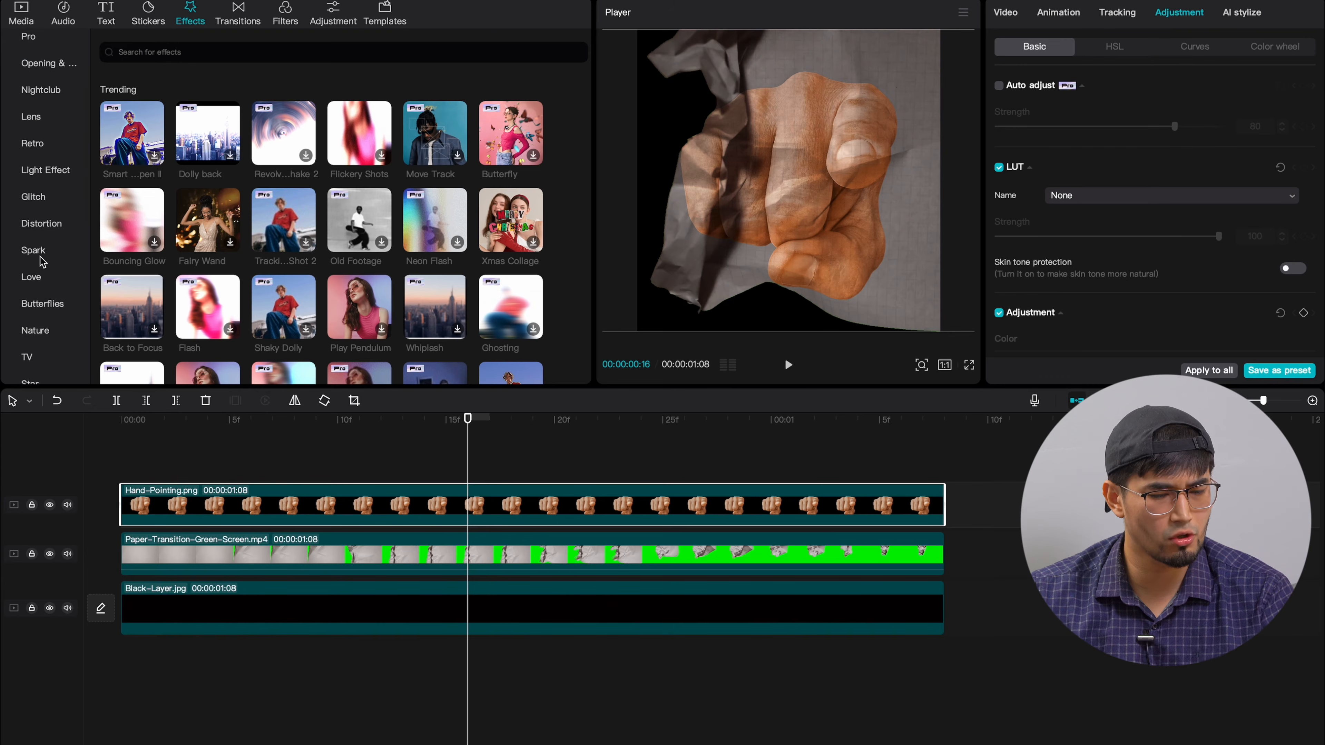
scroll(42, 261, "down", 3)
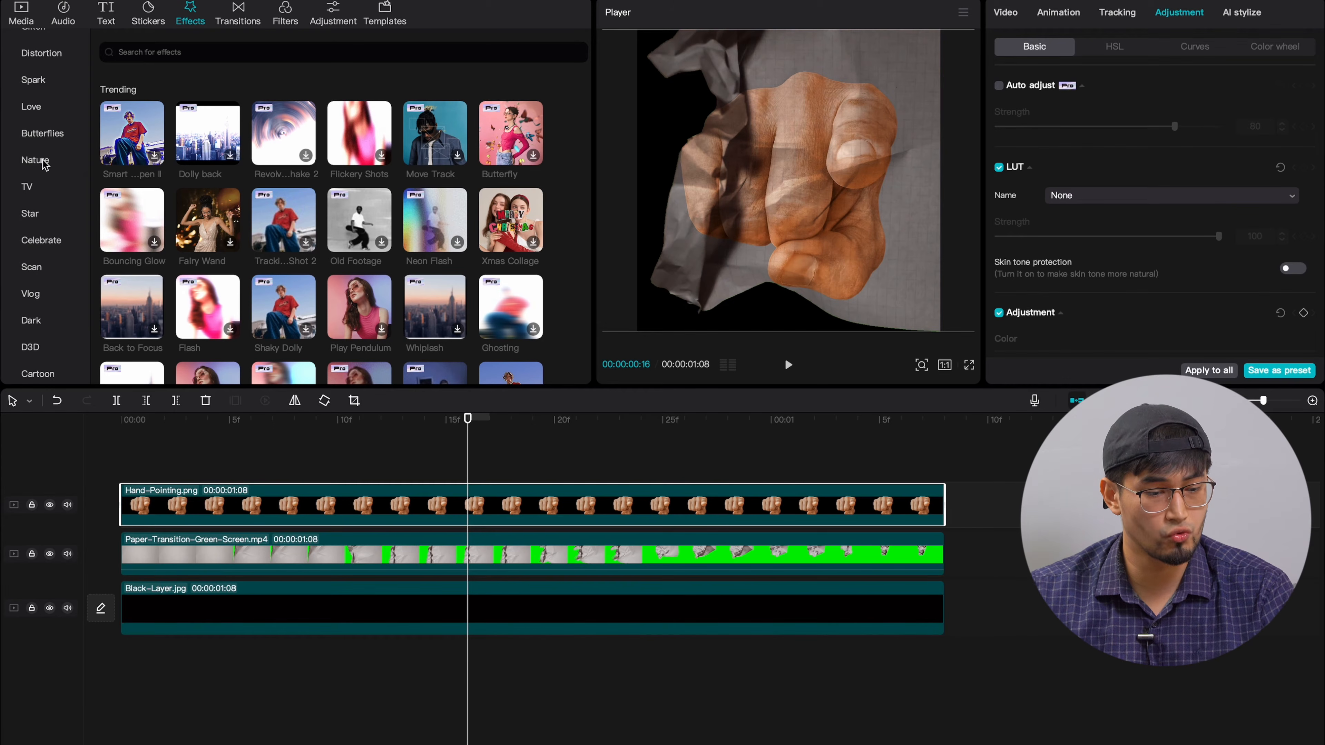
scroll(45, 165, "down", 2)
left_click(37, 304)
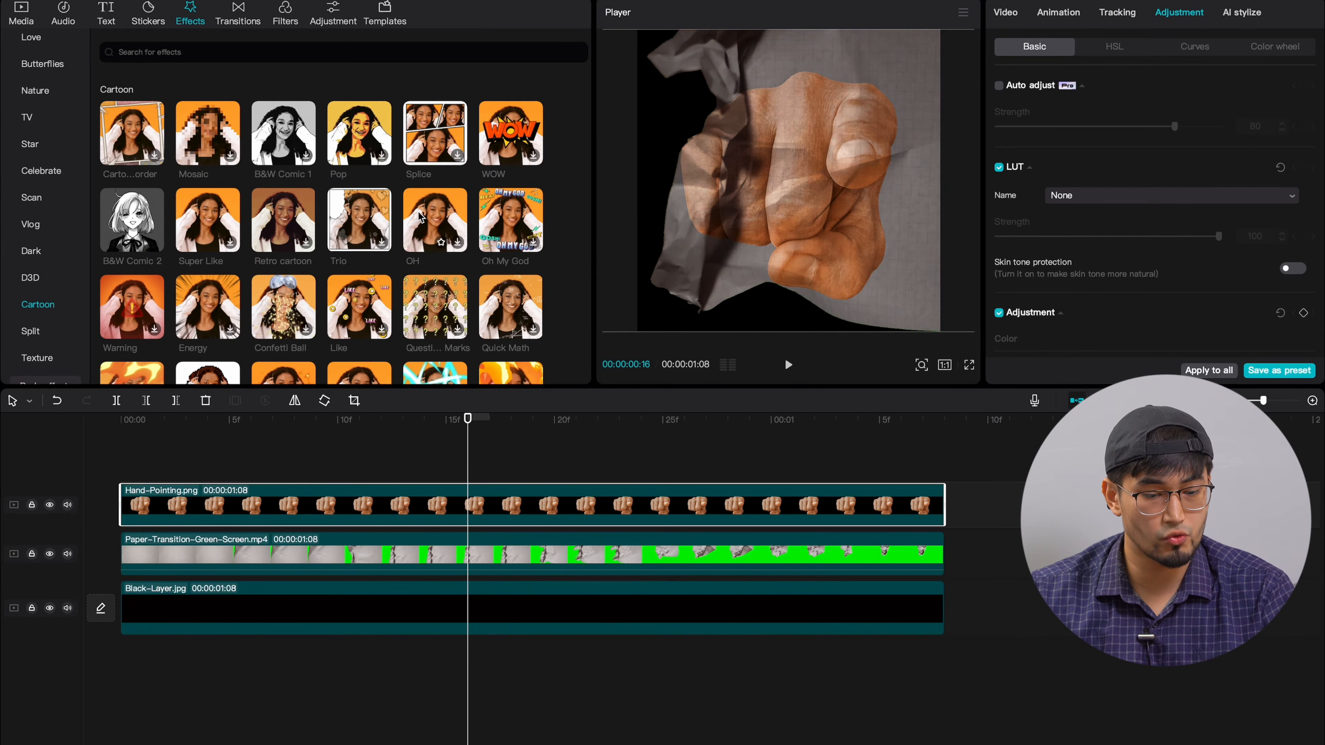
scroll(421, 218, "down", 2)
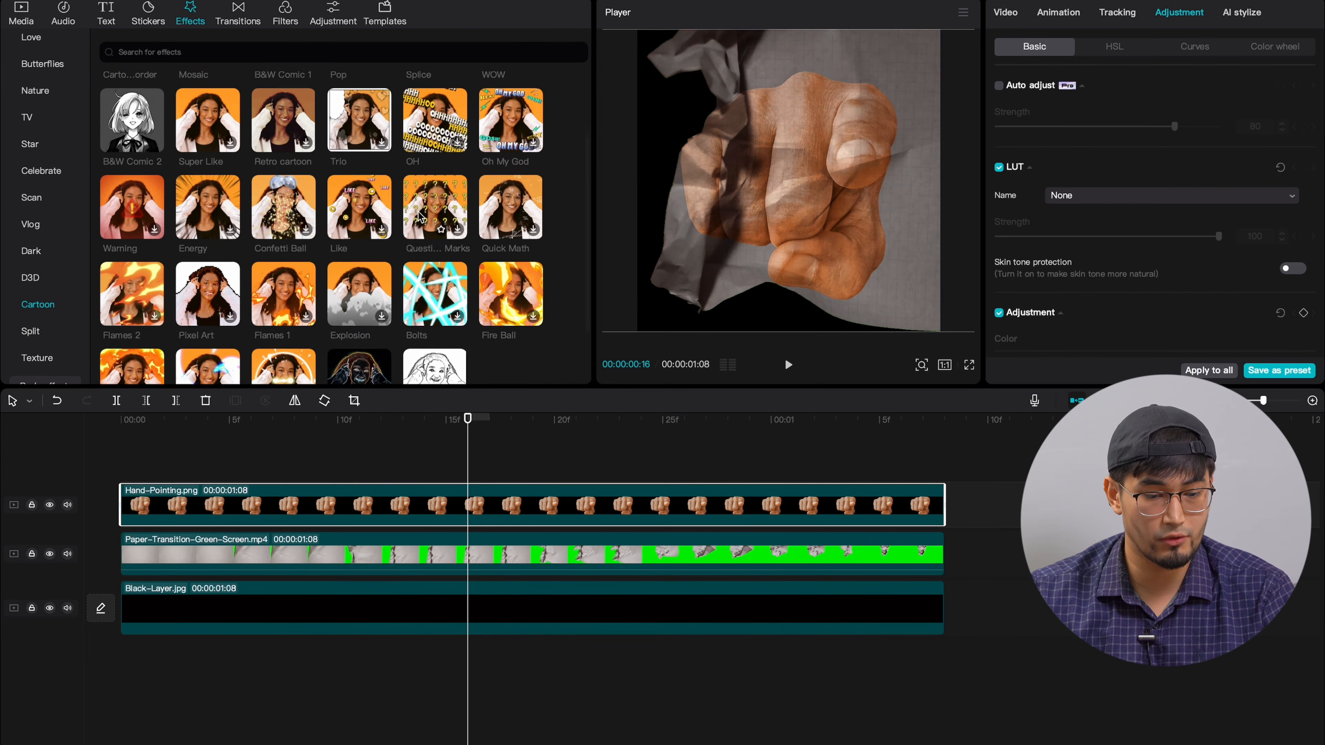
scroll(417, 214, "up", 2)
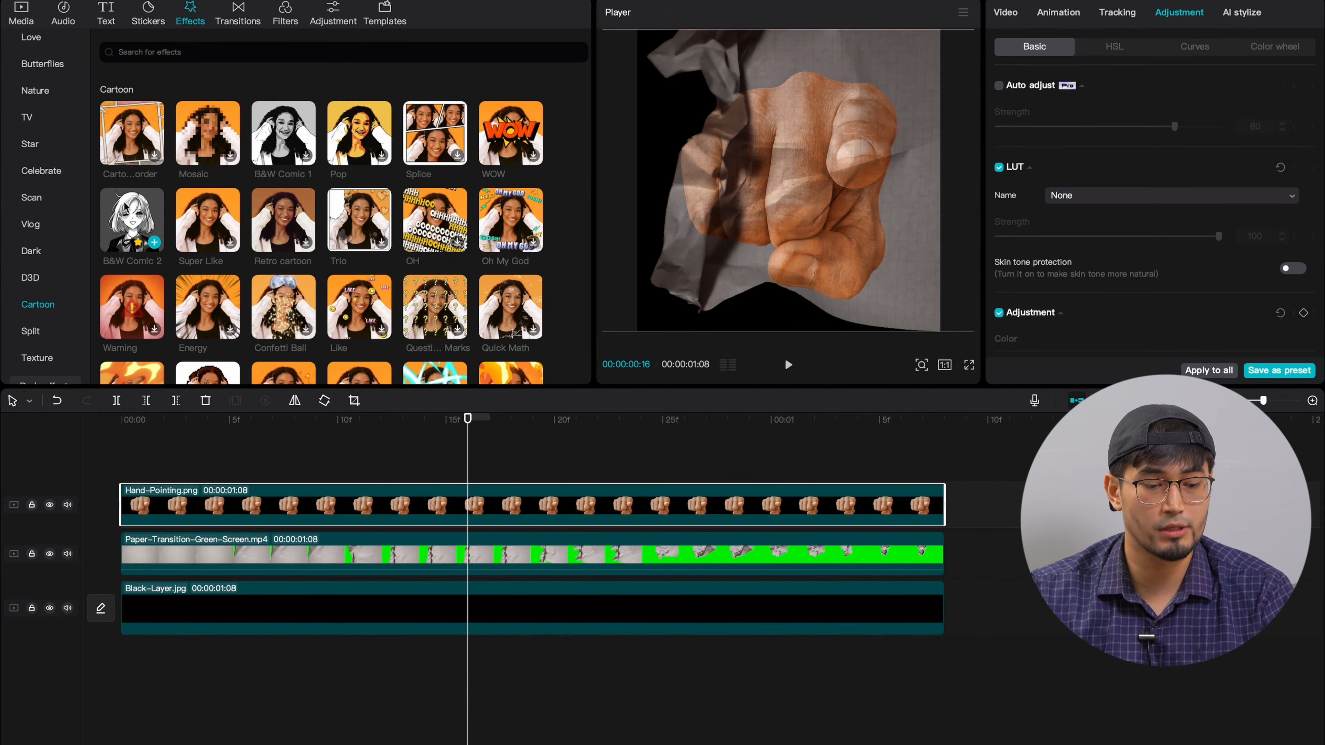
left_click_drag(125, 208, 436, 499)
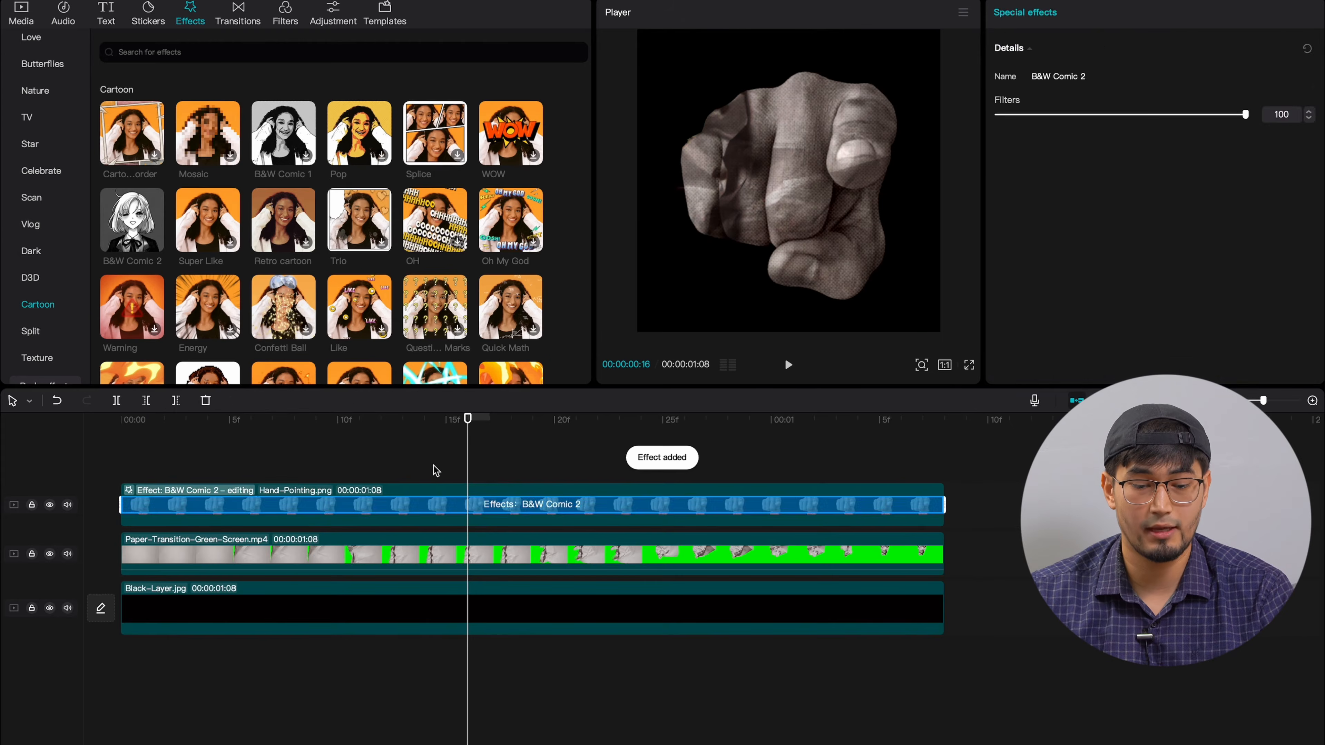
Play and scrub through the timeline to review the black-and-white hand crumpling with the paper.
left_click(436, 470)
key("space")
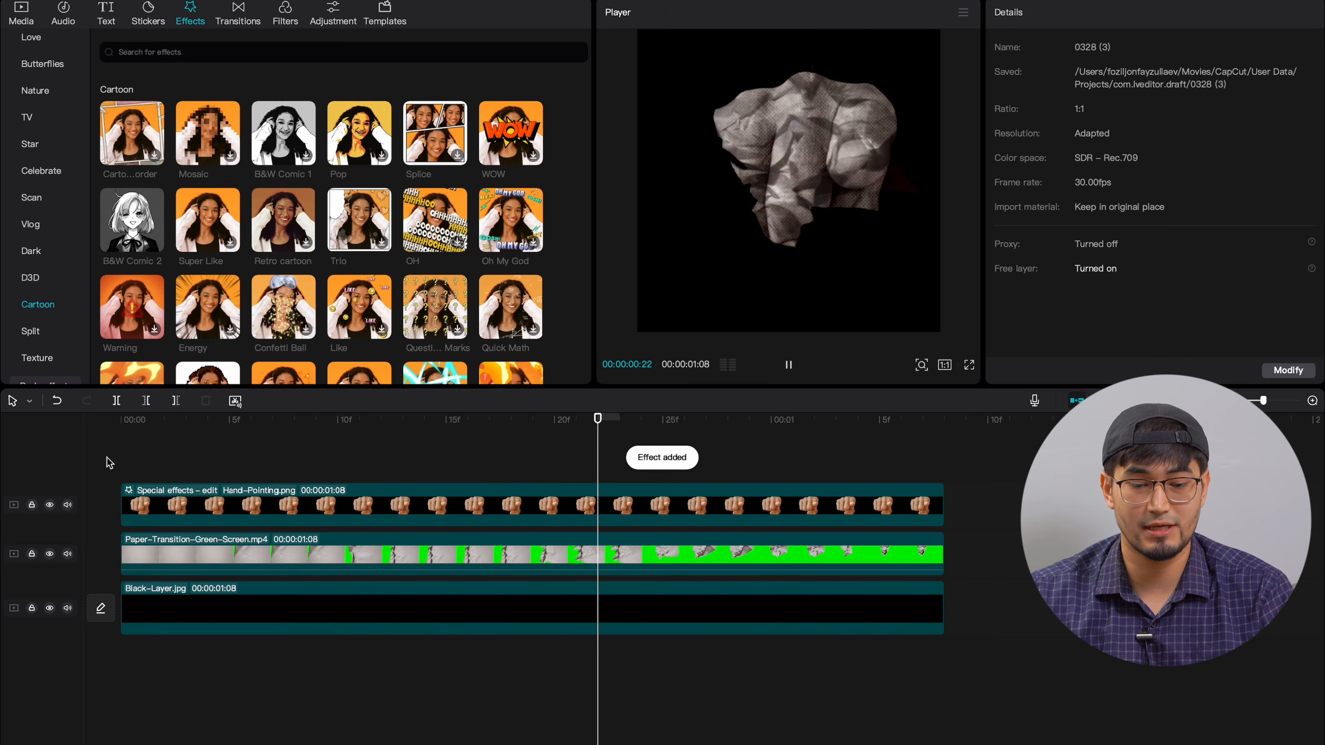
left_click(252, 434)
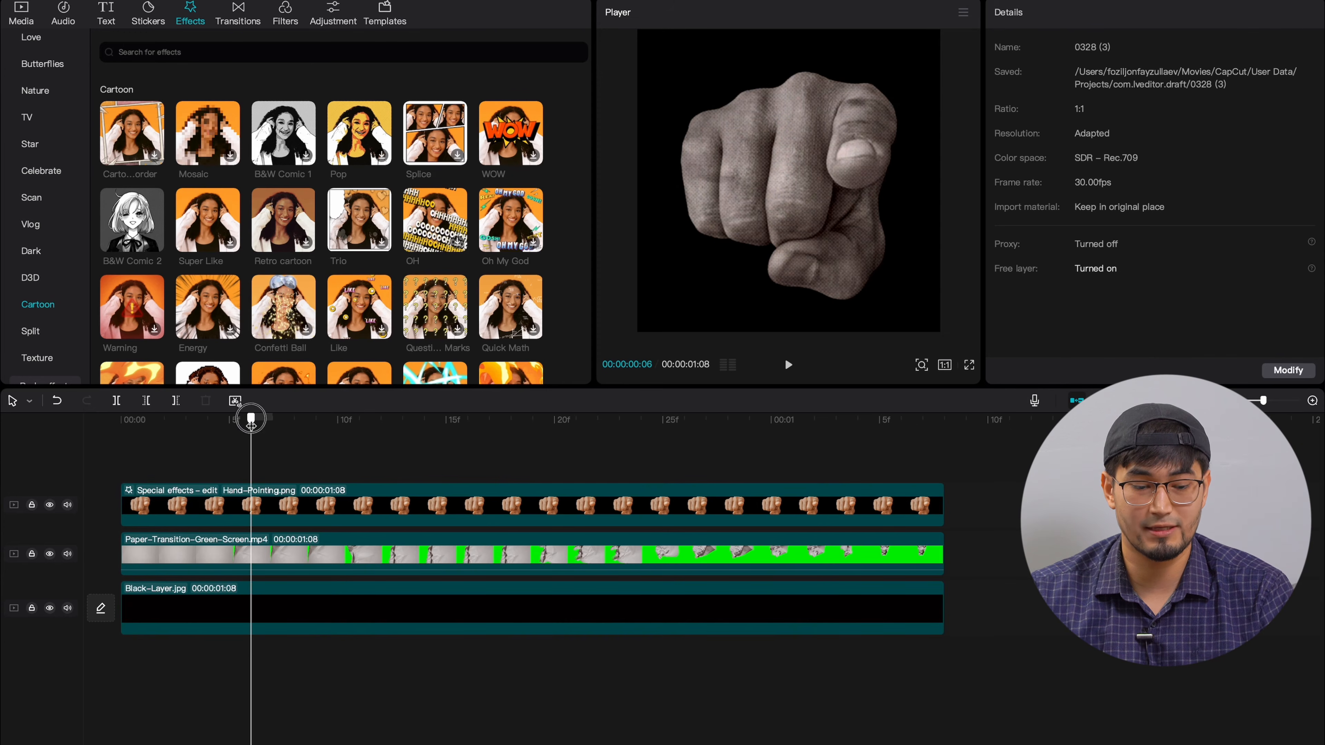
left_click_drag(251, 420, 381, 420)
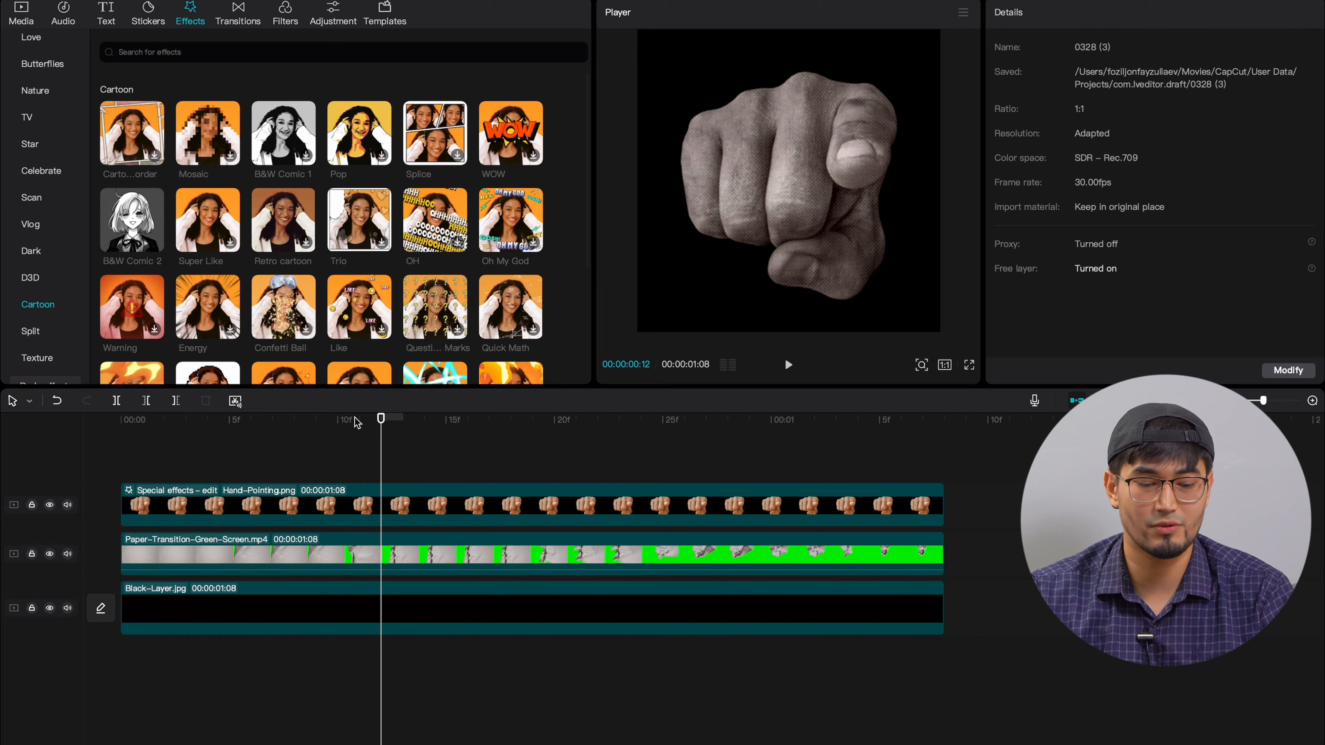
left_click_drag(356, 422, 602, 448)
left_click(598, 420)
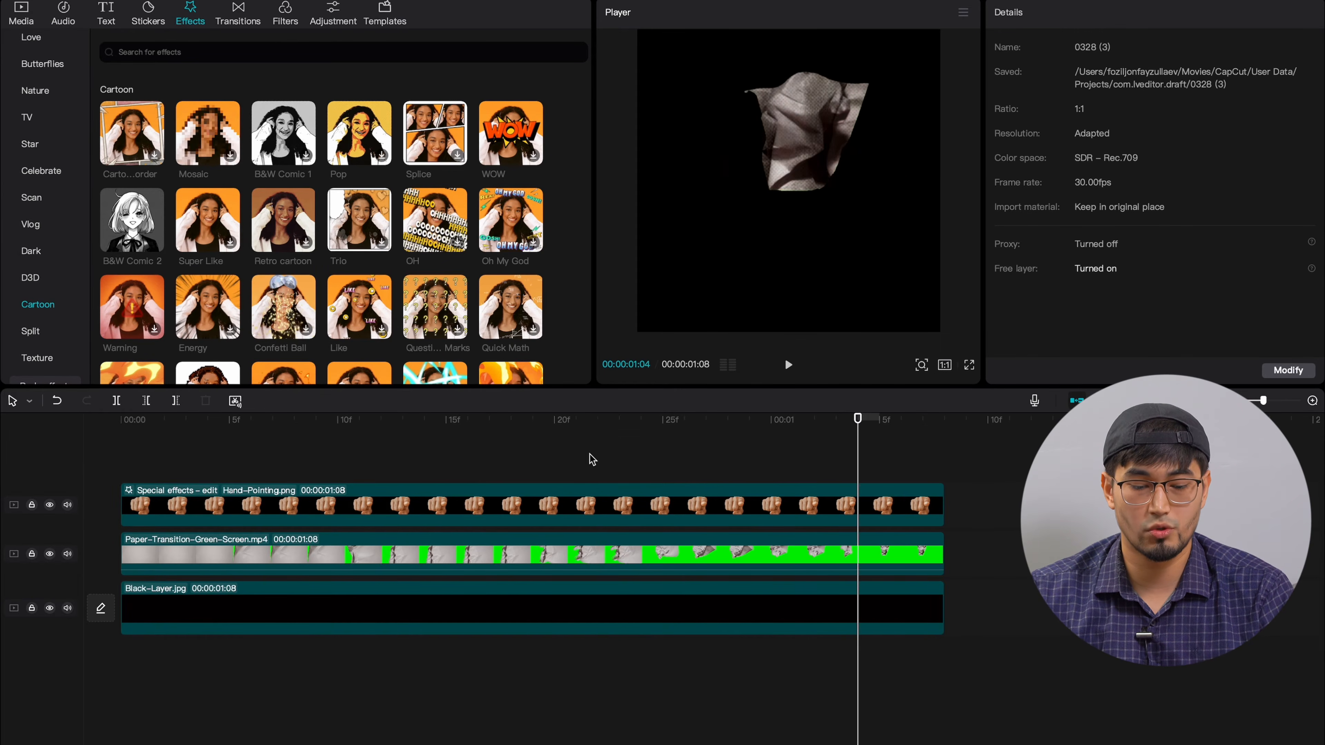
Combine the Hand-Pointing.png and Paper-Transition-Green-Screen.mp4 clips into one compound clip.
left_click(576, 461)
left_click(584, 509)
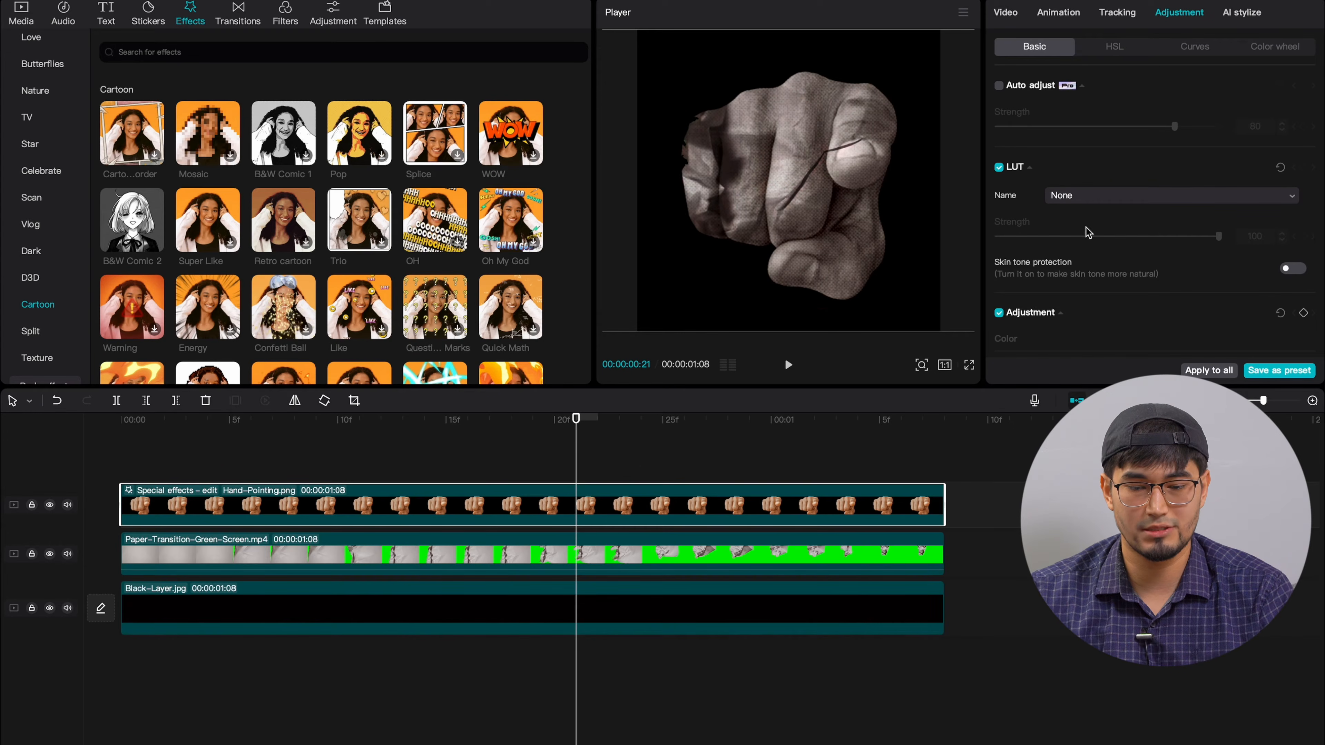
left_click(501, 553)
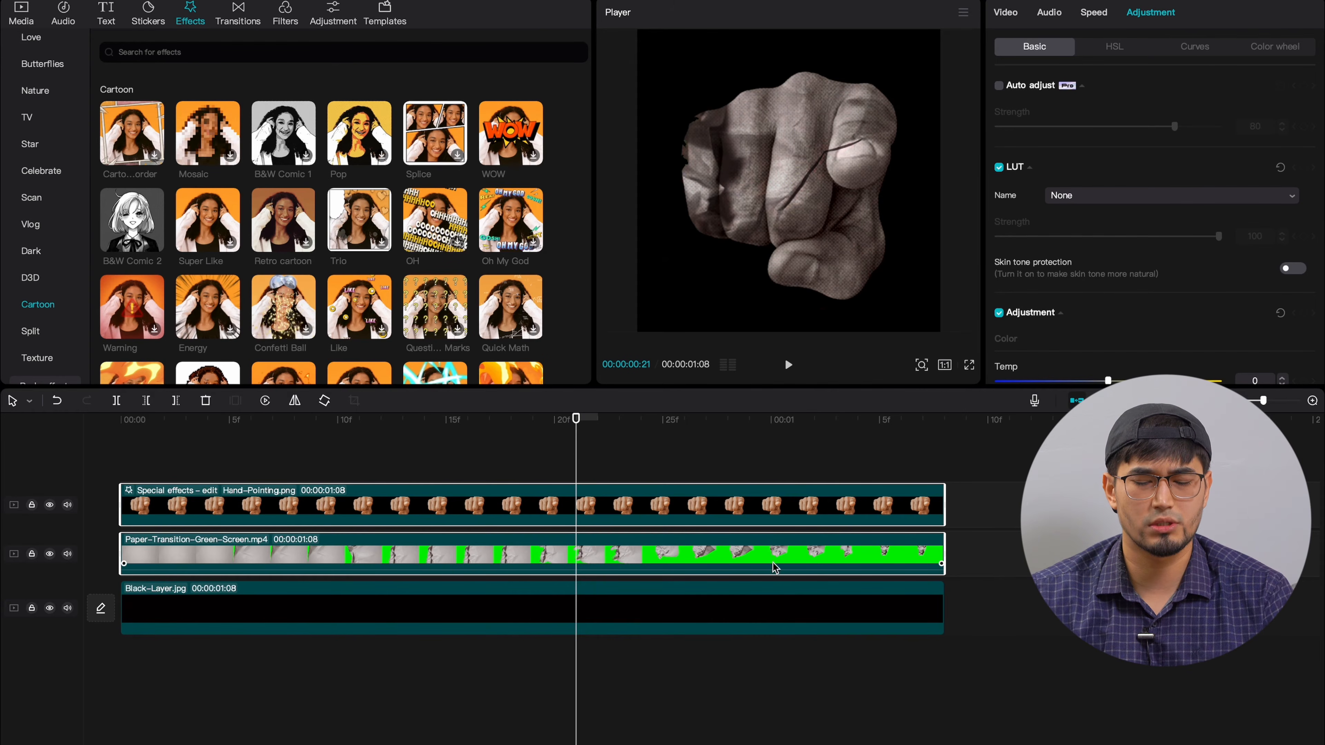
right_click(602, 514)
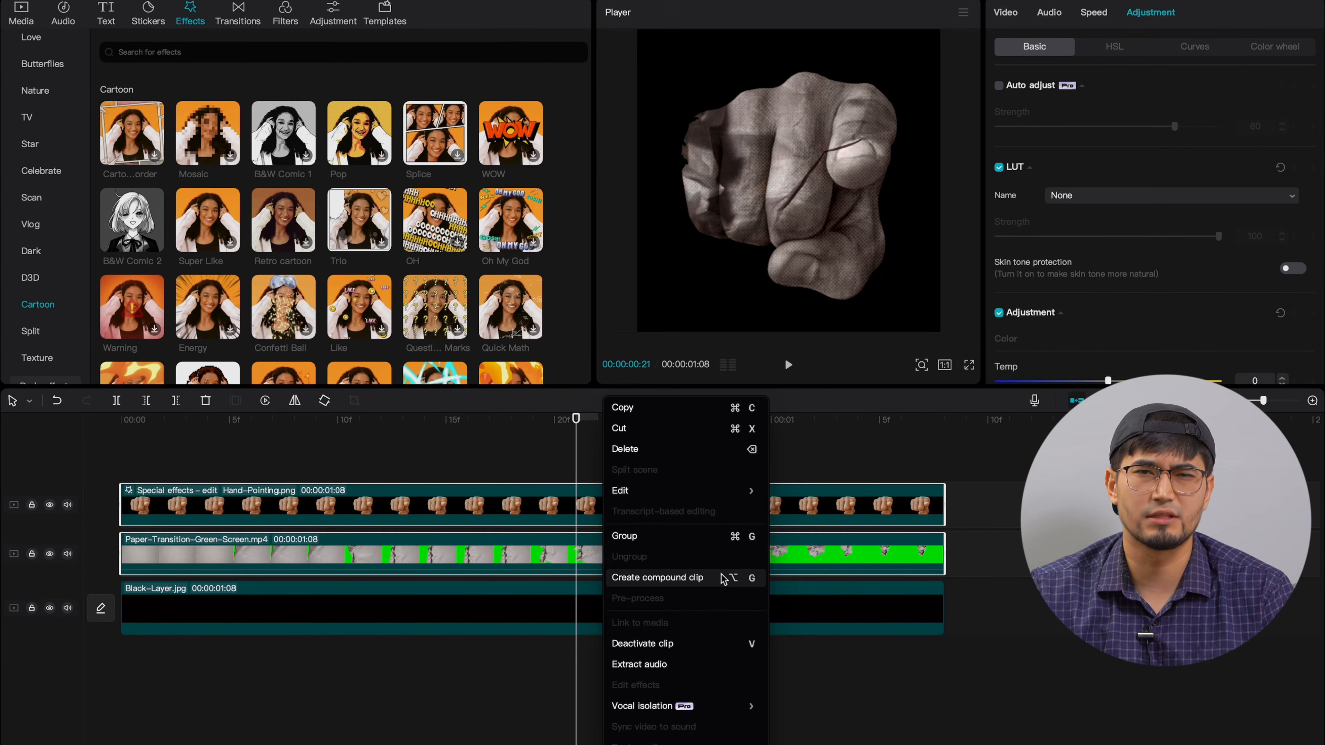
left_click(724, 578)
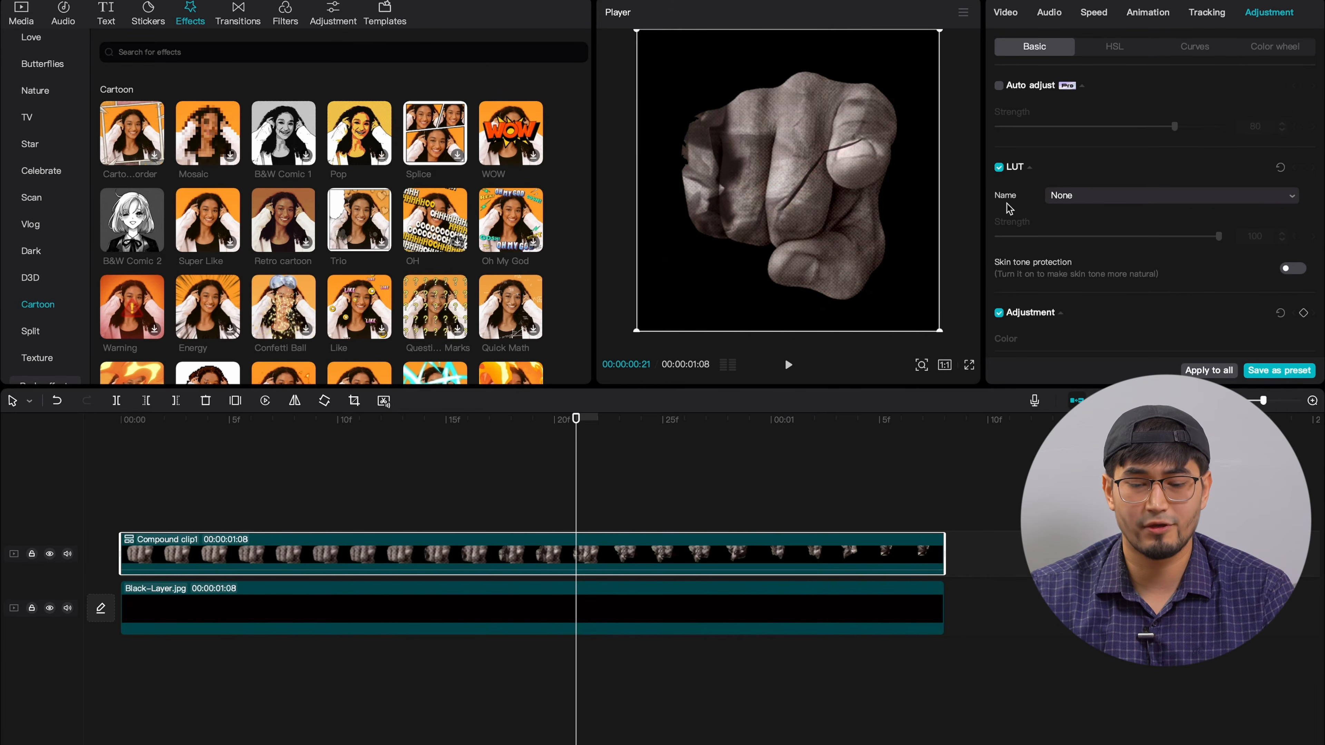
Raise the compound clip's brightness to 20.
scroll(1159, 181, "down", 5)
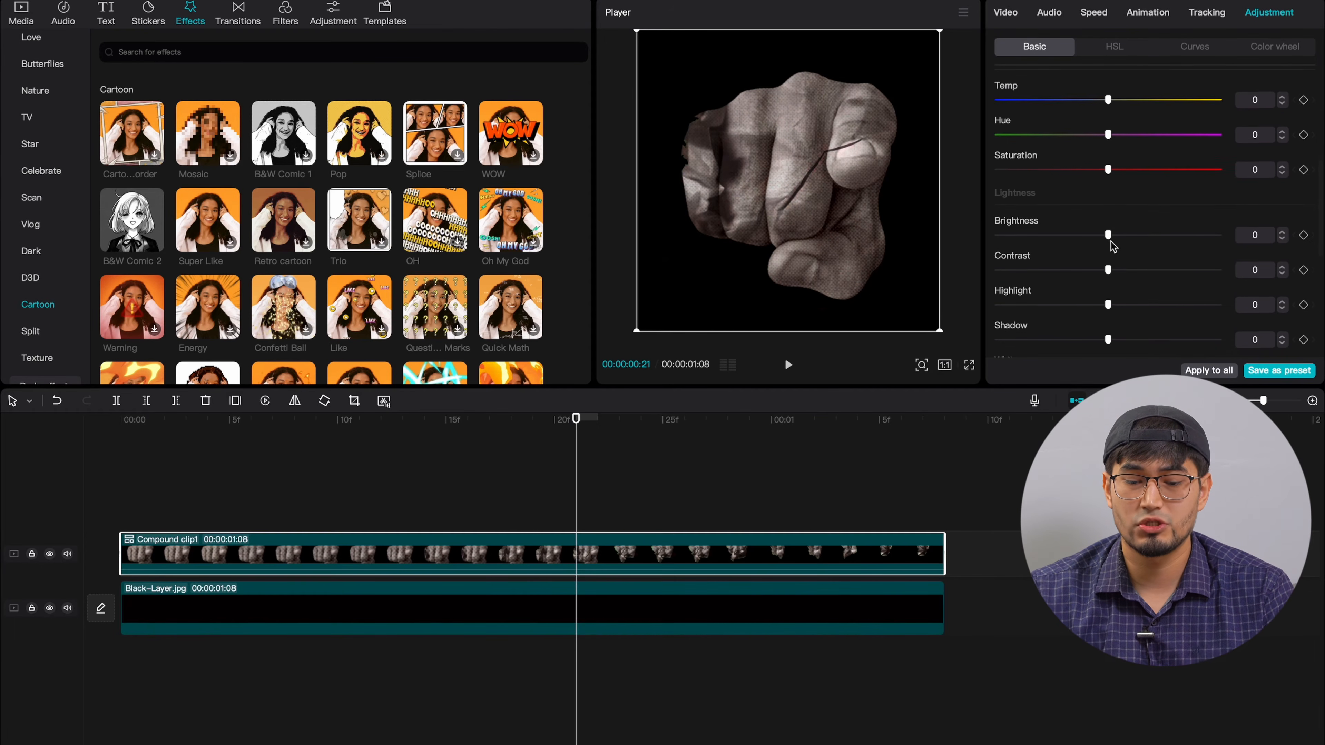
left_click_drag(1107, 235, 1150, 243)
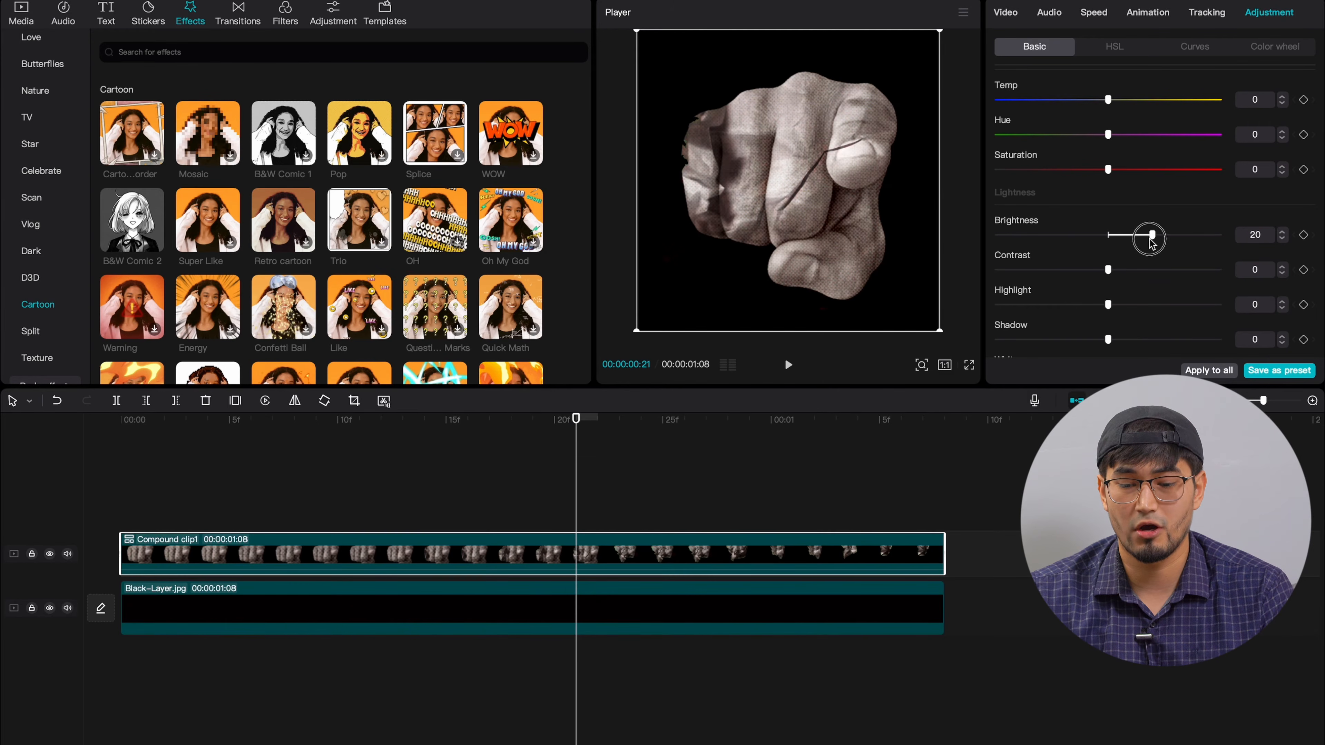
Play and scrub through the compound clip to review the brightened hand crumpling over the black layer.
left_click(605, 558)
left_click(498, 515)
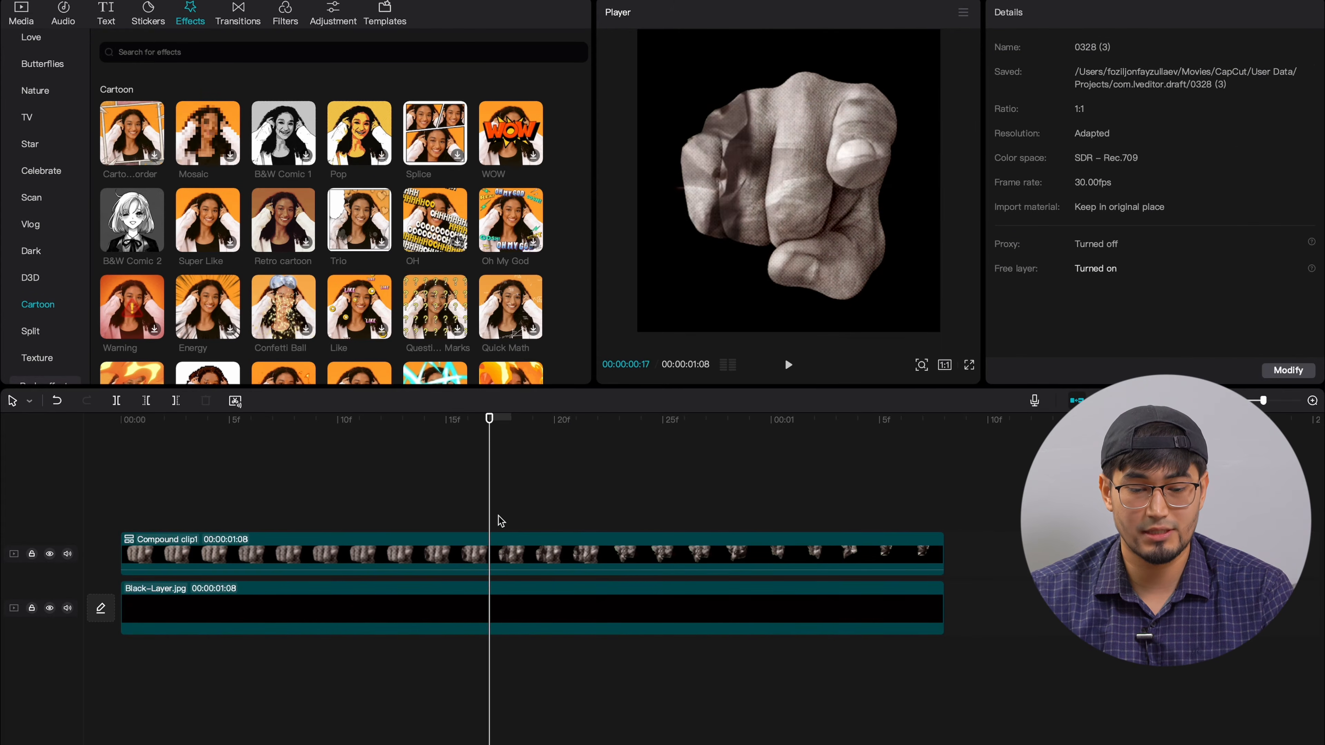
key("space")
left_click(527, 541)
key("super+minus")
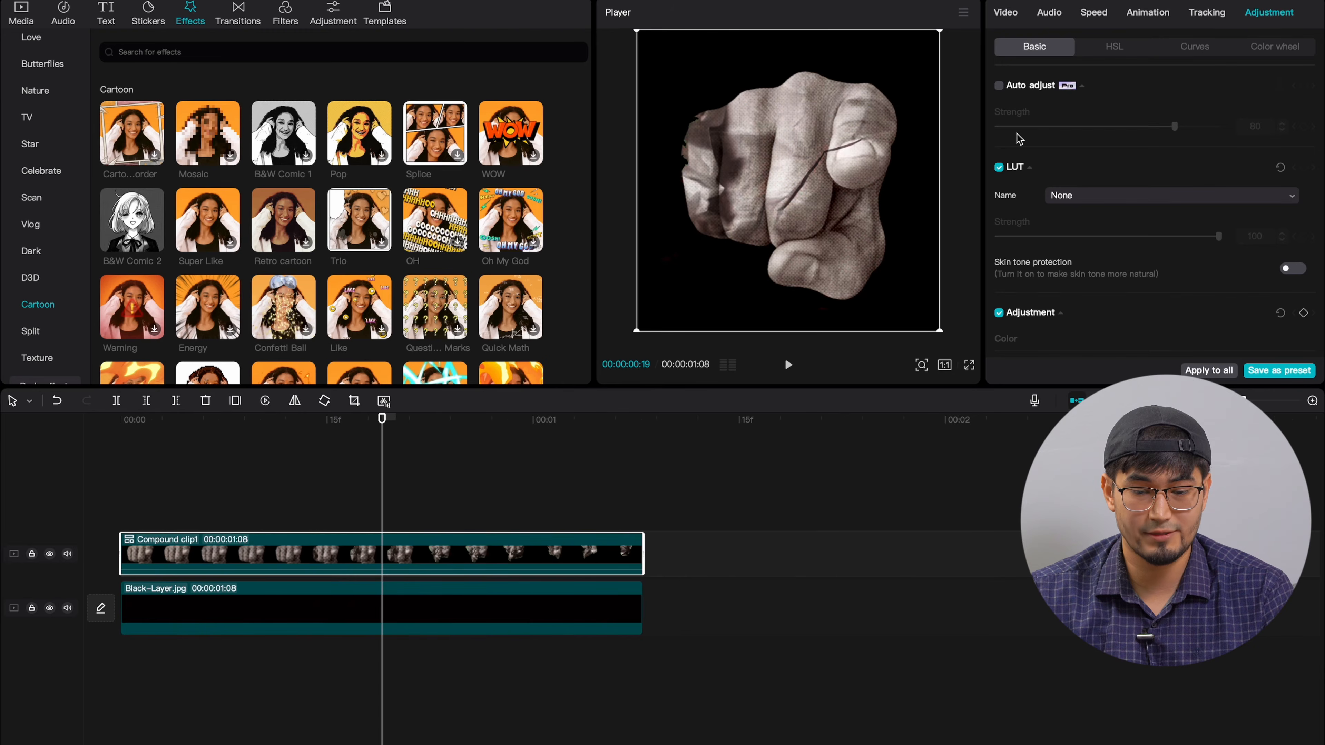
left_click(92, 510)
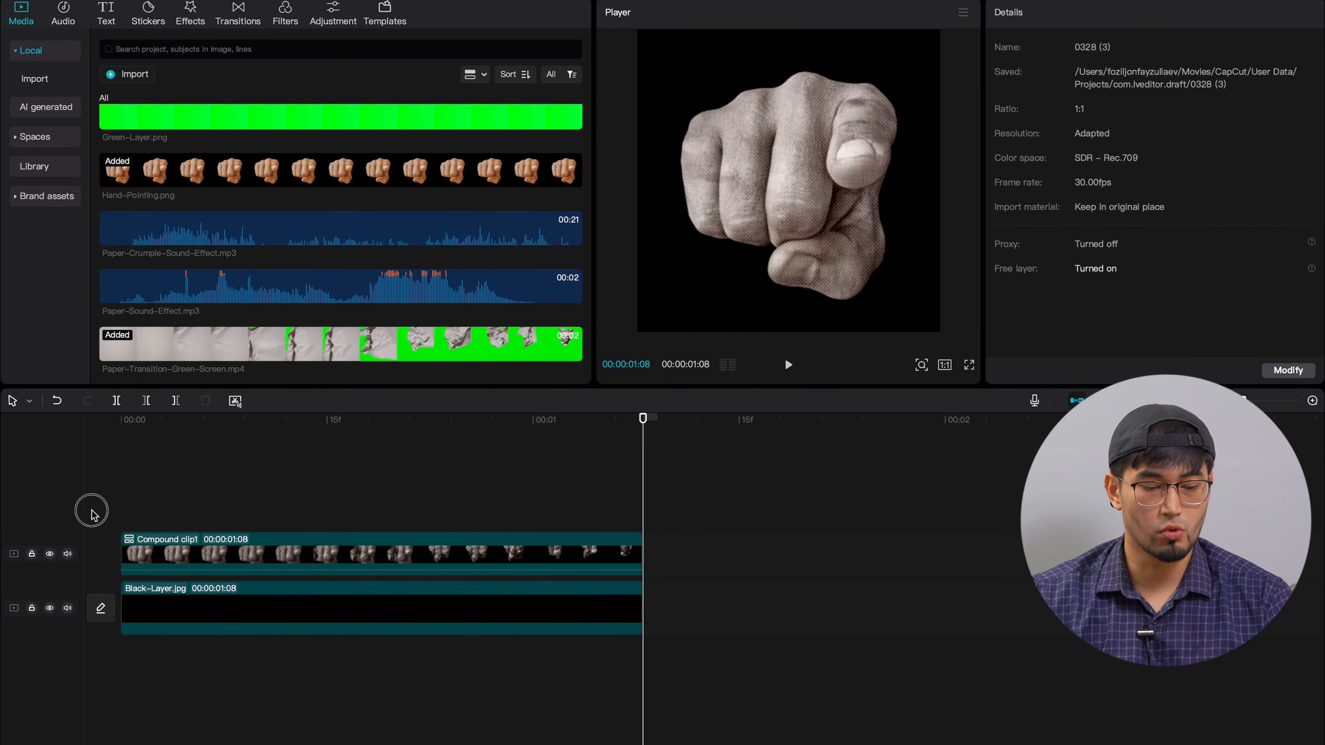
left_click(340, 507)
left_click(469, 502)
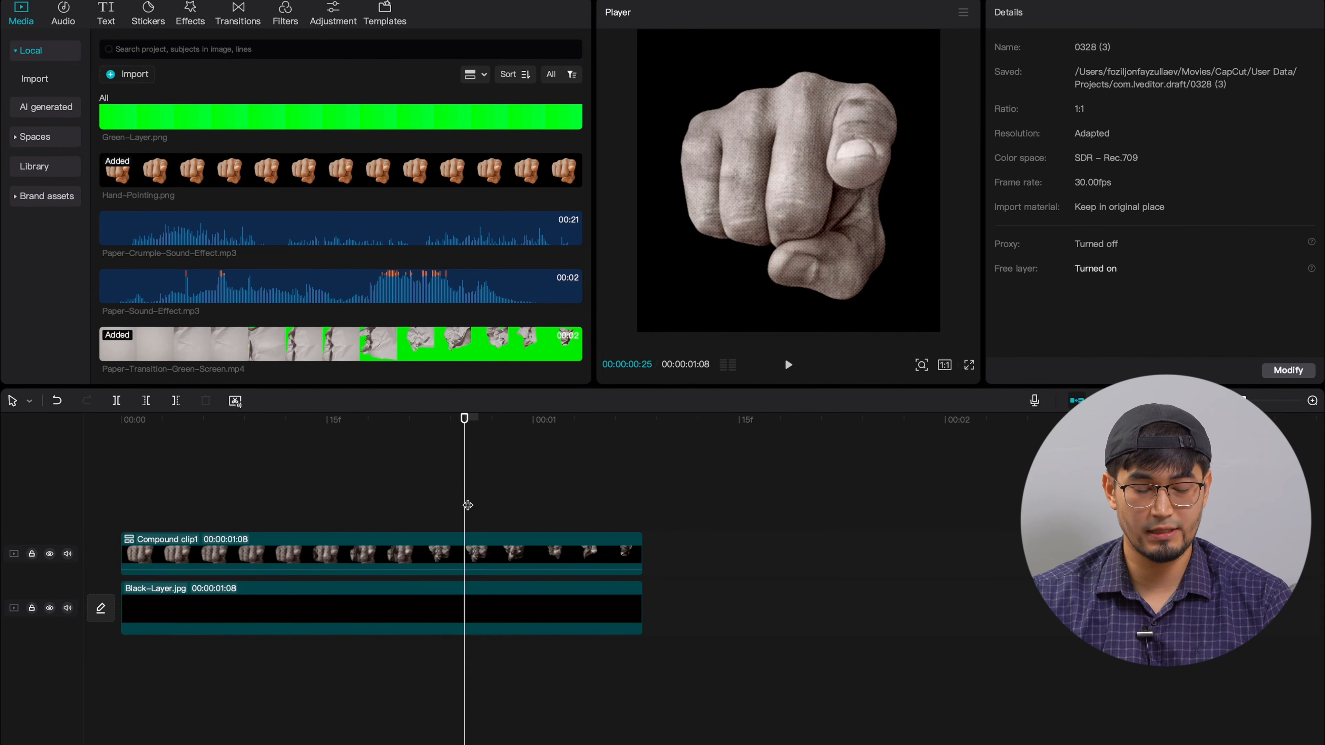
left_click(546, 502)
left_click(483, 540)
left_click(469, 487)
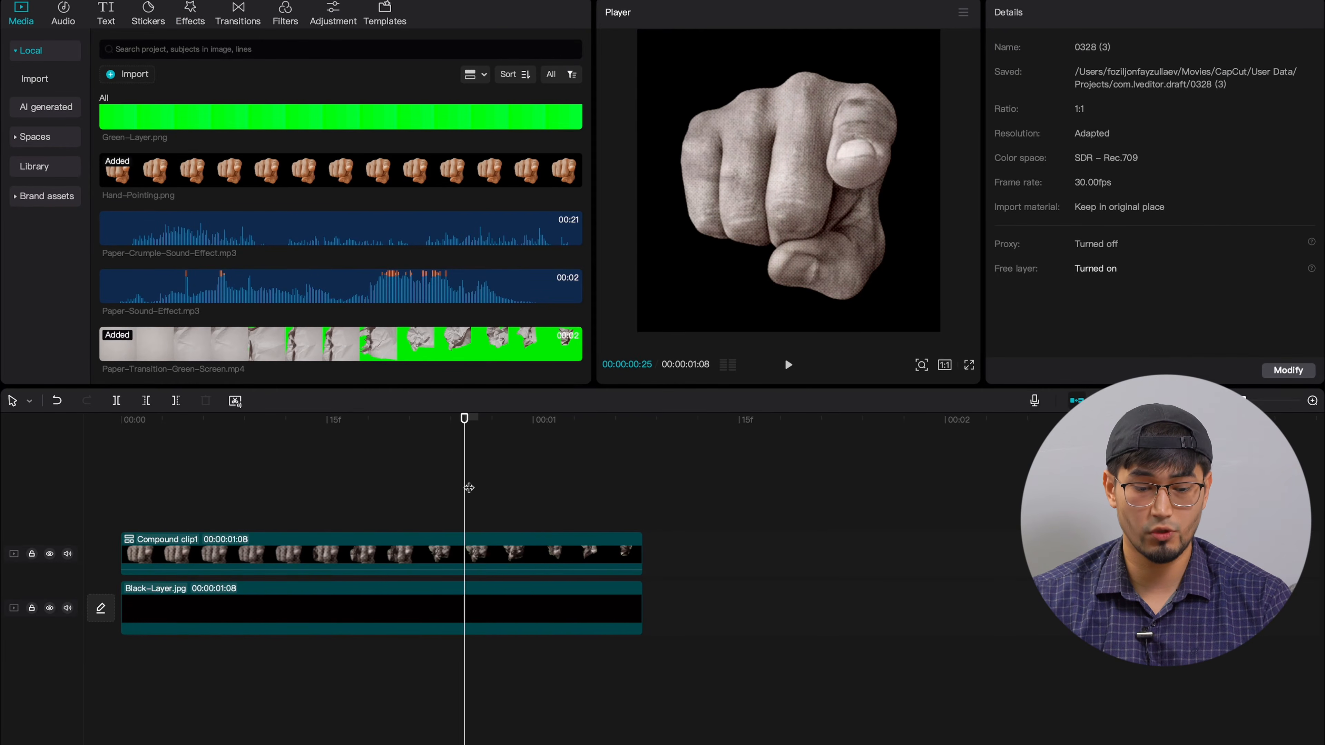
left_click(102, 511)
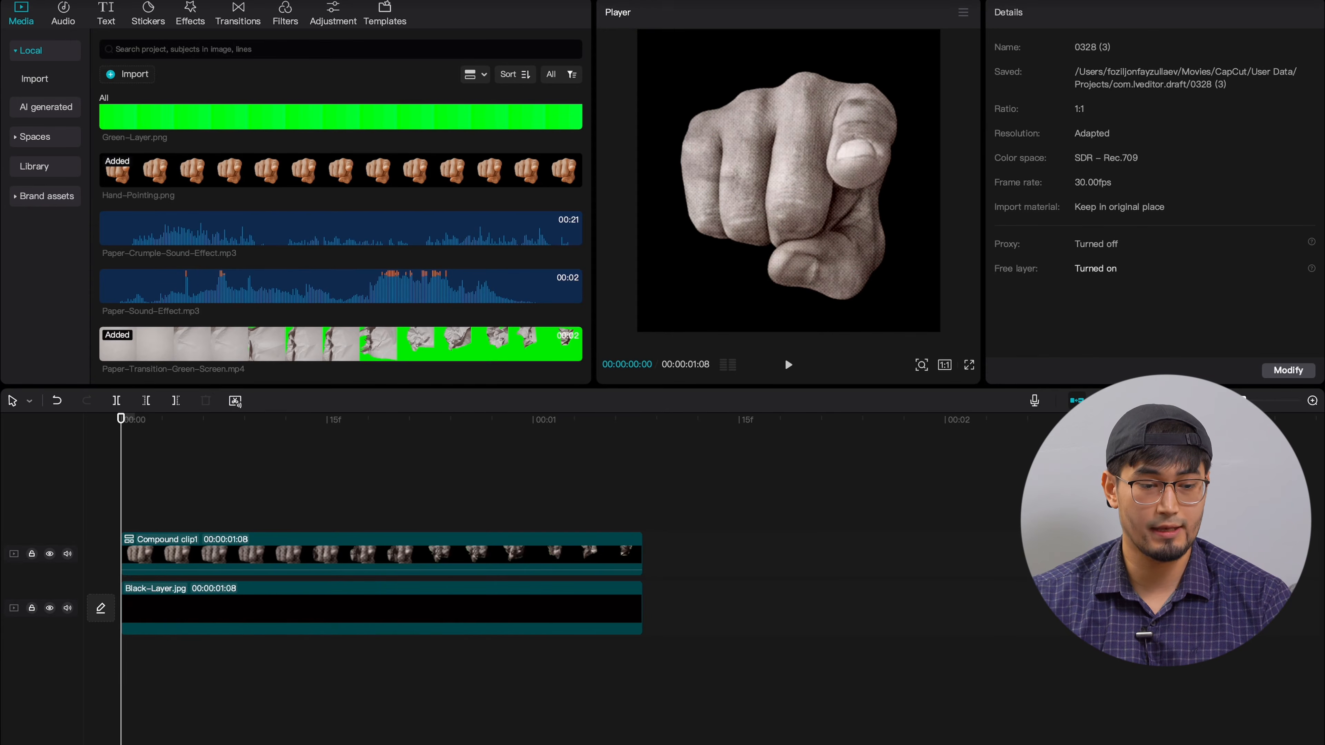
Export the video with the title Paper-Transition-Black-Background and close the export window.
left_click(96, 0)
left_click(121, 15)
left_click(818, 192)
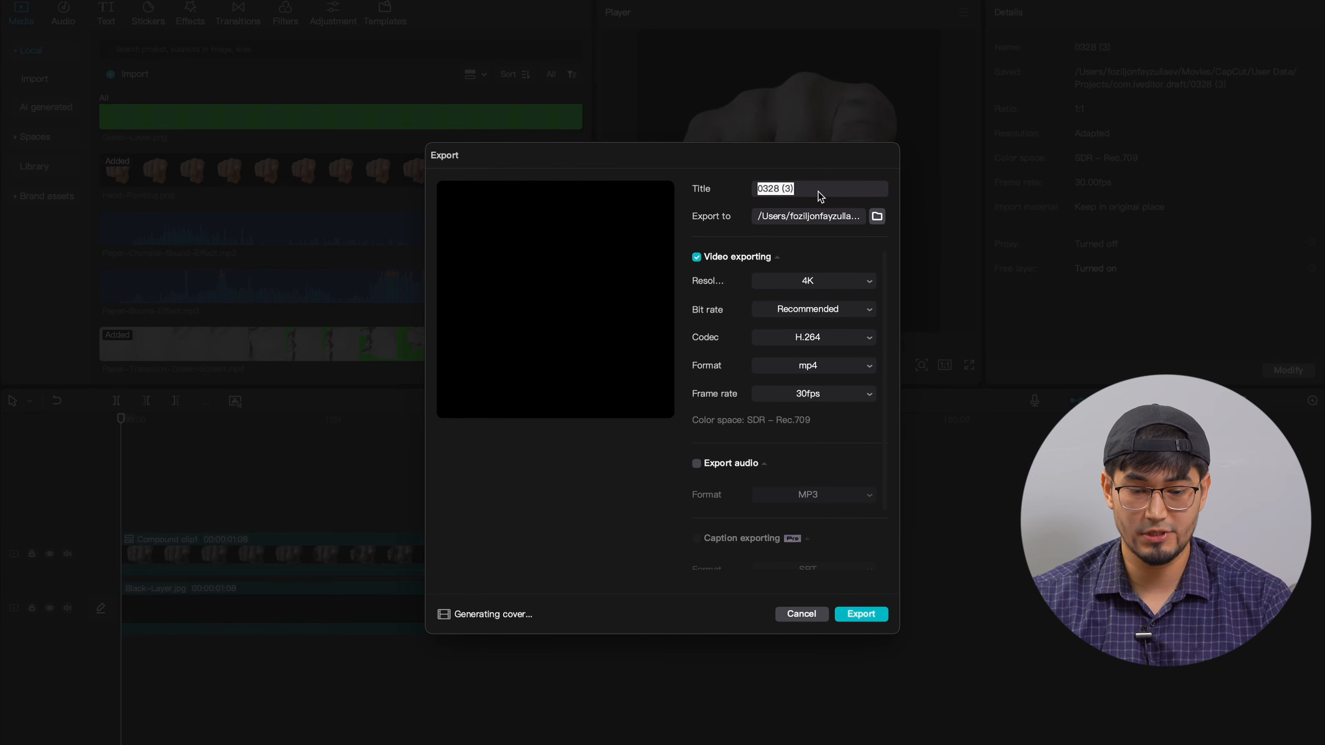
type("Paper-")
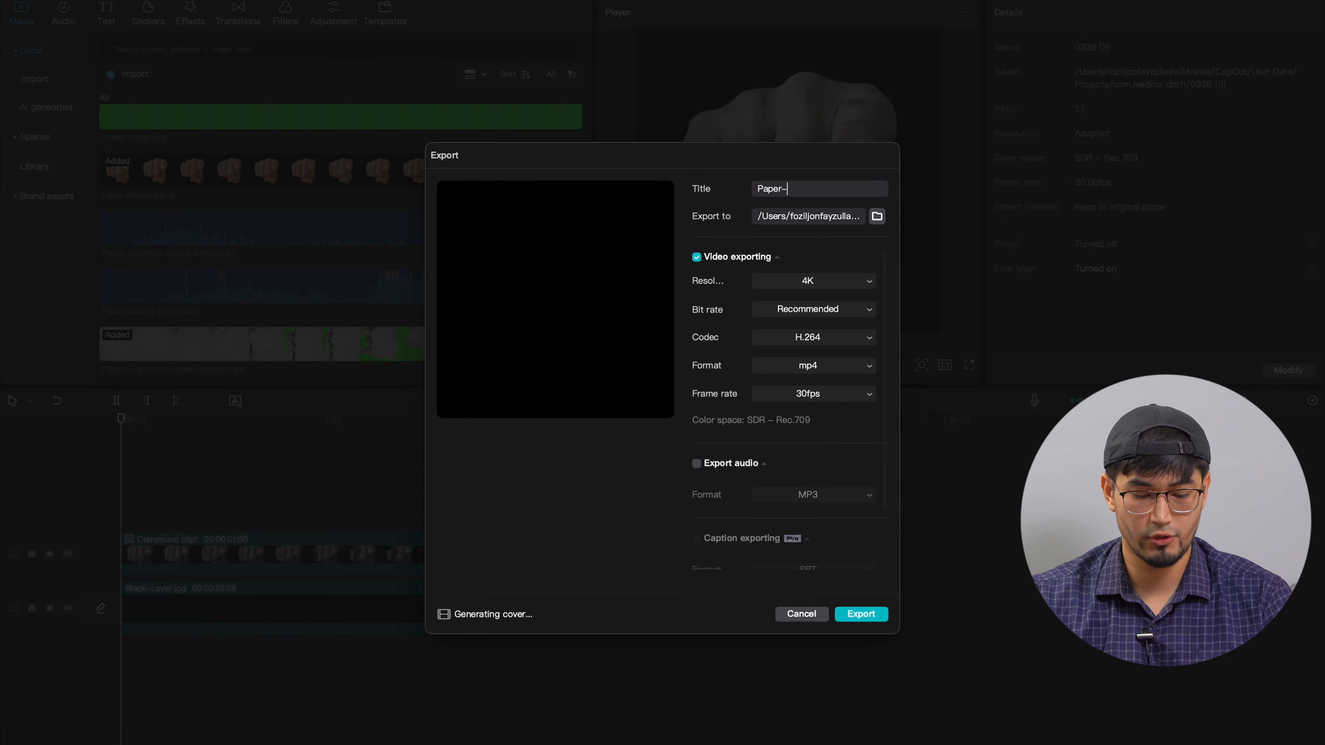
type("Transition-Bl")
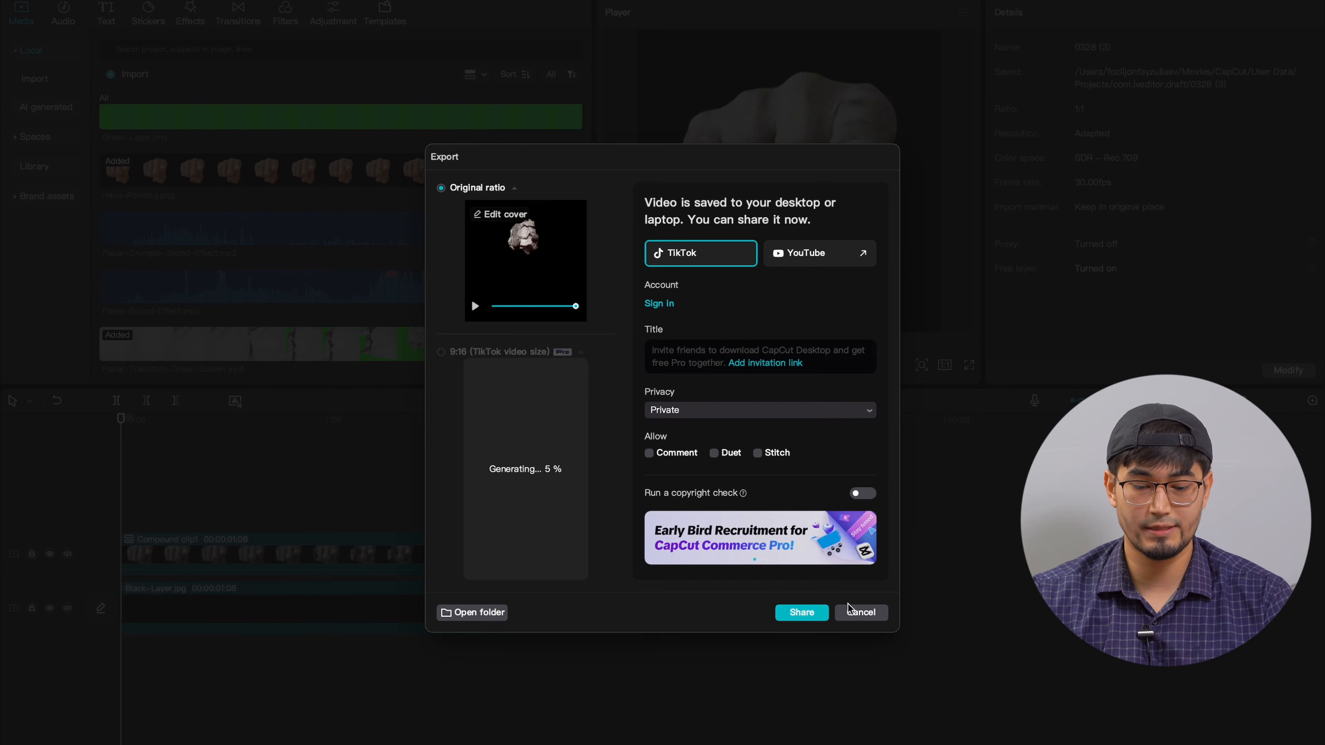
left_click(860, 612)
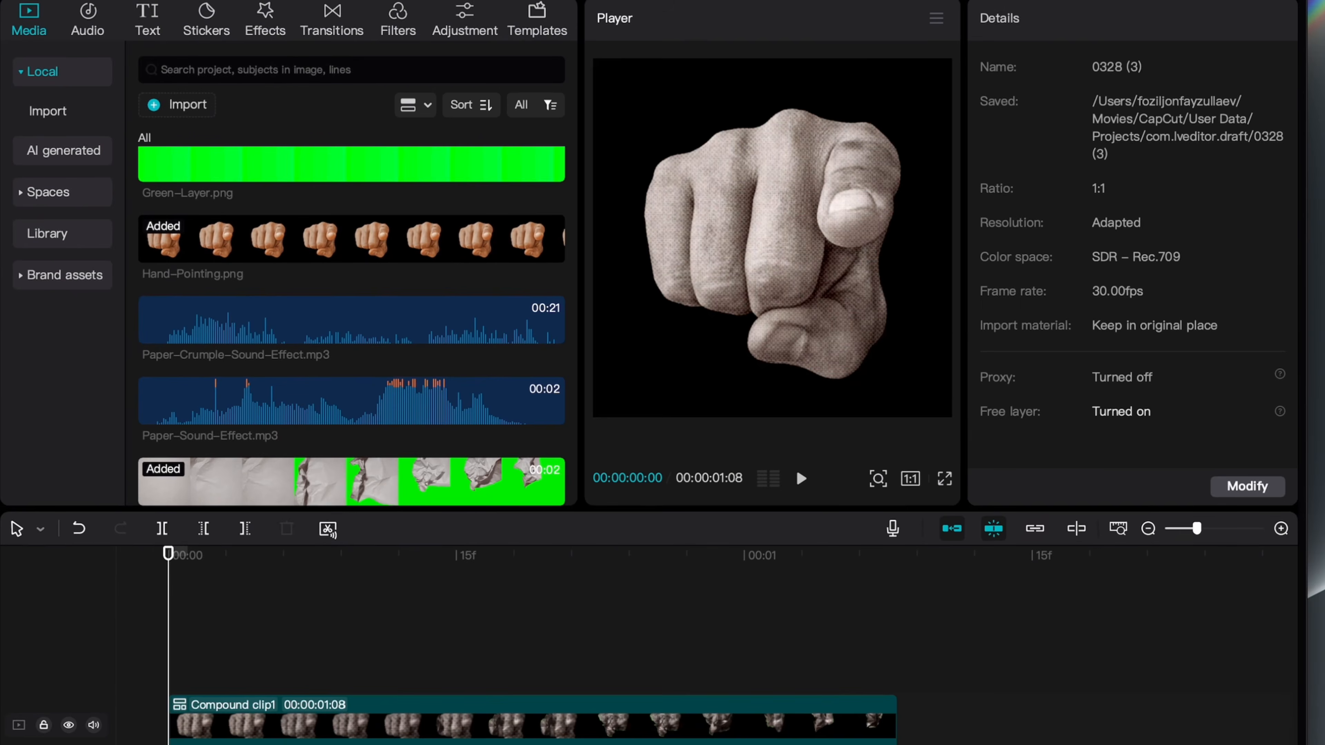
Clear the timeline and place the exported Paper-Transition-Black-Background.mp4 at its start.
left_click_drag(966, 743, 318, 655)
key("Delete")
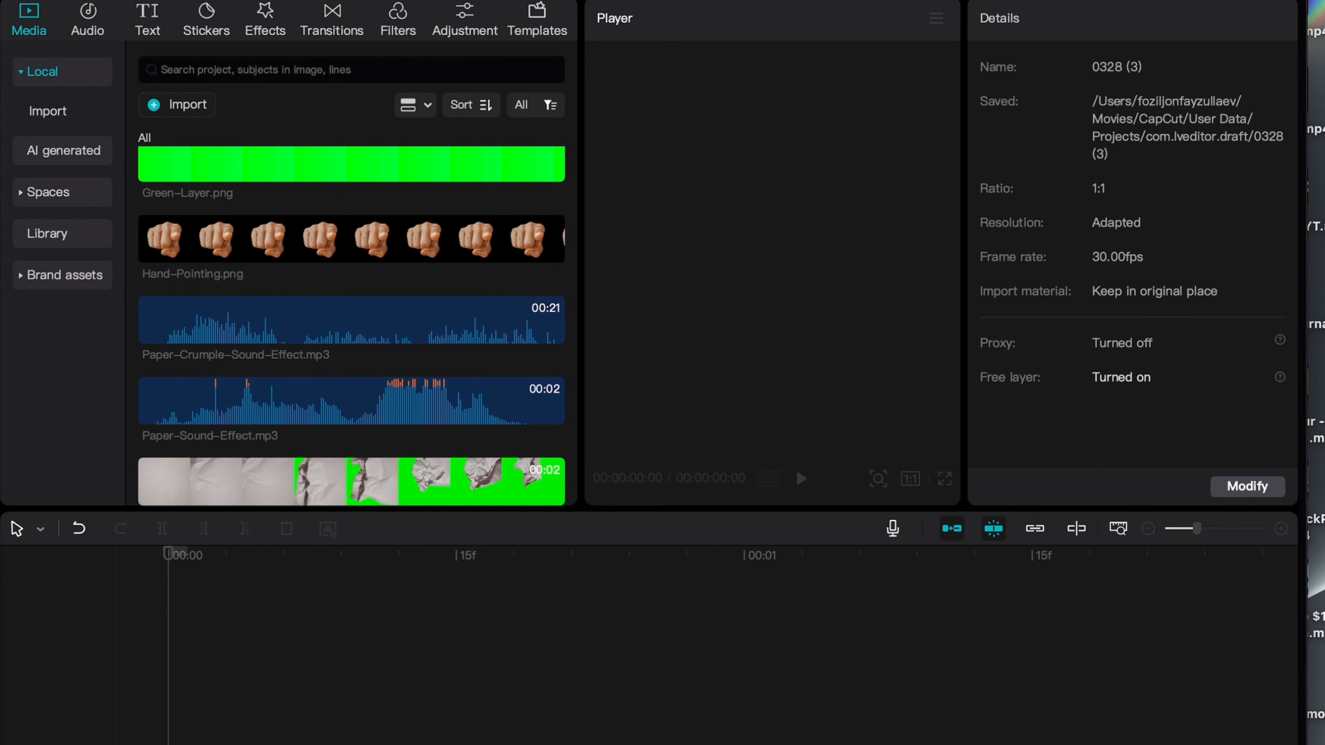
left_click_drag(350, 482, 260, 744)
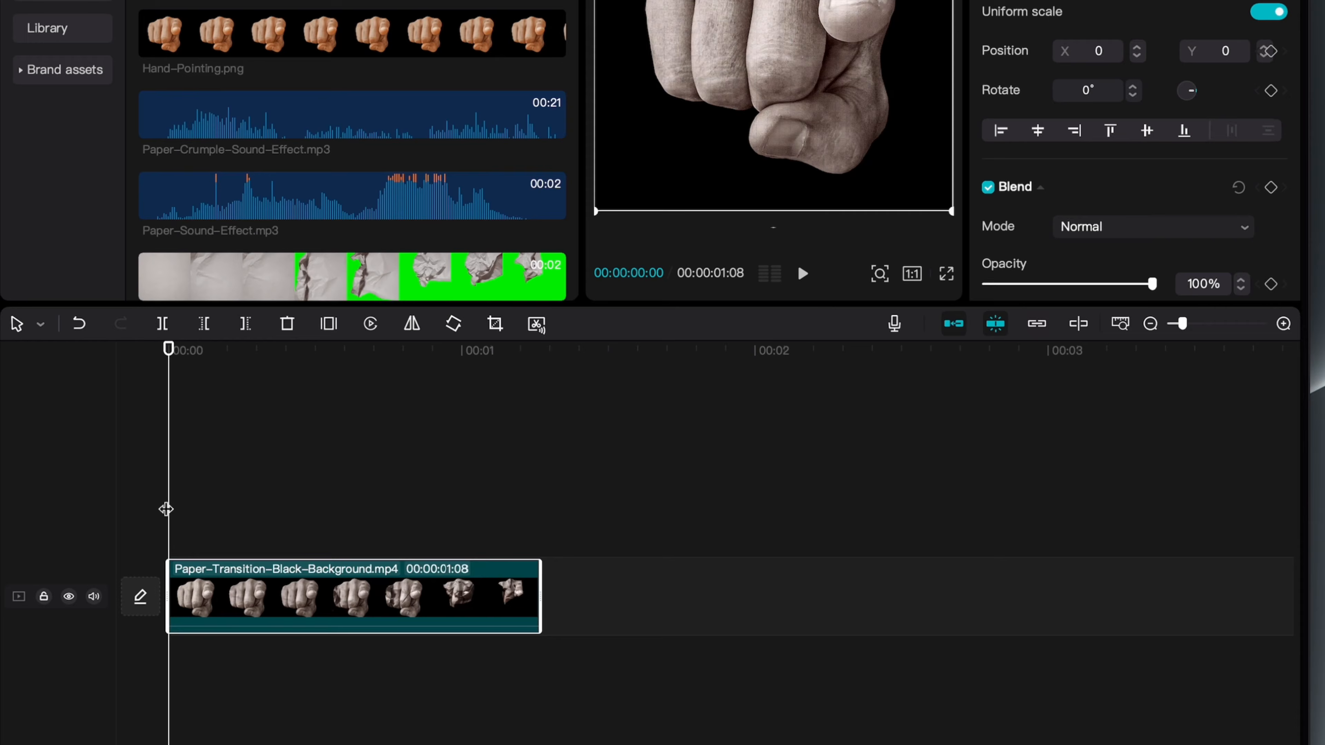
left_click_drag(168, 471, 236, 481)
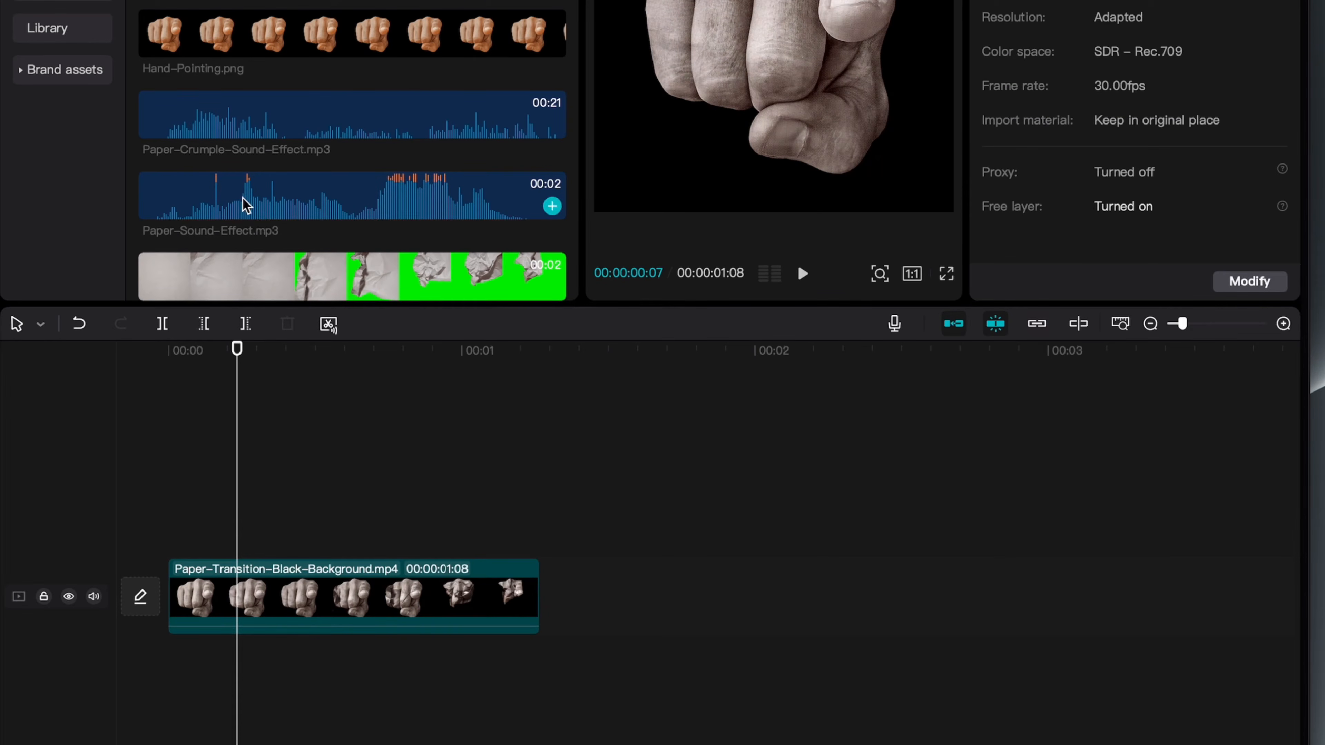
Place Green-Layer.png on the track beneath Paper-Transition-Black-Background.mp4, starting at 00:00.
left_click_drag(350, 0, 602, 607)
left_click_drag(404, 594, 370, 483)
left_click(196, 581)
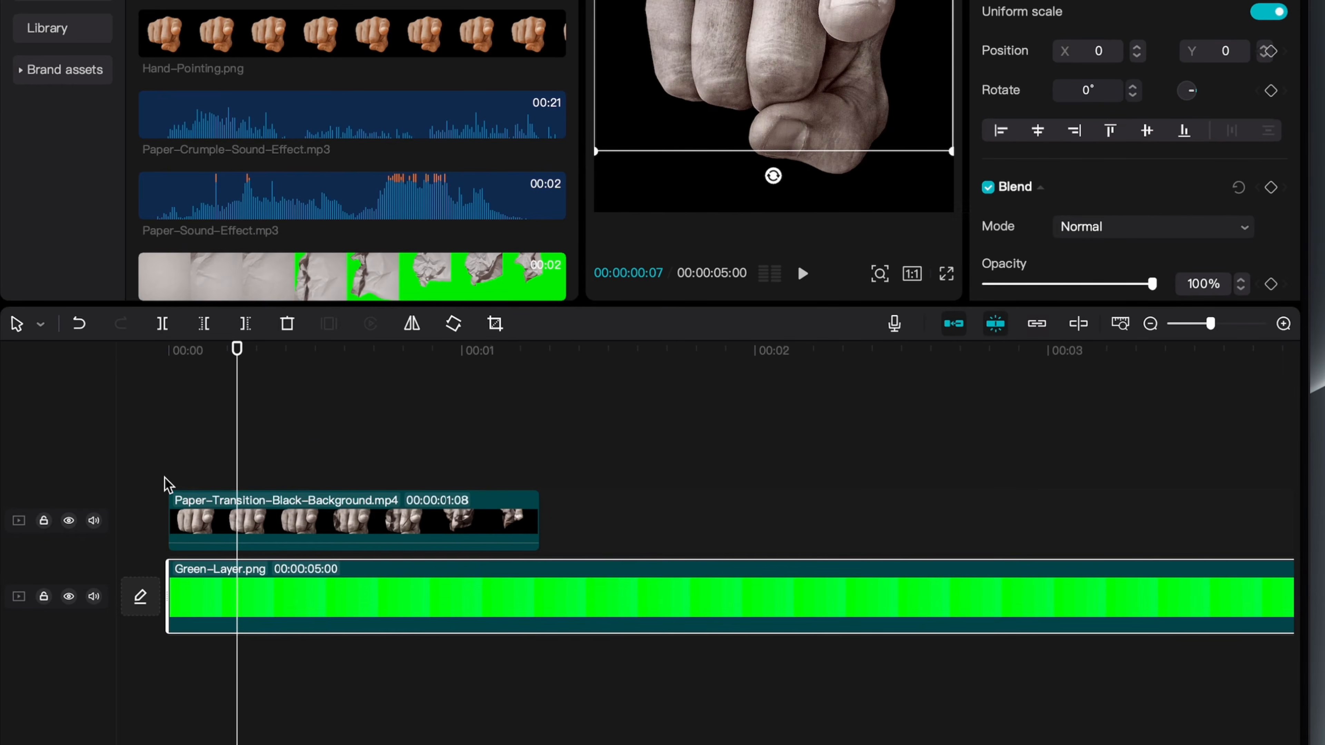
Remove the black background from Paper-Transition-Black-Background.mp4 with Auto cutout.
key("Left")
left_click(253, 525)
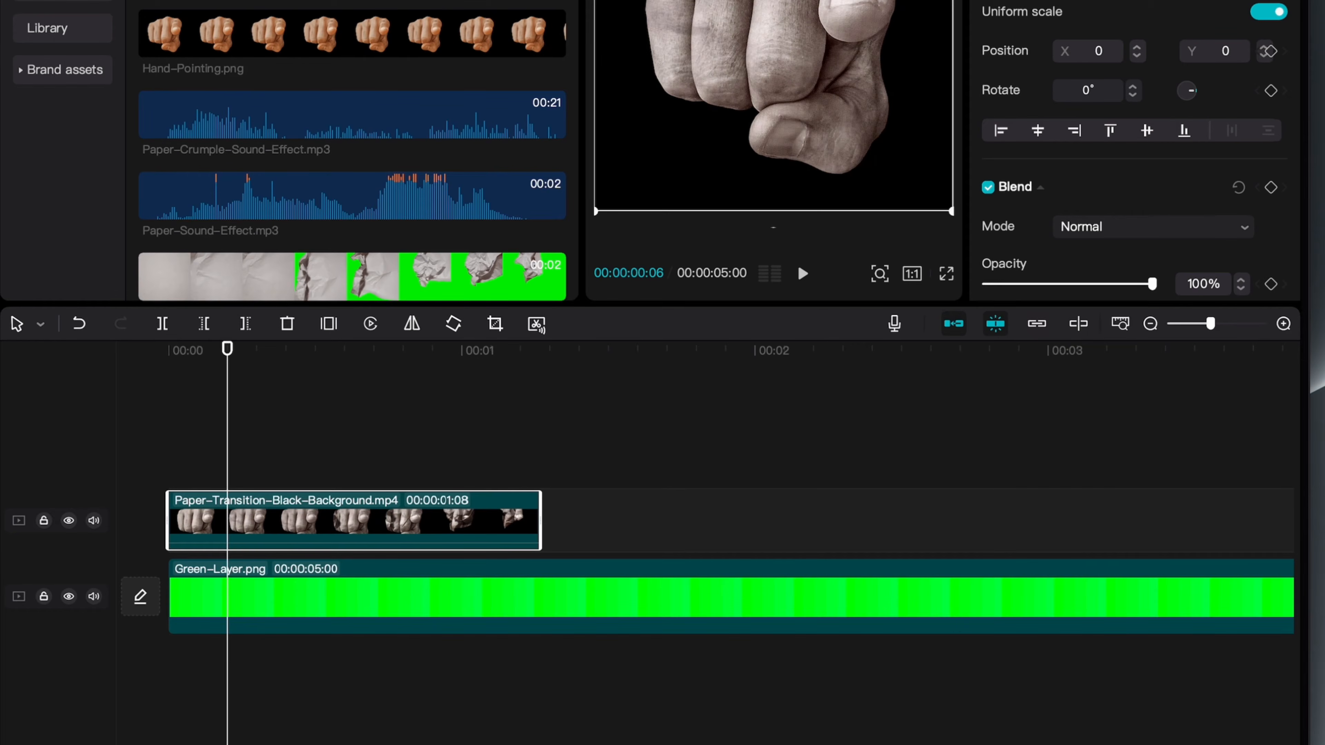
scroll(1131, 152, "down", 10)
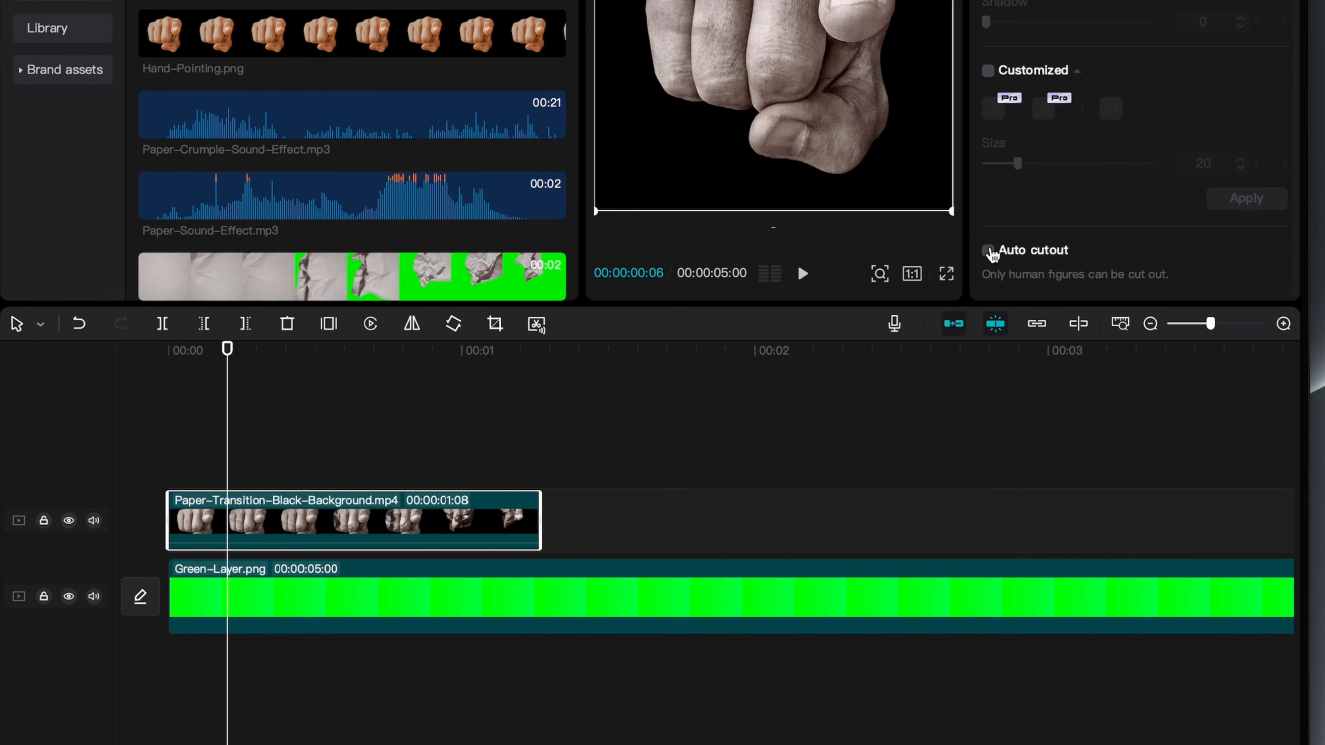
left_click(986, 250)
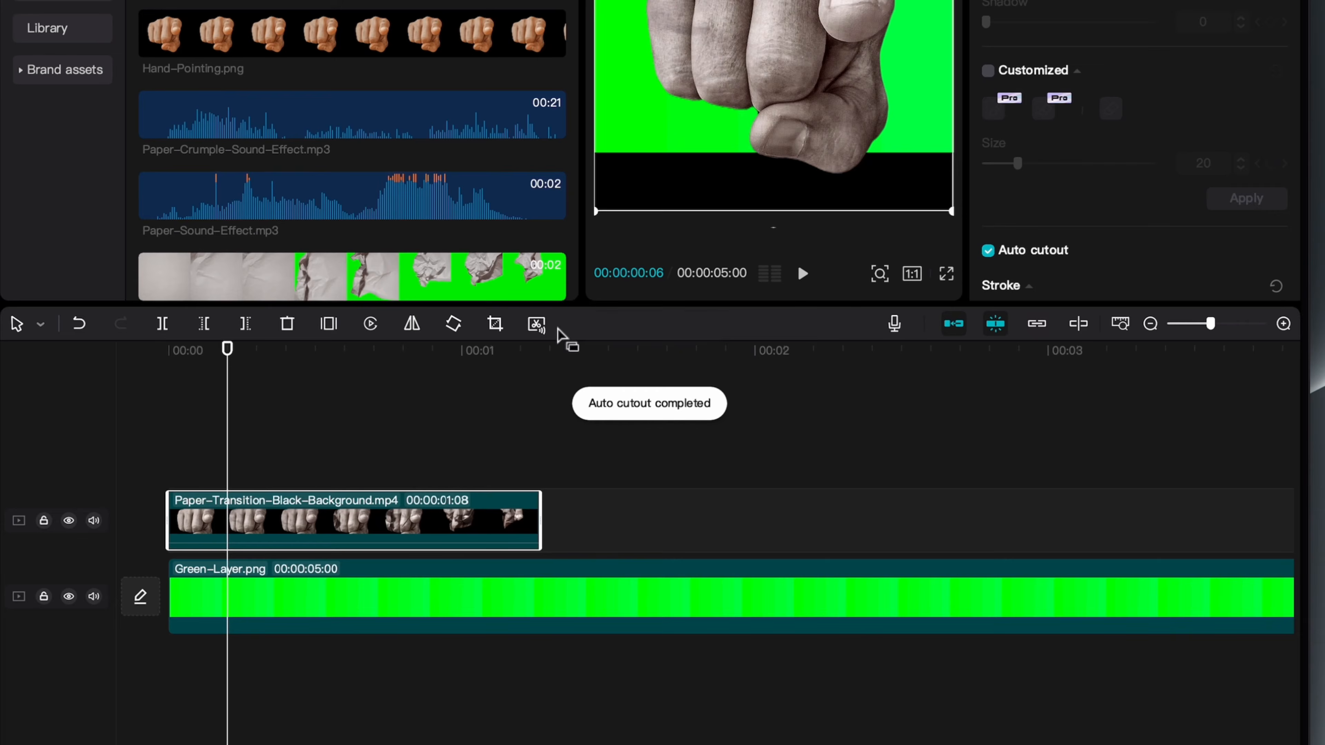
Scale up Green-Layer.png to fill the square frame and play back the cutout over it.
left_click(369, 594)
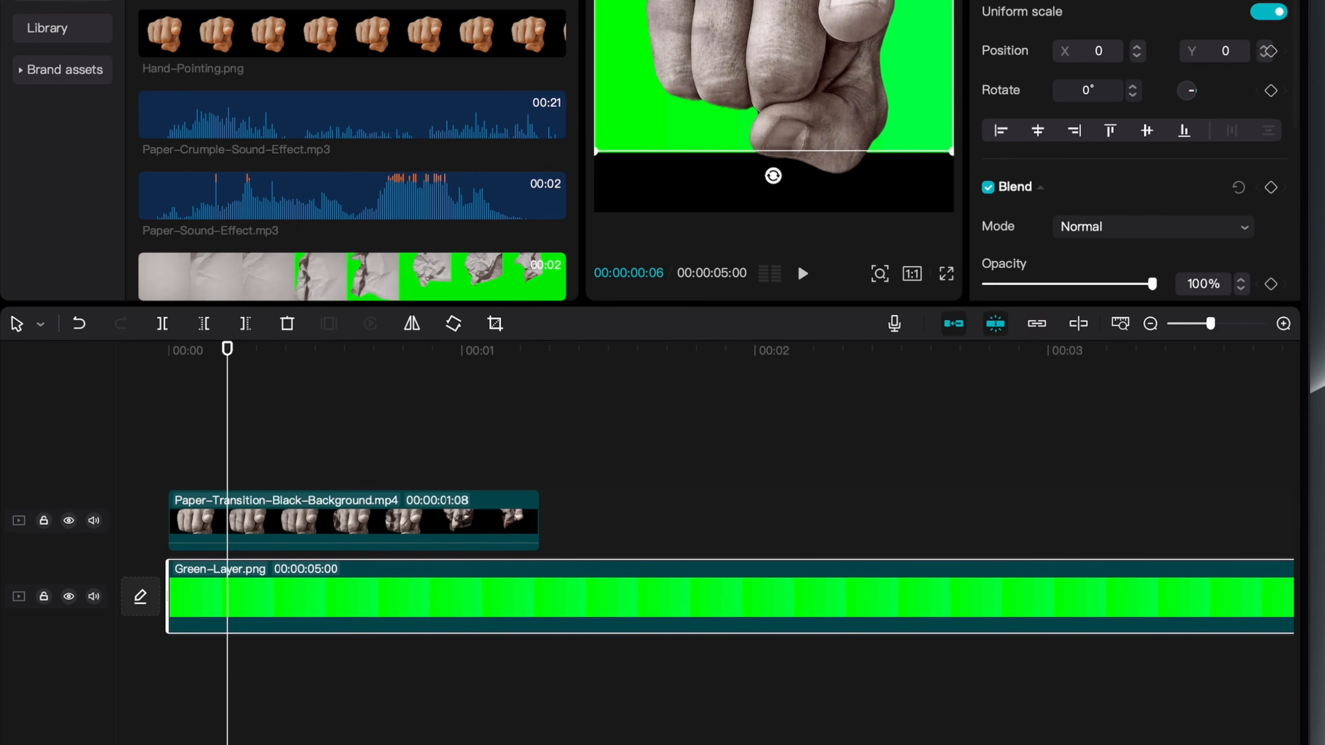
left_click_drag(1024, 0, 1040, 0)
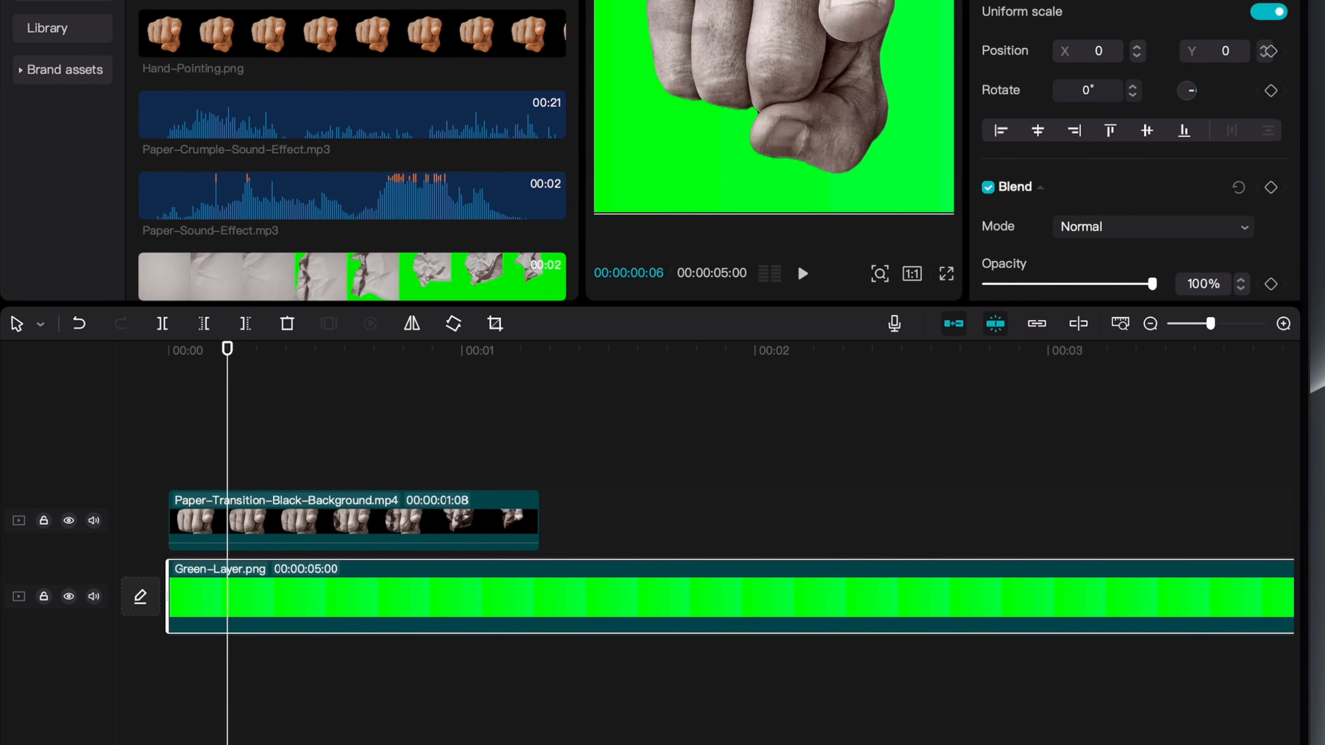
left_click(148, 461)
key("space")
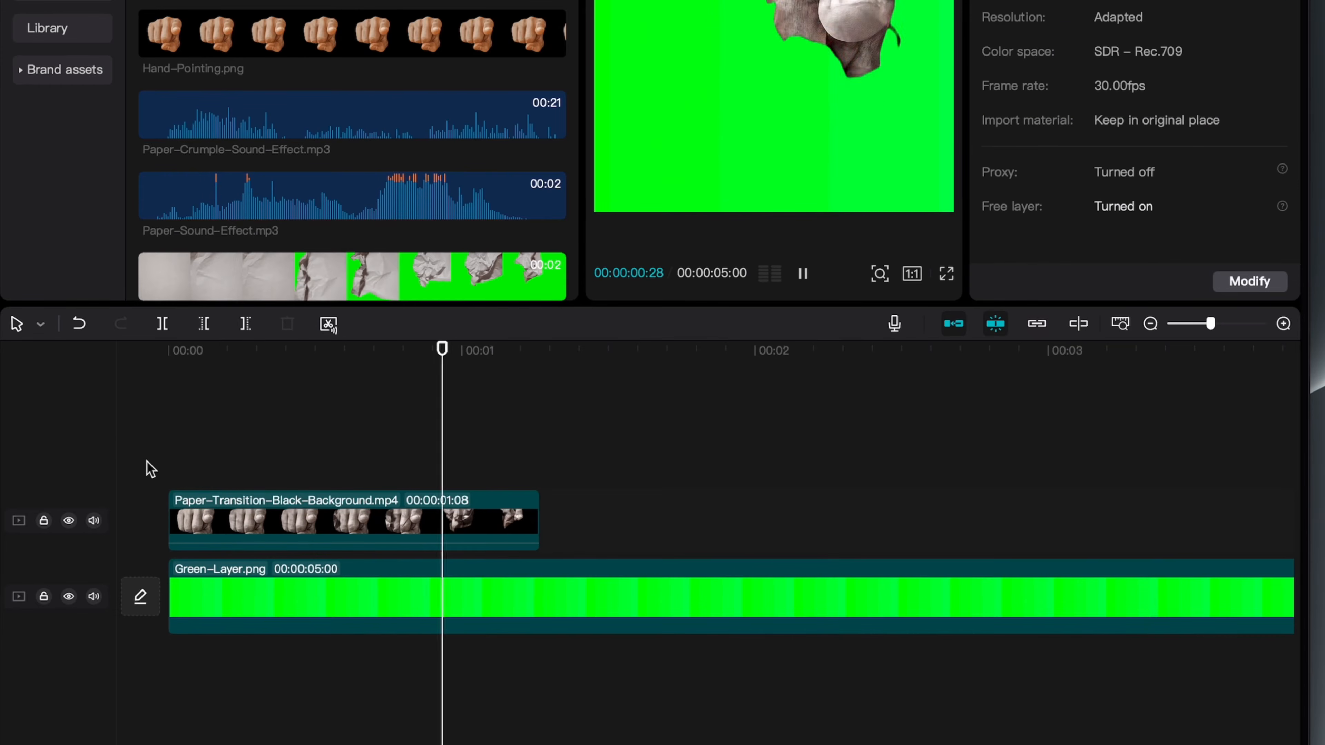
key("space")
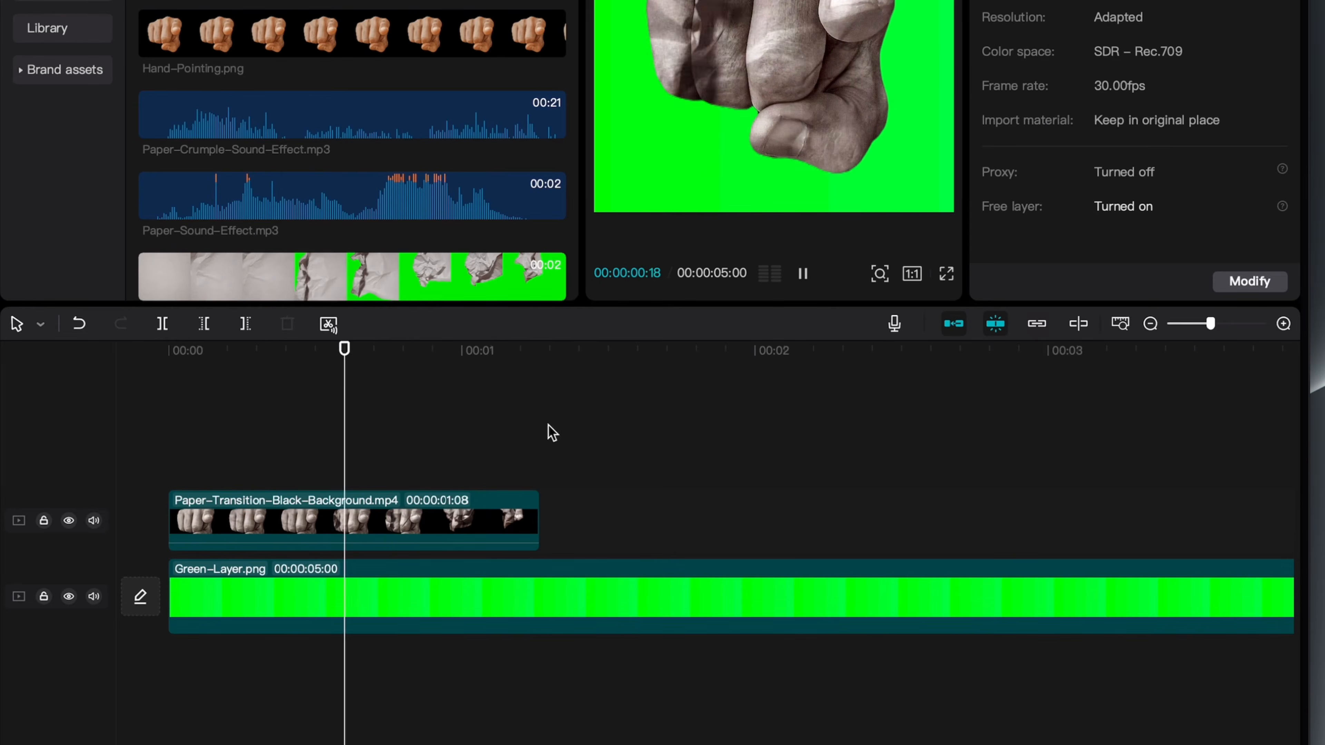
key("space")
Split Green-Layer.png where the paper clip ends at 00:00:01:08 and delete the excess.
left_click(541, 600)
key("ctrl+b")
key("Delete")
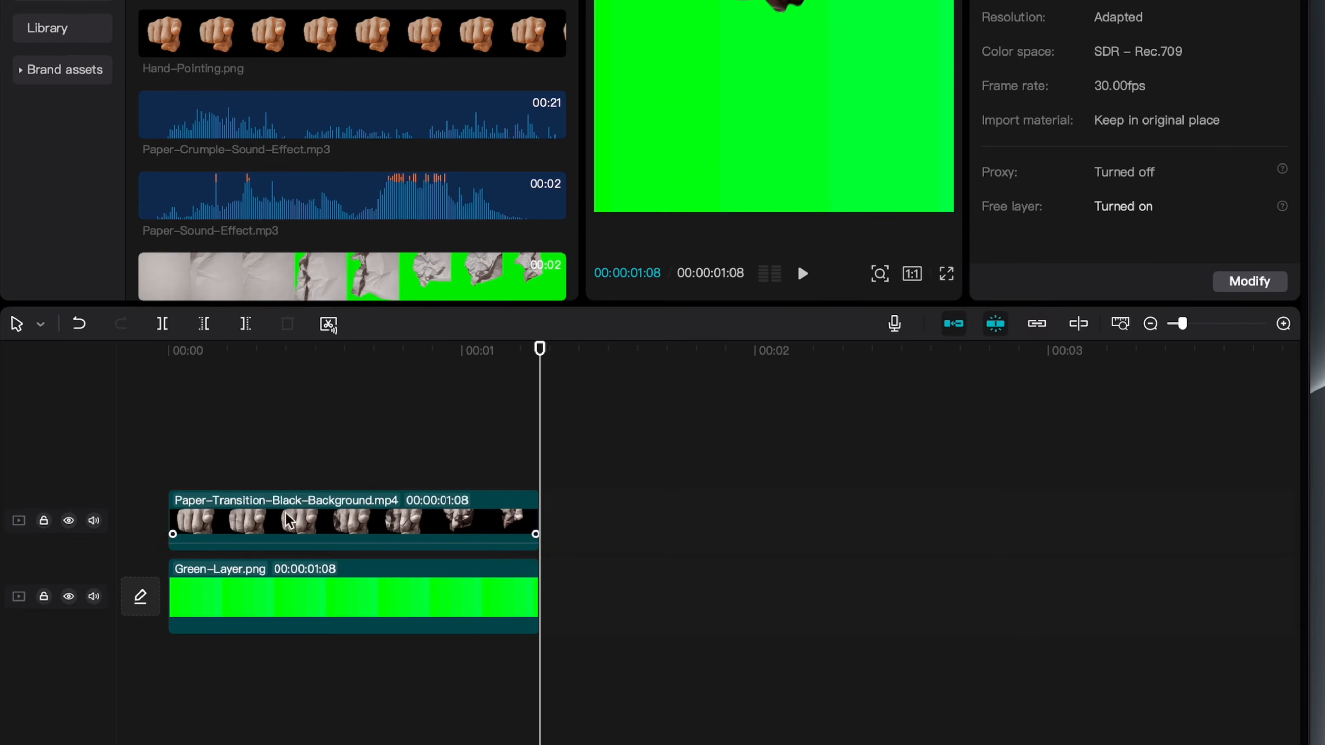
Export the green-background video with the title Green-Paper-Transition and close the export window.
key("space")
left_click_drag(186, 473, 291, 577)
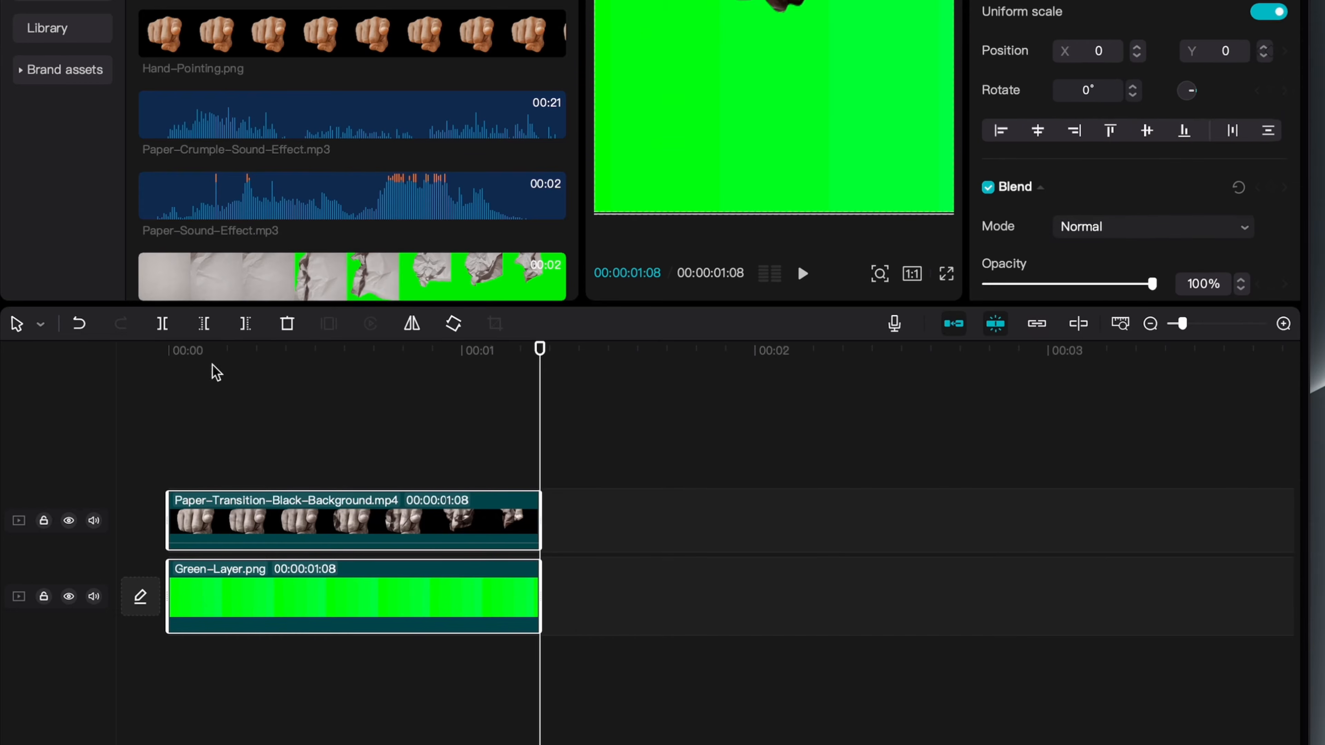
key("super+e")
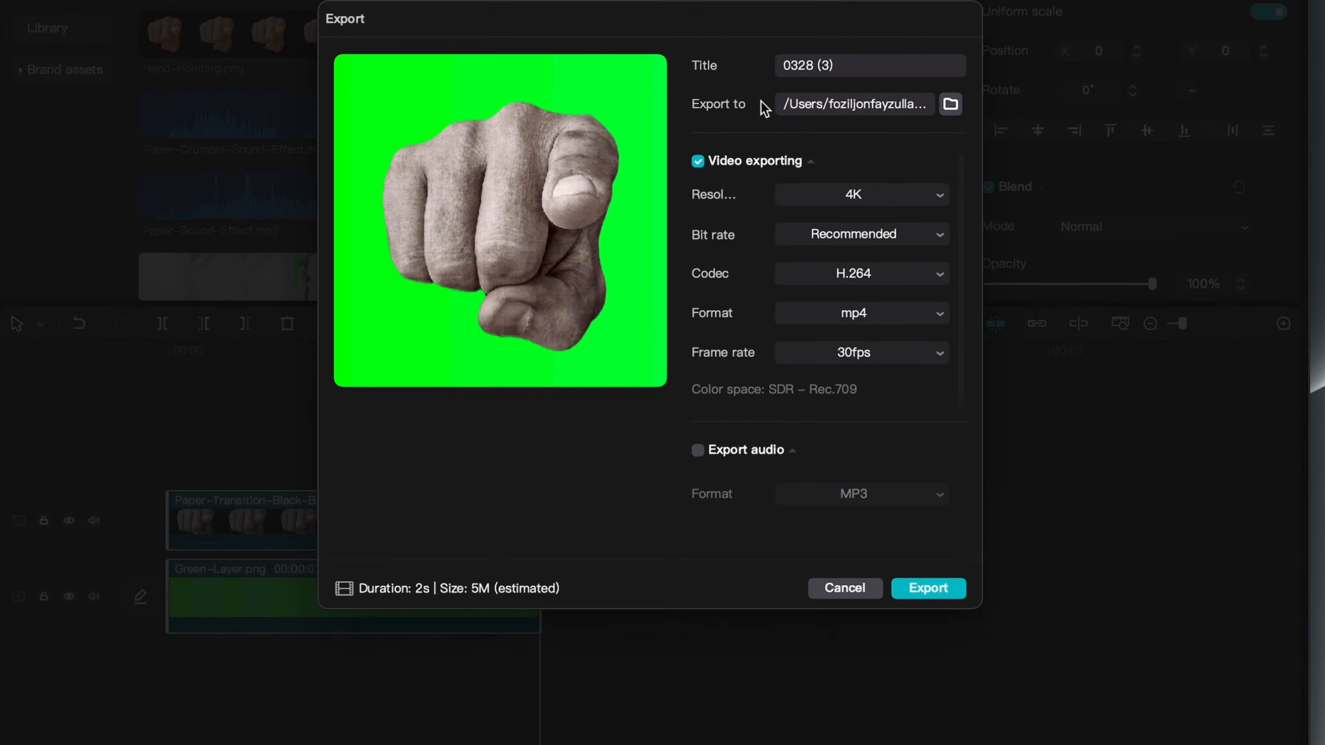
left_click(897, 86)
type("Green-")
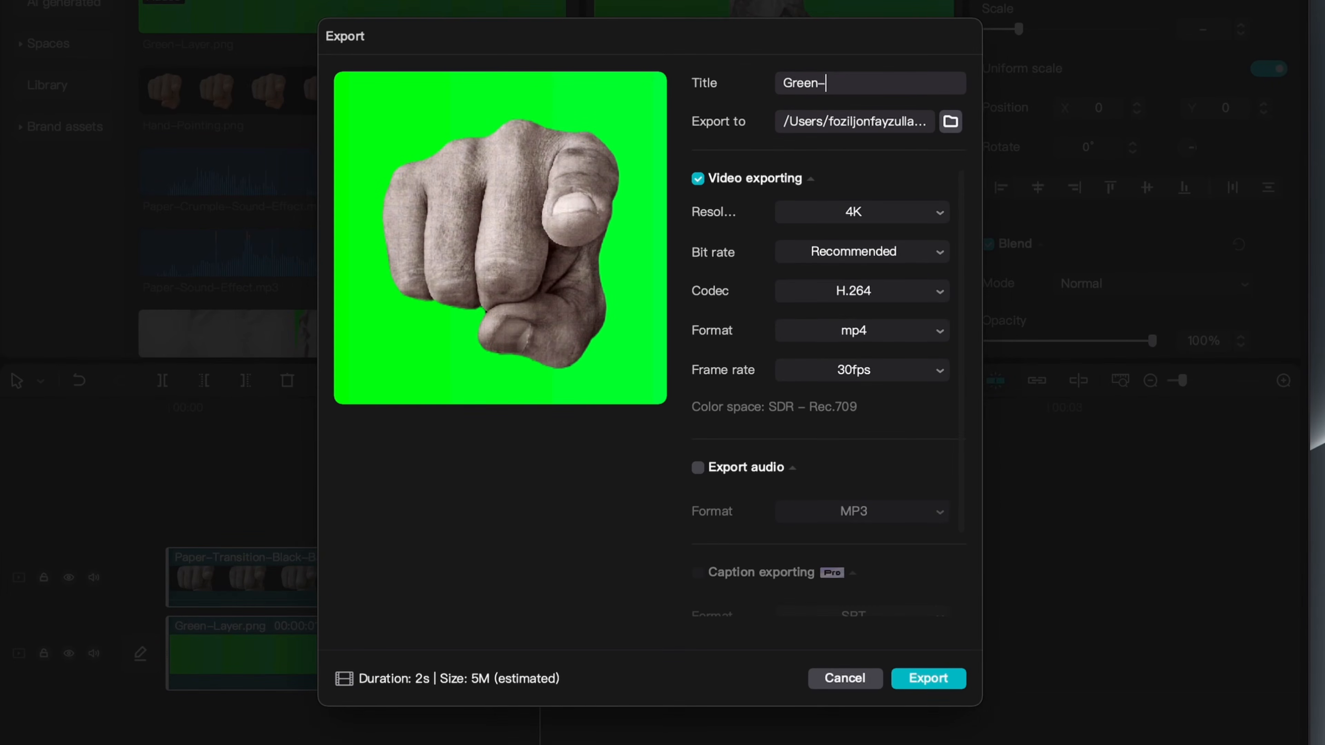
type("Pa")
type("per-Transition")
key("Return")
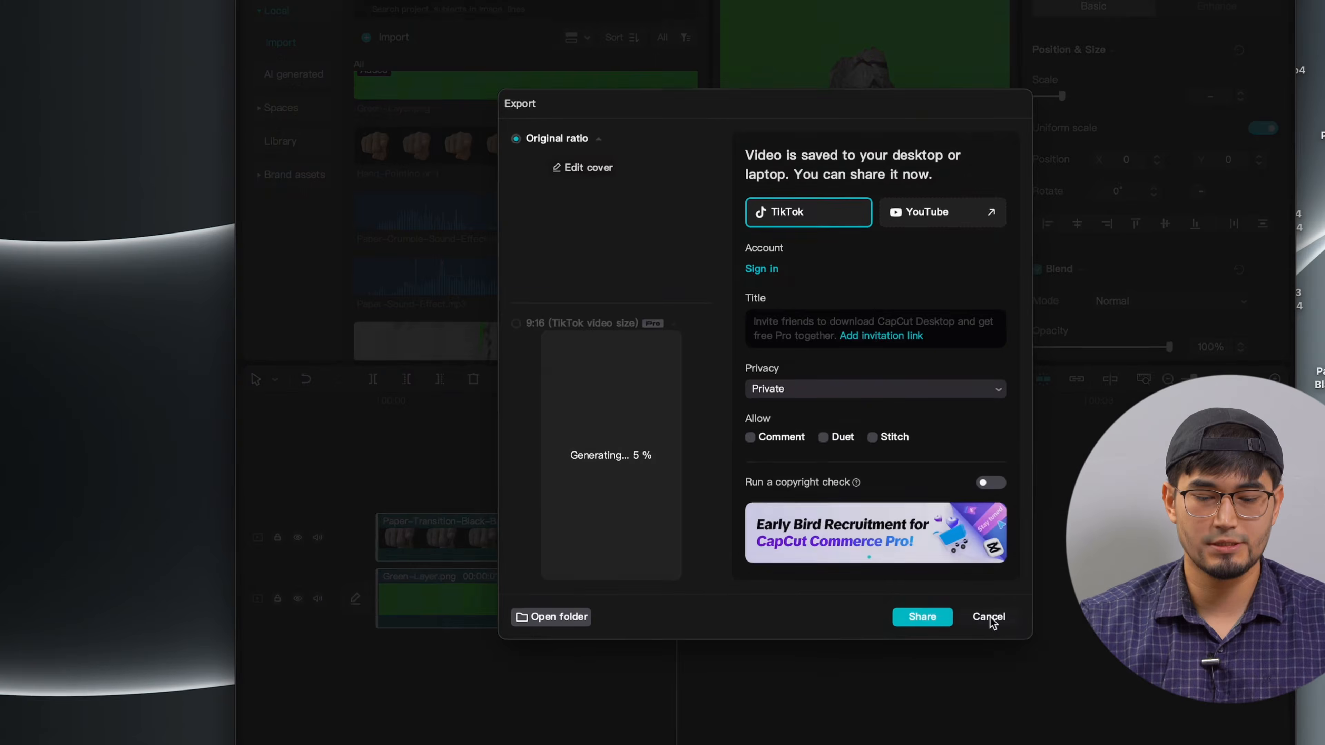
left_click(981, 624)
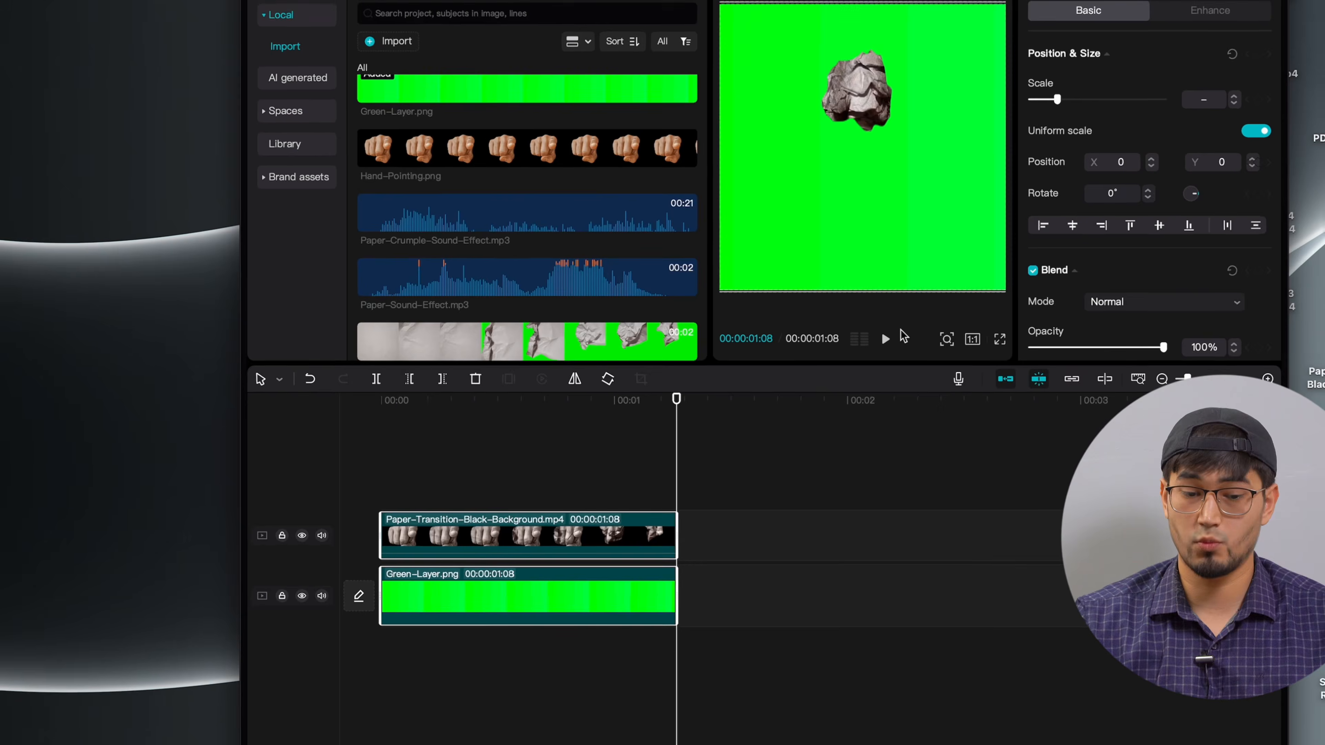
Delete both the paper transition clip and the green layer from the timeline.
left_click_drag(710, 629, 528, 506)
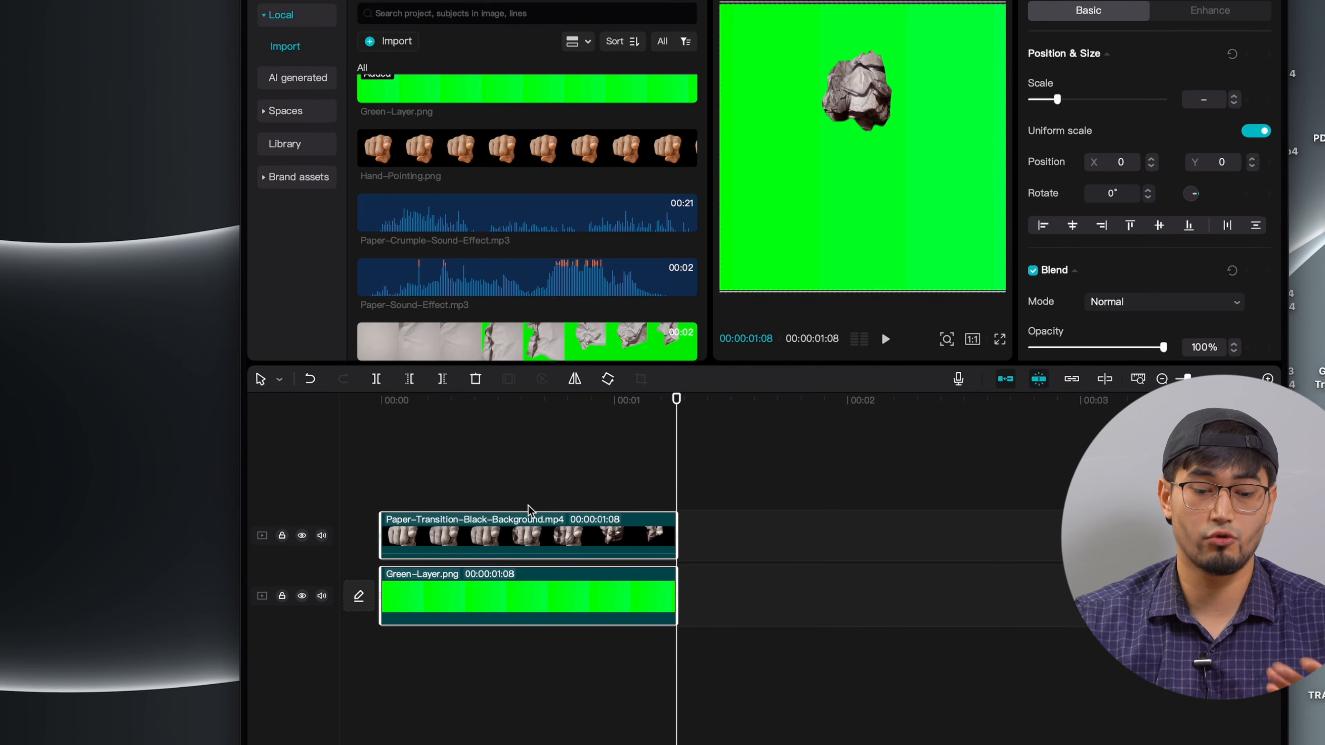
key("Delete")
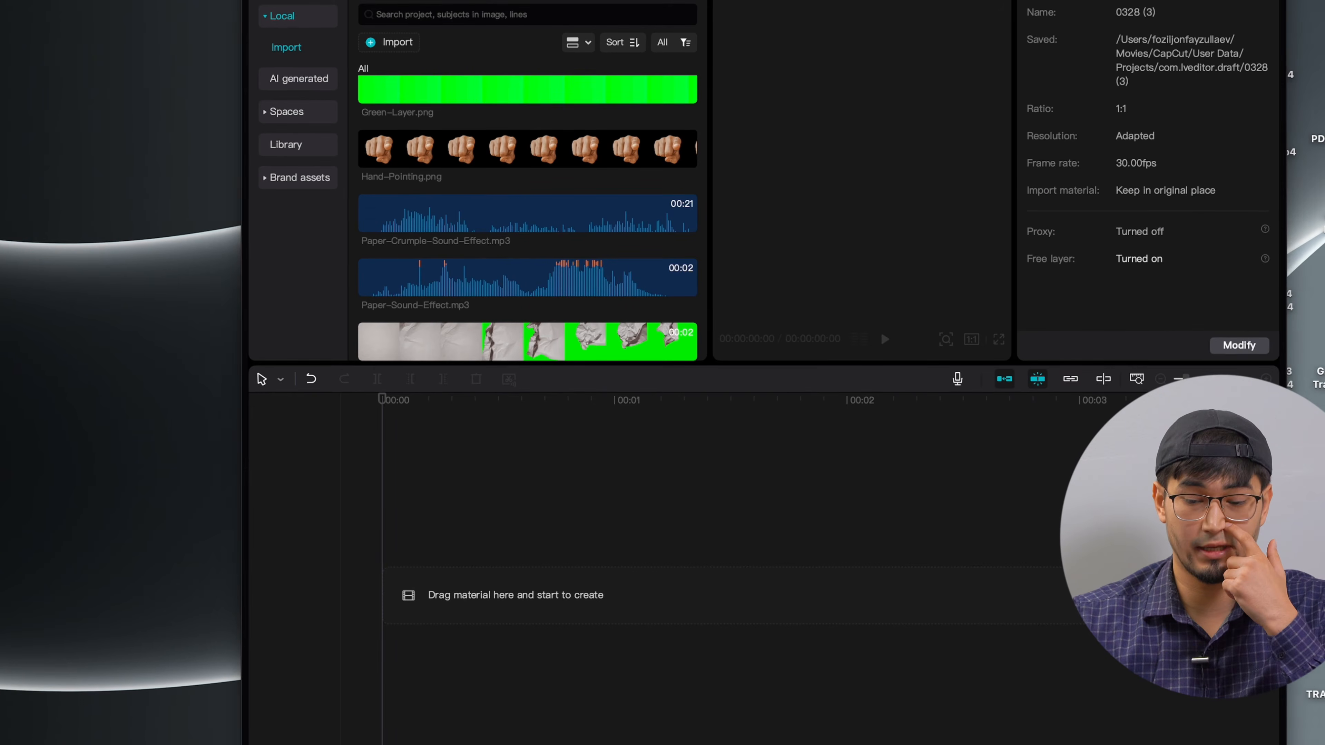
Place Green-Paper-Transition.mp4 at the start of the empty timeline and play it back.
left_click_drag(1319, 360, 490, 545)
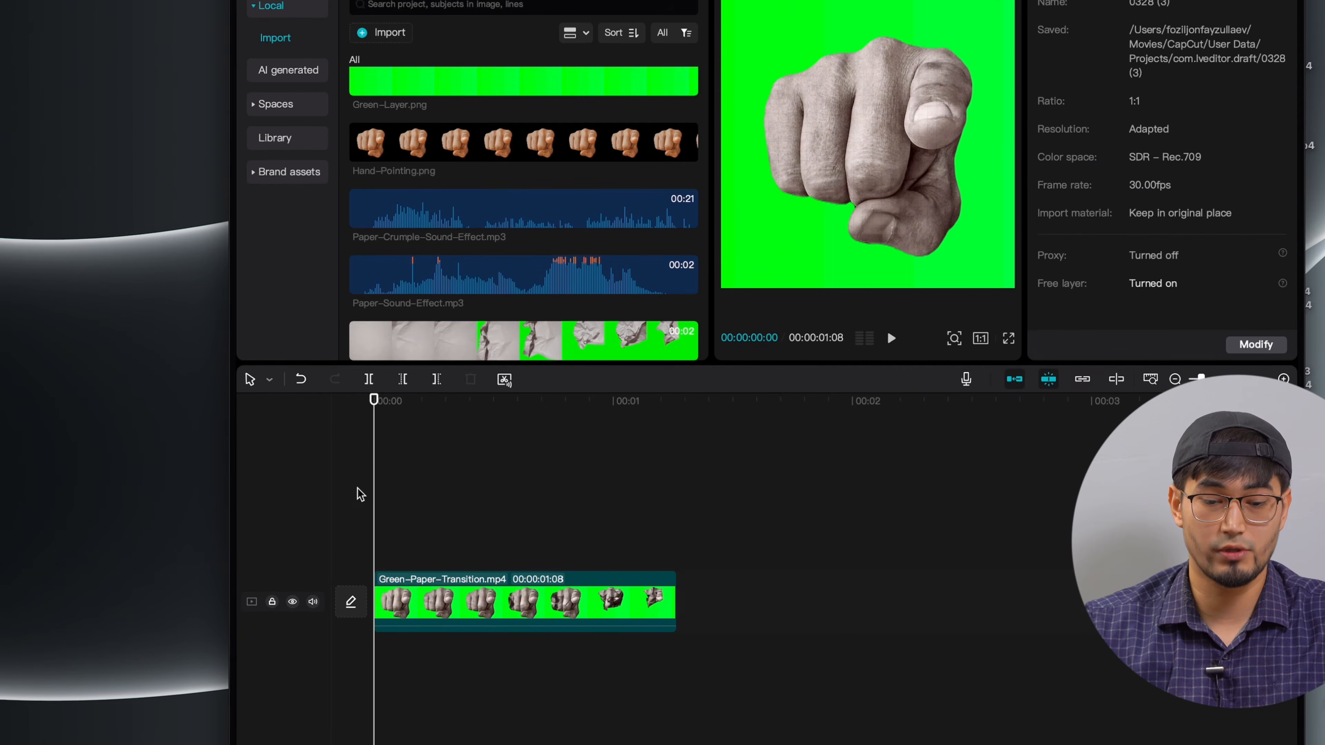
key("space")
left_click(481, 536)
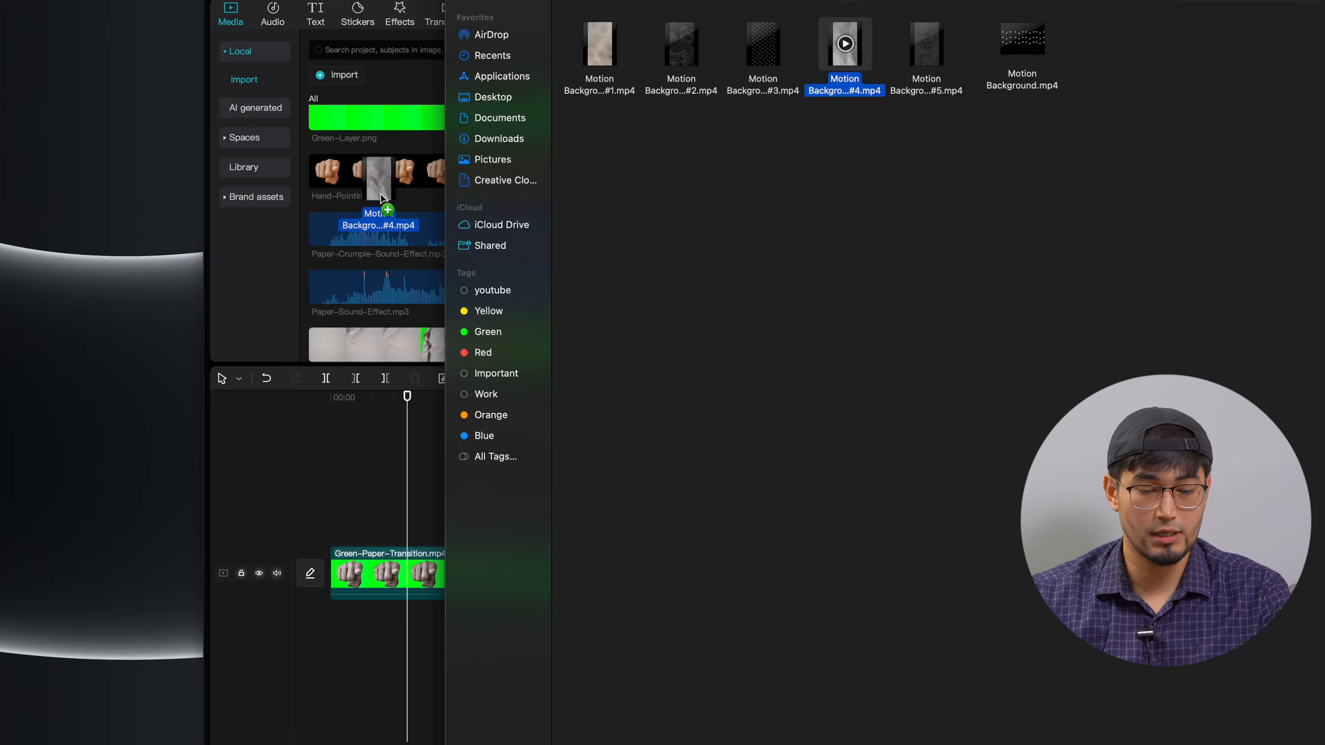
Import Motion Background #4.mp4 and lay it on the main track beneath Green-Paper-Transition.mp4, both starting at the beginning.
left_click_drag(370, 212, 368, 523)
left_click_drag(396, 523, 388, 571)
left_click_drag(386, 573, 385, 520)
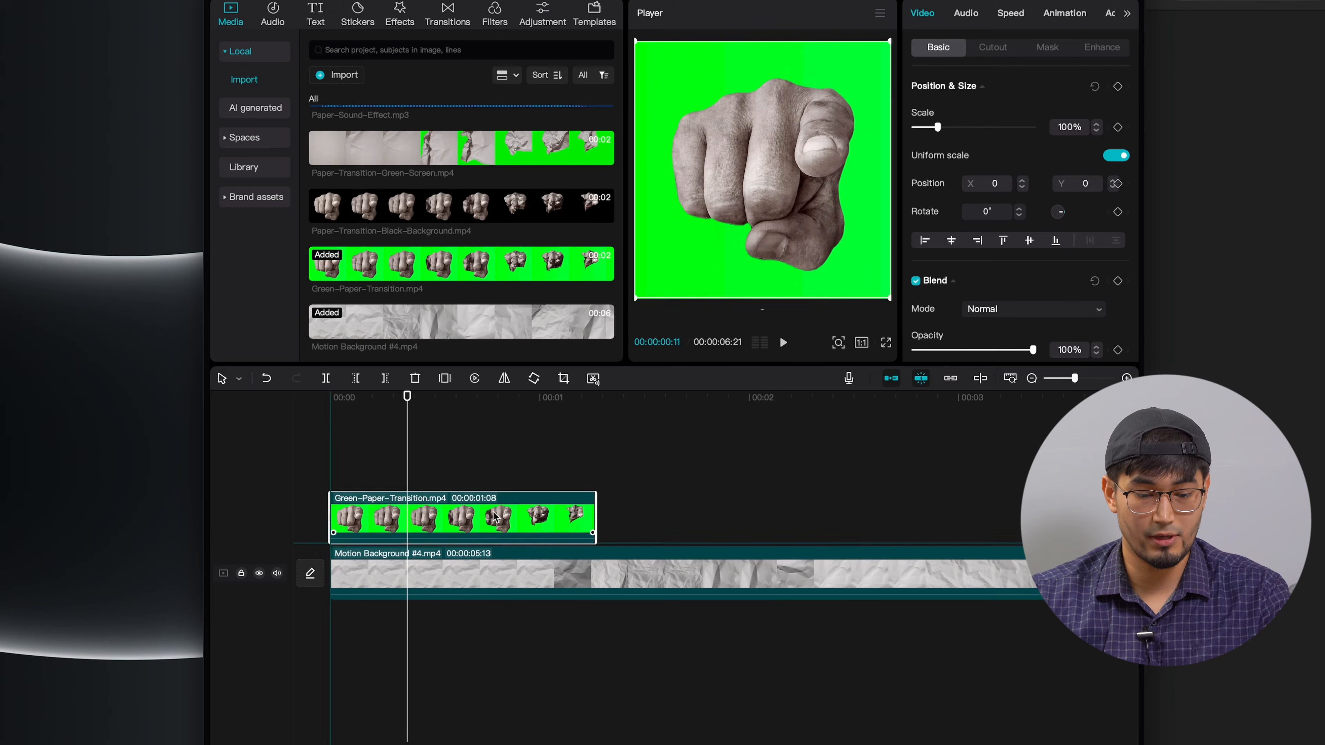
Split Motion Background #4.mp4 where the transition clip ends at 00:00:01:08 and delete the excess.
left_click(329, 467)
left_click(385, 567)
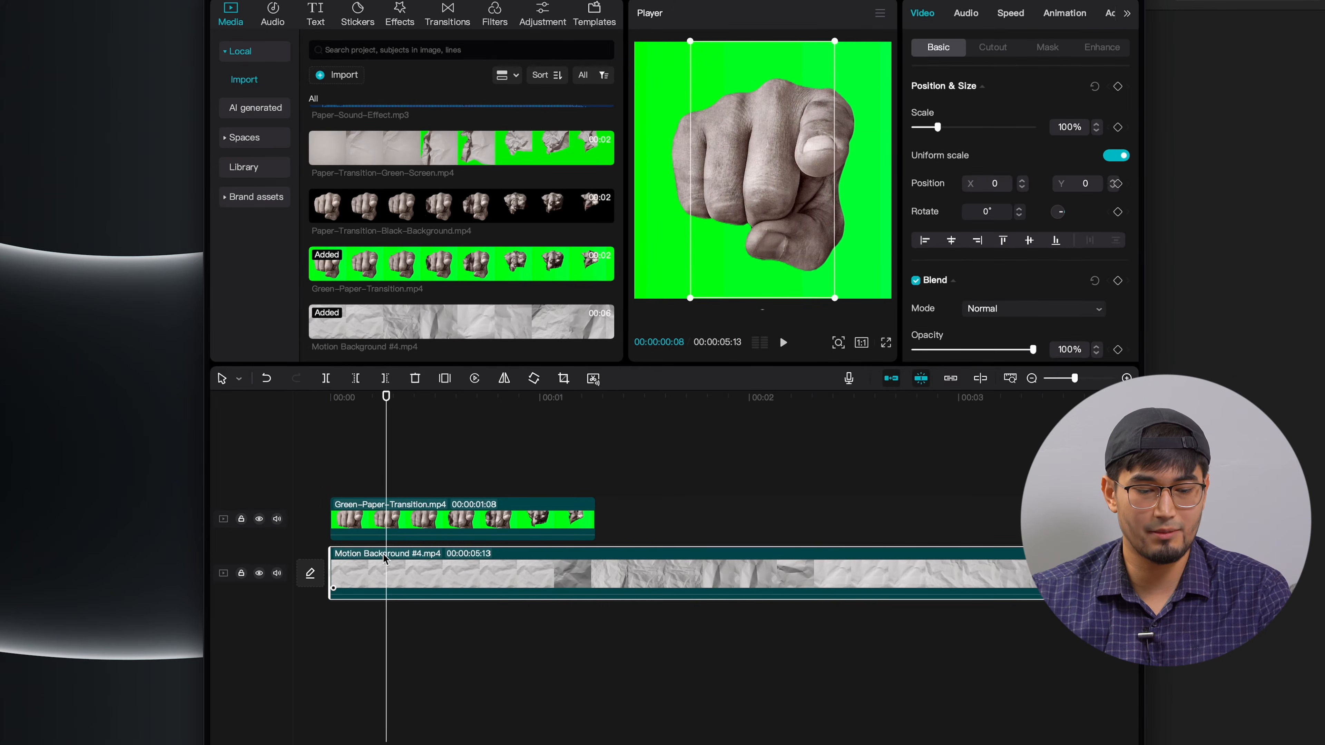
left_click(605, 466)
left_click(593, 496)
left_click(595, 561)
key("ctrl+b")
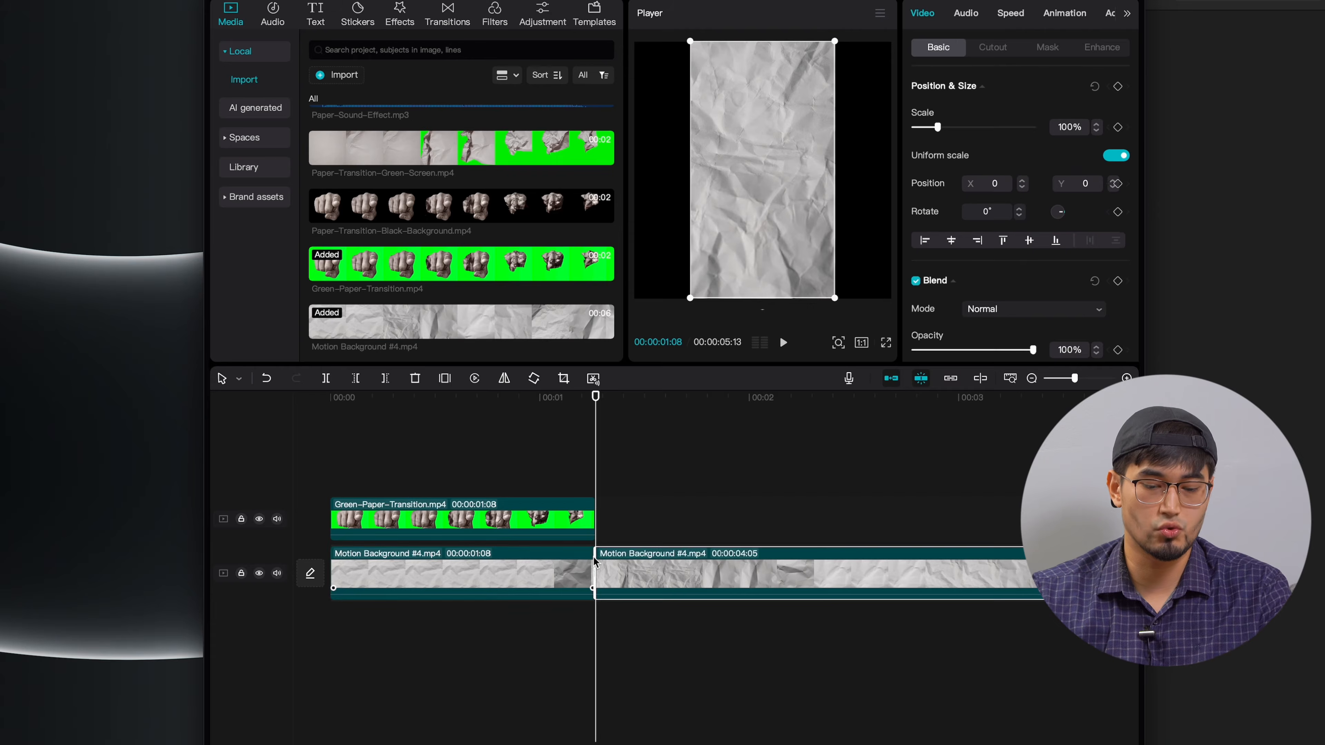
key("Delete")
Key out the green from Green-Paper-Transition.mp4 with Chroma key, picking the green background and setting Strength to 47.
left_click(396, 467)
left_click(431, 506)
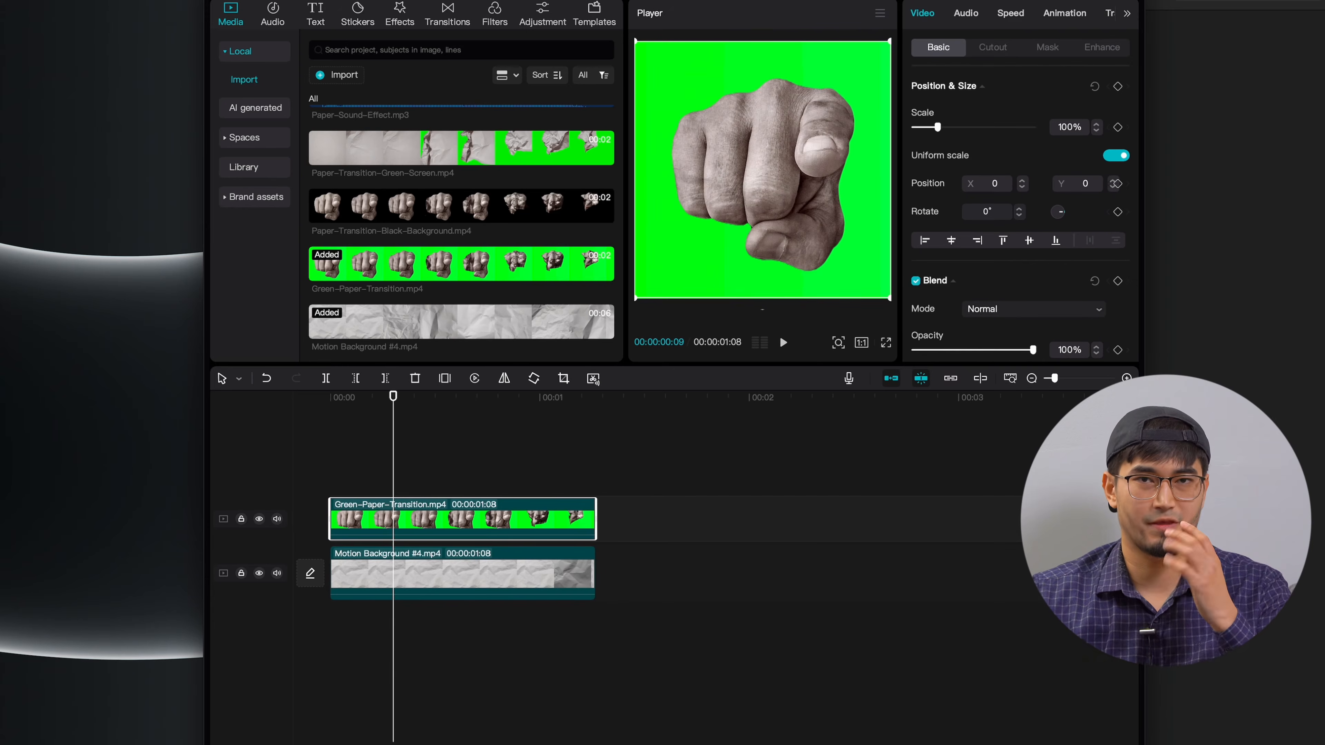
left_click(1003, 48)
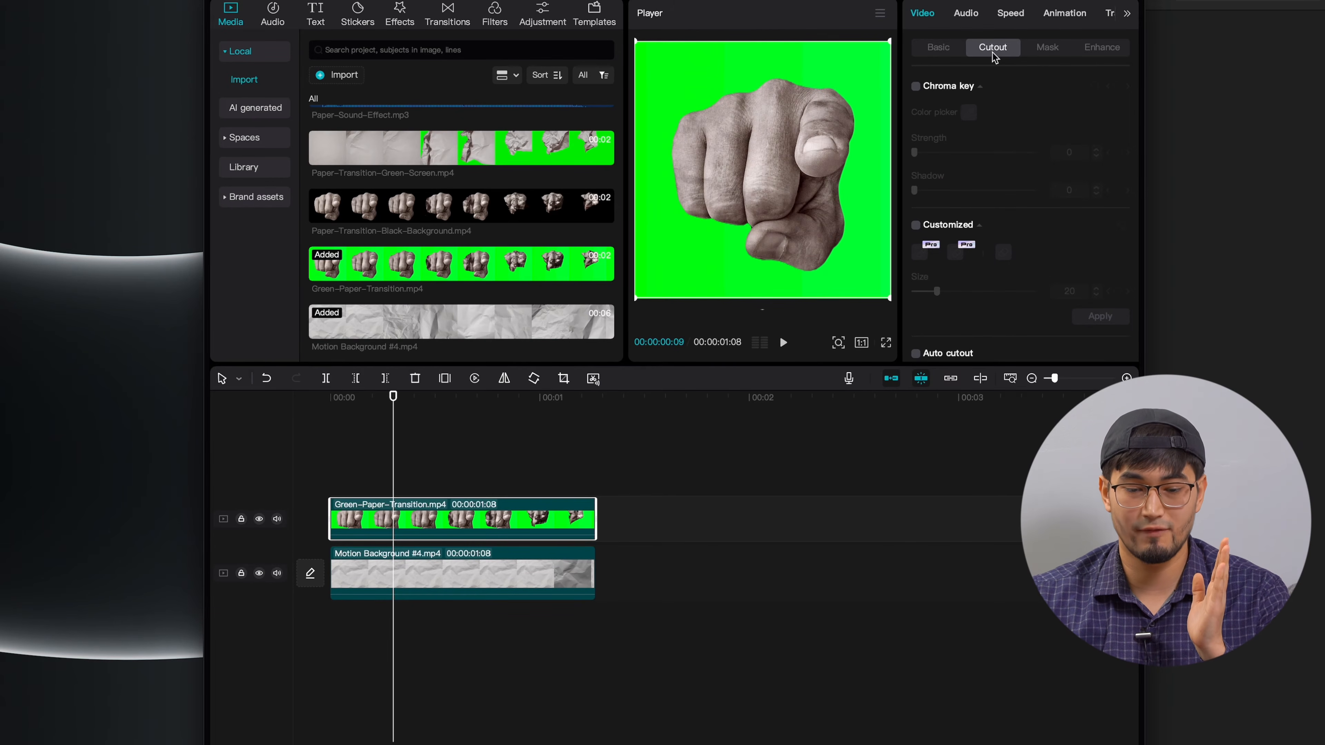
left_click(915, 88)
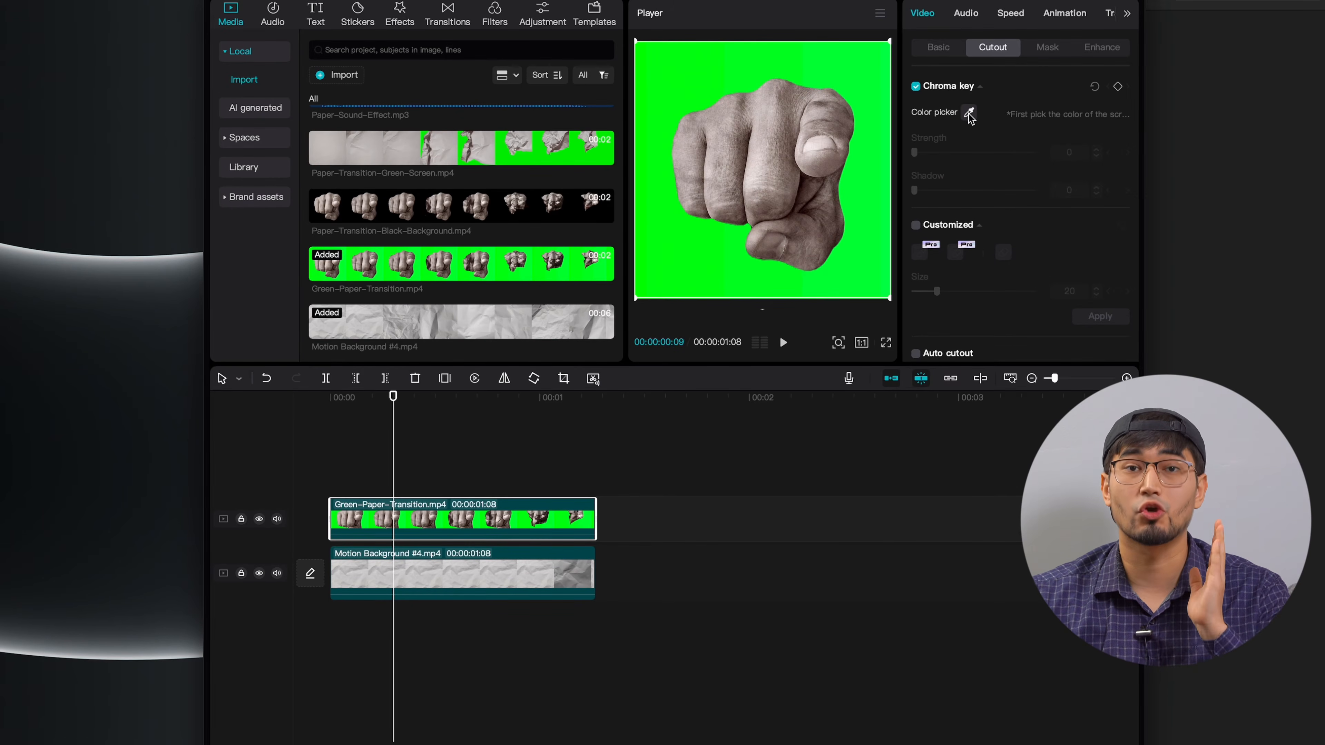
left_click(658, 259)
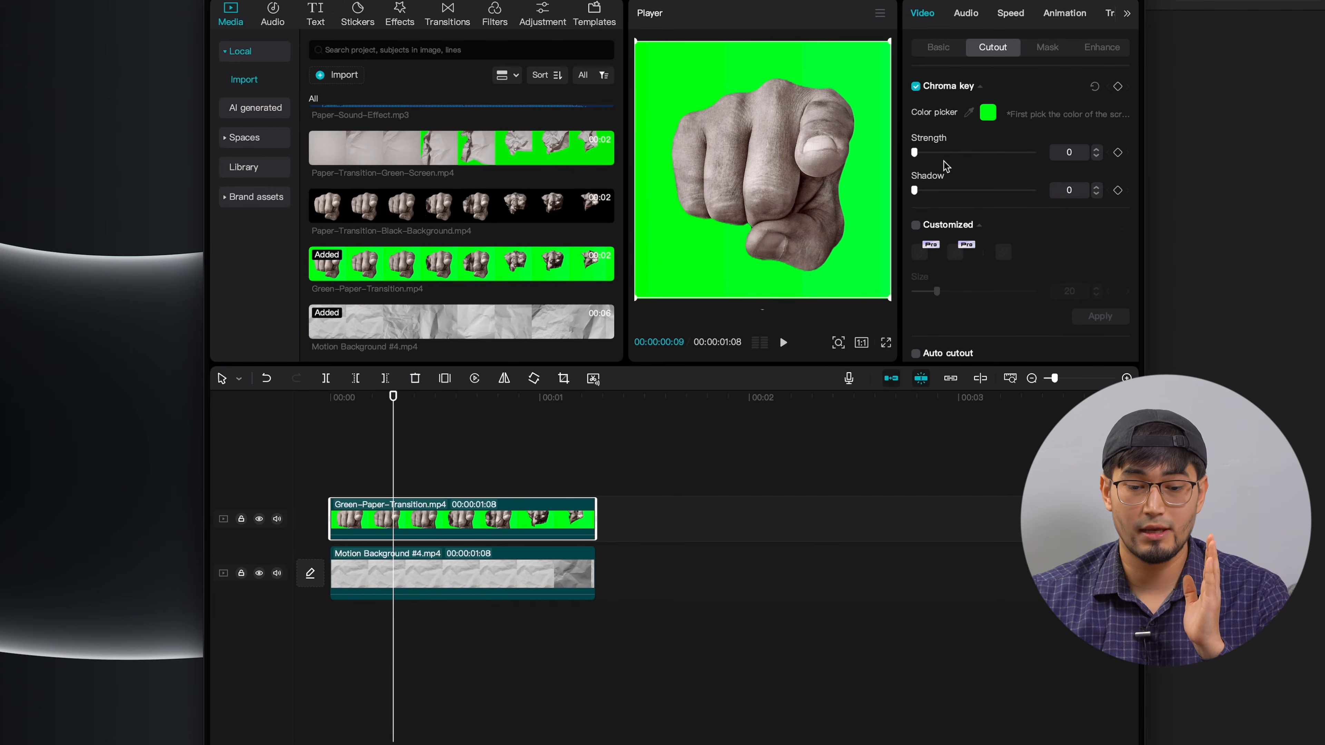
left_click_drag(914, 152, 971, 153)
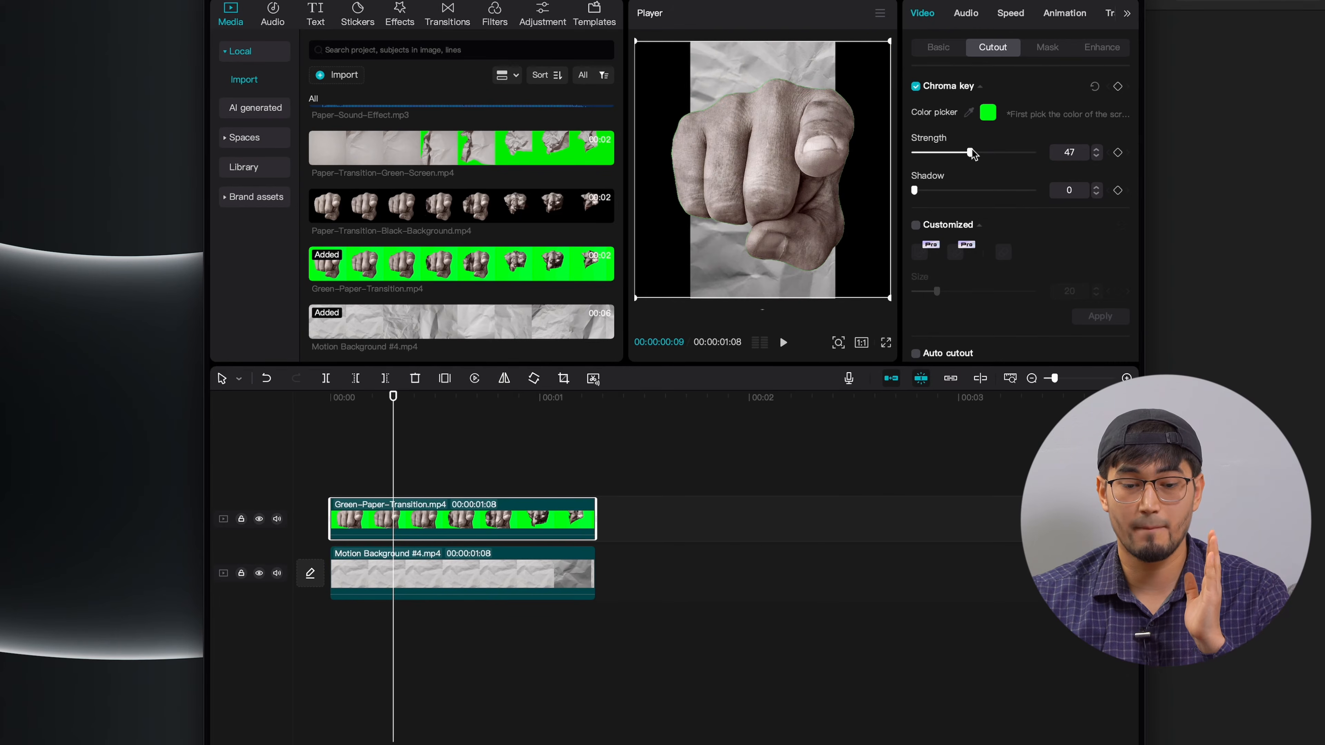
Scale Motion Background #4.mp4 to 181% so it fills the square frame, and play back the transition over it.
left_click(410, 588)
left_click(935, 47)
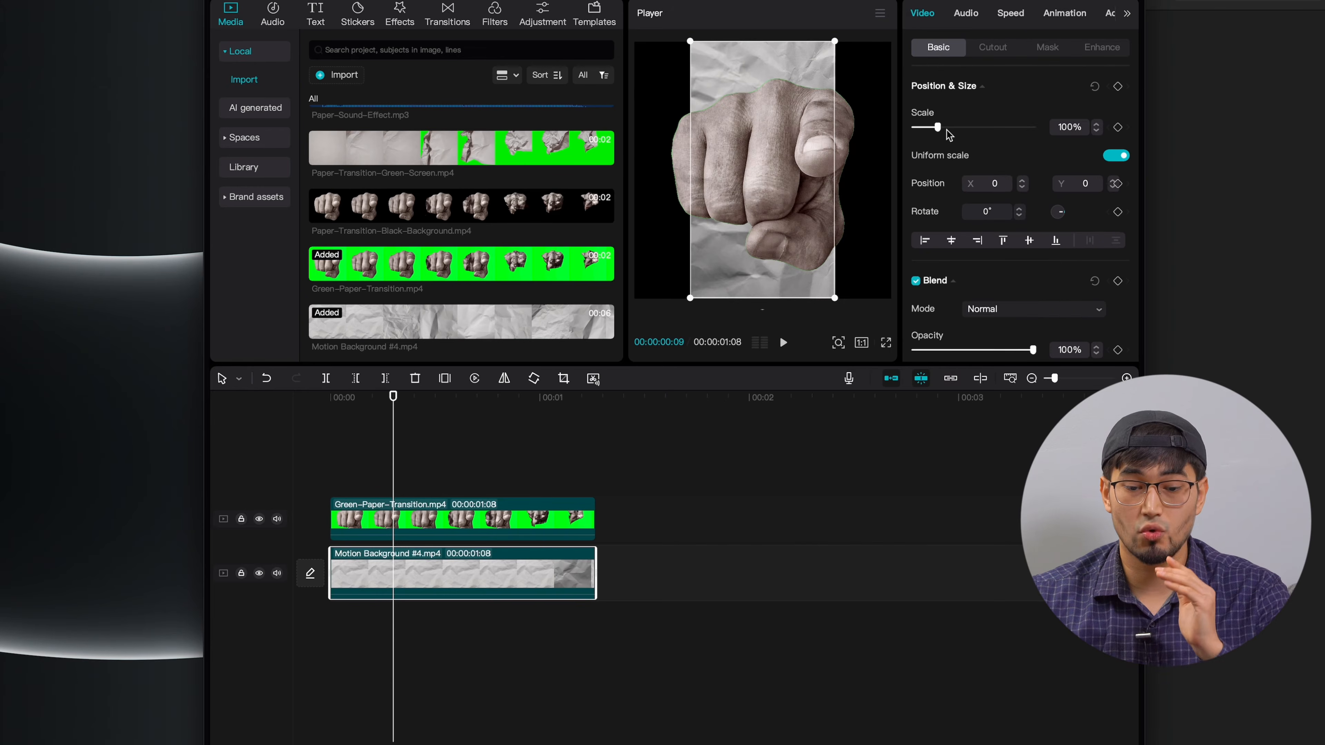
left_click_drag(937, 127, 958, 128)
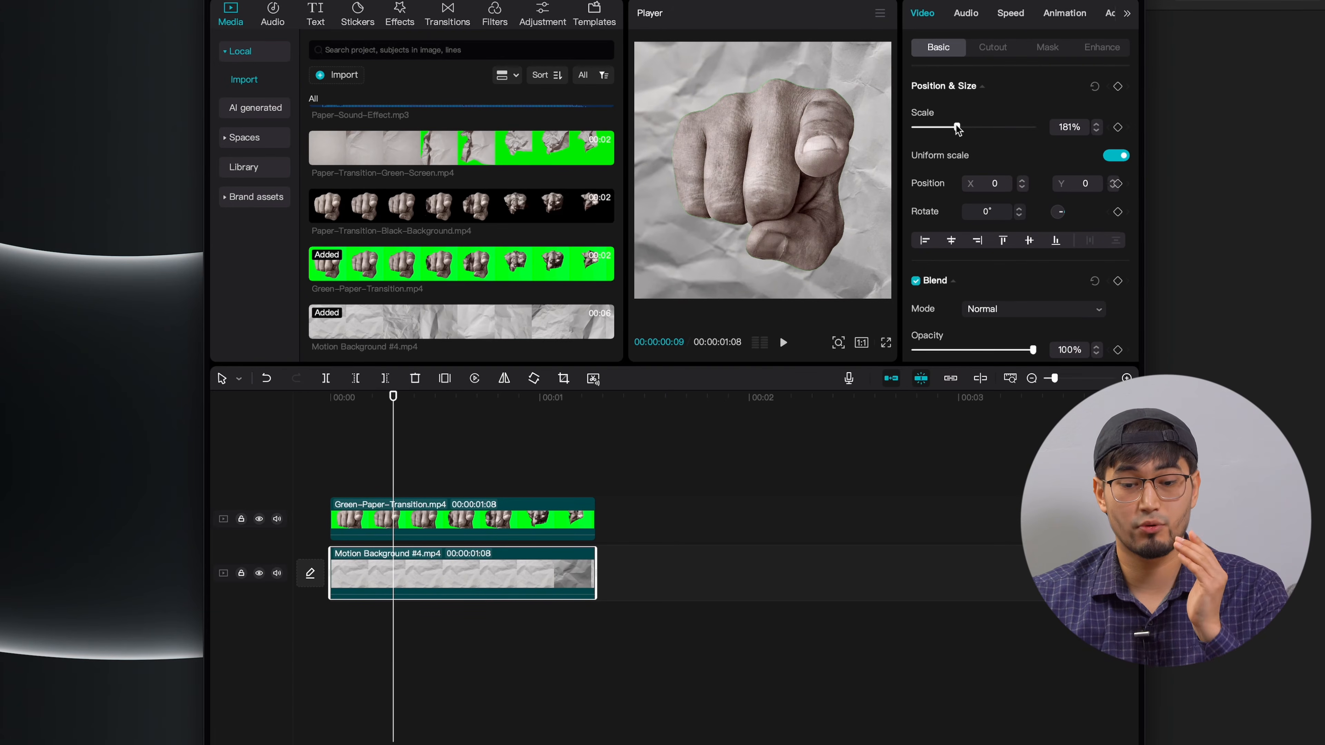
left_click(336, 471)
key("space")
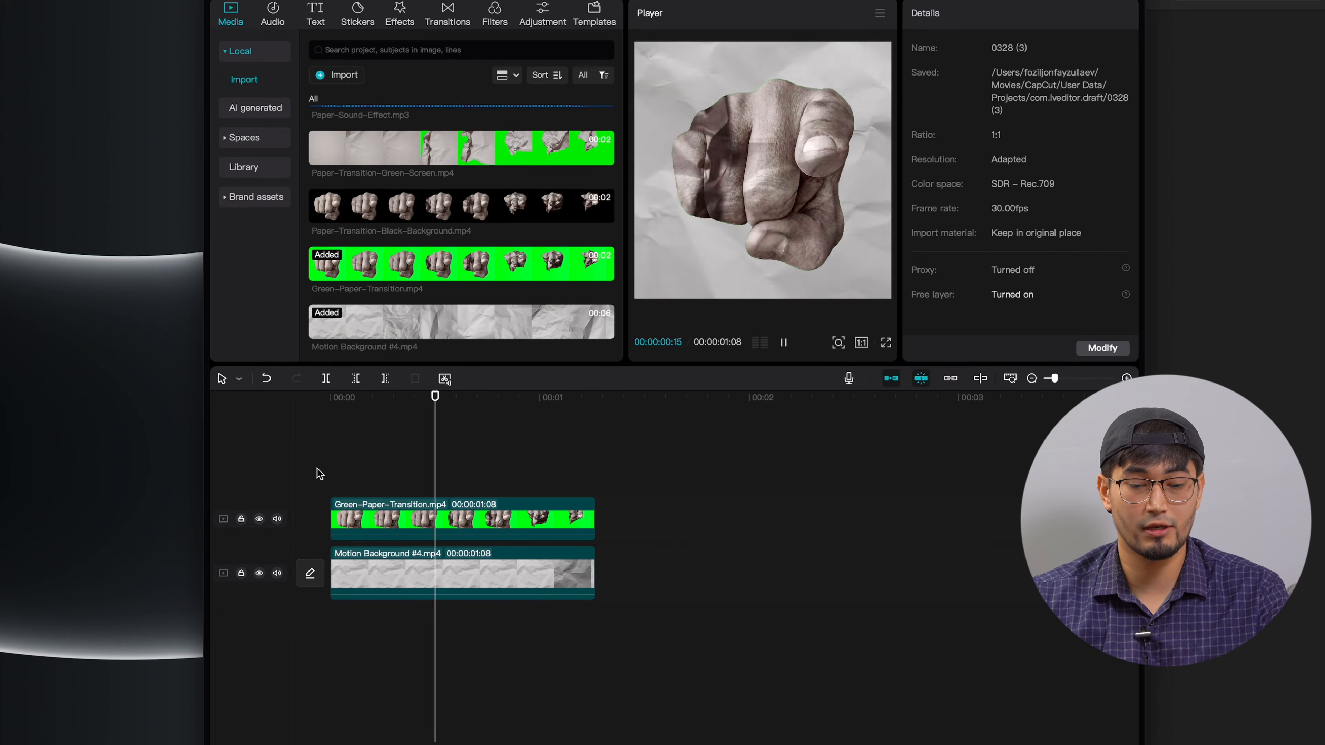
left_click(319, 473)
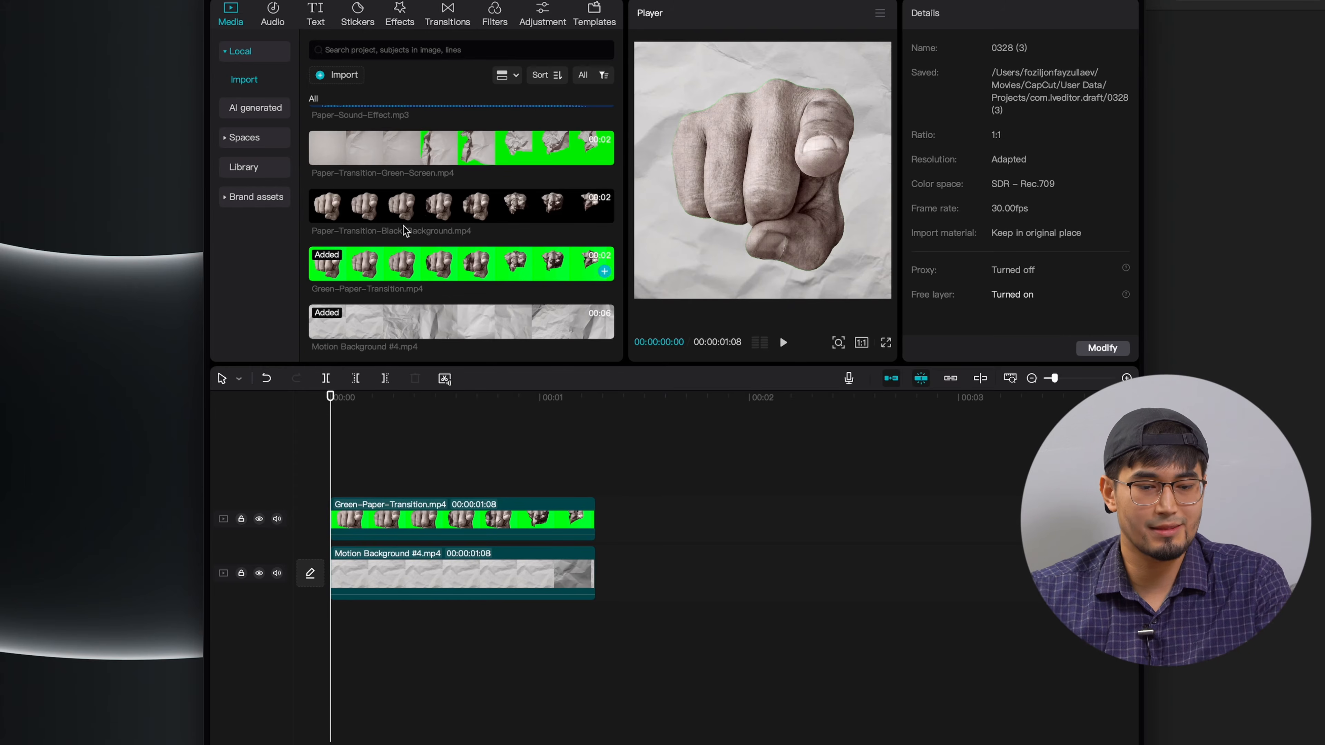
Add Paper-Crumple-Sound-Effect.mp3 beneath the clips from the start and trim it to the transition's end at 00:00:01:08.
scroll(408, 211, "up", 5)
scroll(407, 224, "down", 1)
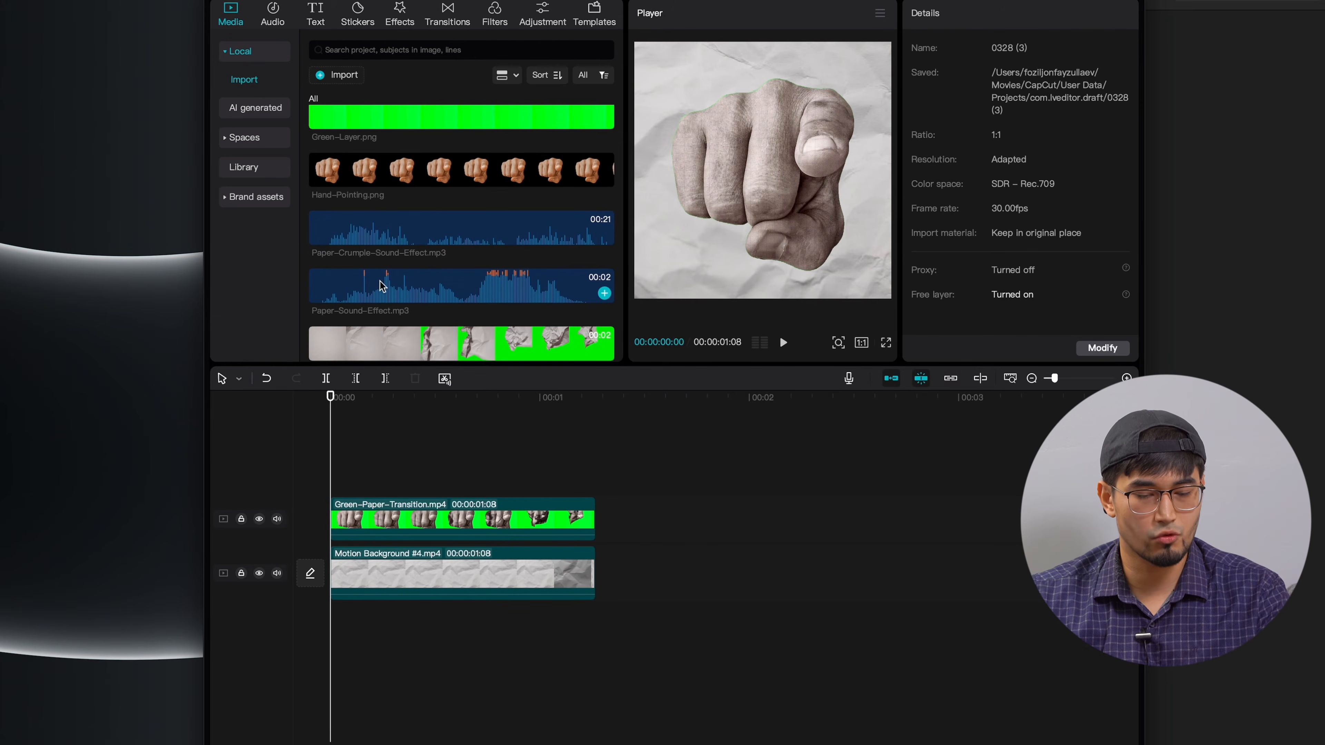
left_click(414, 283)
left_click_drag(415, 283, 330, 624)
left_click(358, 237)
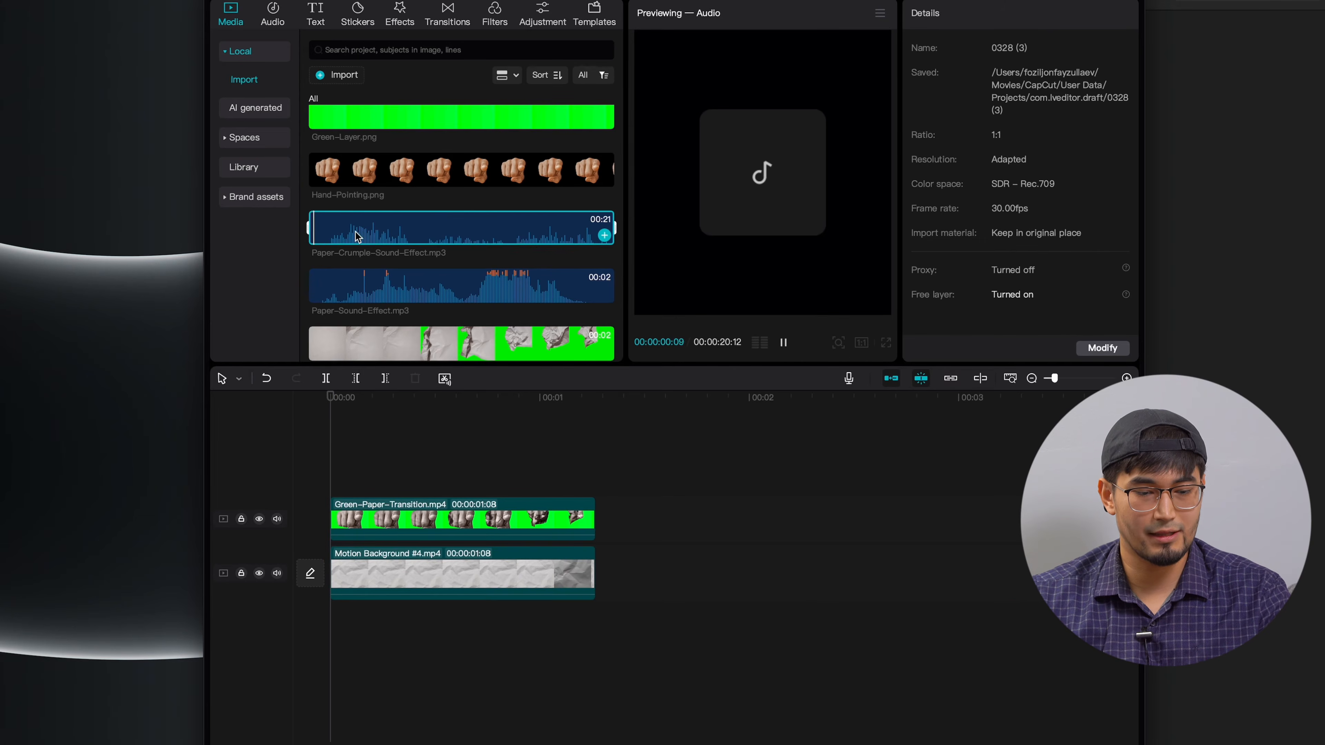
left_click_drag(357, 236, 330, 626)
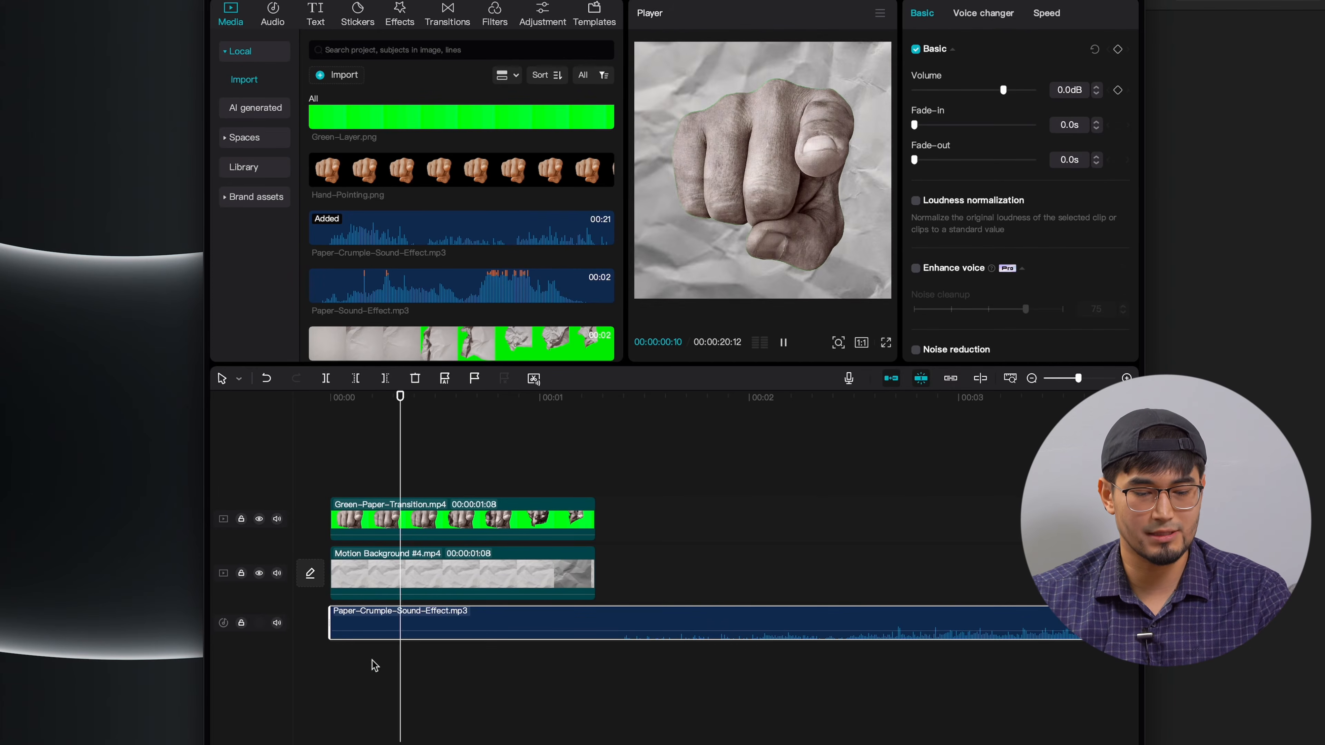
left_click(594, 492)
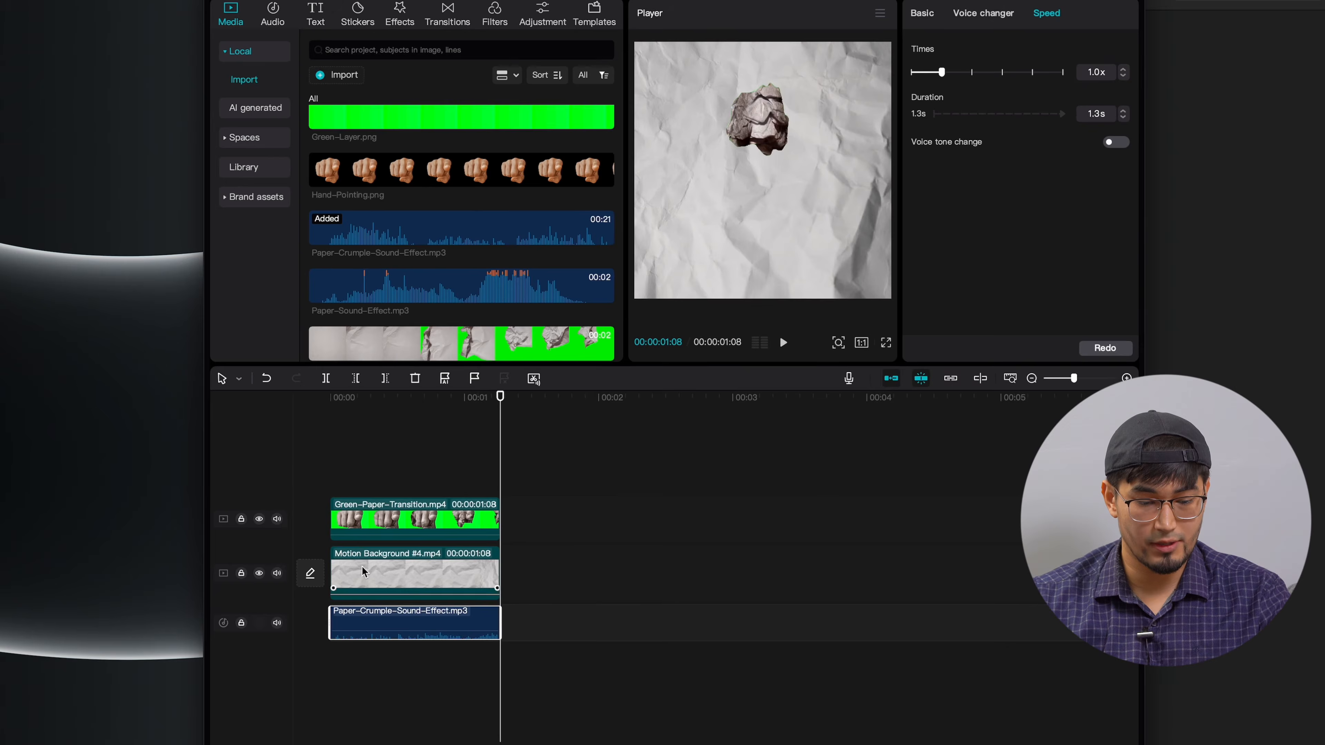
Raise the volume of the paper crumple sound effect and play back the transition with sound.
left_click(322, 482)
left_click(391, 632)
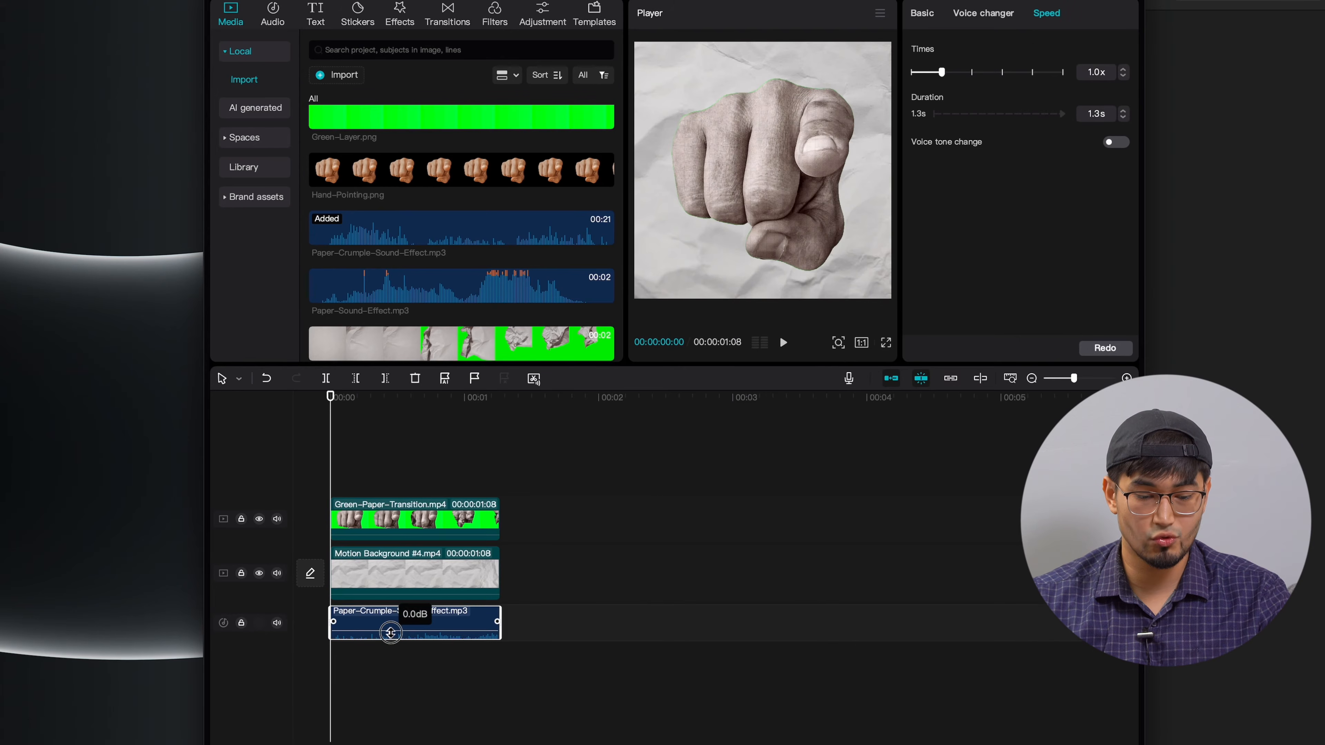
left_click_drag(391, 631, 392, 625)
key("space")
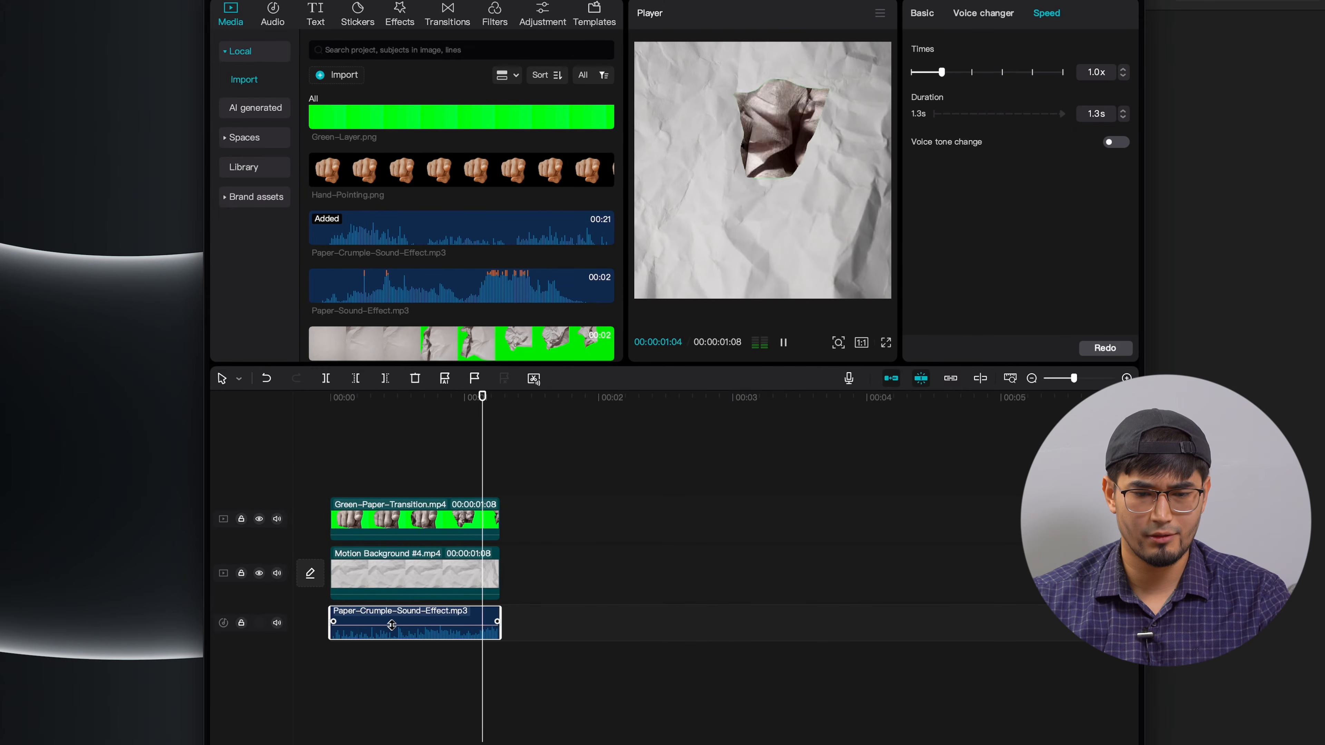
left_click(317, 493)
key("space")
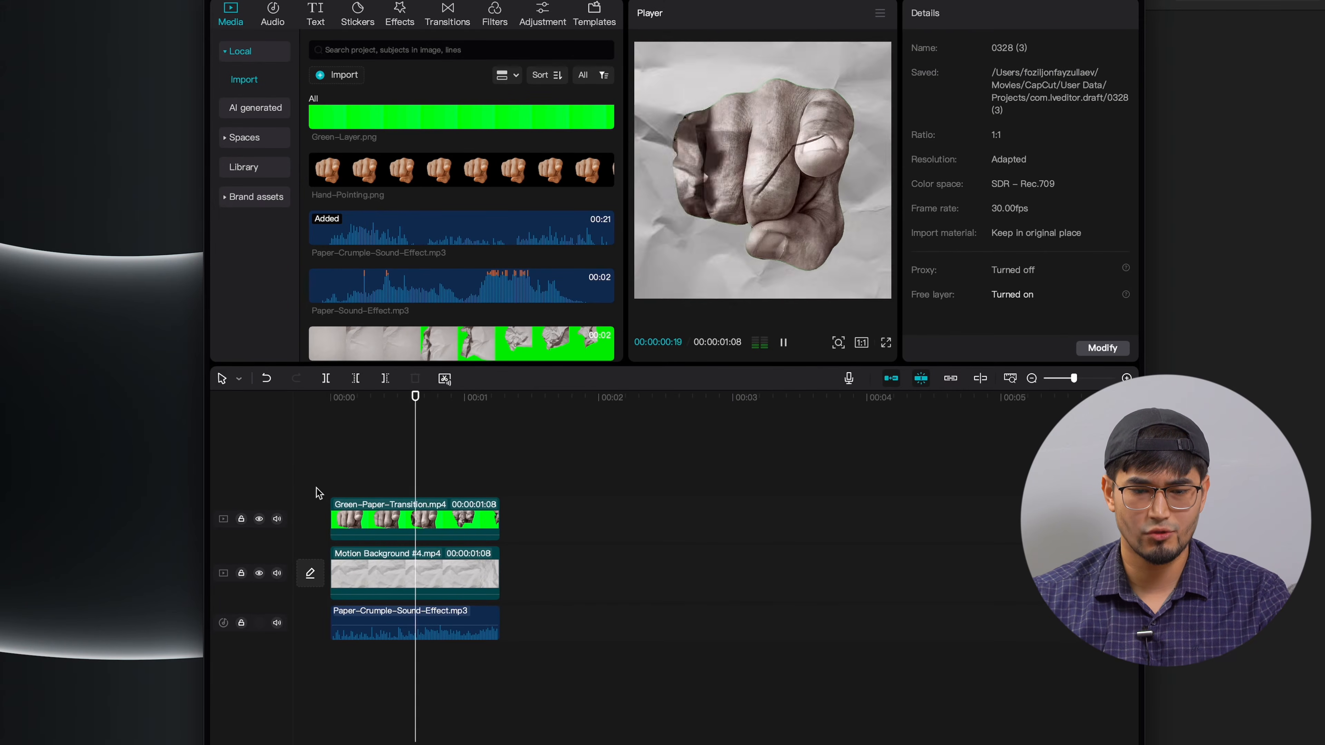
key("space")
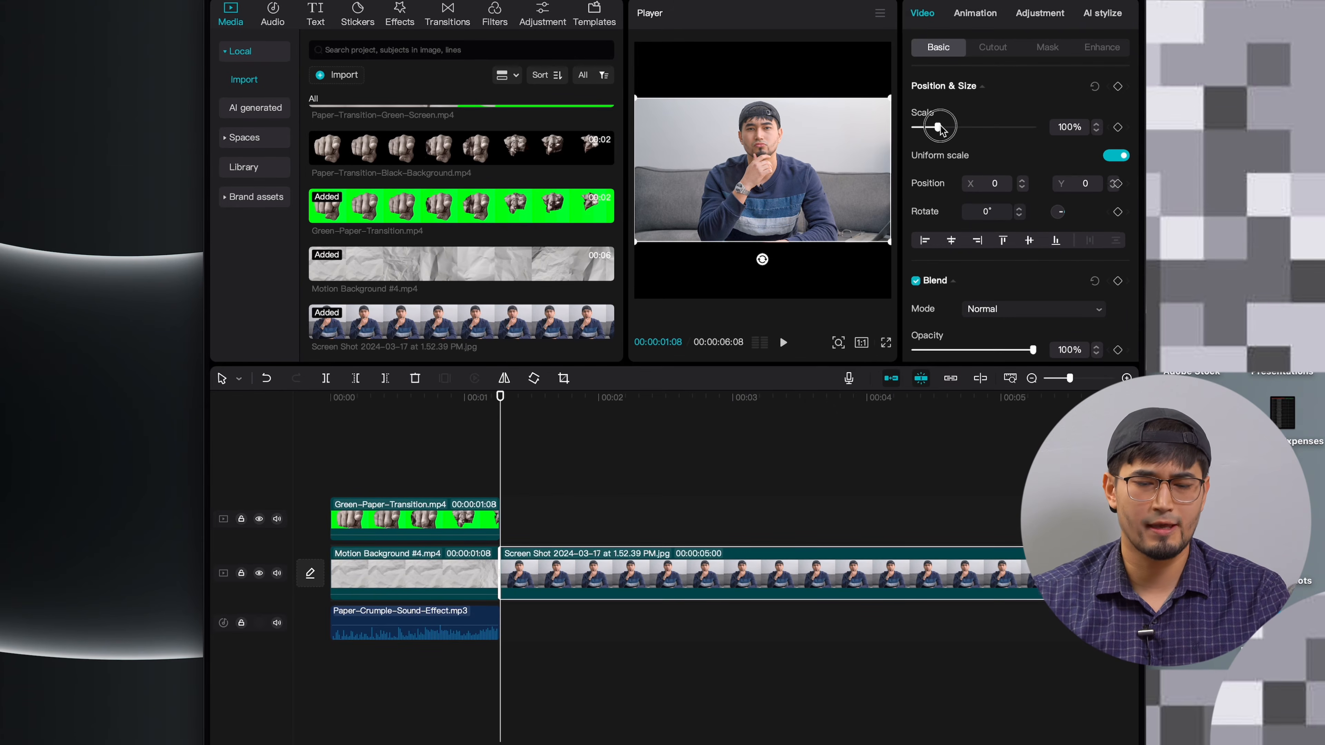
Scale the Screen Shot photo after the transition to 180% and remove its background with Auto cutout.
left_click_drag(938, 127, 959, 131)
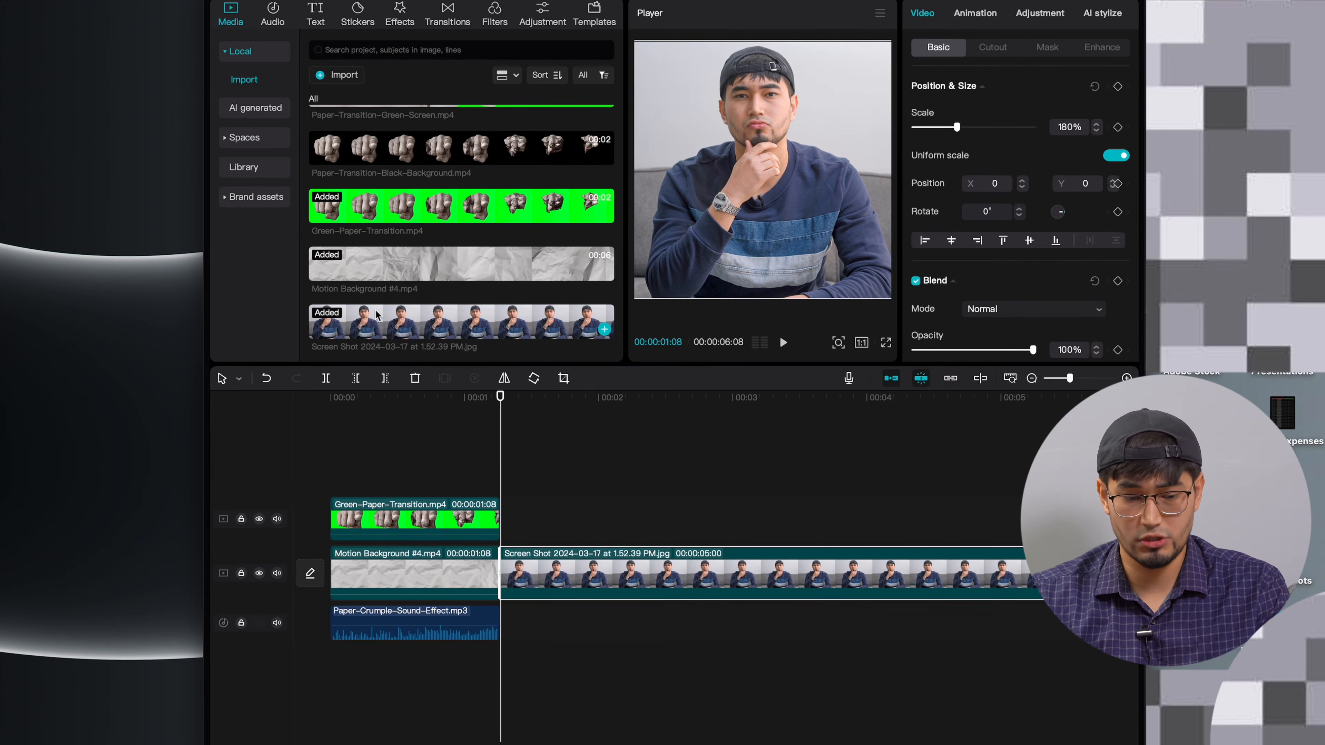
left_click(547, 533)
left_click(549, 560)
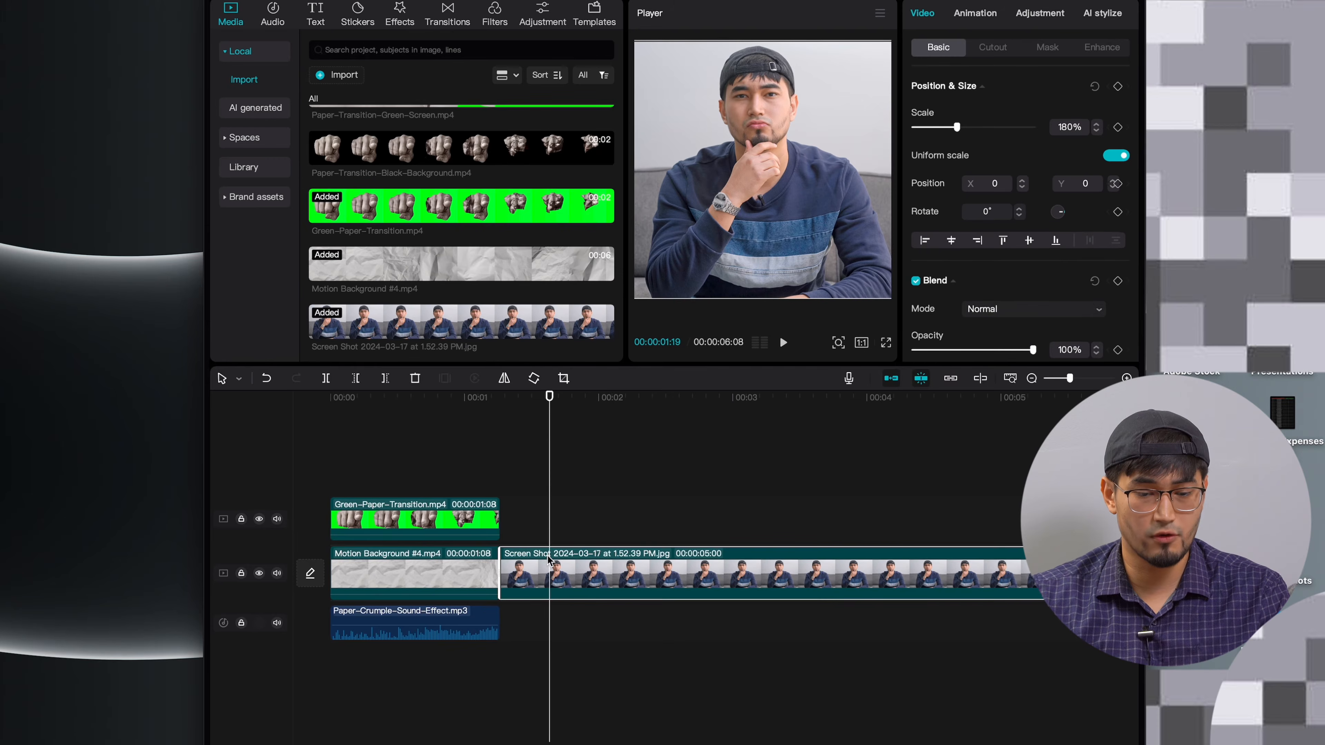
left_click(992, 46)
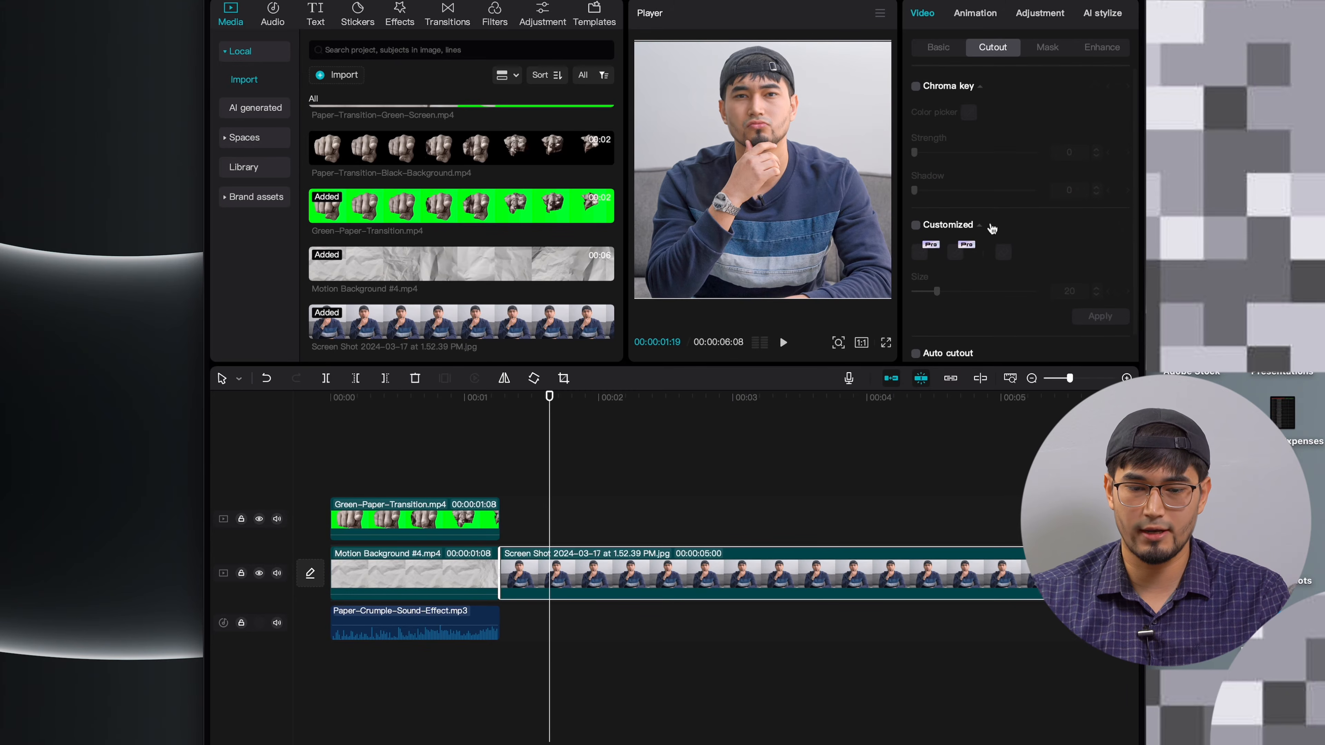
left_click(916, 327)
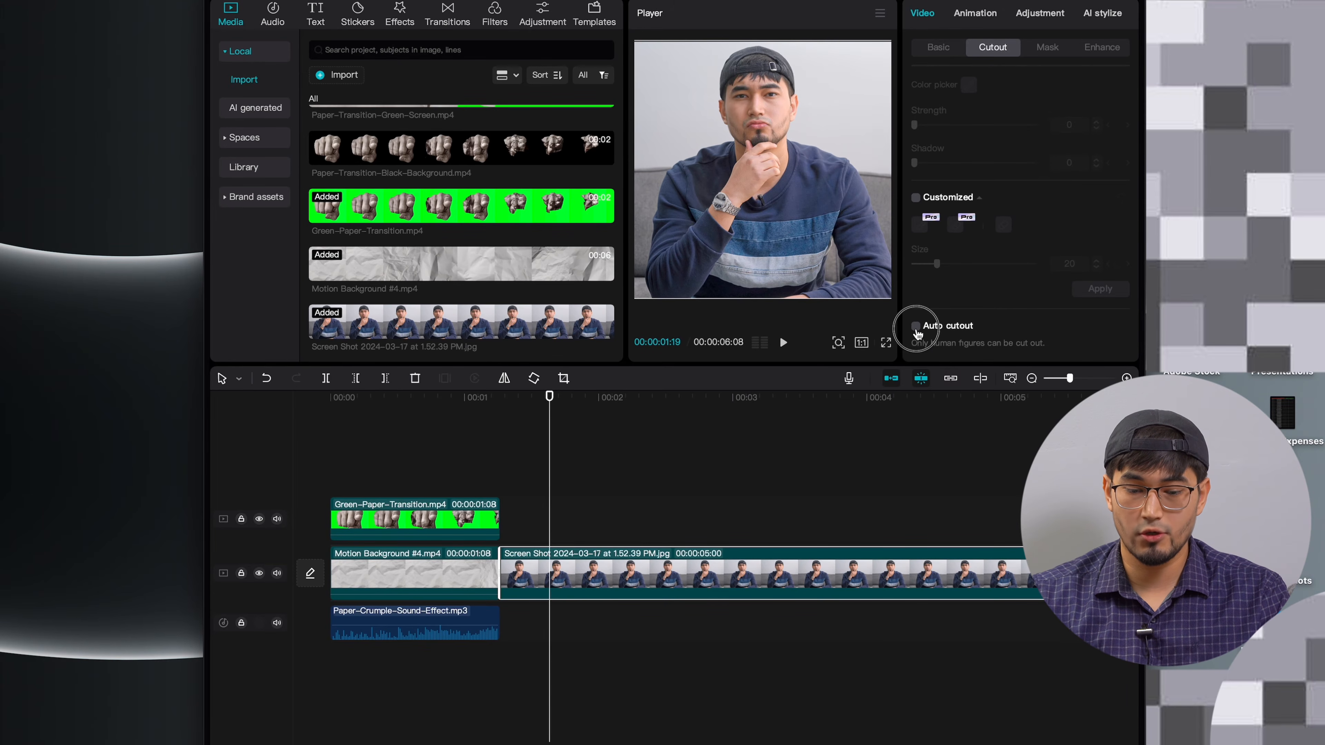
left_click(916, 327)
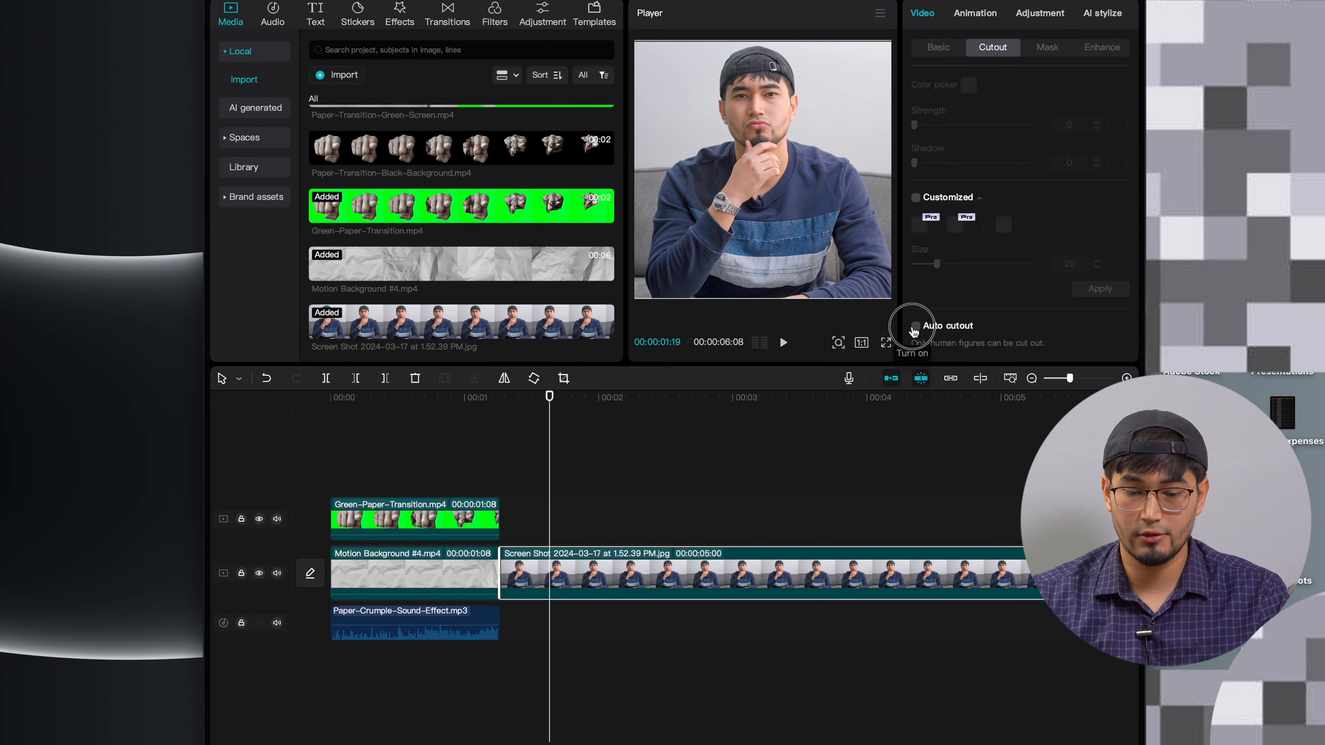
scroll(971, 281, "down", 5)
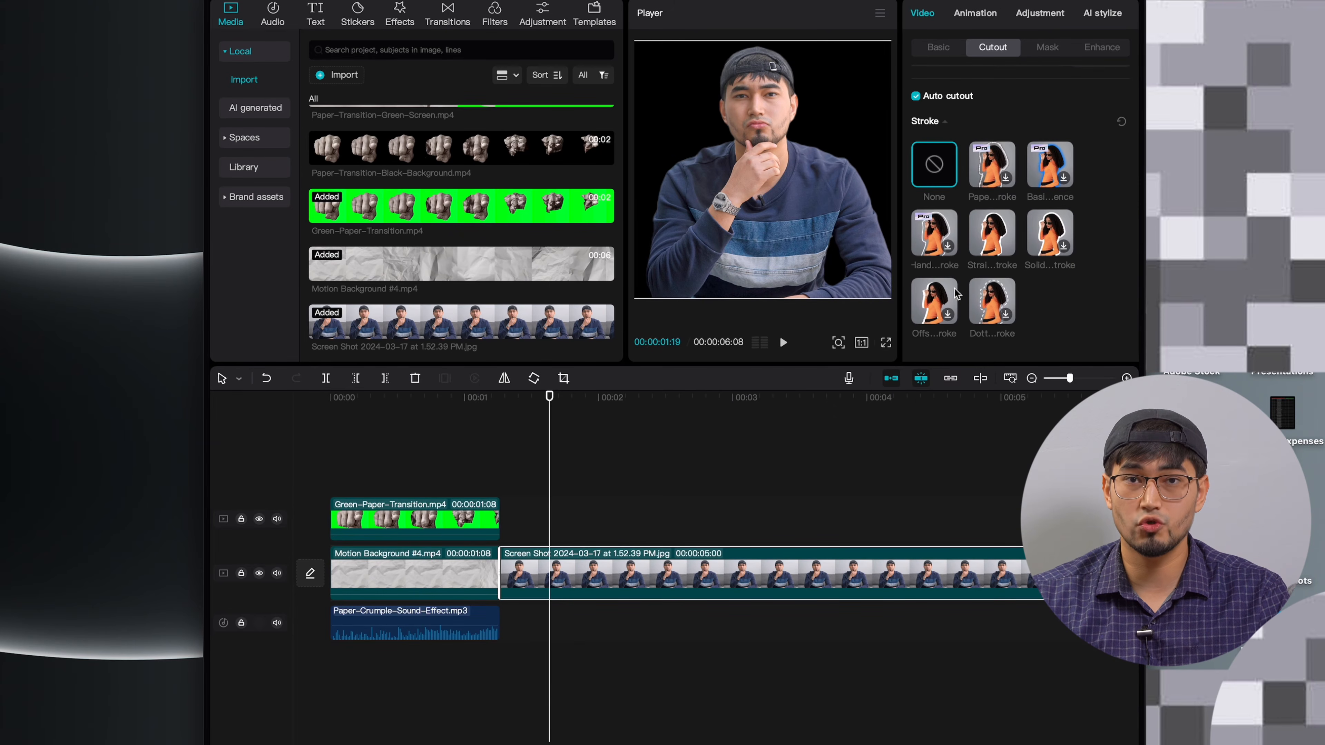
Outline the cut-out person with the white Straight stroke style.
left_click(988, 235)
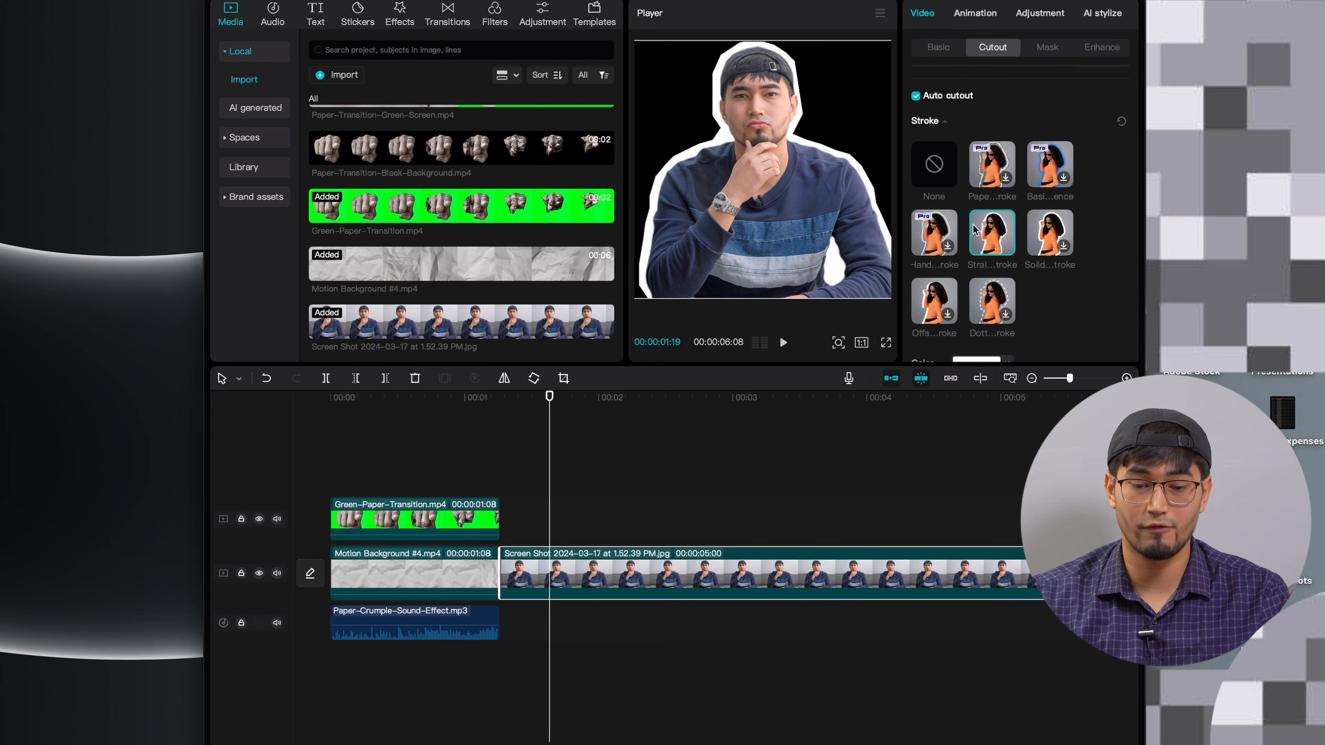
scroll(973, 235, "down", 2)
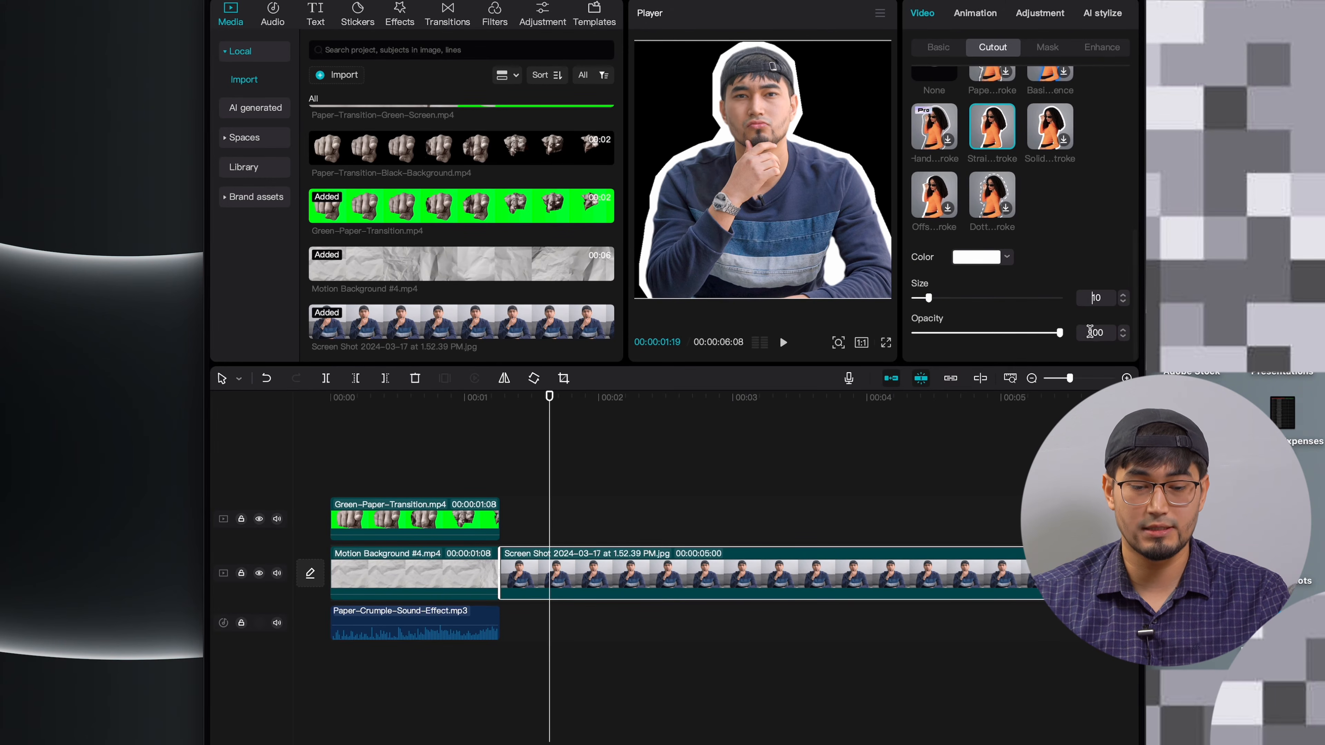
scroll(530, 551, "down", 3)
Copy the cut-out photo clip and paste it twice on tracks above, starting at 00:00:01:08.
left_click(530, 536)
scroll(528, 537, "up", 3)
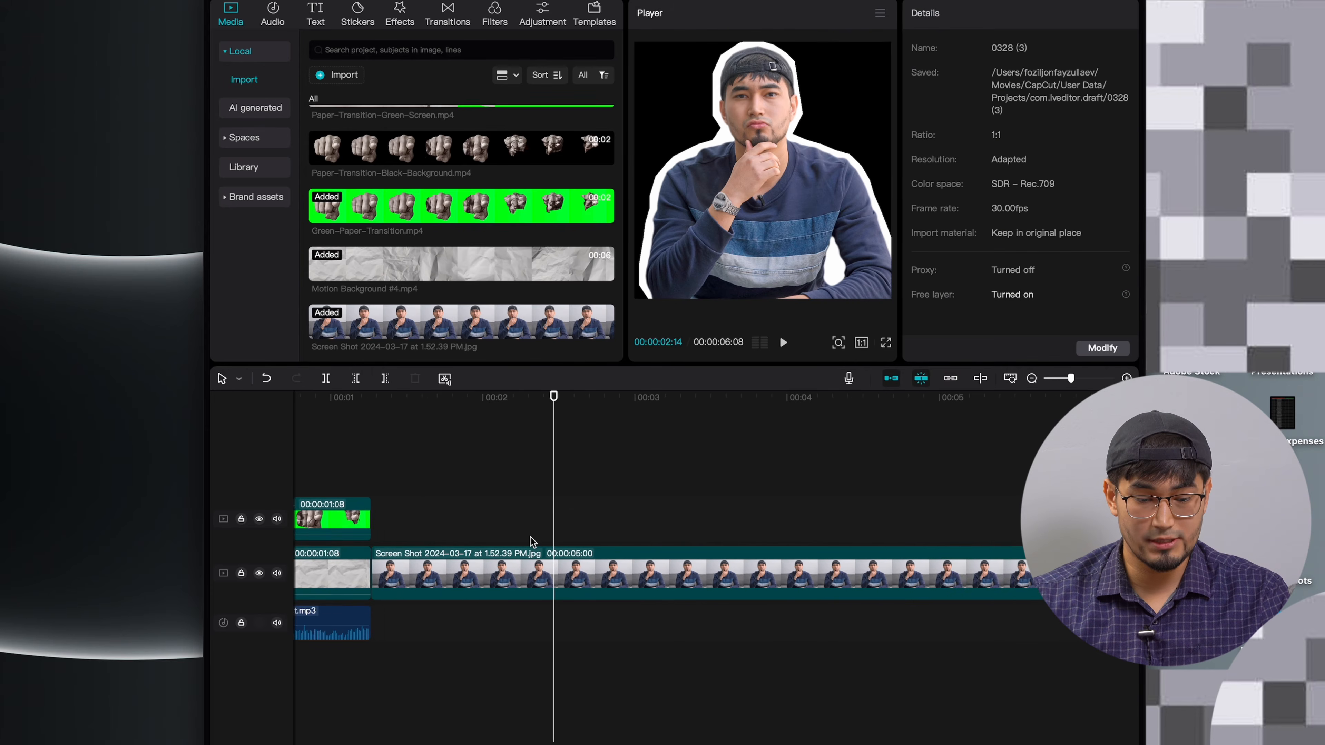
left_click(518, 556)
key("super+c")
left_click(369, 486)
key("super+v")
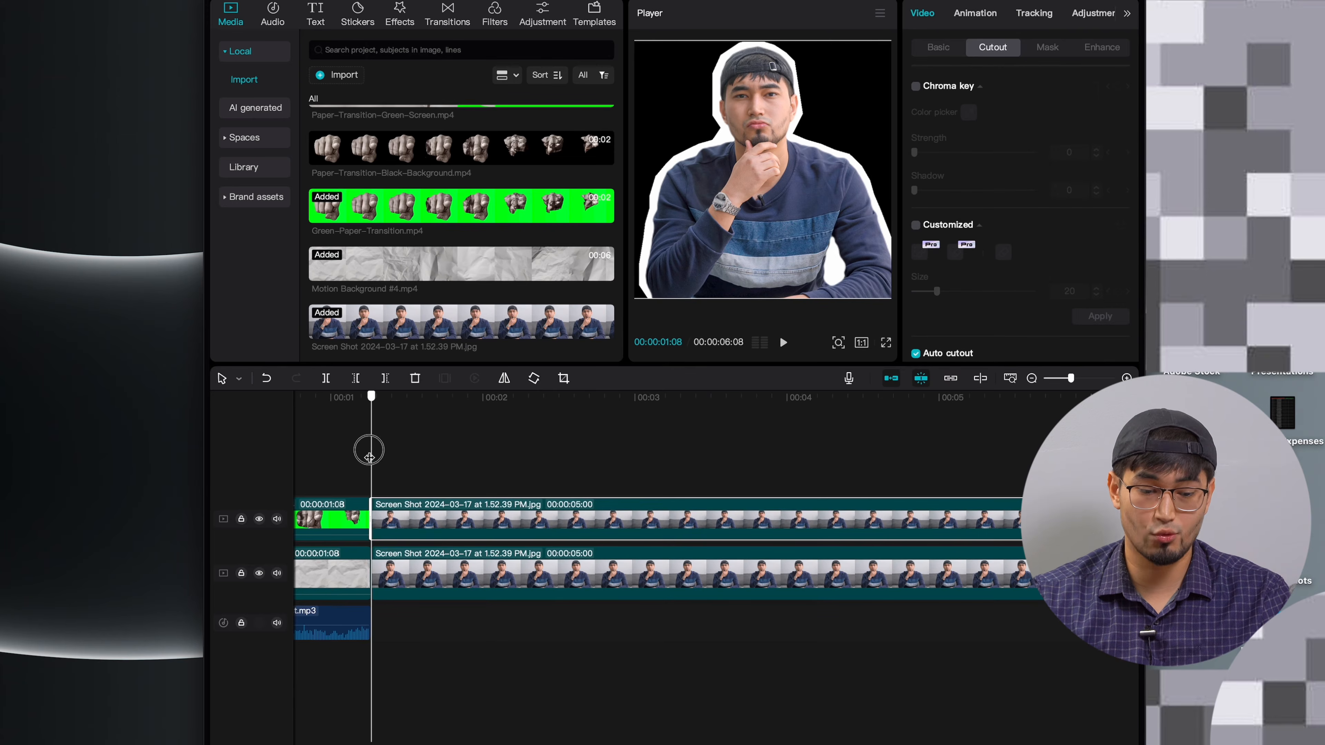
key("super+v")
Trim the ends of all three stacked photo clips together so each lasts 00:00:01:21.
left_click_drag(368, 457, 604, 459)
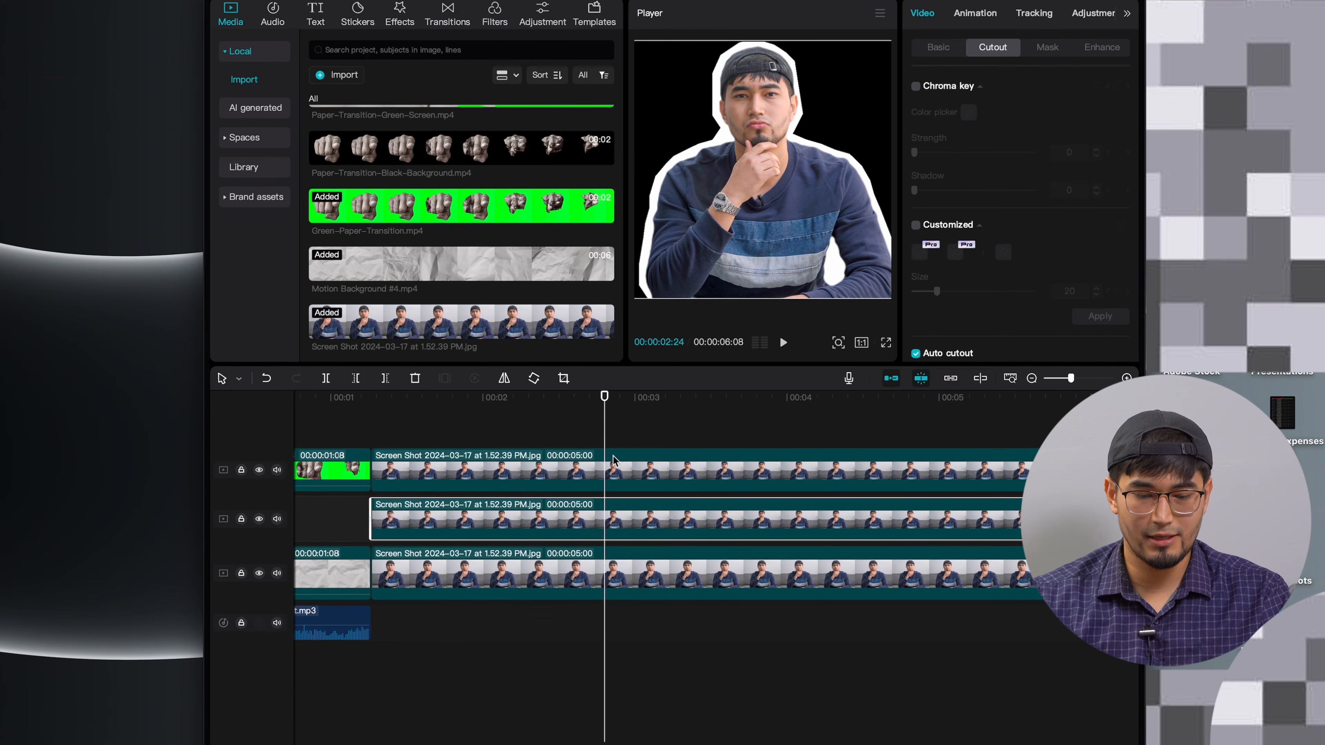
key("Right")
key("Right")
key("Right")
key("Right")
key("Right")
key("Right")
left_click(647, 480, "shift")
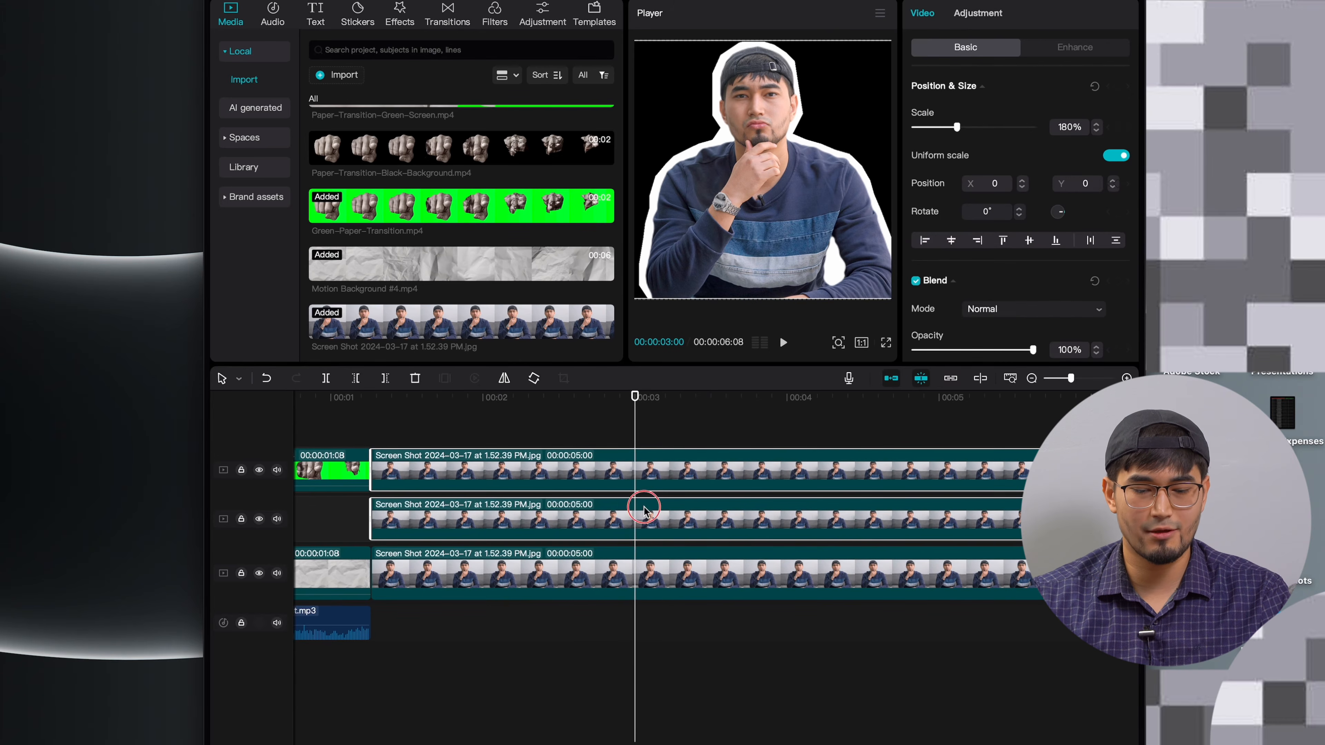
left_click(647, 566, "shift")
key("w")
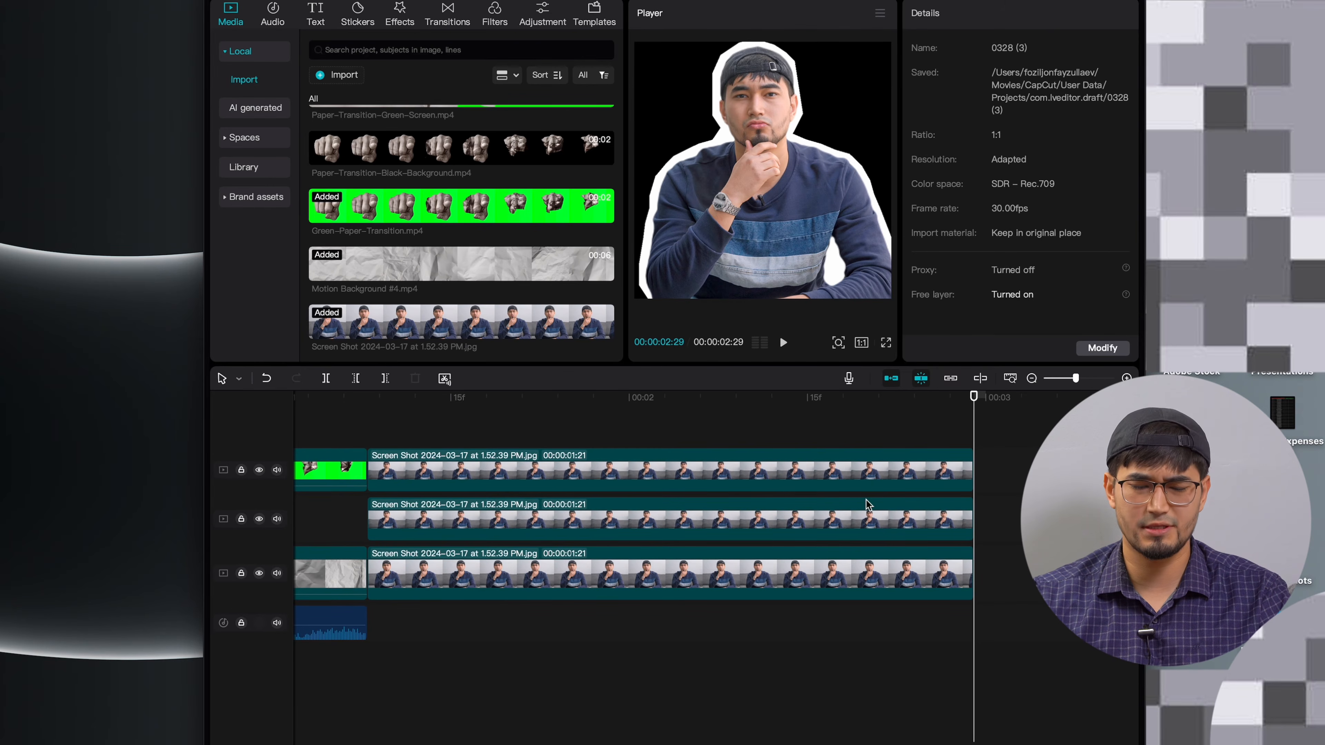
Set the size of the white Straight stroke on the middle photo clip to 45.
left_click(745, 485)
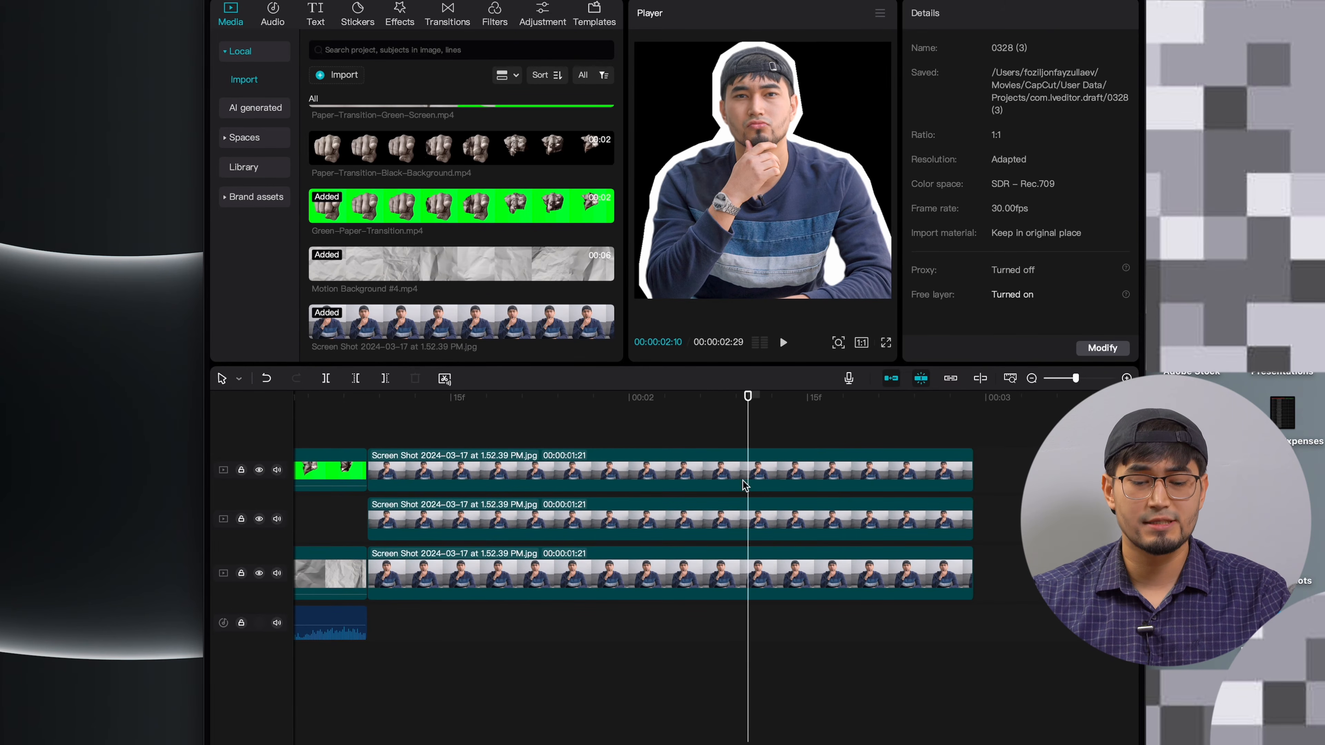
left_click(748, 532)
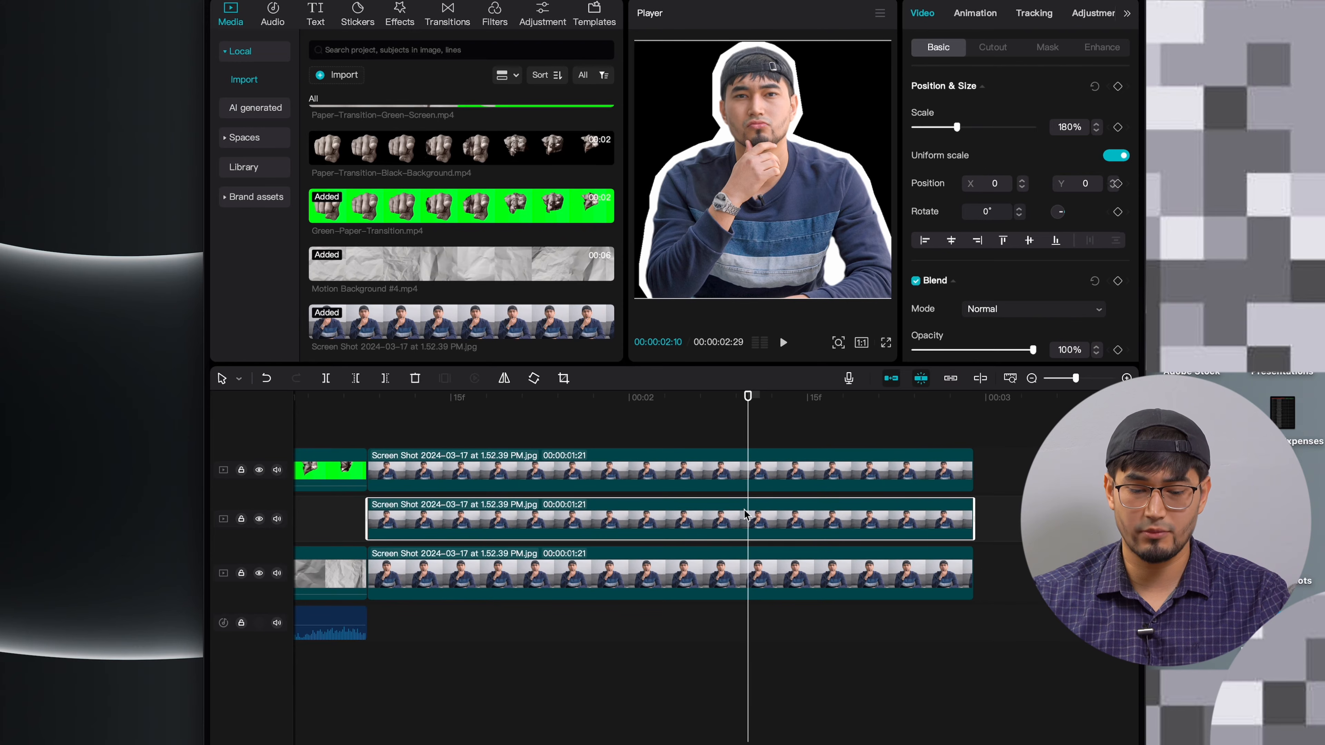
scroll(1105, 256, "down", 5)
left_click(992, 47)
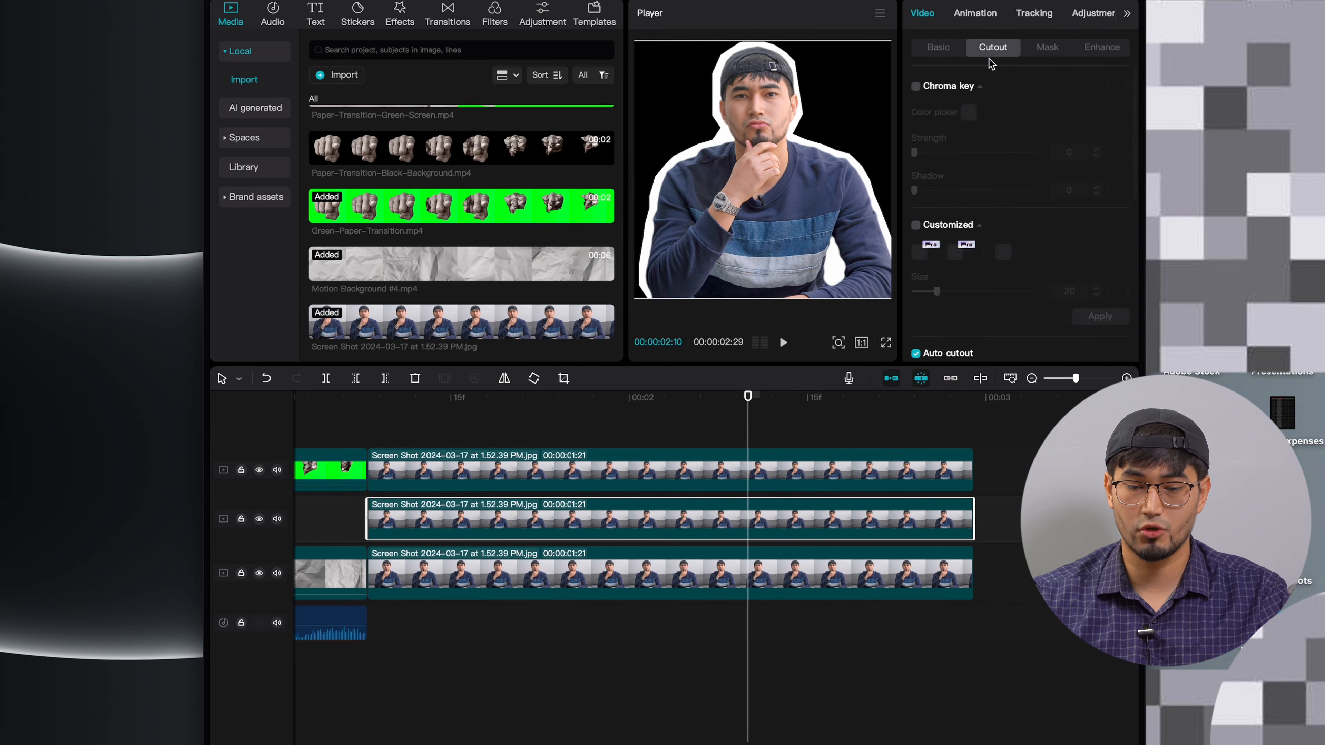
scroll(990, 167, "down", 3)
scroll(991, 167, "down", 4)
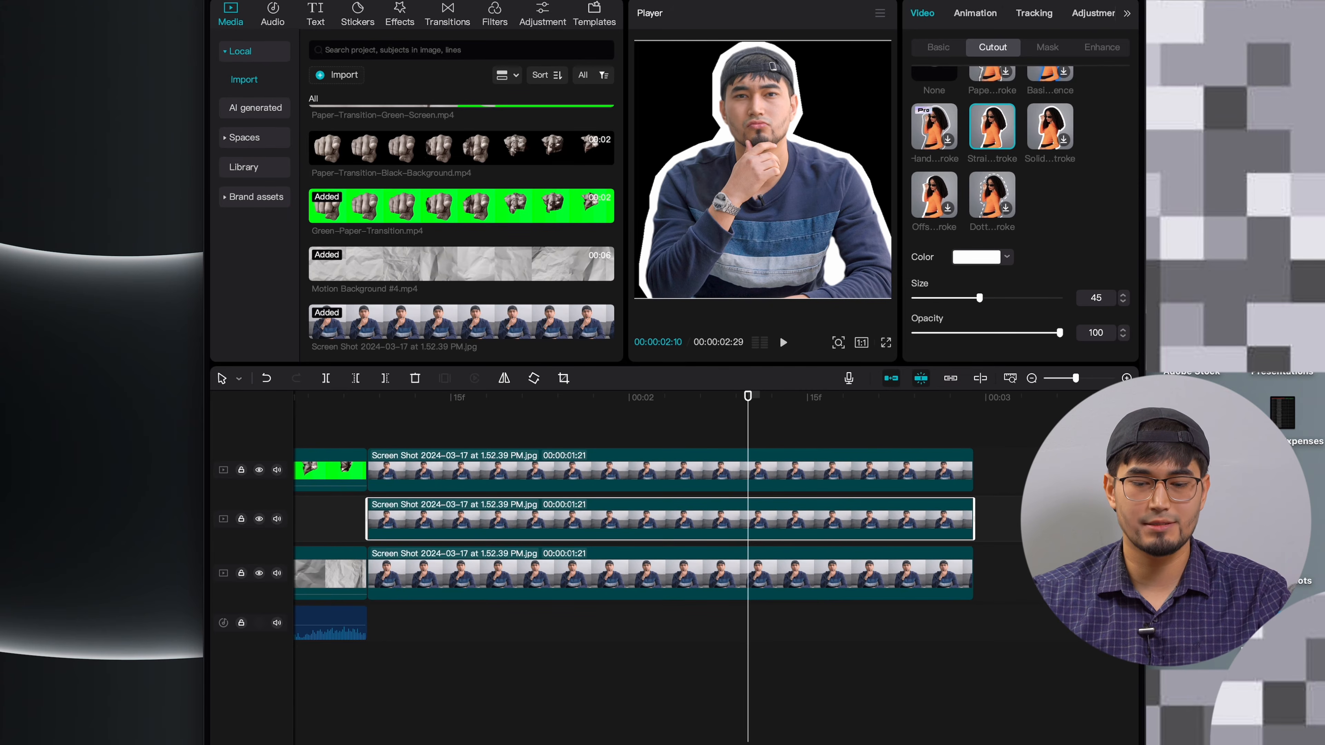
Set the stroke size of the photo clip on the uppermost track to 25.
left_click(830, 452)
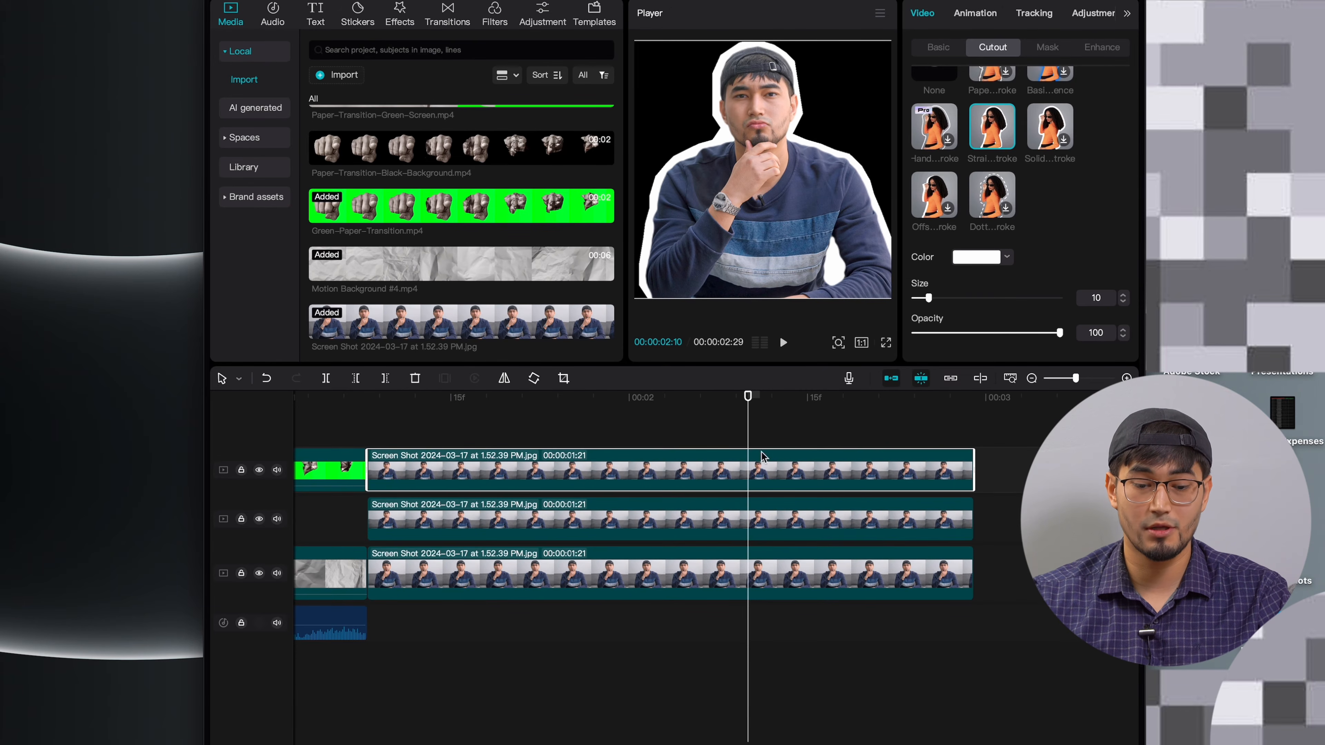
double_click(1096, 299)
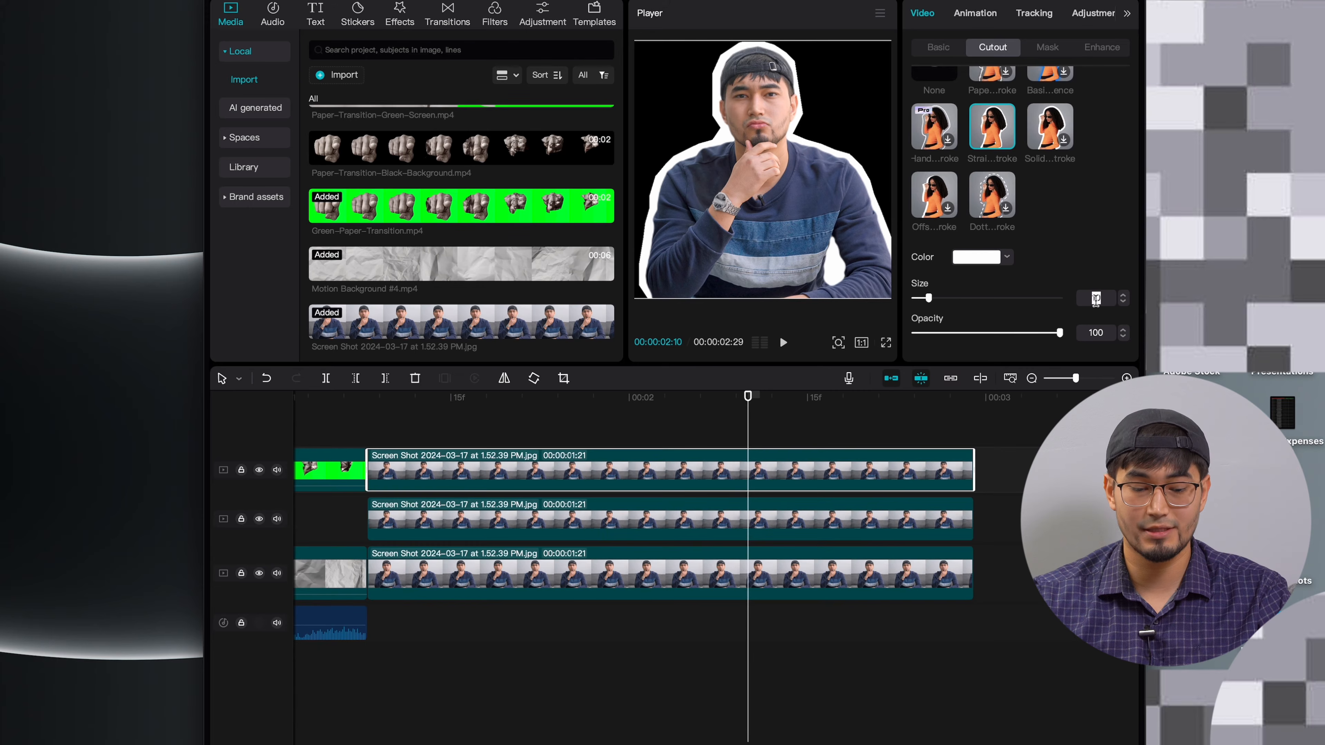
type("25")
key("Return")
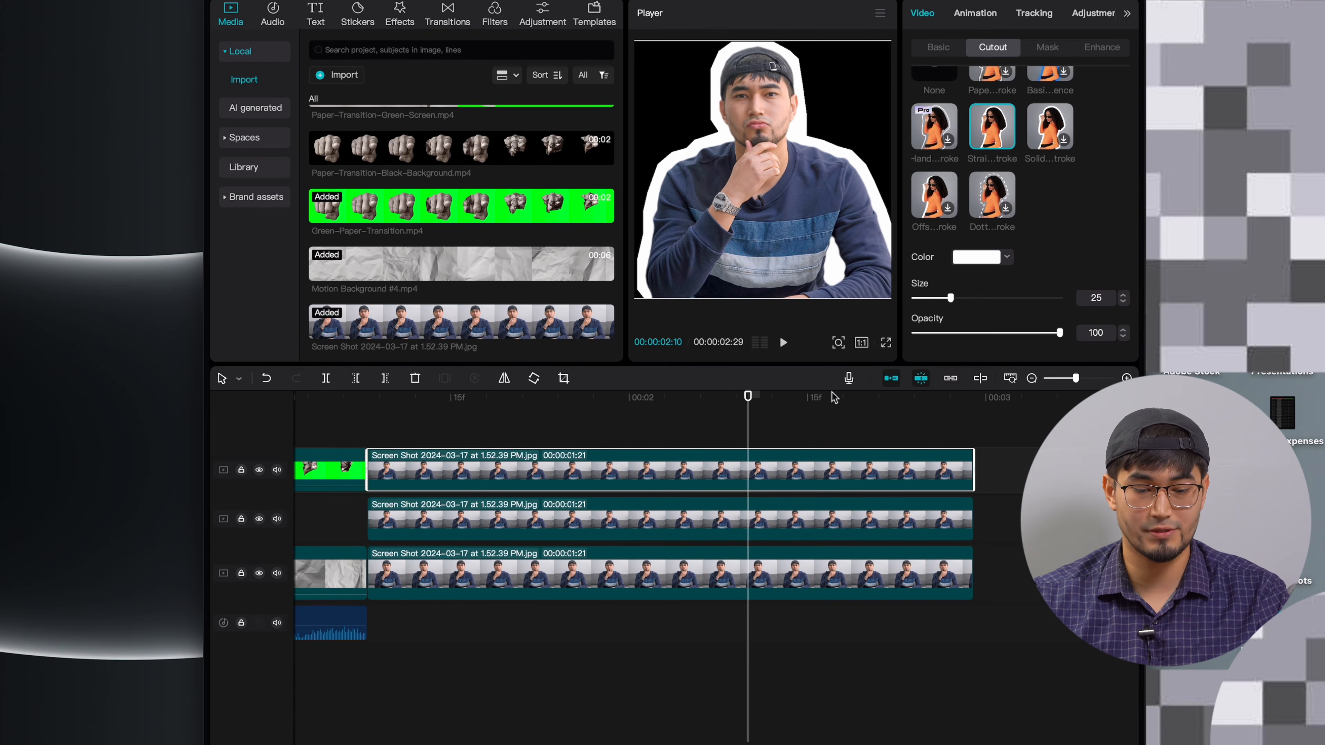
Split all three stacked photo clips together at 00:00:01:11, three frames after their start.
left_click(356, 437)
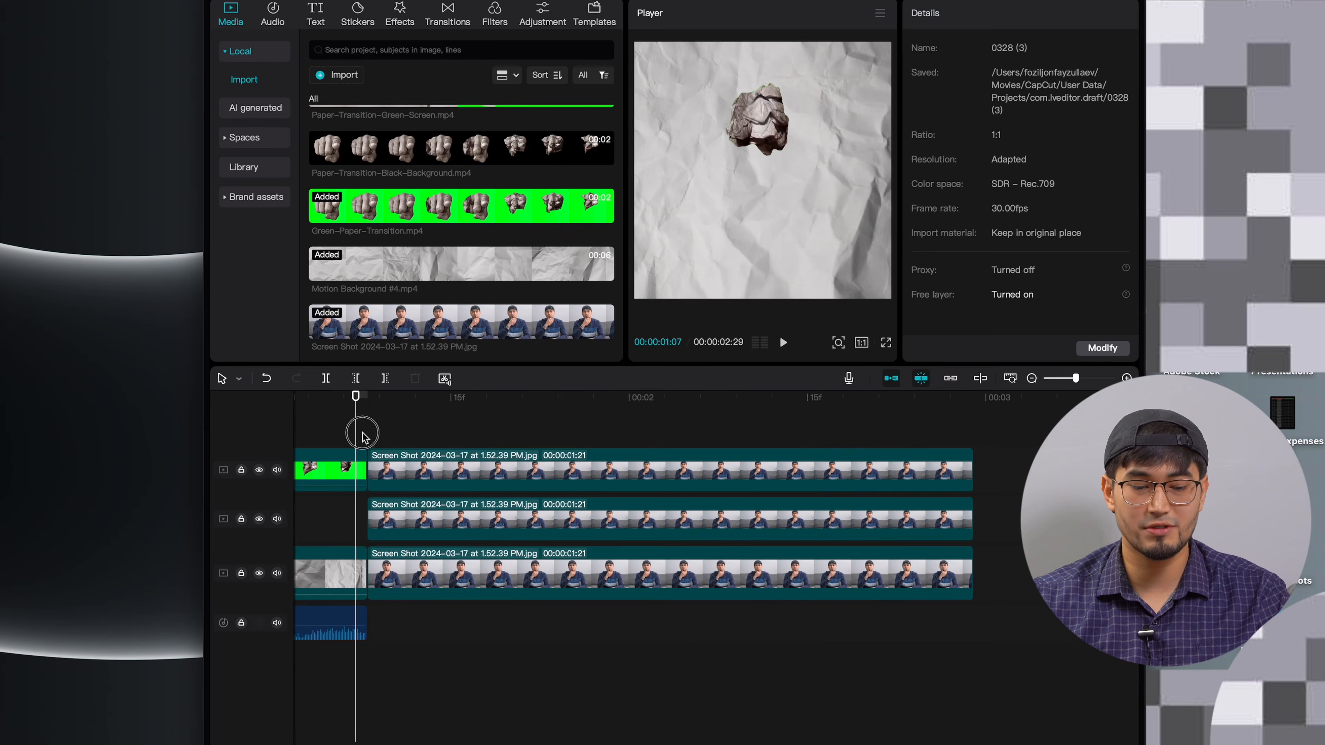
left_click(364, 437)
left_click(384, 470)
left_click(388, 519, "shift")
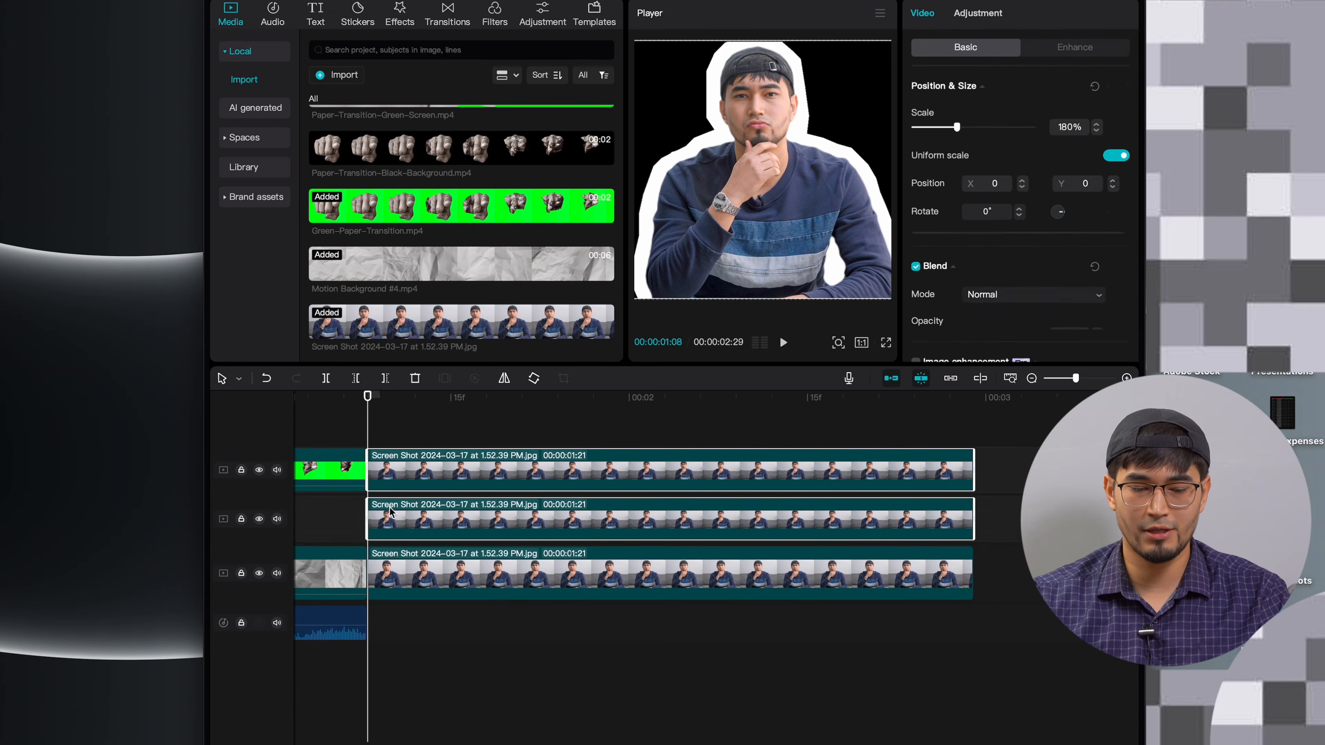
left_click(388, 560, "shift")
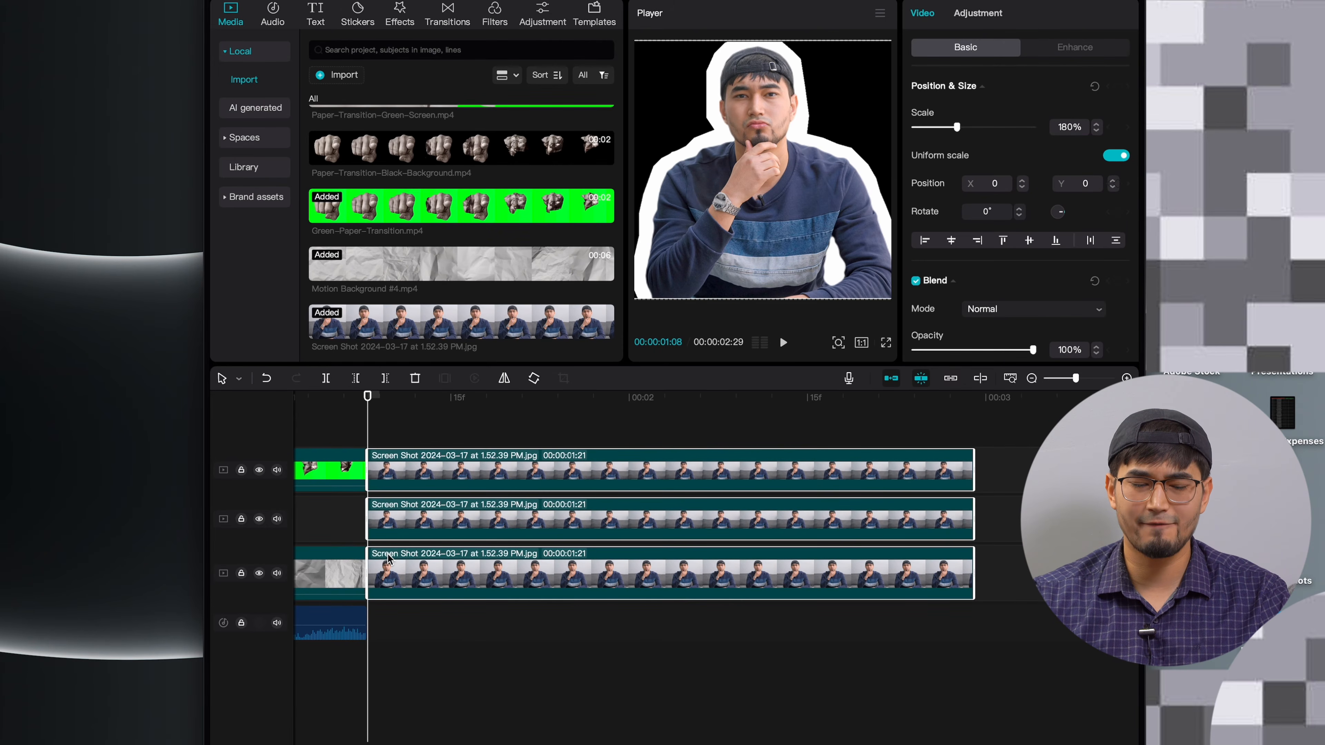
key("Right")
key("Right")
key("Right")
key("ctrl+b")
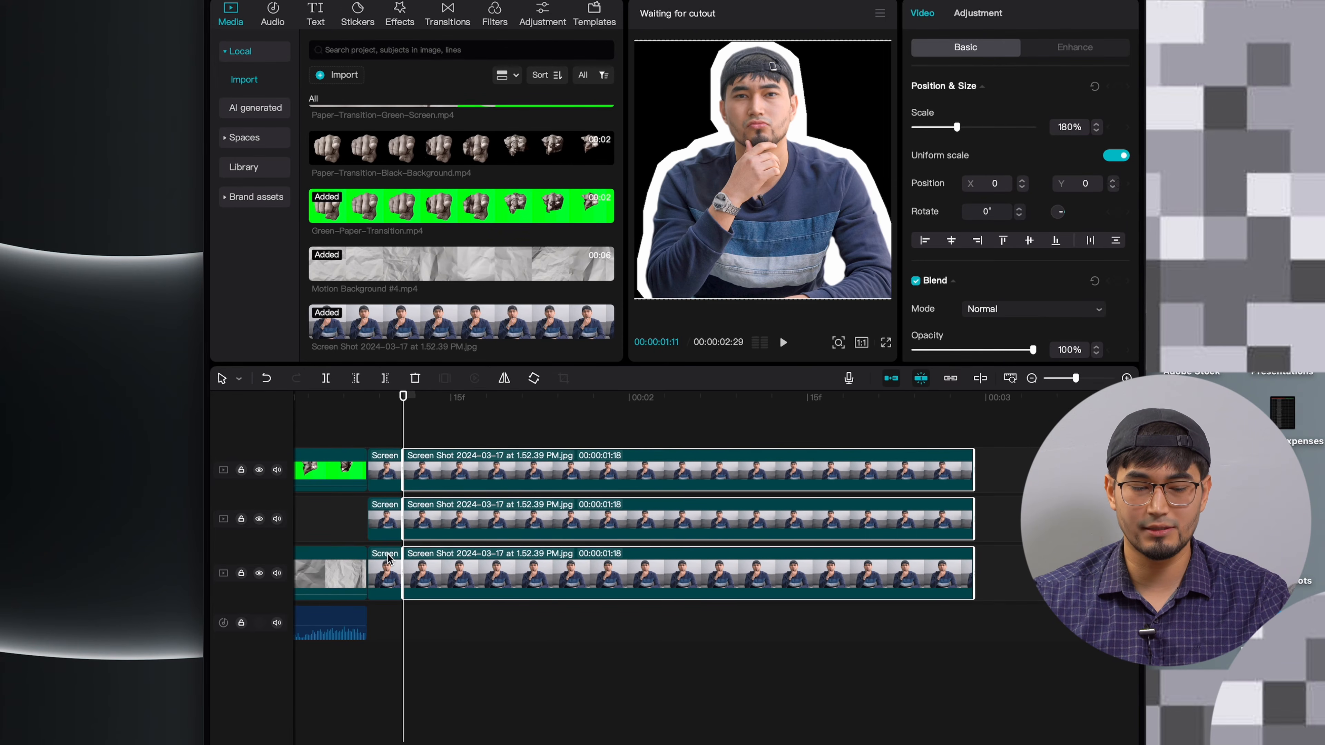
Continue splitting the three stacked photo clips together every three frames, from 00:00:01:14 until their end at 00:00:02:29.
key("Right")
key("Right")
key("Right")
key("ctrl+b")
key("Right")
key("Right")
key("Right")
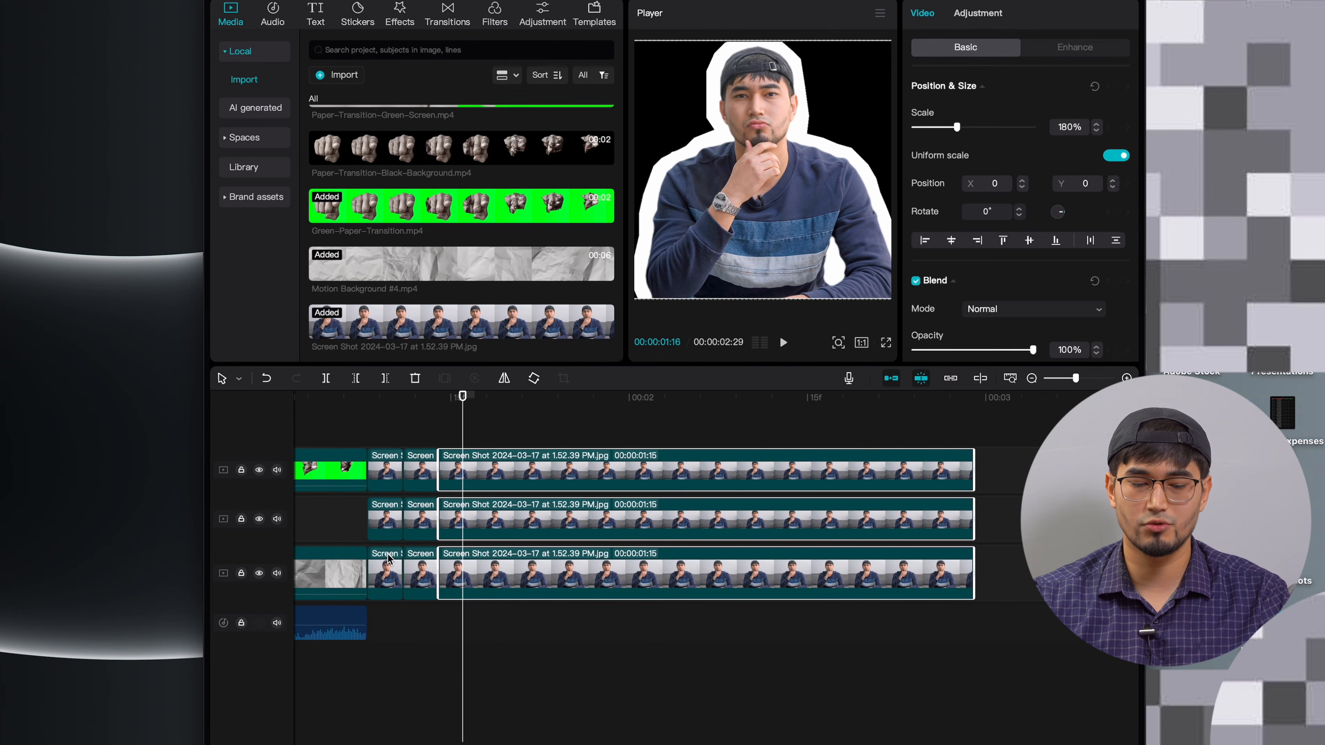
key("ctrl+b")
key("Right")
key("Right")
key("Right")
key("ctrl+b")
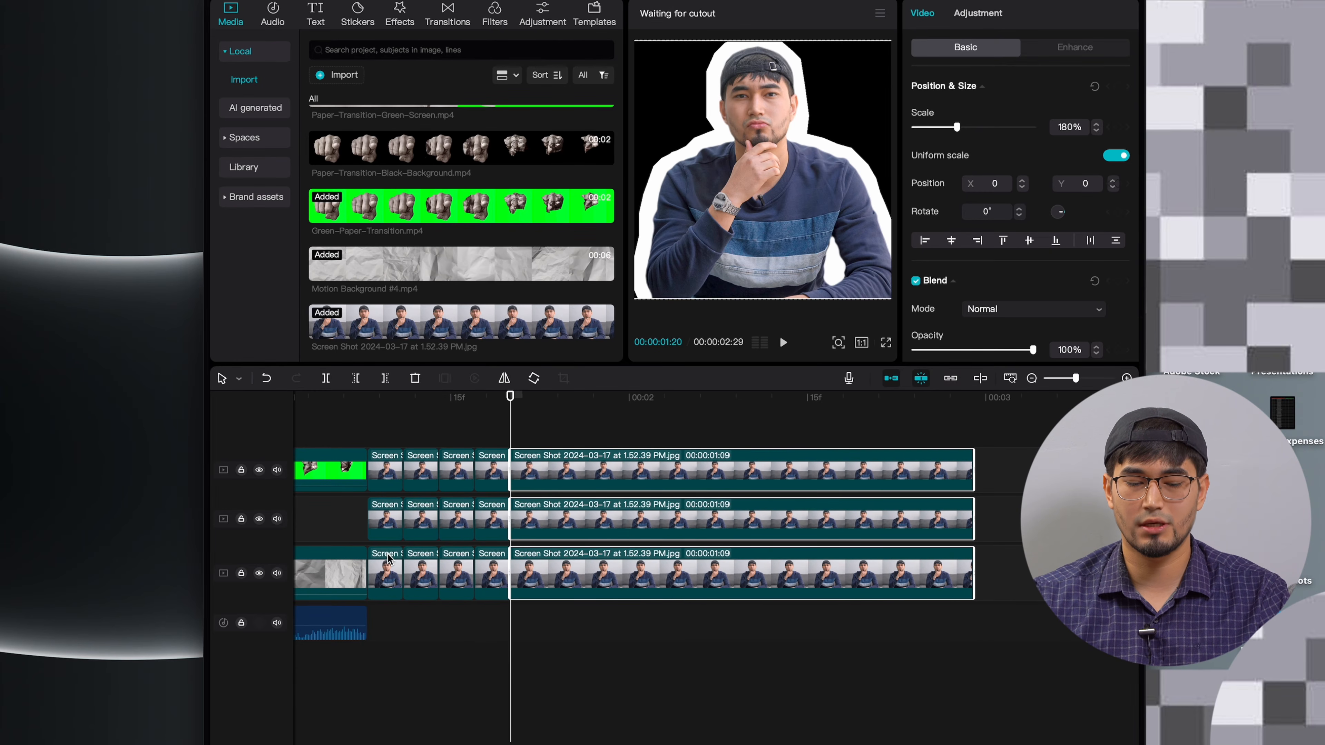
key("Right")
key("Right")
key("Right")
key("ctrl+b")
key("Right")
key("Right")
key("Right")
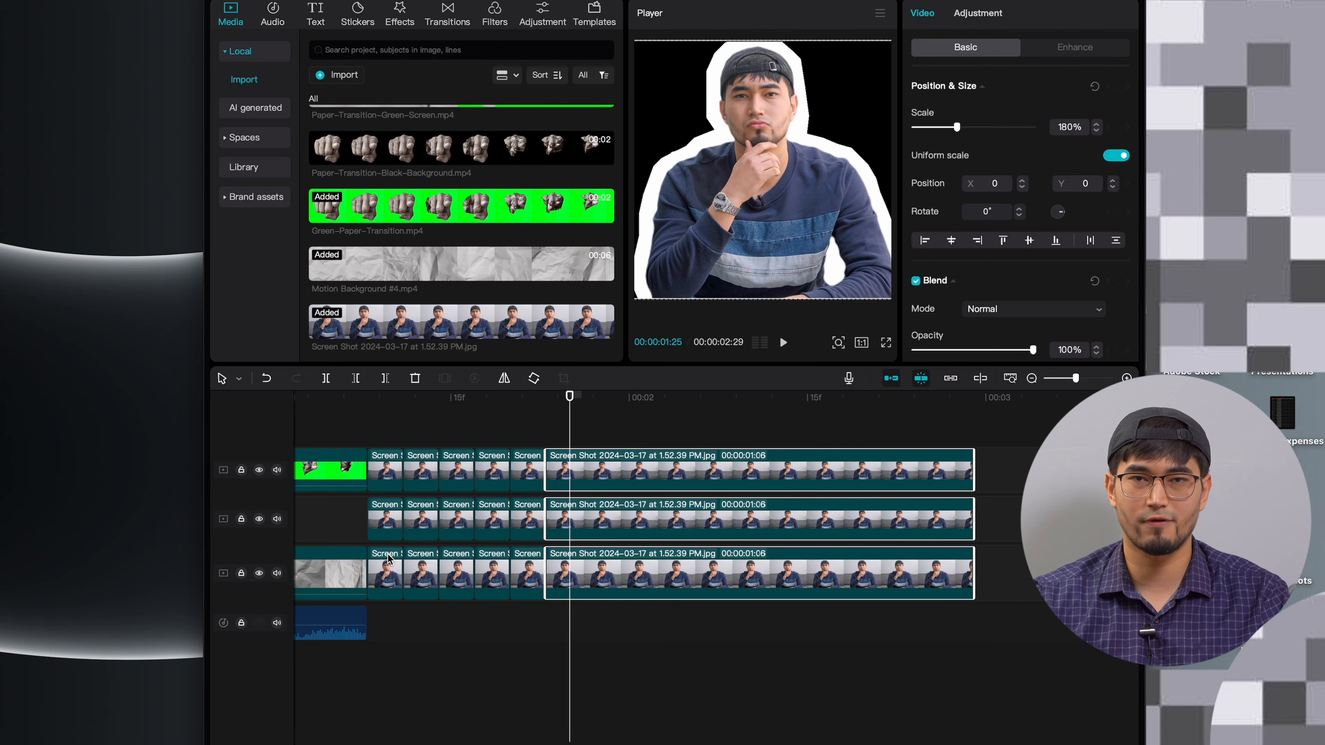
key("ctrl+b")
key("Right")
key("Right")
key("Right")
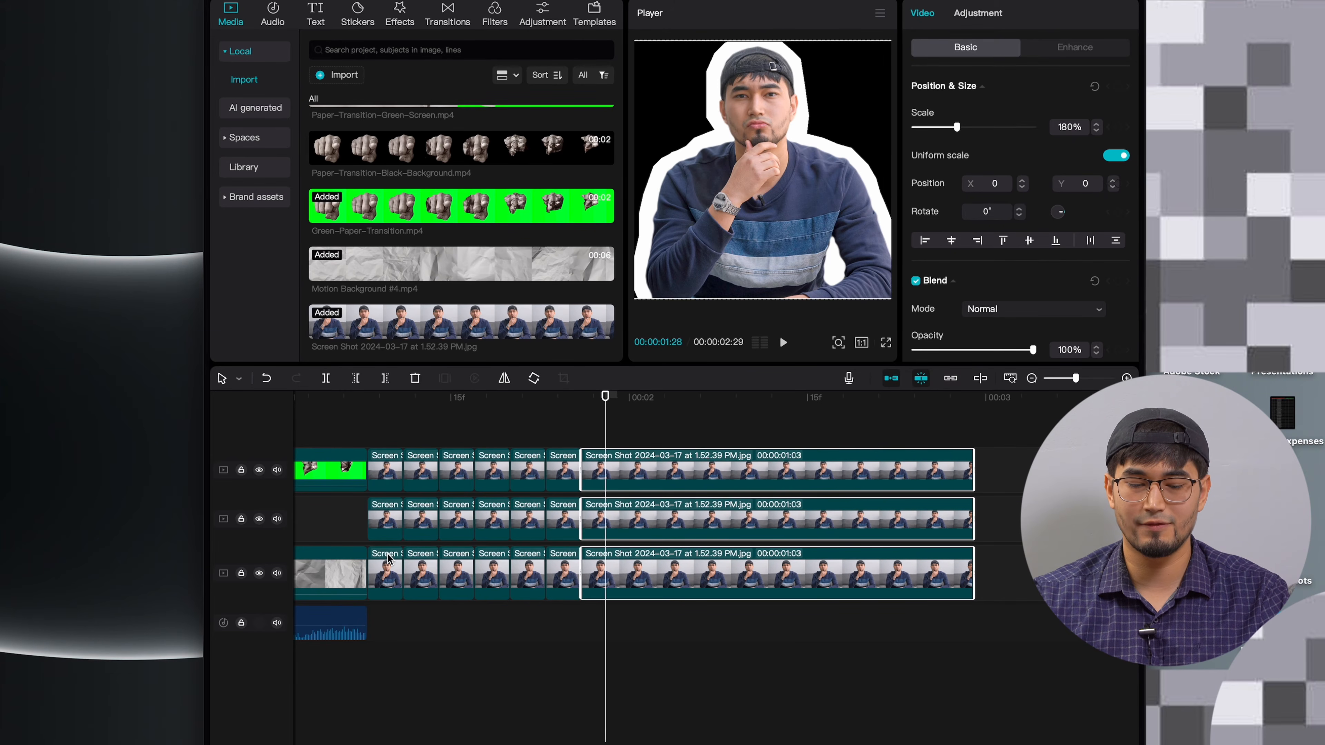
key("ctrl+b")
key("Right")
key("Right")
key("Right")
key("ctrl+b")
key("Right")
key("Right")
key("Right")
key("ctrl+b")
key("Right")
key("Right")
key("Right")
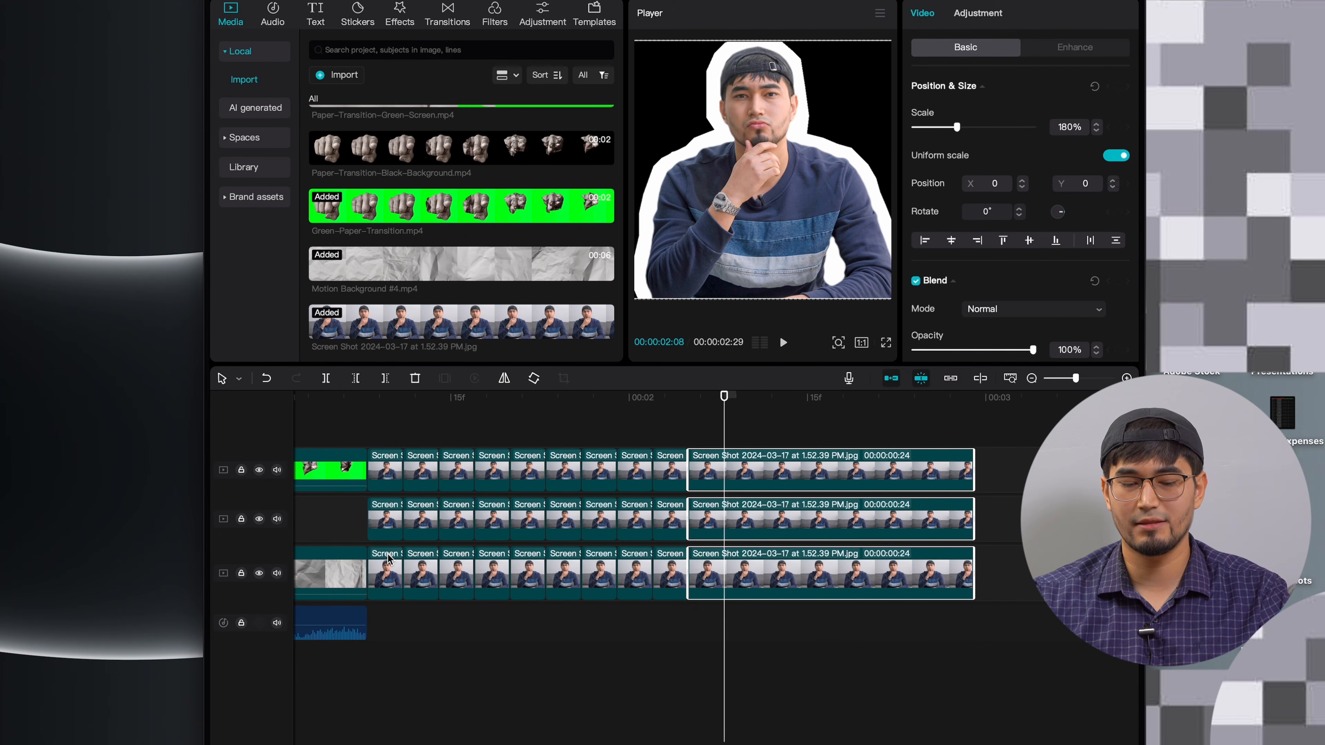
key("ctrl+b")
key("Right")
key("Right")
key("Right")
key("ctrl+b")
key("Right")
key("Right")
key("Right")
key("ctrl+b")
key("Right")
key("Right")
key("Right")
key("ctrl+b")
key("Right")
key("Right")
key("Right")
key("ctrl+b")
key("Right")
key("Right")
key("Right")
key("ctrl+b")
key("Right")
key("Right")
key("Right")
key("ctrl+b")
key("Right")
key("Right")
key("Right")
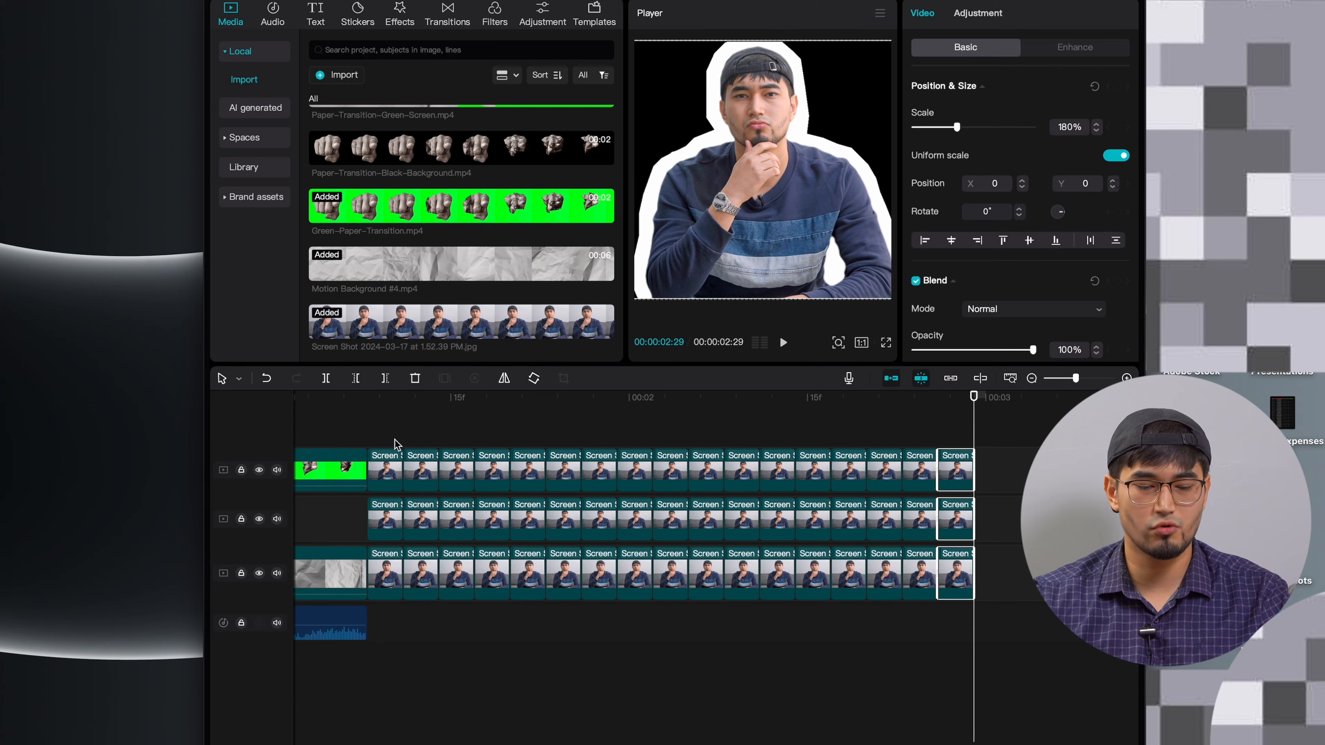
Delete the segments on the uppermost photo track so that only every third one is kept, starting with the third.
left_click(369, 436)
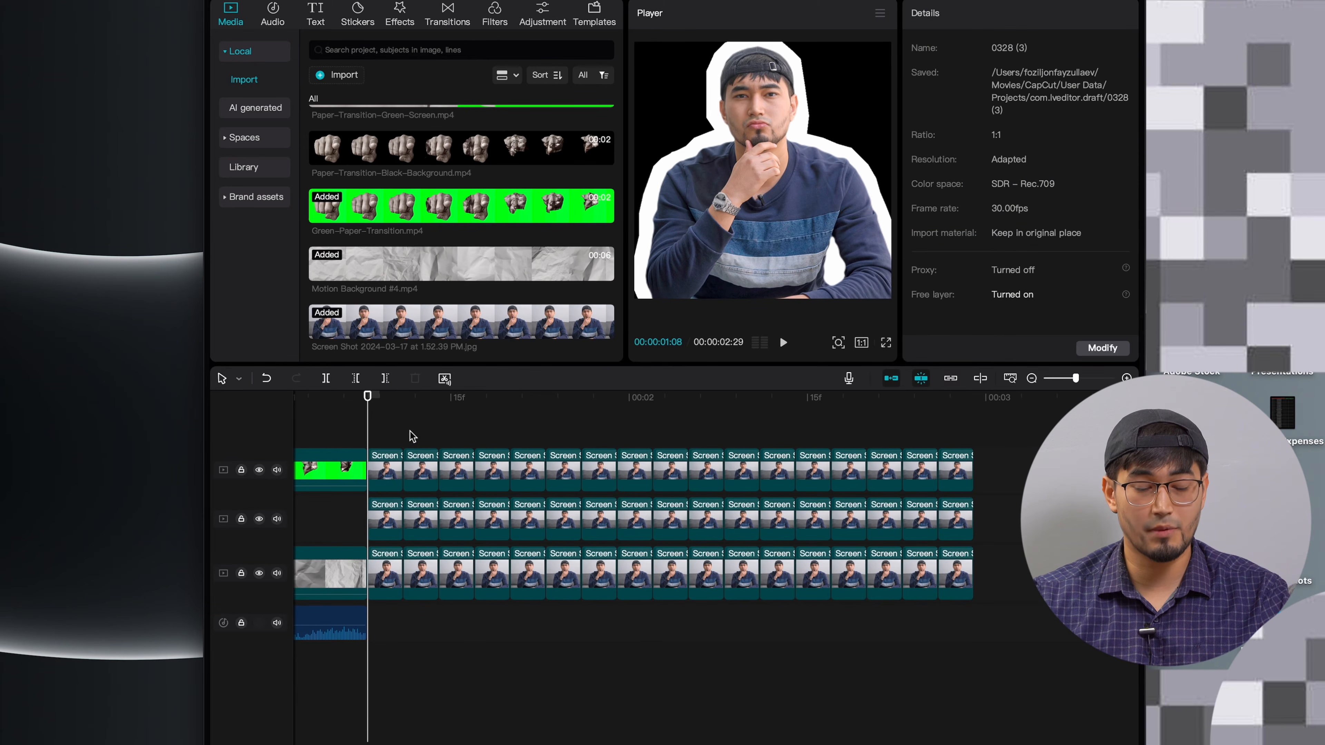
left_click(455, 452)
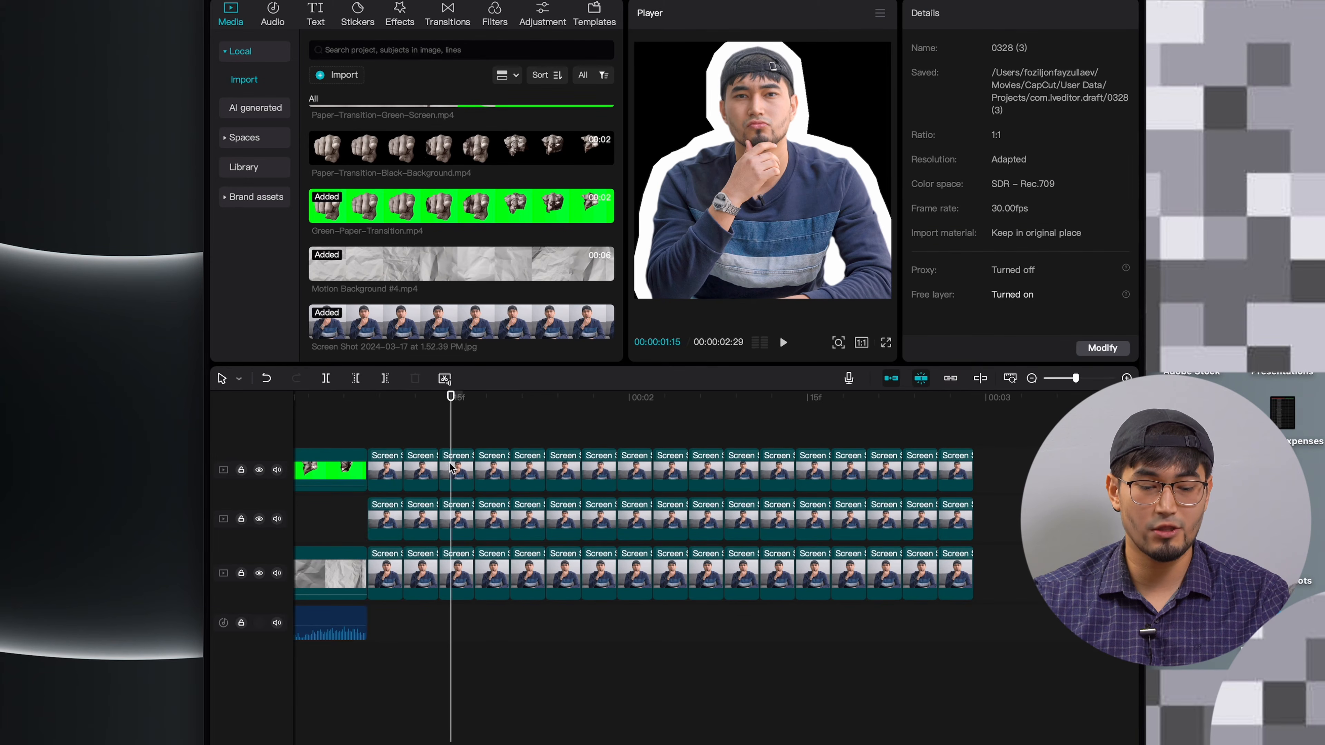
left_click(528, 470, "ctrl")
left_click_drag(383, 439, 414, 469)
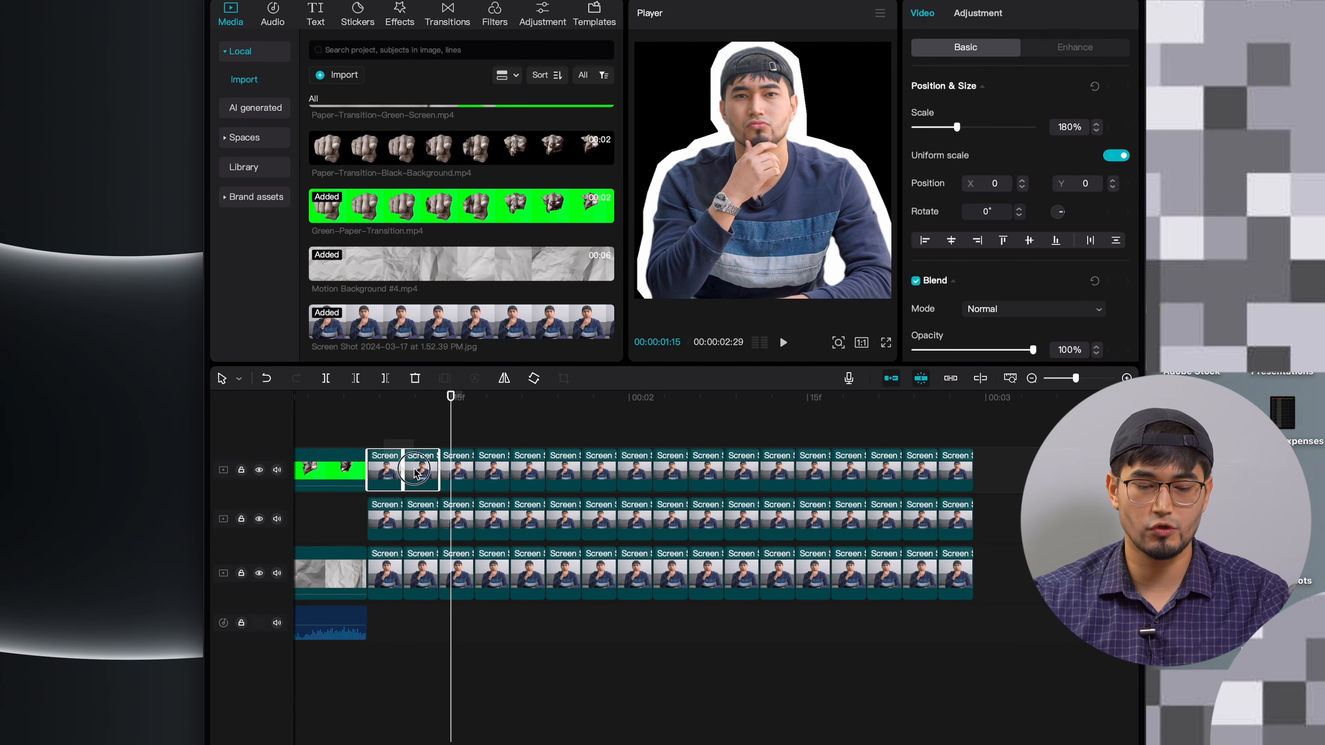
left_click_drag(503, 444, 522, 471)
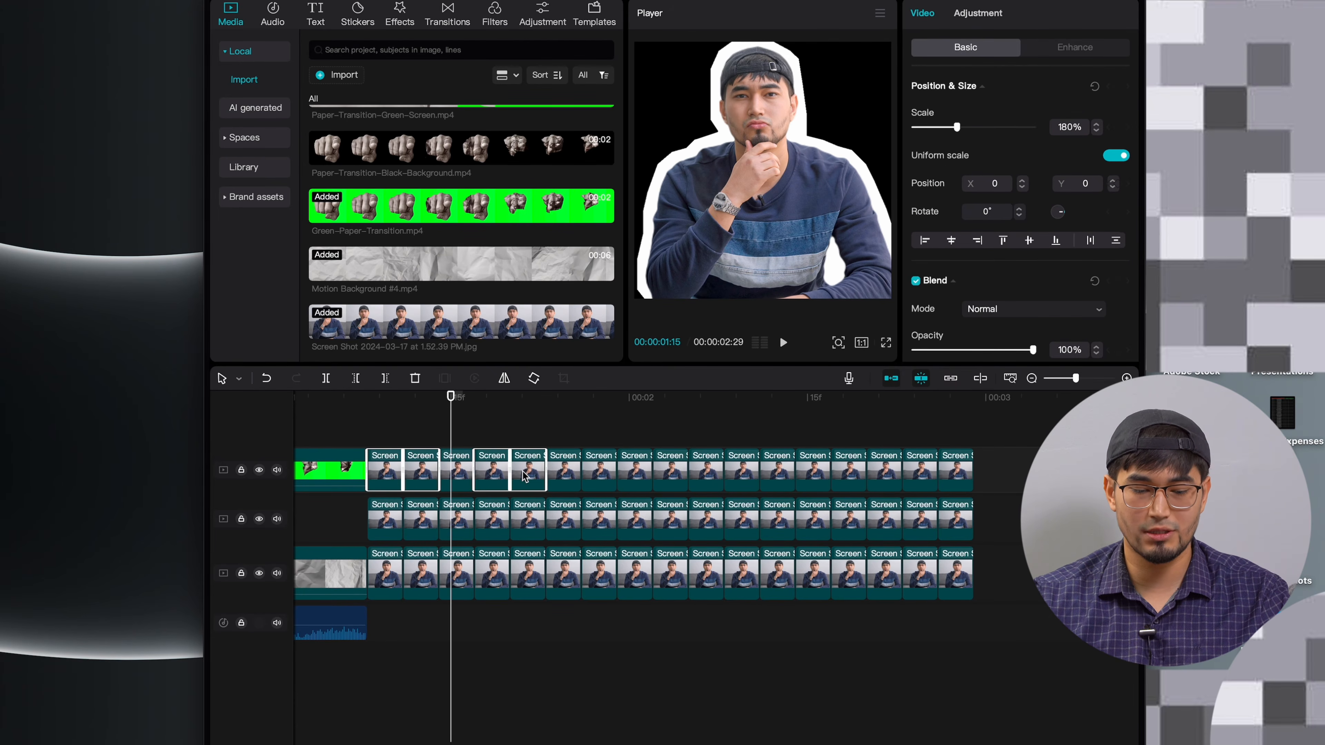
left_click_drag(606, 446, 738, 472)
key("Delete")
key("Delete")
left_click_drag(806, 436, 965, 484)
key("Delete")
key("Delete")
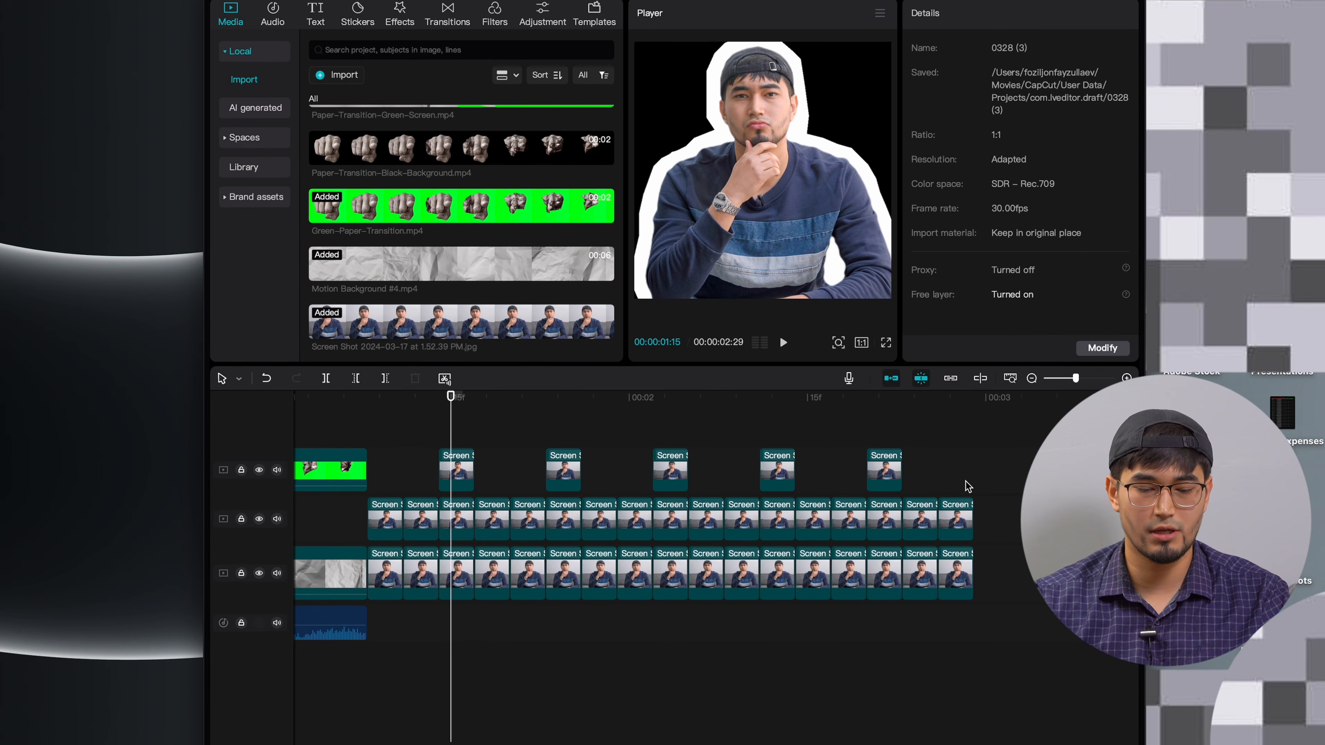
Delete the first, third, fifth, seventh, ninth and eleventh photo segments on the middle track.
left_click(381, 518)
left_click(415, 490)
left_click(414, 510)
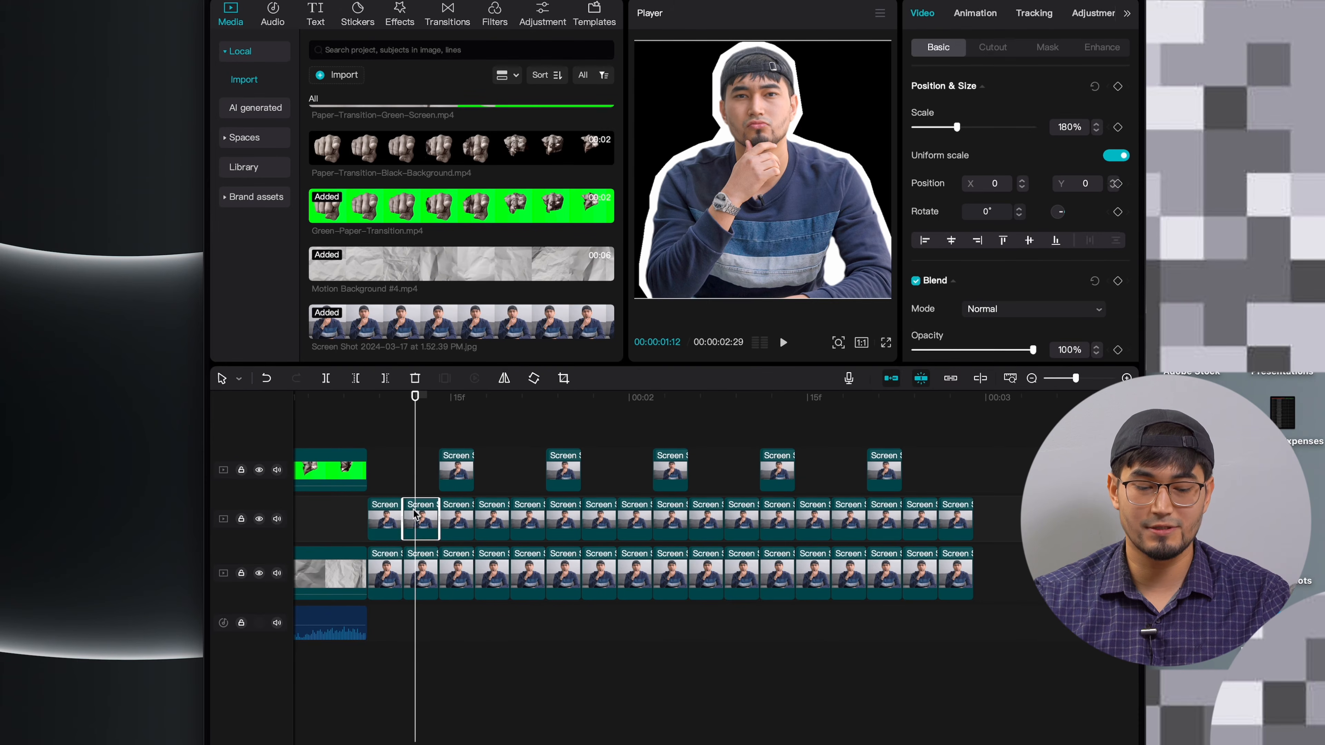
left_click(389, 490)
left_click(388, 516)
left_click(456, 520, "shift")
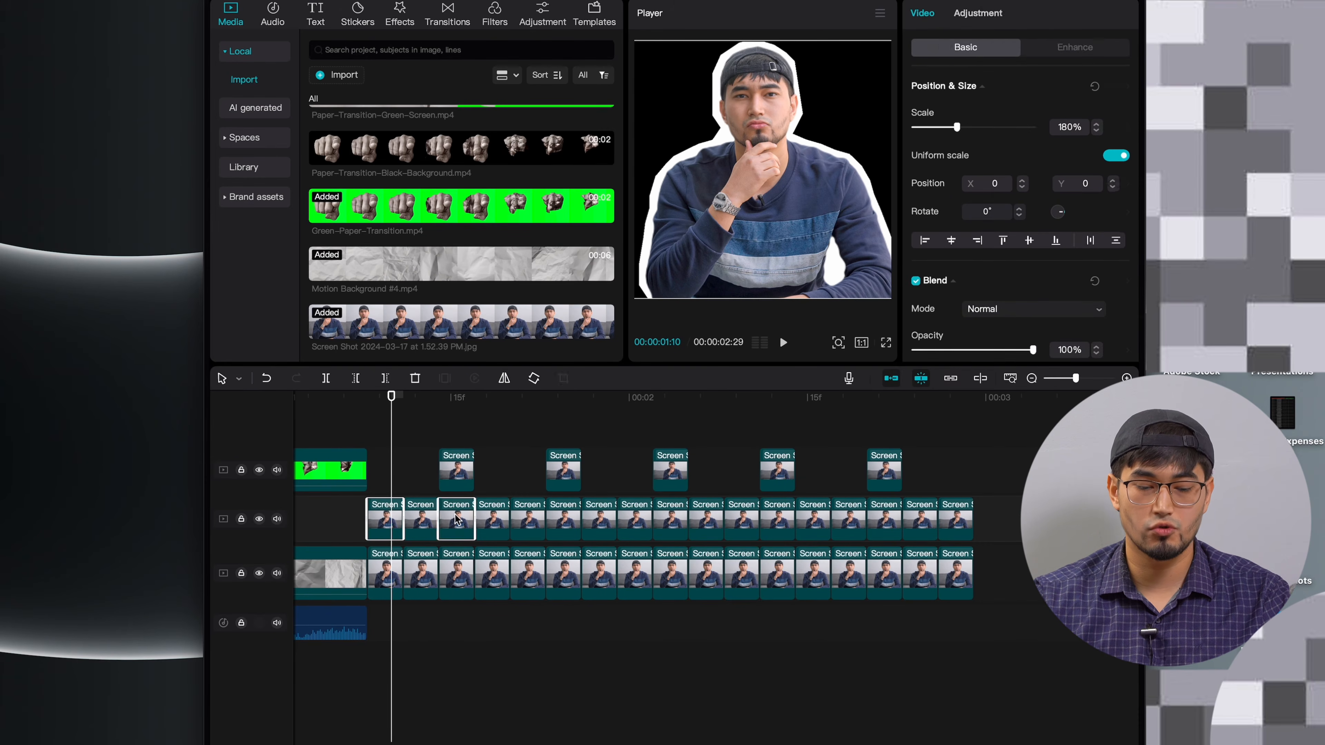
left_click(526, 520, "shift")
left_click(593, 519, "shift")
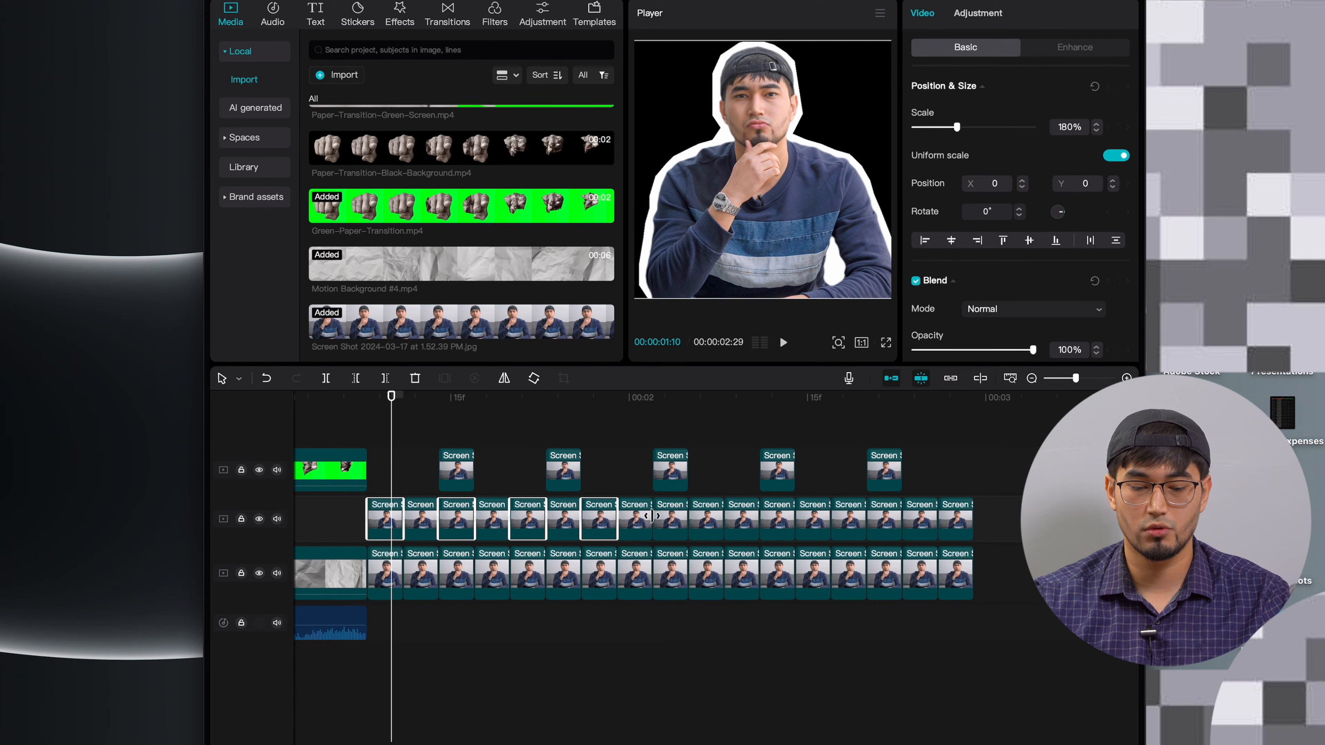
left_click(670, 521, "shift")
left_click(740, 516, "shift")
key("Delete")
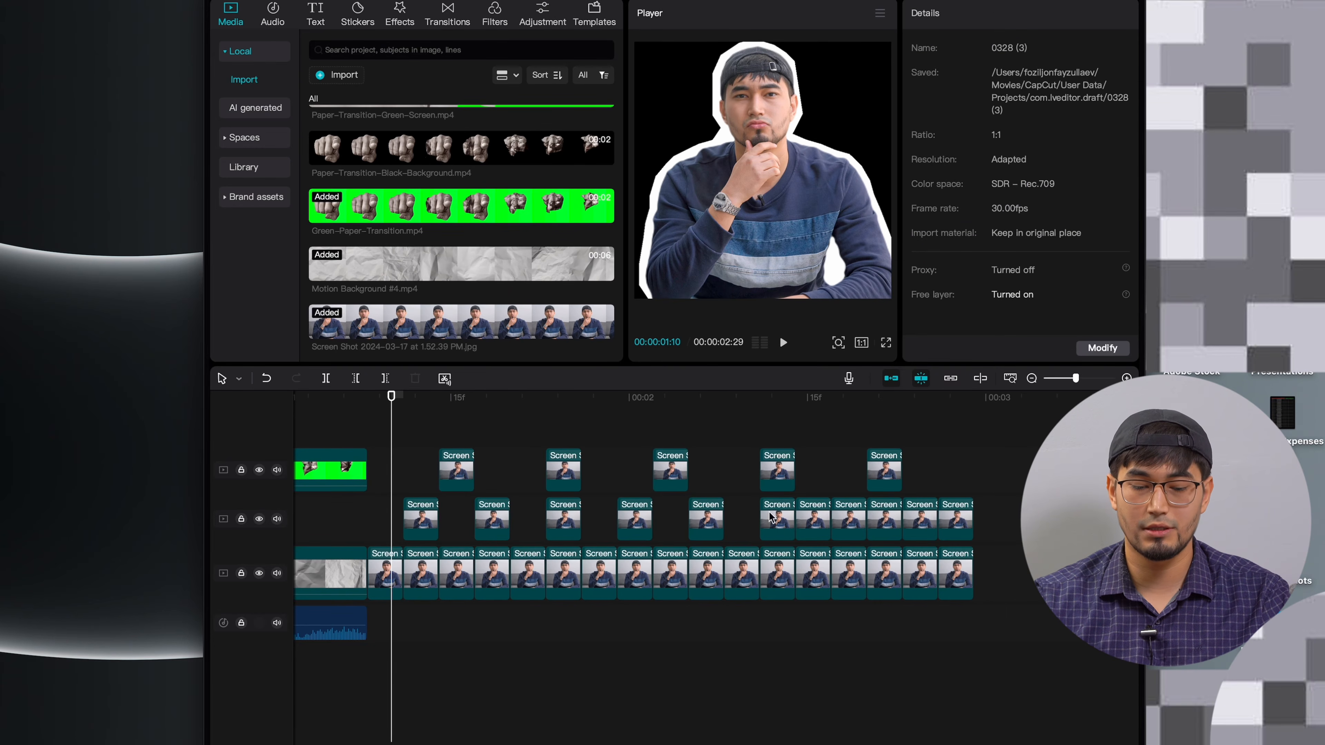
Remove every other segment from the rest of the middle track: the thirteenth, fifteenth and seventeenth.
left_click(823, 520)
left_click(881, 522, "shift")
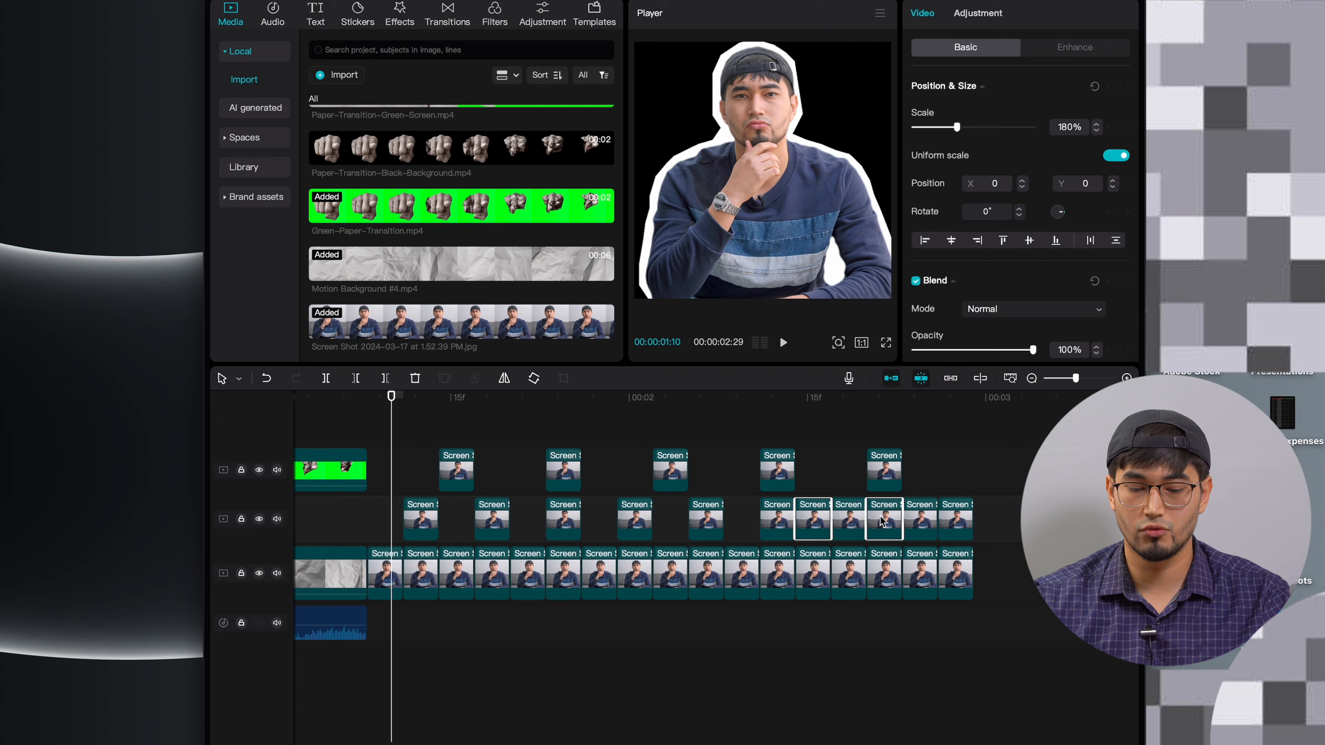
left_click(945, 522, "shift")
key("Delete")
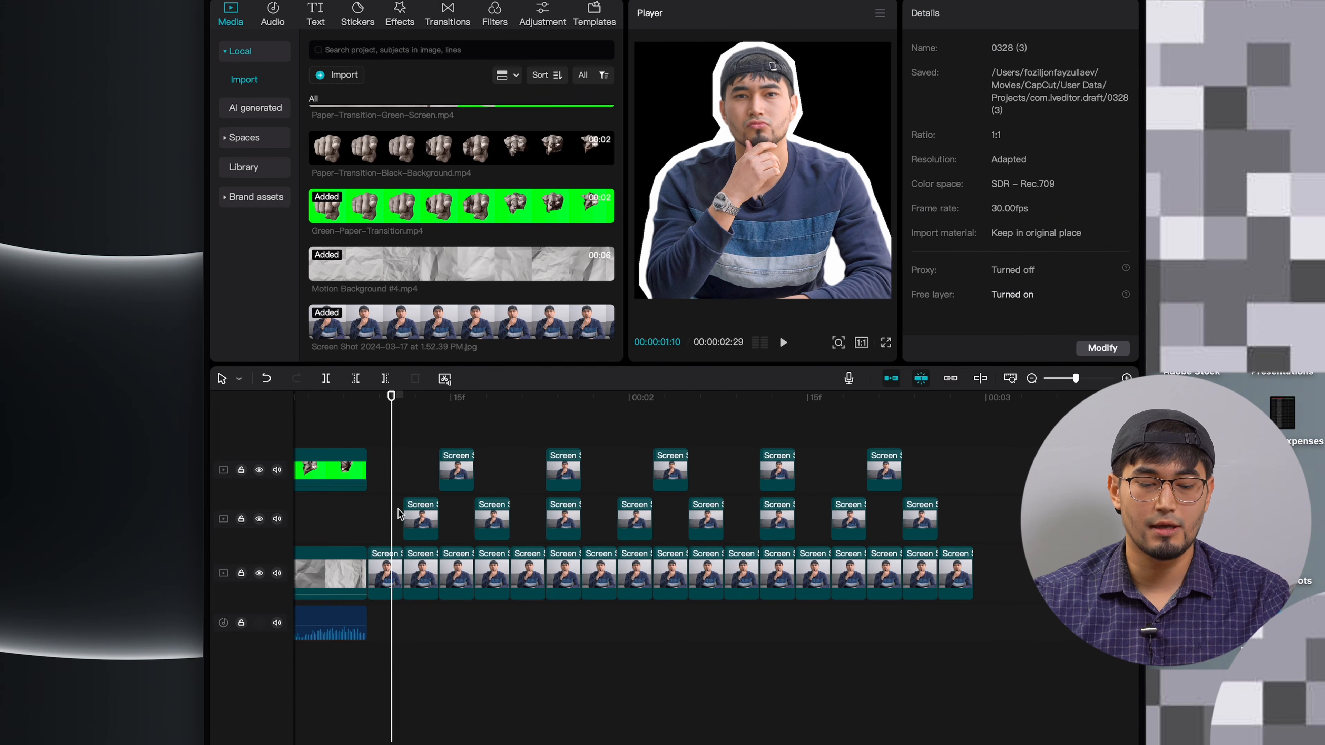
Play back the alternating photo segments from the end of the paper transition.
left_click(364, 513)
key("space")
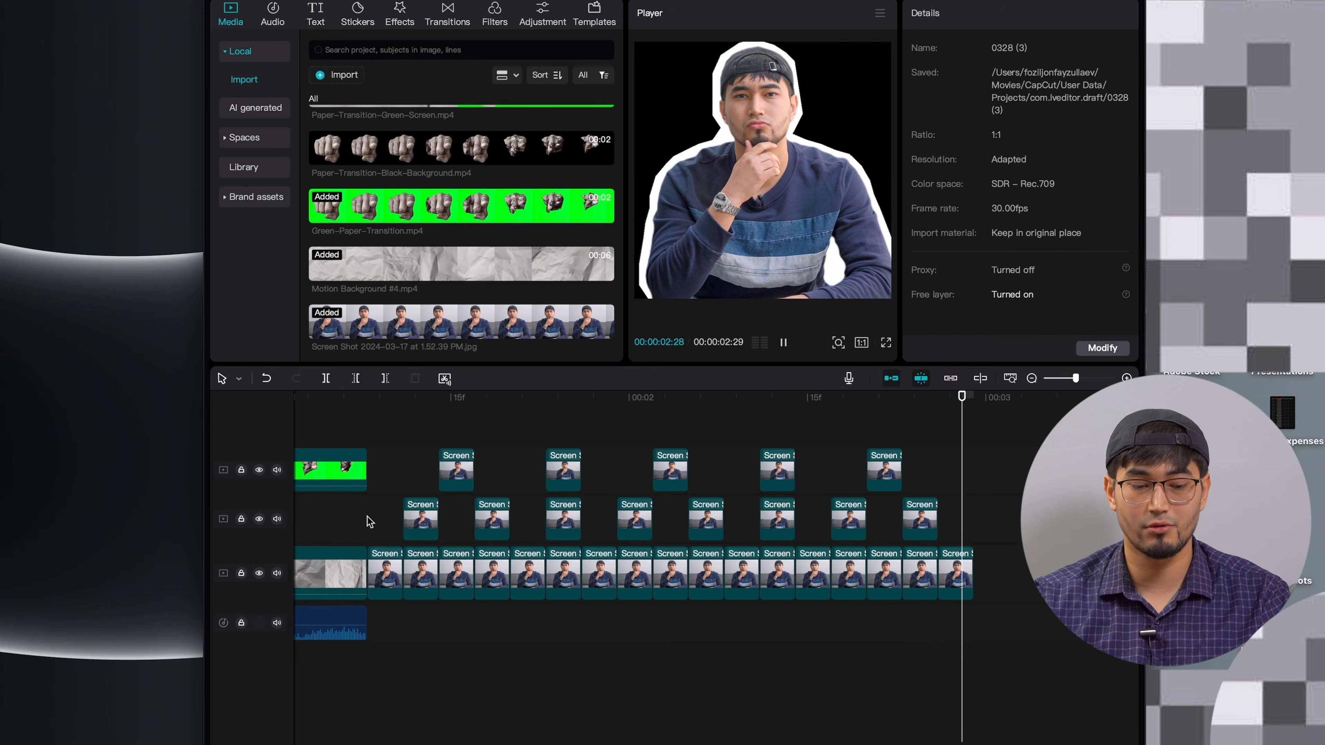
left_click(371, 490)
left_click(392, 453)
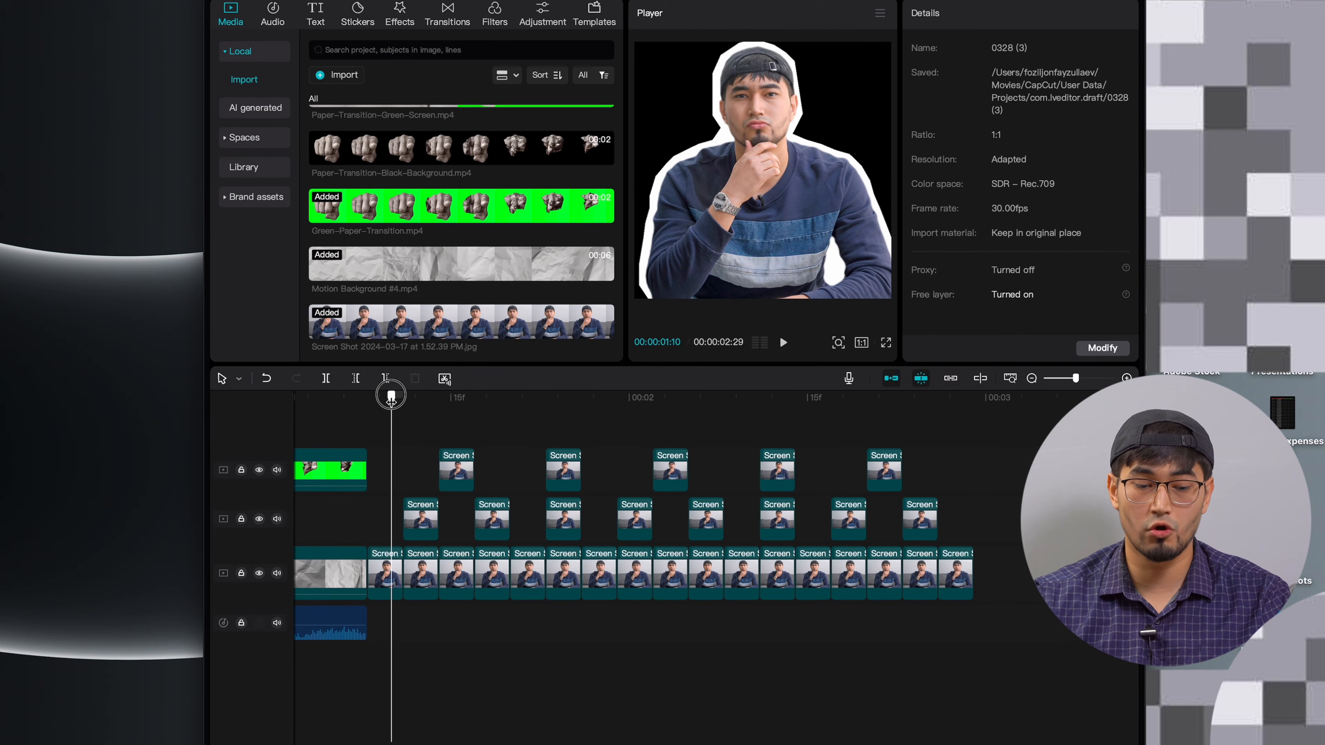
Adjust the stroke size of the middle-track photo segment at 00:00:01:18 so its outline differs from its neighbours.
left_click_drag(392, 396, 486, 426)
left_click(492, 510)
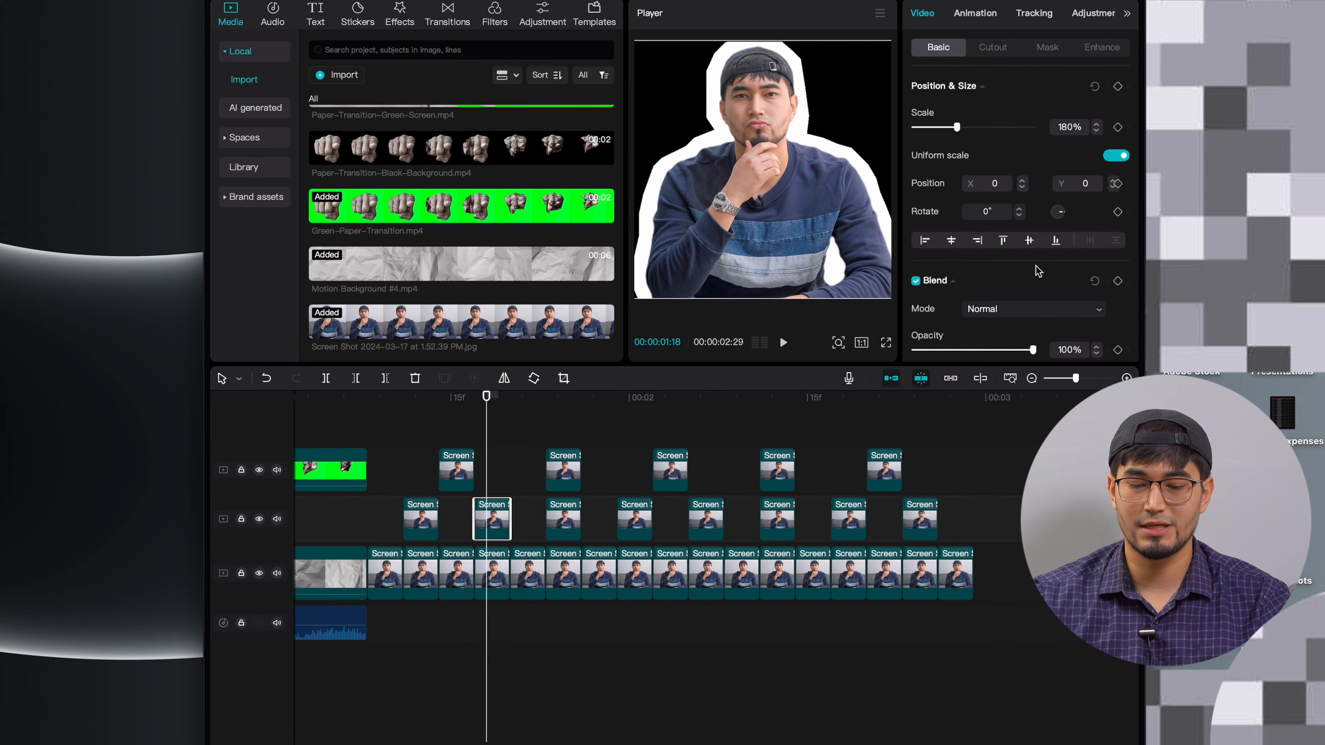
scroll(1038, 270, "down", 5)
left_click(992, 48)
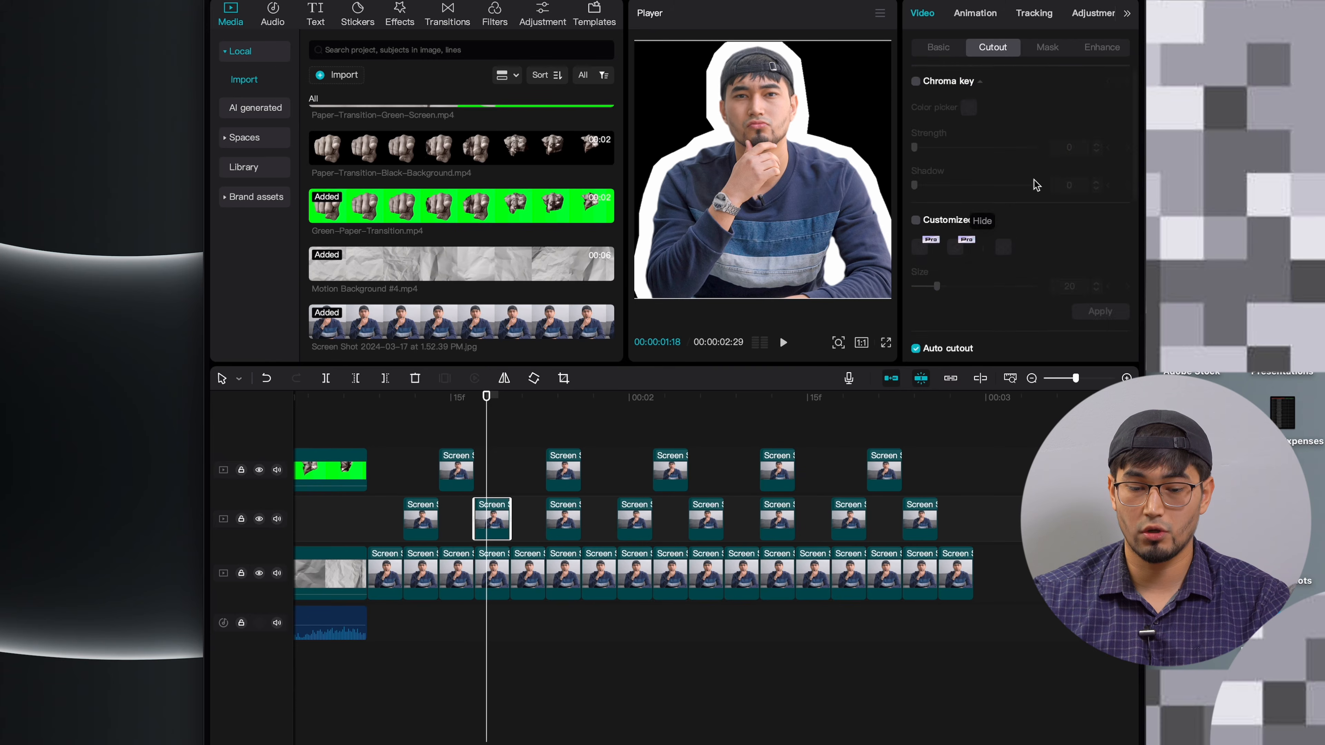
scroll(1046, 285, "down", 5)
left_click_drag(996, 297, 947, 297)
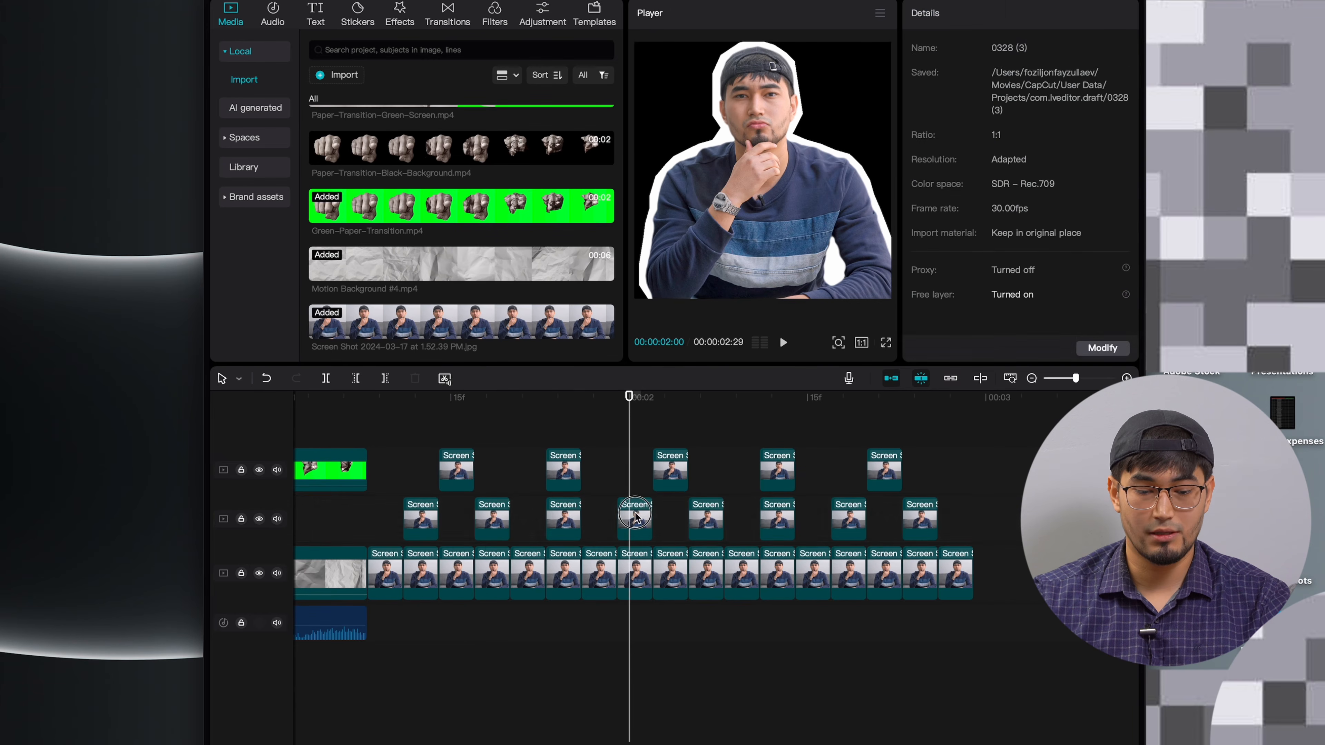
Increase the stroke size of the middle-track photo segment at 00:00:02:00 to about 49.
left_click(634, 520)
scroll(1048, 291, "down", 5)
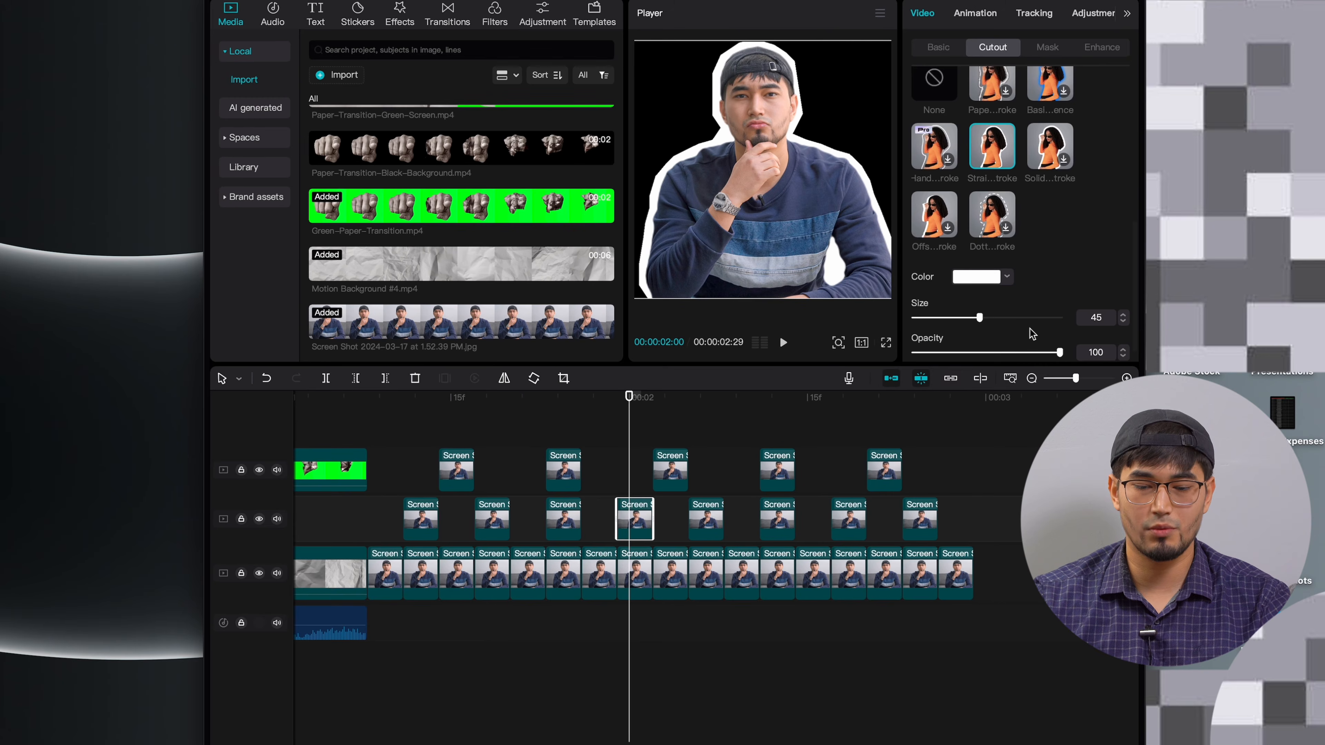
mouse_move(979, 317)
left_mouse_down()
mouse_move(968, 316)
mouse_move(1006, 316)
mouse_move(984, 313)
left_mouse_up()
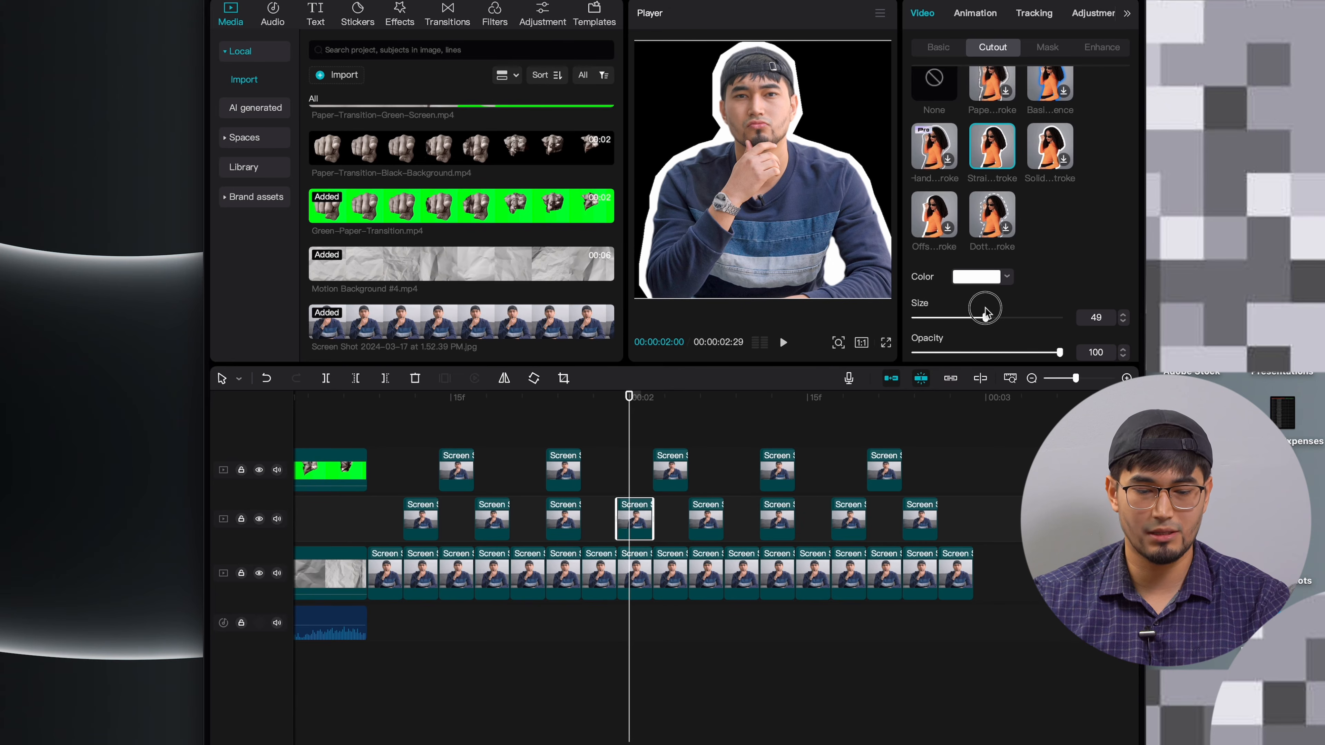
Reduce the stroke size of the top-track photo segment at 00:00:02:11 so its outline differs from its neighbours.
left_click(760, 440)
left_click(778, 461)
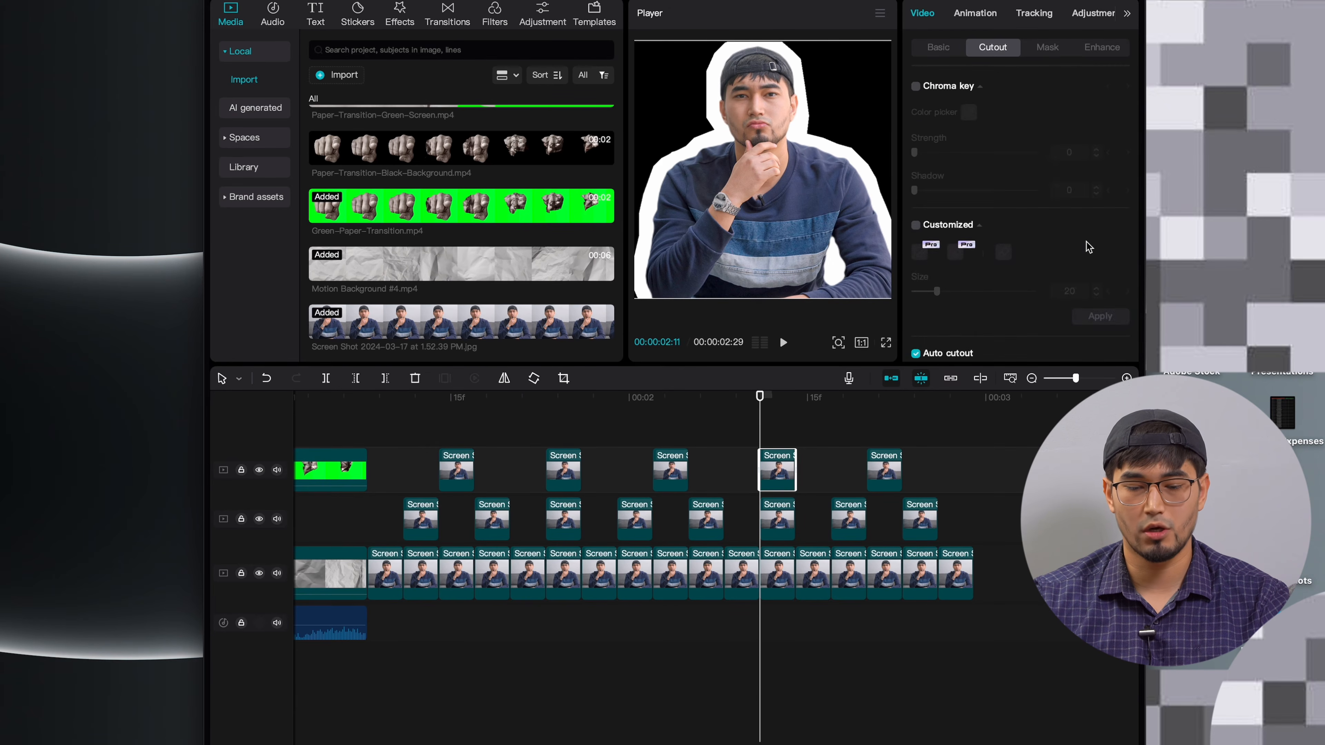
scroll(1089, 248, "down", 5)
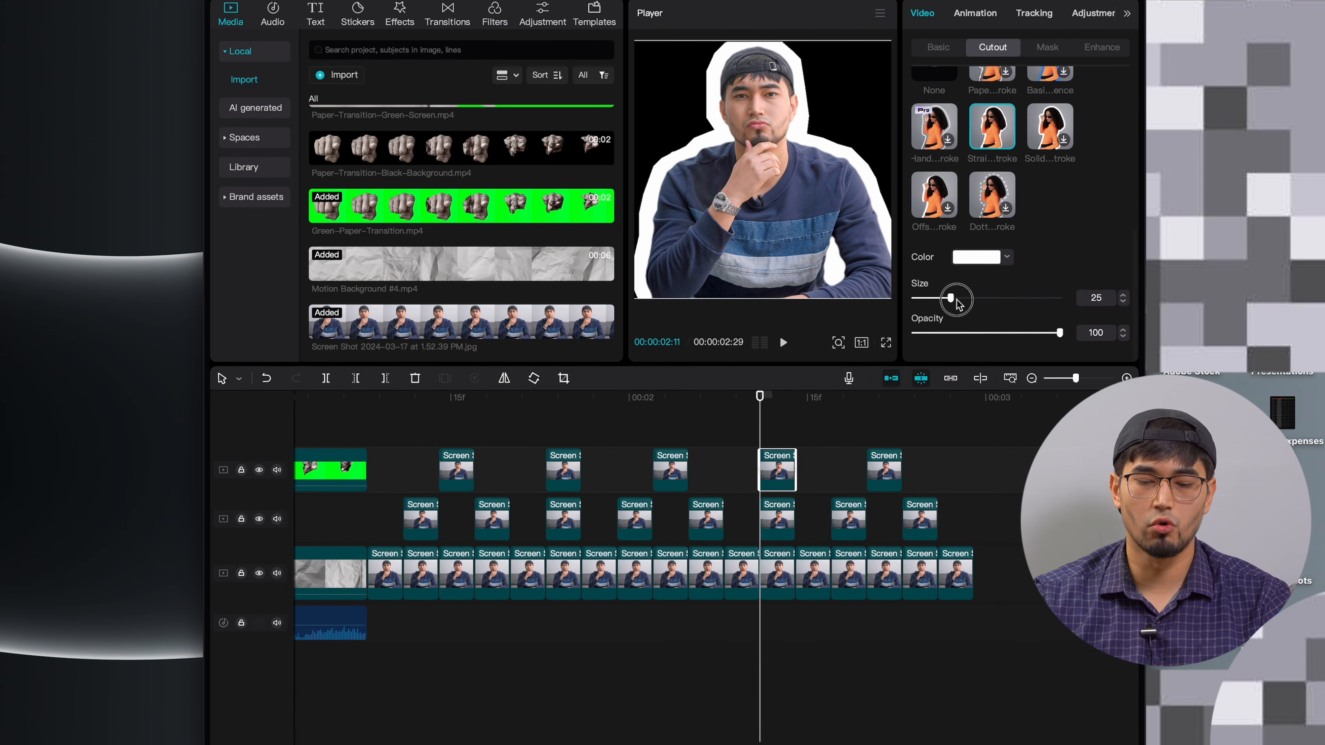
left_click_drag(959, 305, 936, 304)
Play back the photo segments from the end of the paper transition to check the changing outline.
left_click(880, 438)
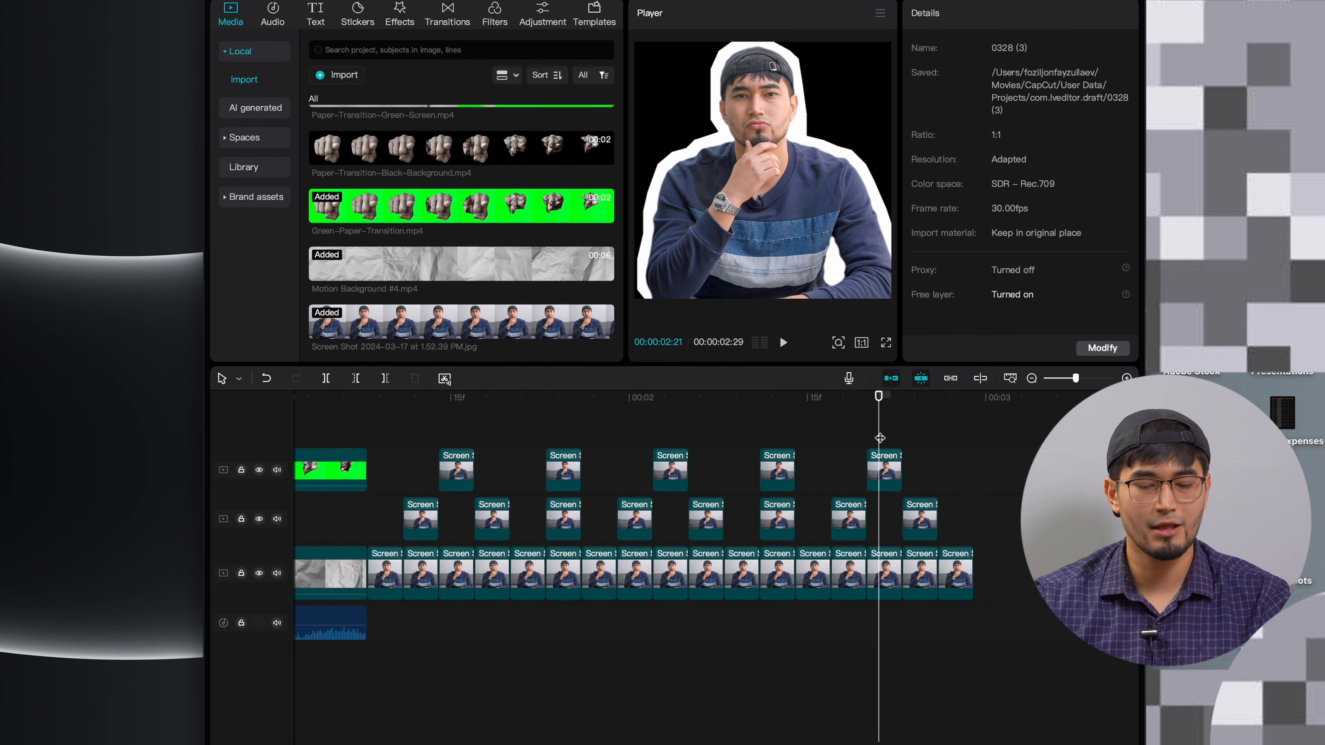
key("super+minus")
left_click(573, 441)
key("space")
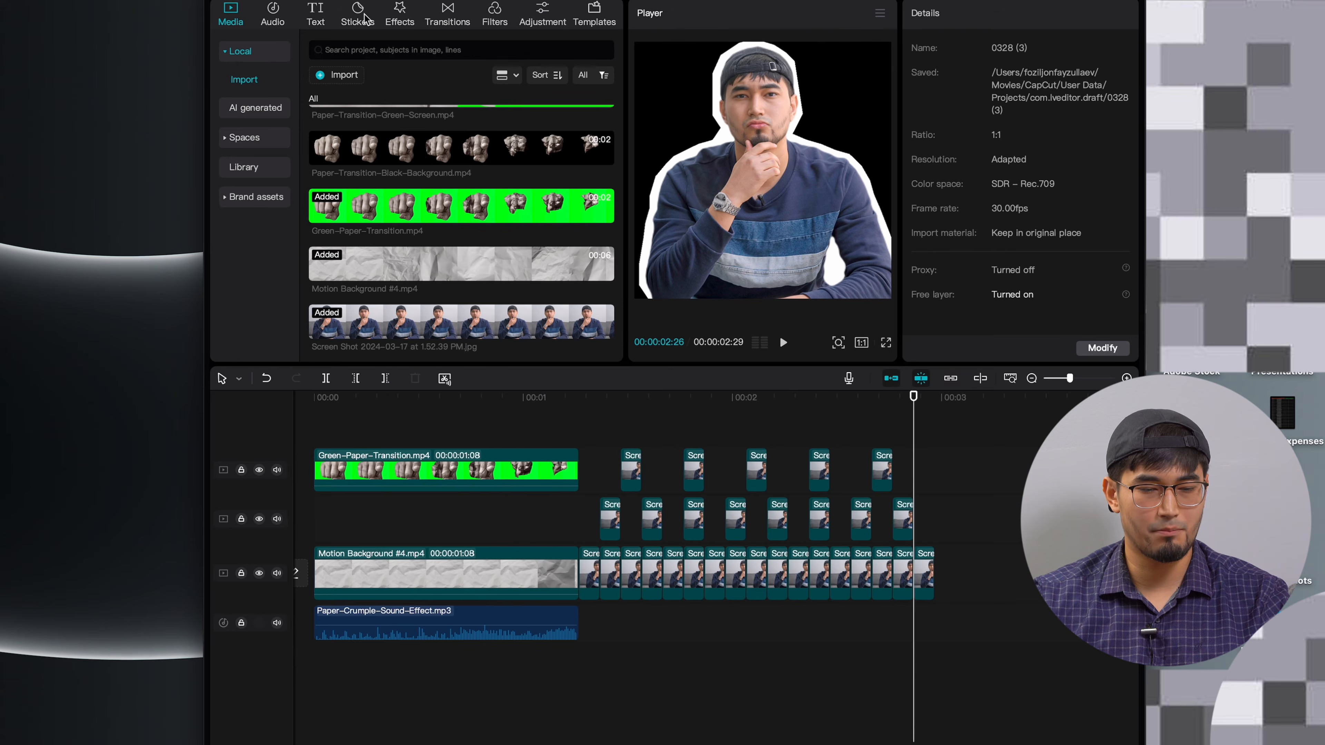
Add the Candy Cane filter above the photo segments from the end of the paper transition and set its strength to 15.
left_click(412, 12)
left_click(501, 13)
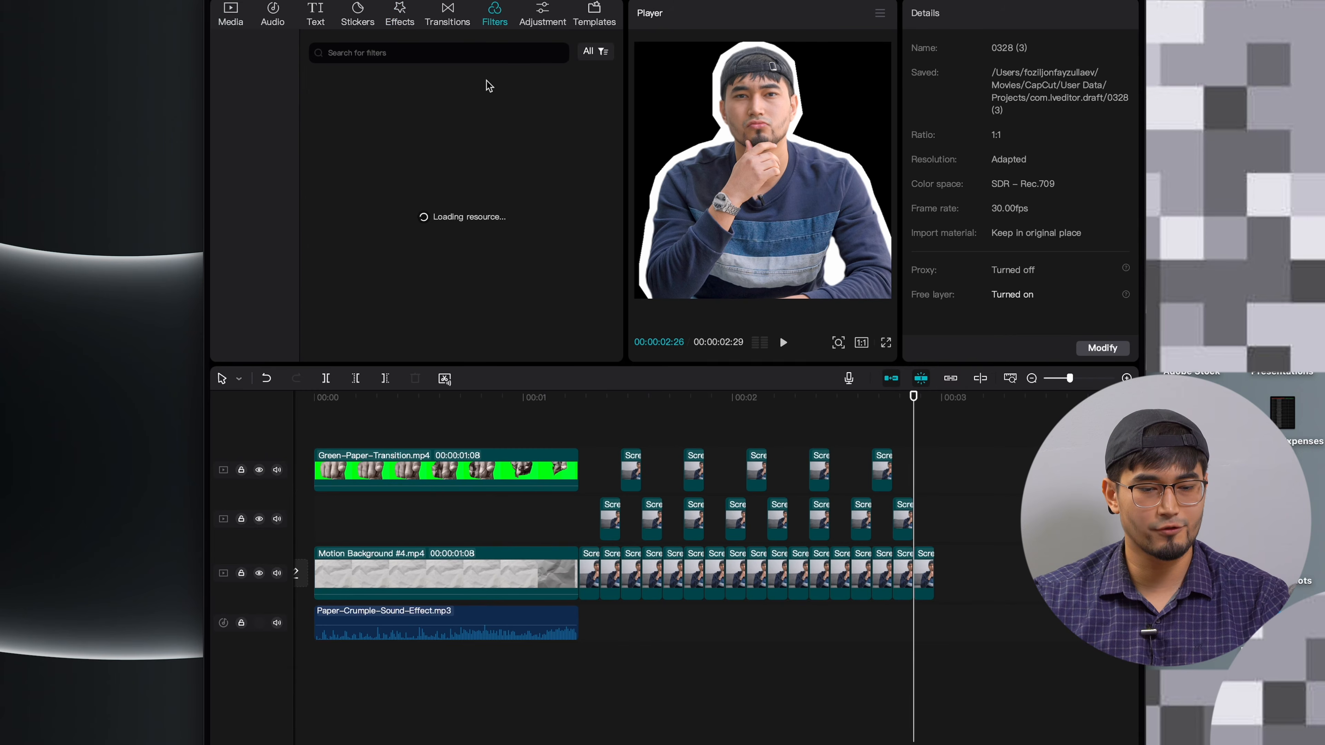
scroll(509, 188, "down", 3)
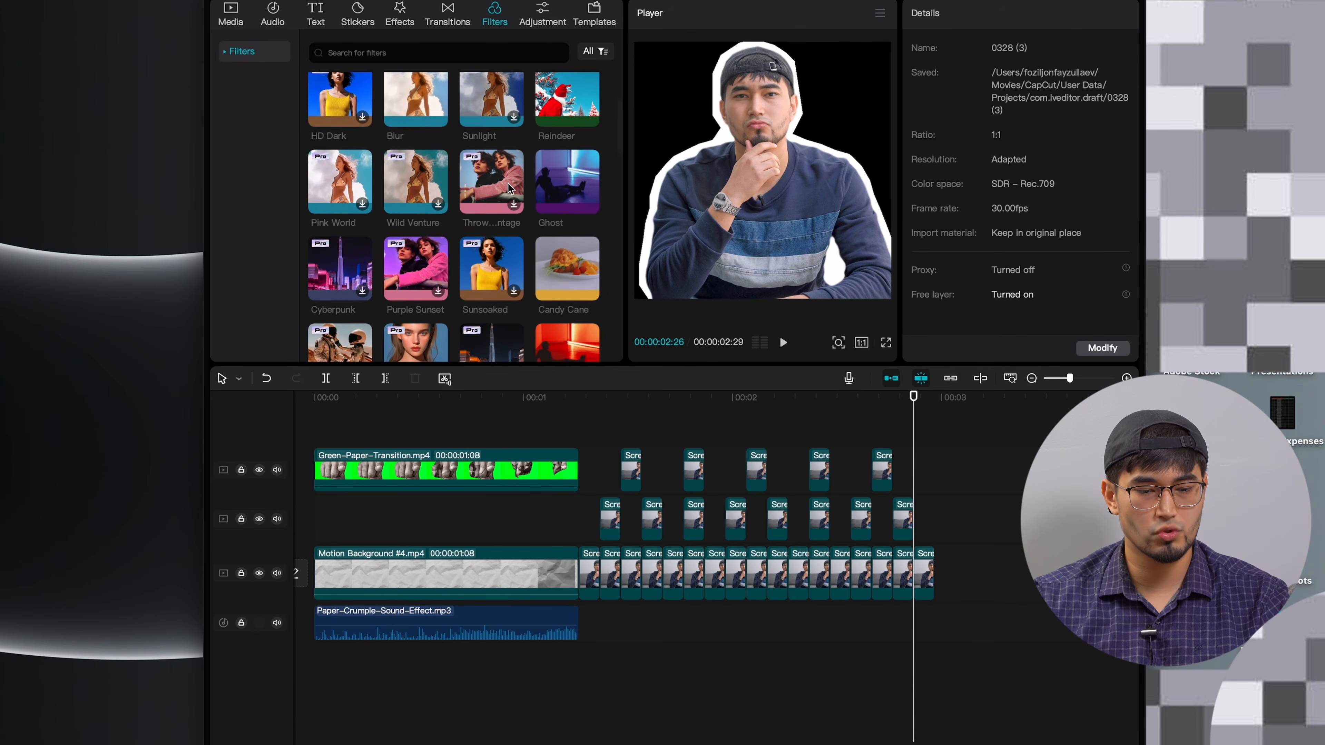
left_click_drag(565, 256, 616, 445)
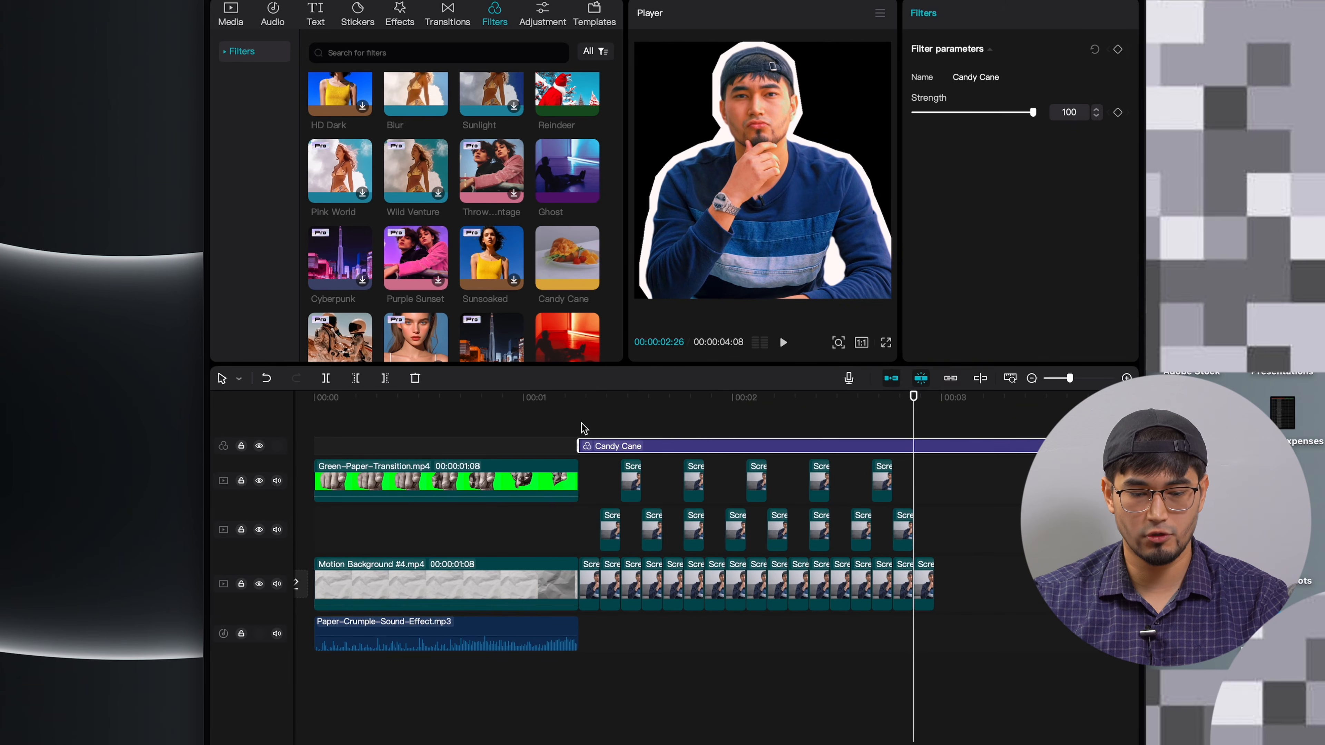
left_click(721, 415)
left_click(722, 445)
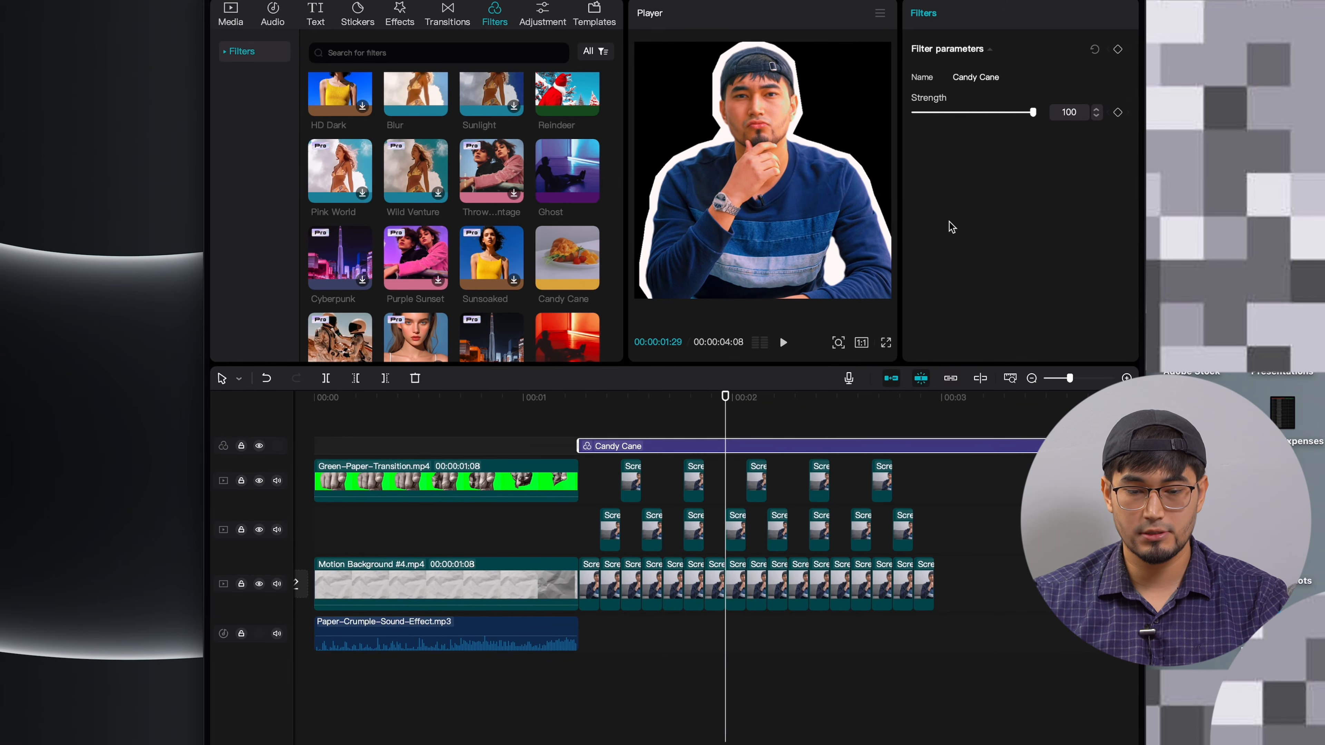
left_click_drag(947, 113, 933, 114)
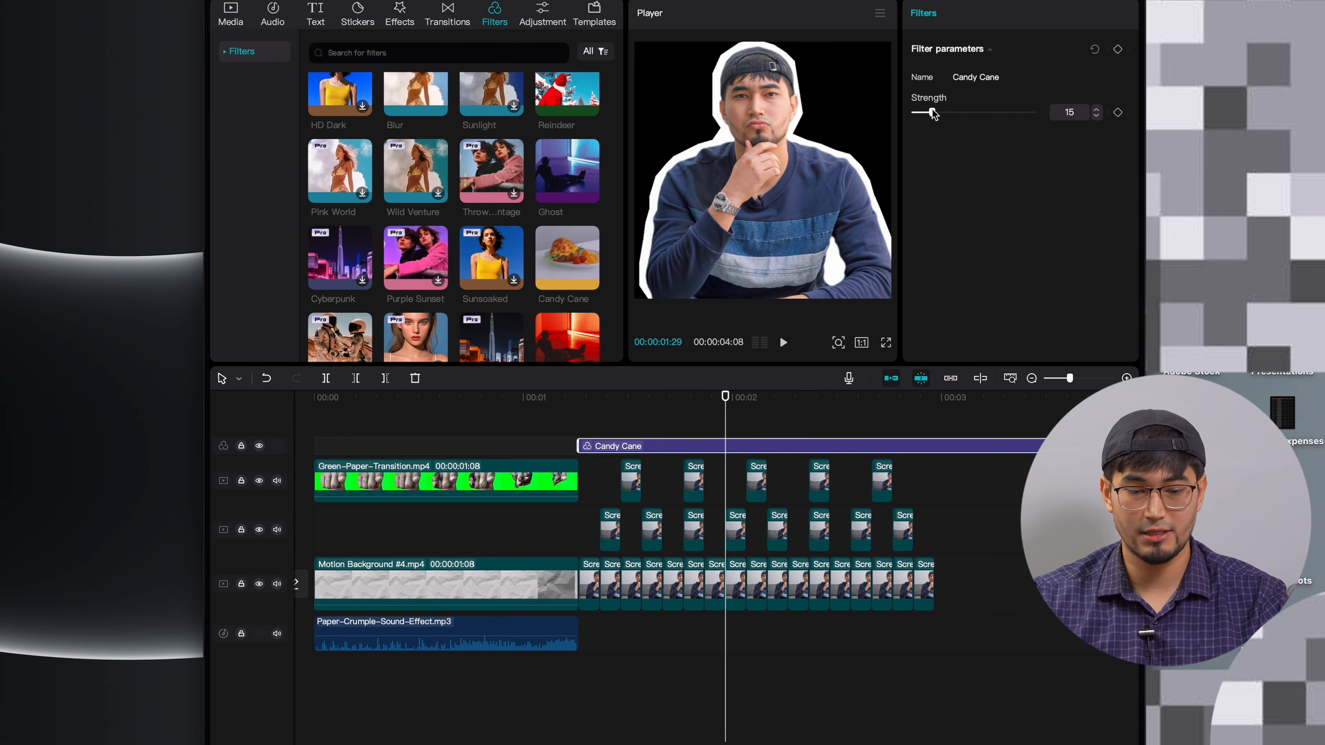
Trim the end of the Candy Cane filter to the end of the photo segments at 00:00:02:29.
left_click(936, 433)
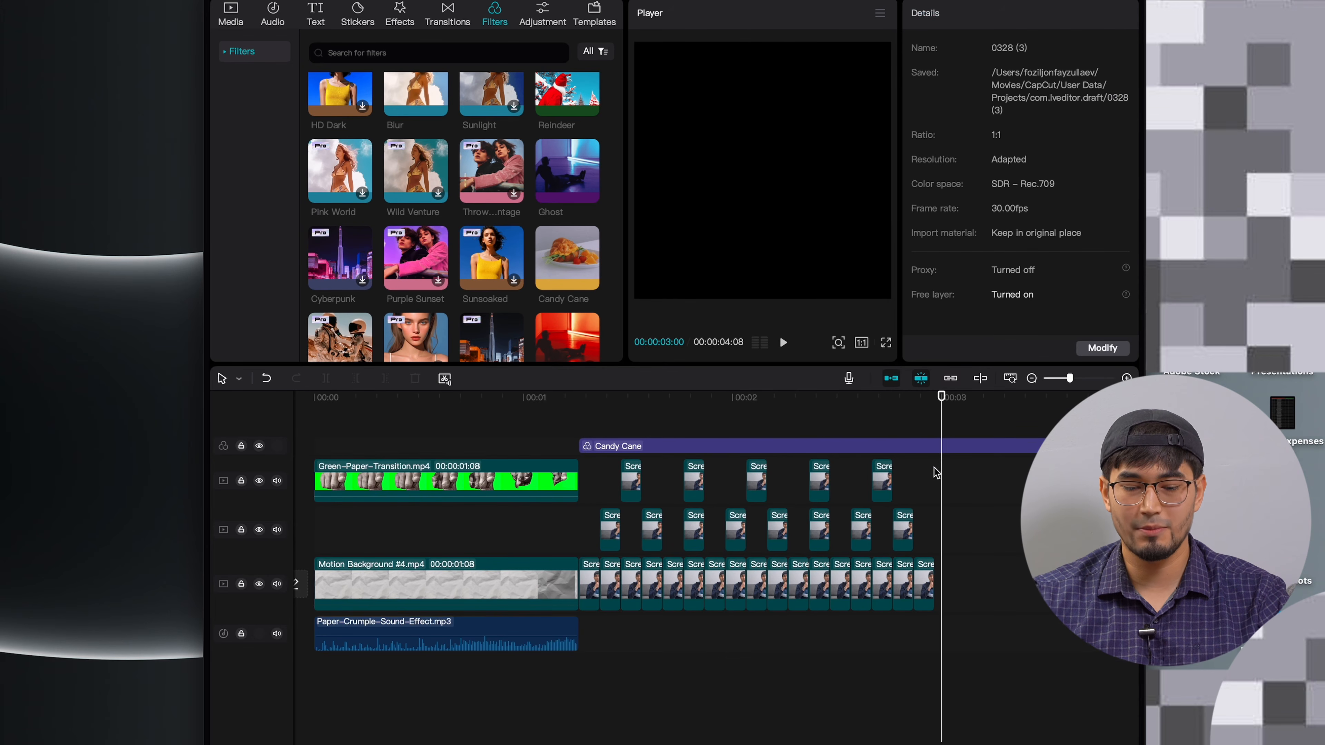
left_click(934, 447)
key("w")
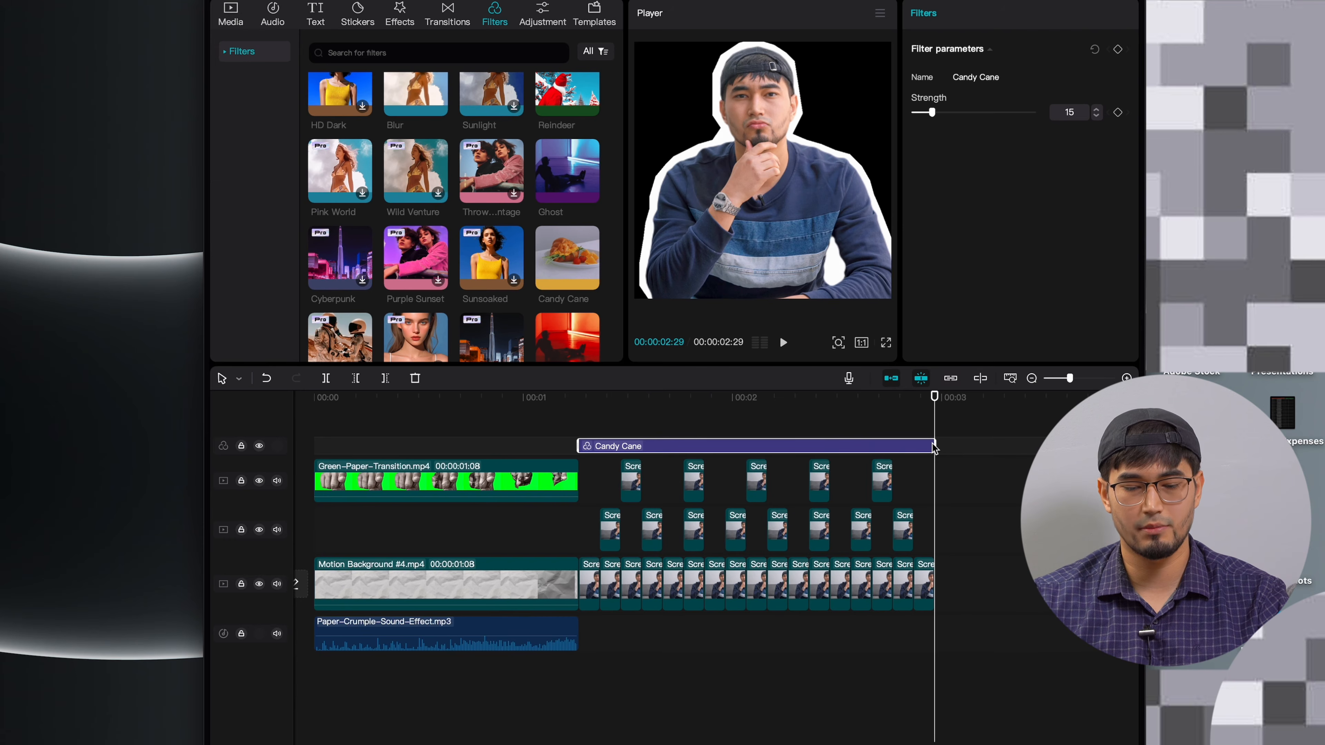
Combine all photo segments and the Candy Cane filter into one compound clip and play it back.
left_click_drag(571, 415, 925, 581)
right_click(926, 581)
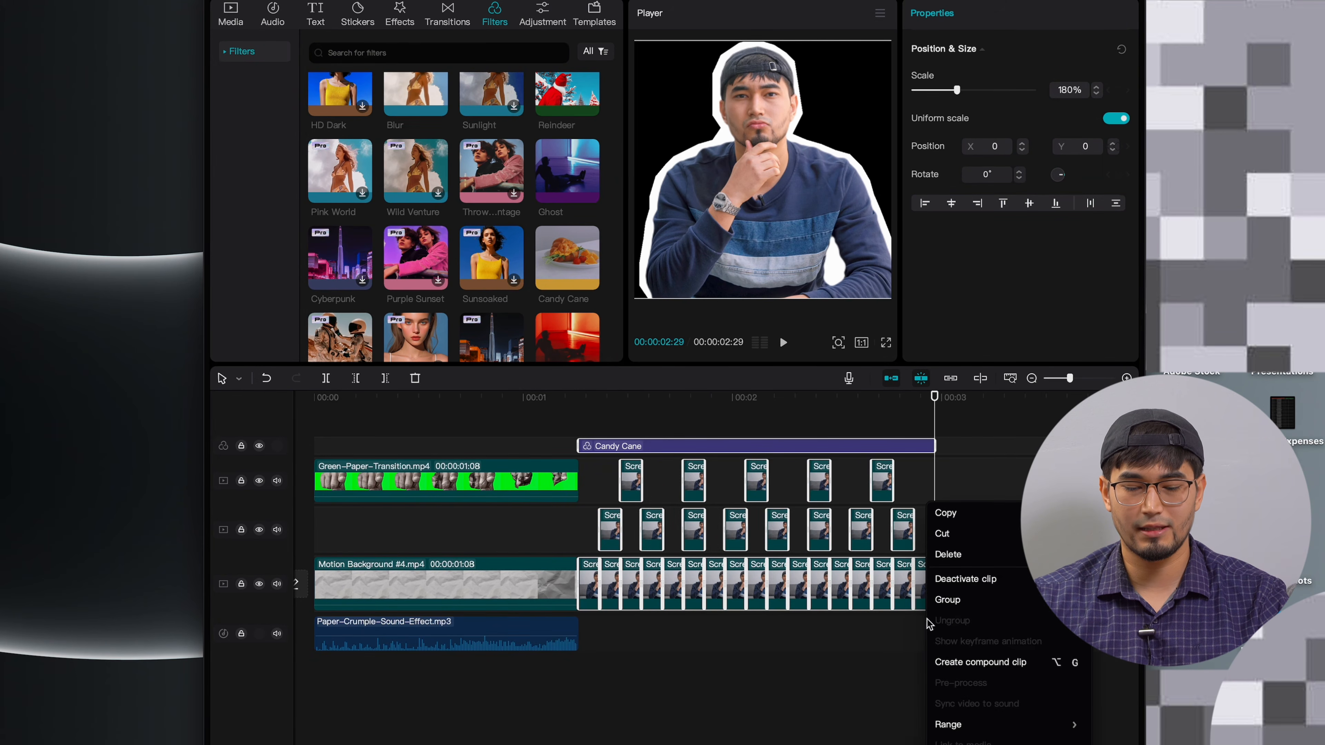
left_click(966, 663)
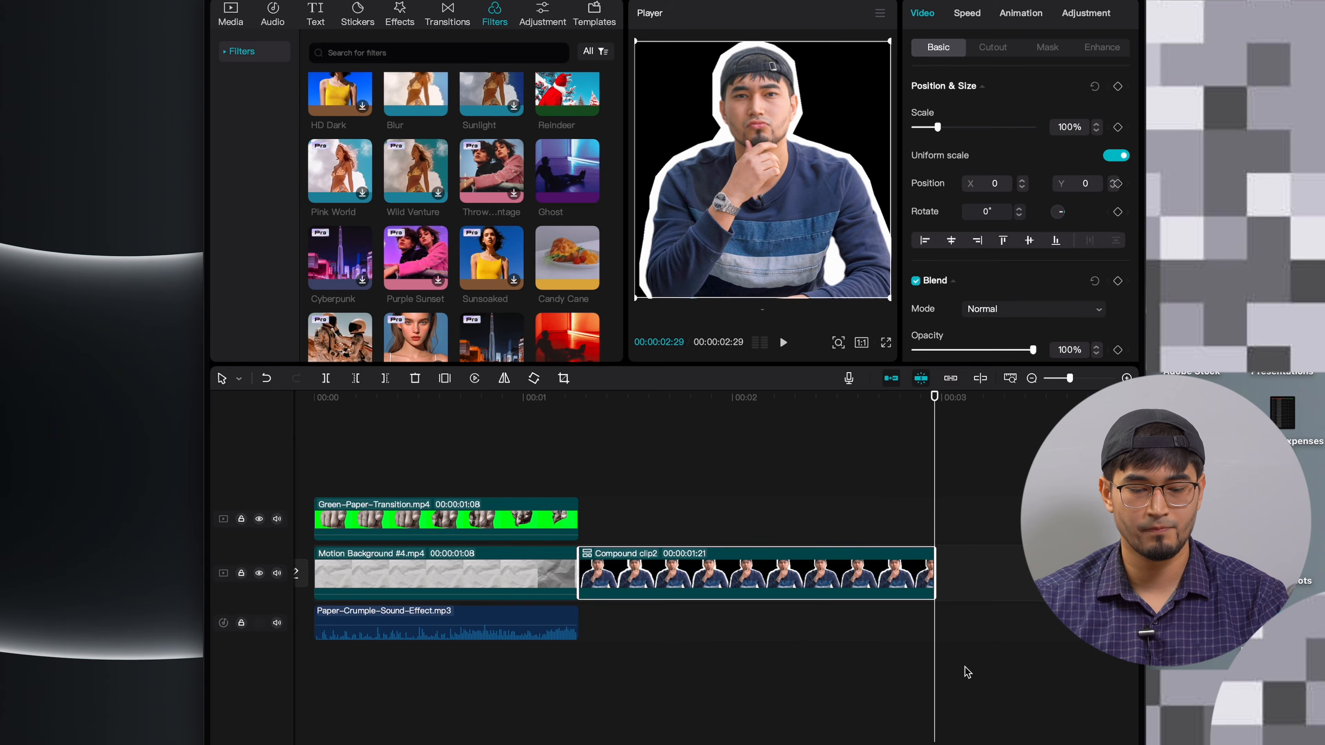
left_click(579, 467)
key("space")
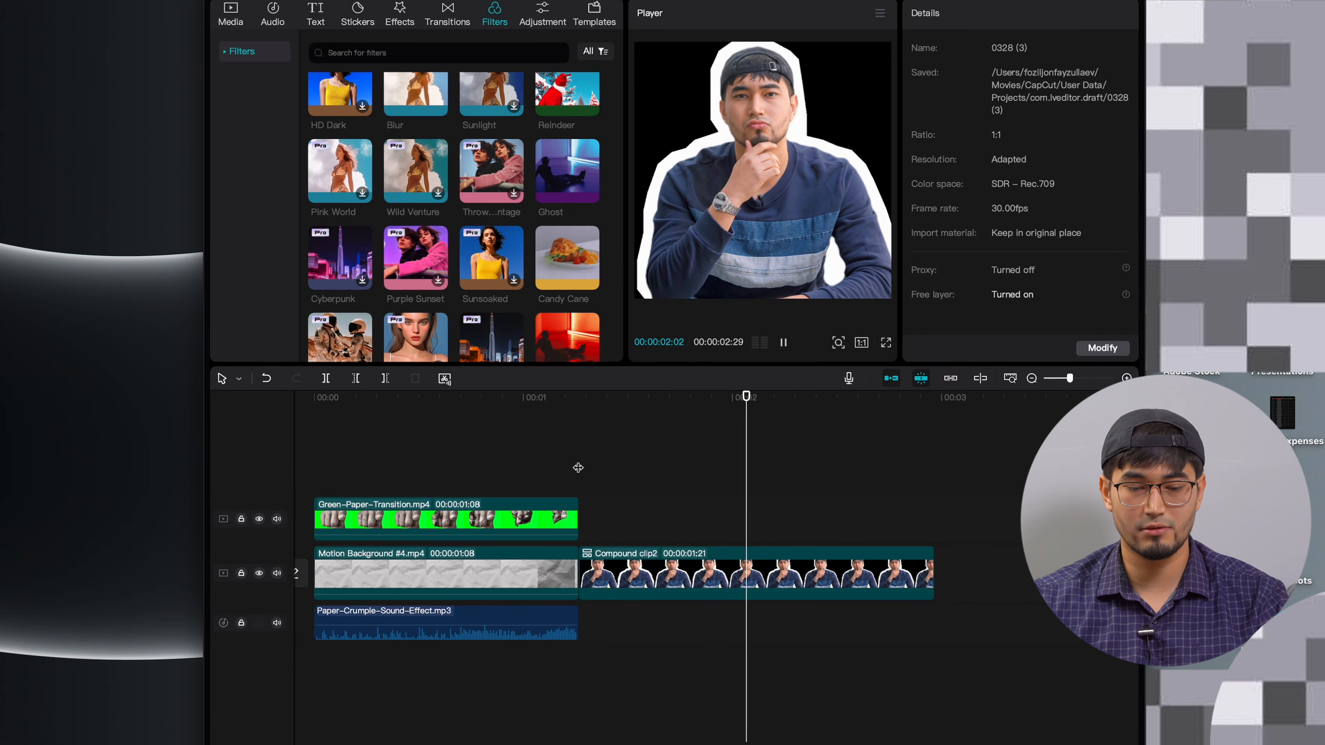
Move the compound clip off the main track and insert Green-Layer.png in its place after the motion background.
scroll(579, 468, "down", 2)
left_click(639, 568)
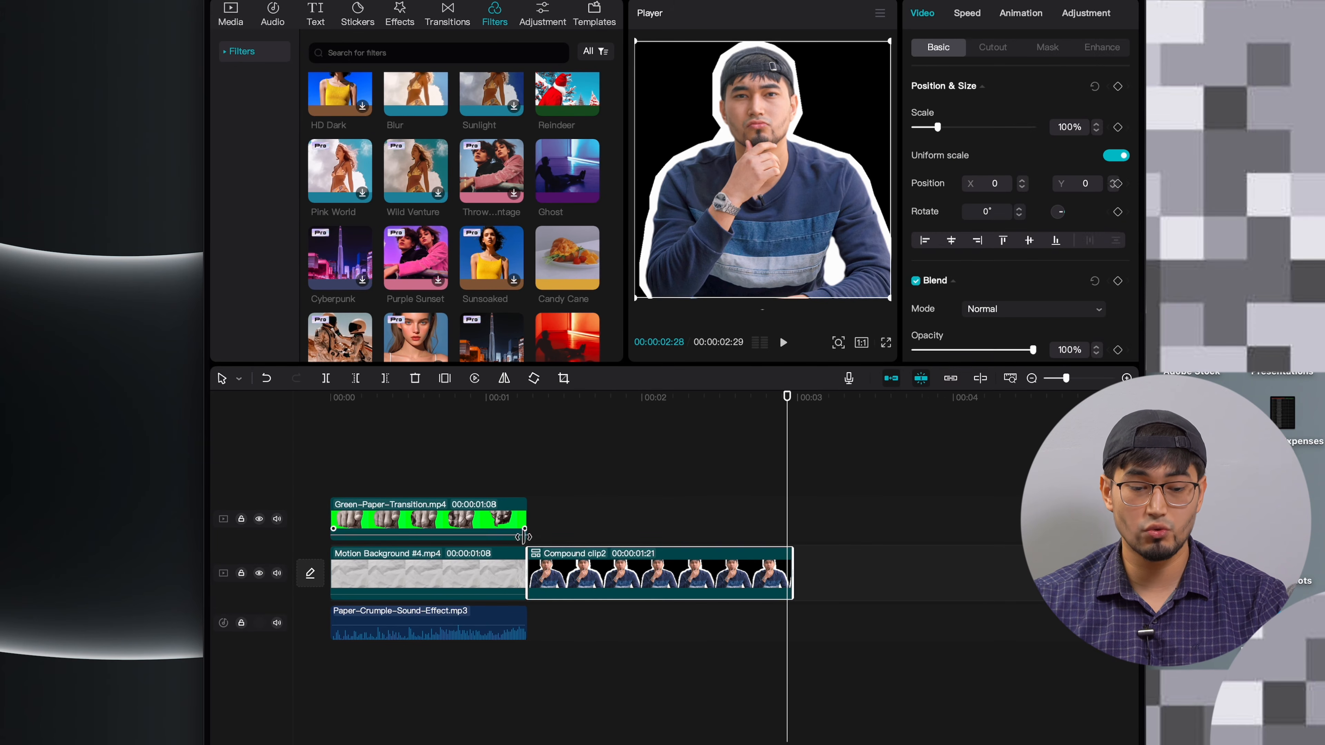
left_click(243, 19)
scroll(370, 189, "up", 5)
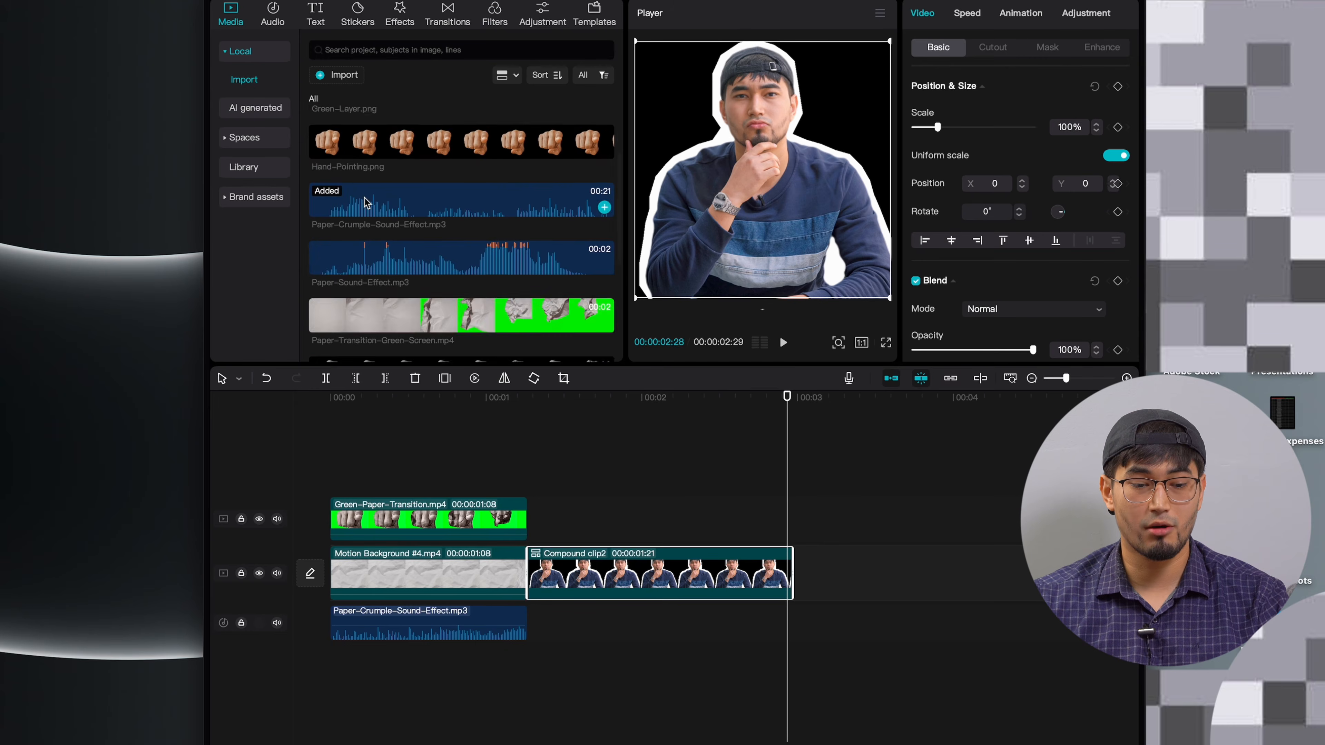
left_click_drag(354, 176, 705, 513)
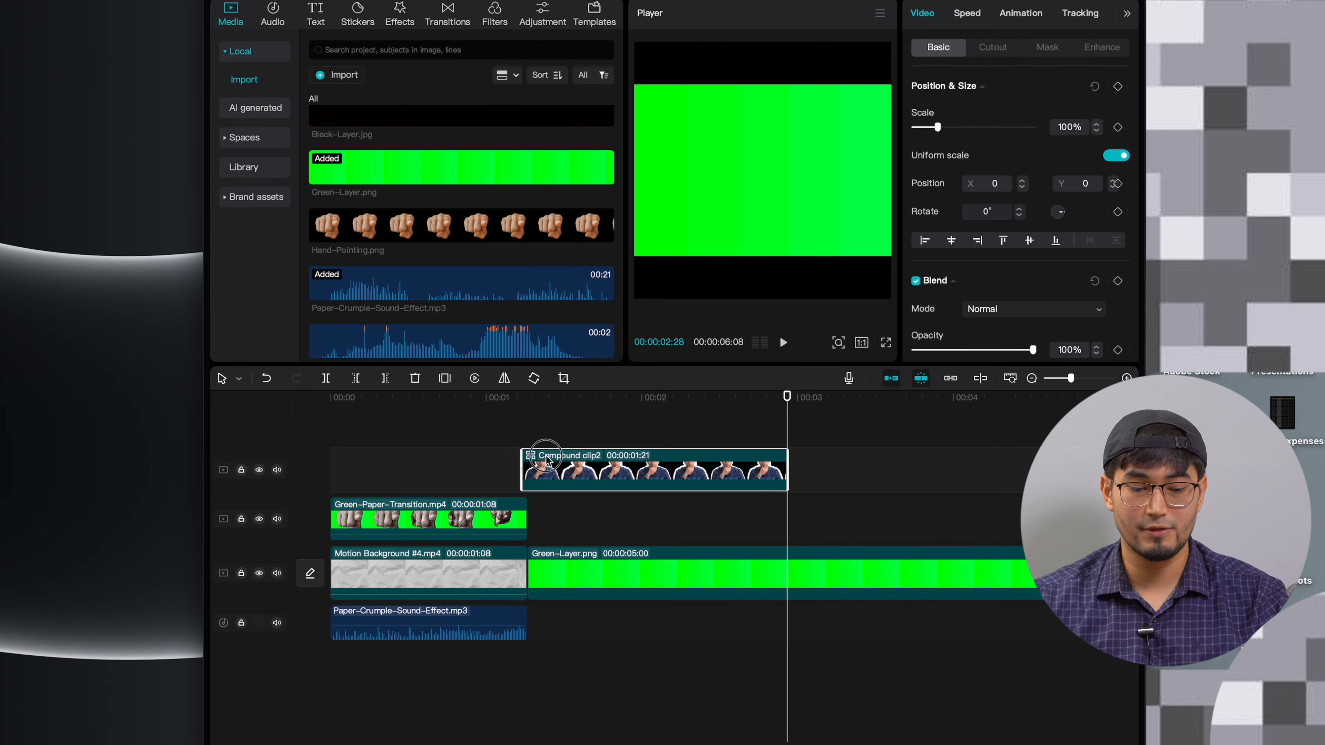
Place the compound clip directly after the green paper transition clip, aligned above the start of Green-Layer.png.
left_click_drag(545, 457, 556, 506)
left_click(569, 464)
left_click(585, 527)
Scale Green-Layer.png to about 162% so it fills the whole frame behind the photo cutout.
left_click(641, 525)
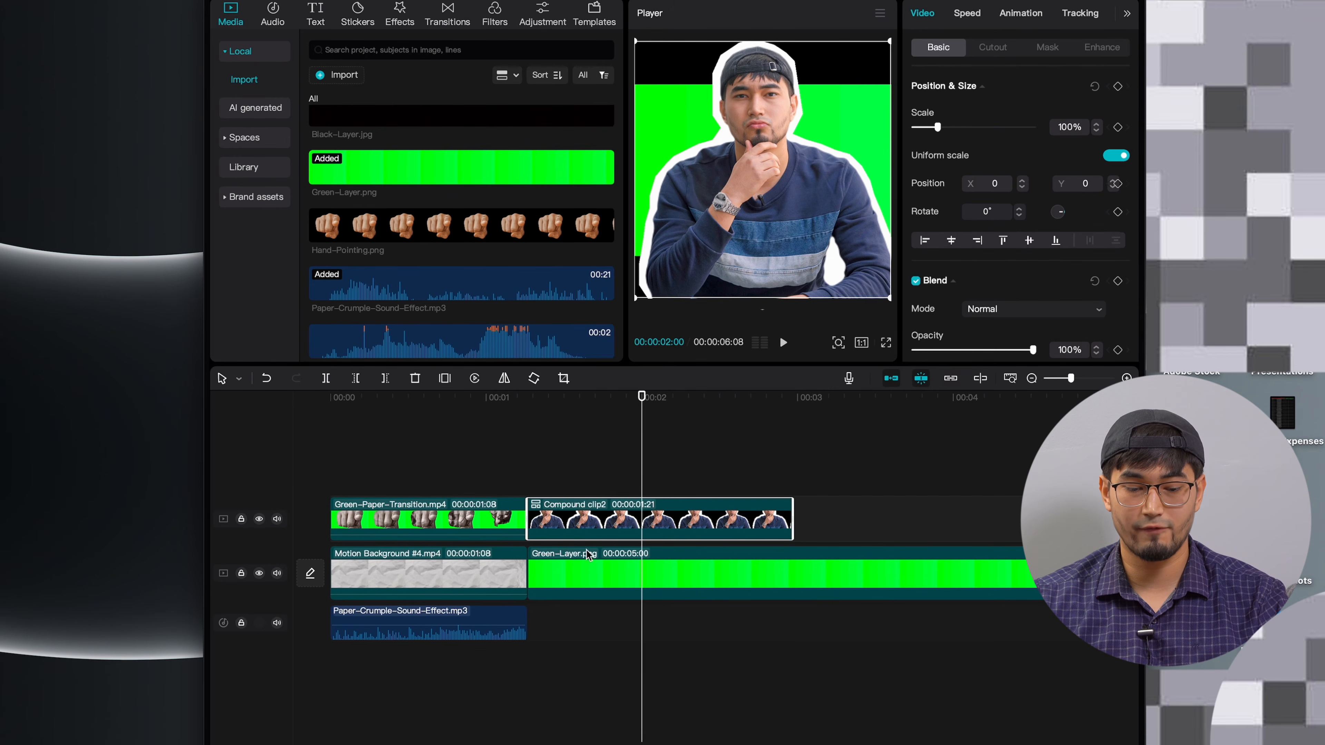
left_click(628, 582)
left_click(953, 130)
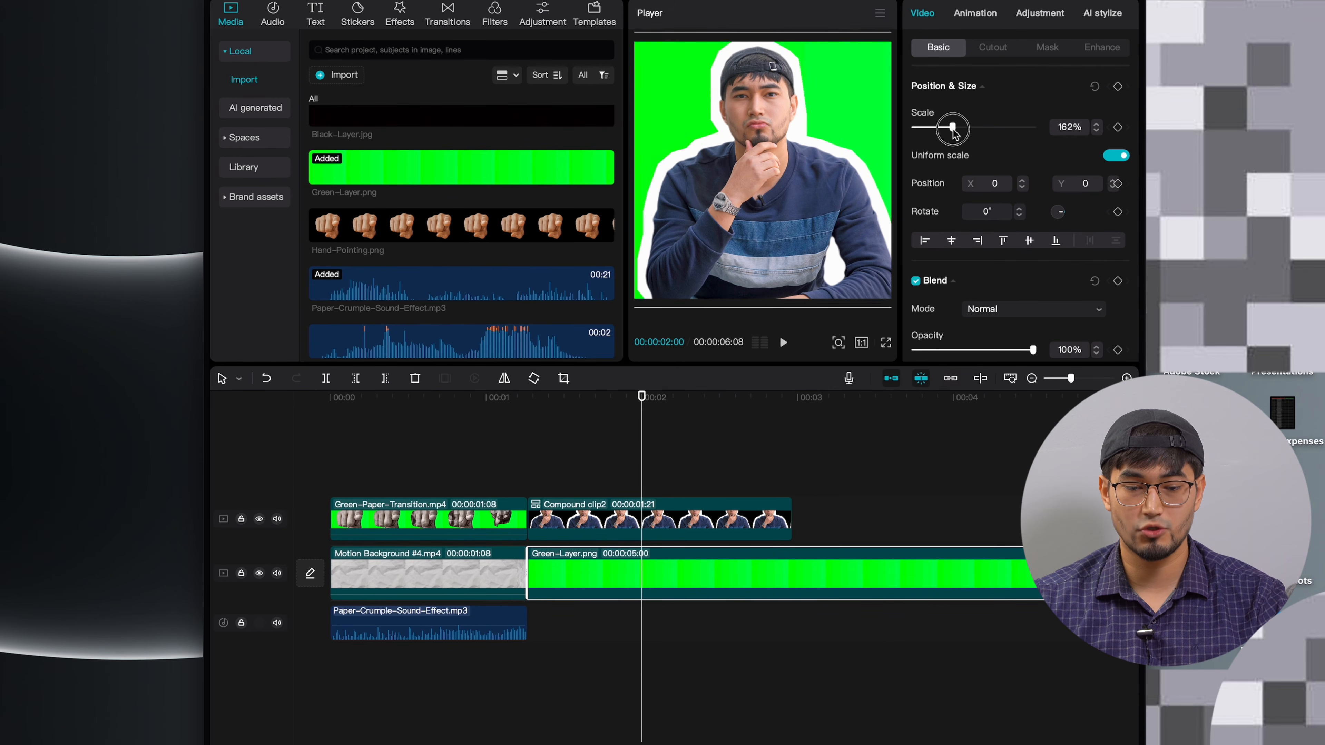
Play back the compound clip over the green layer from the end of the paper transition.
left_click(536, 452)
left_click(527, 452)
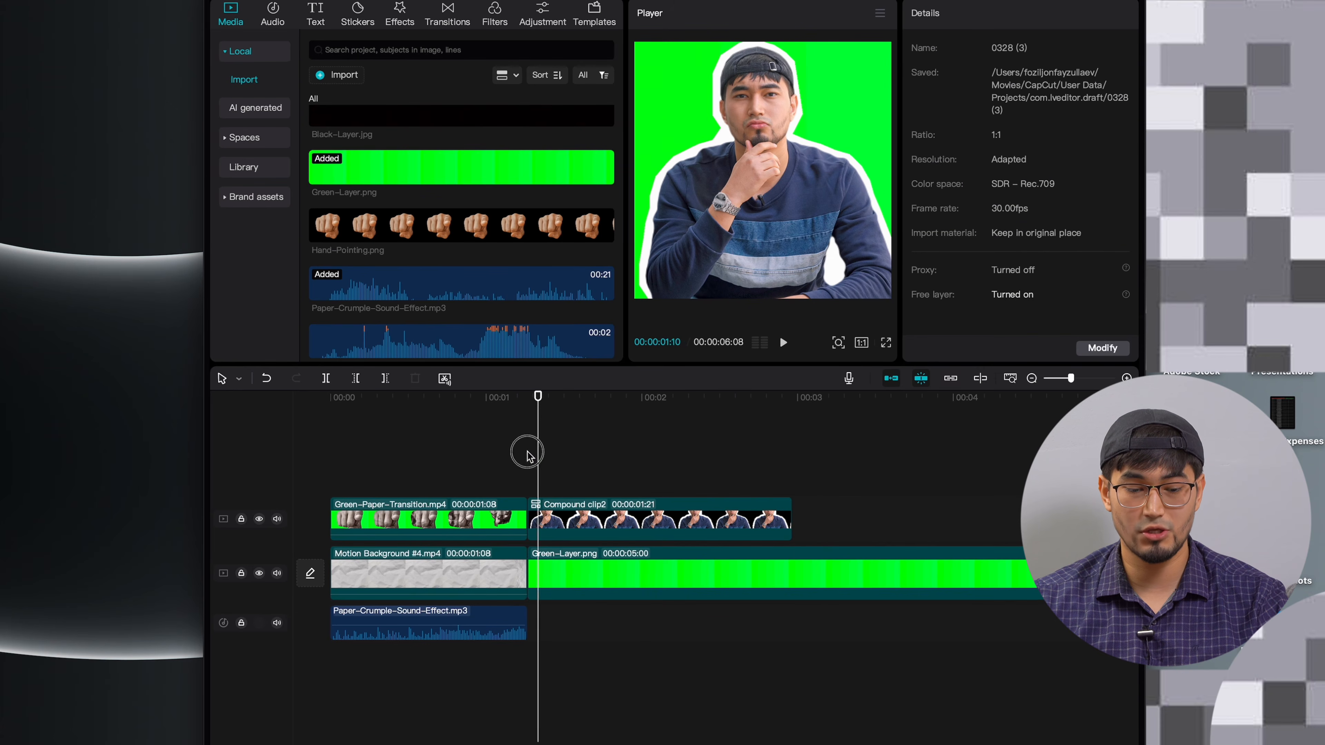
key("space")
key("space")
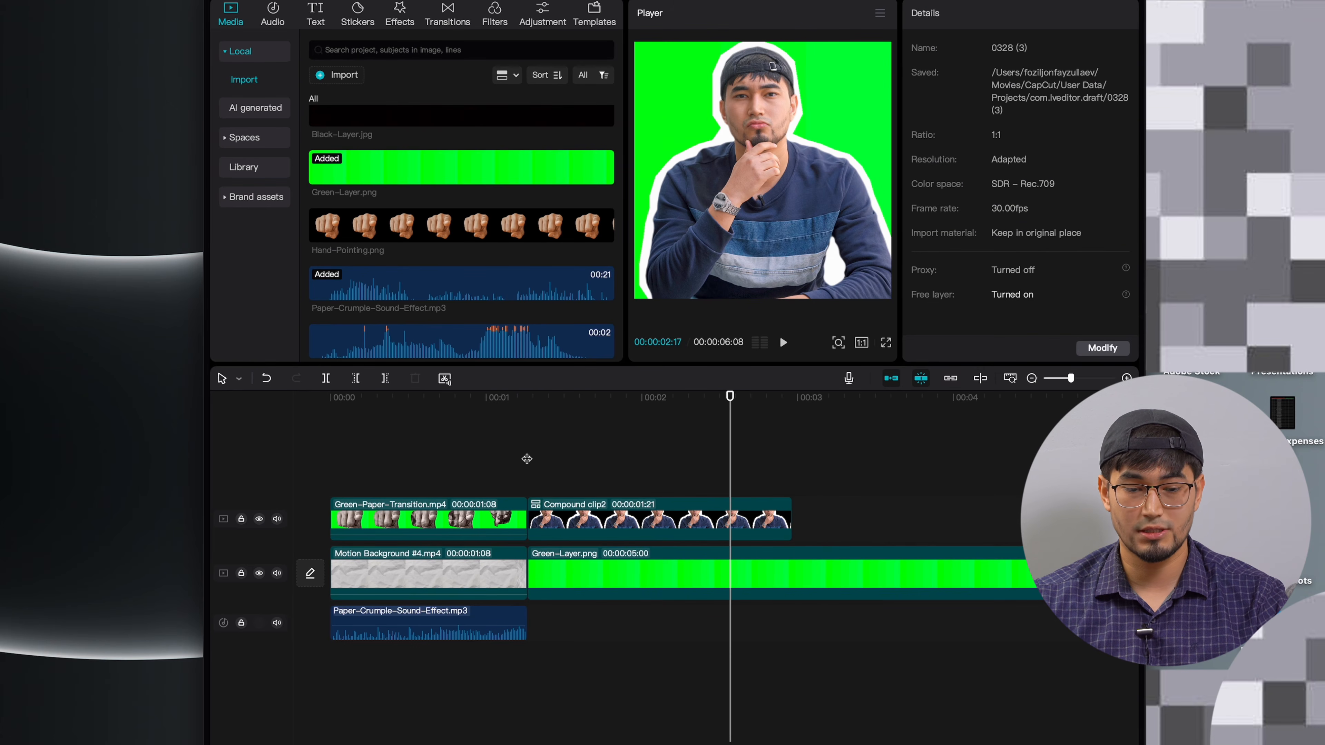
Slow the compound clip down to 0.4x speed.
left_click(617, 507)
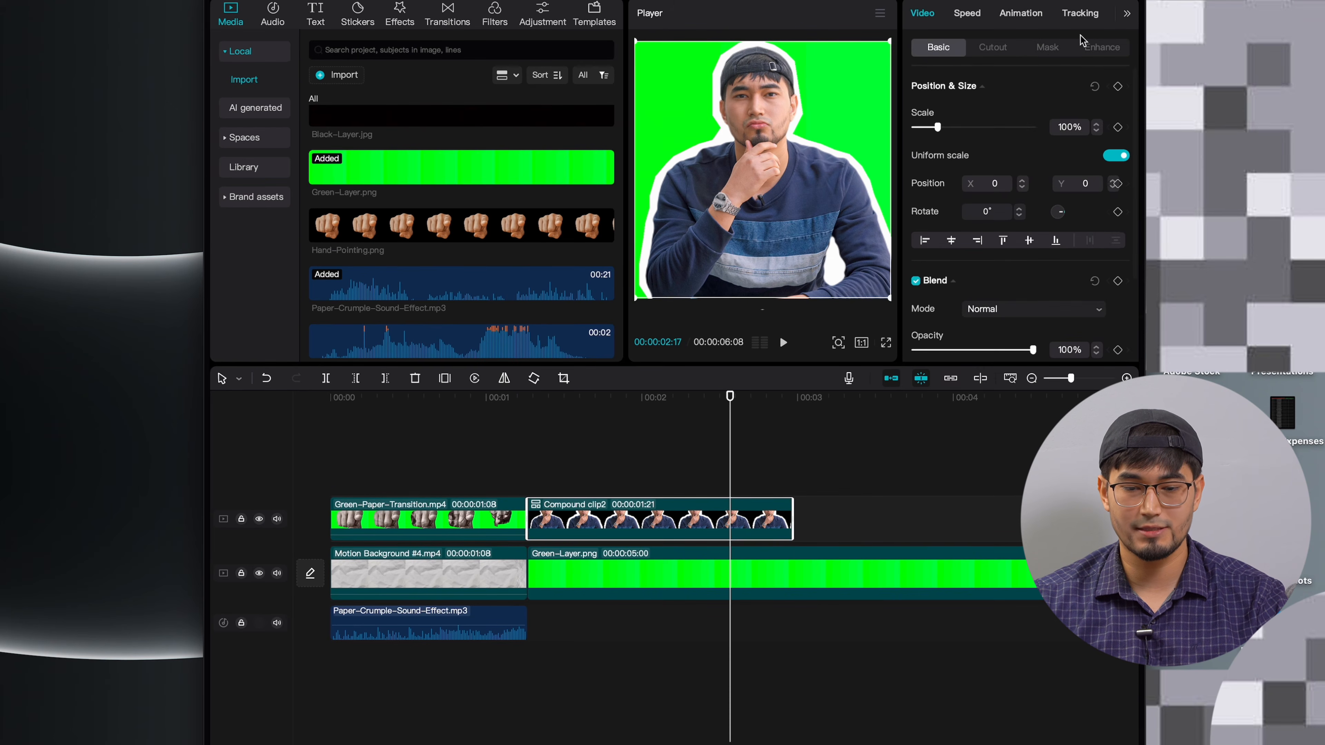
left_click(966, 13)
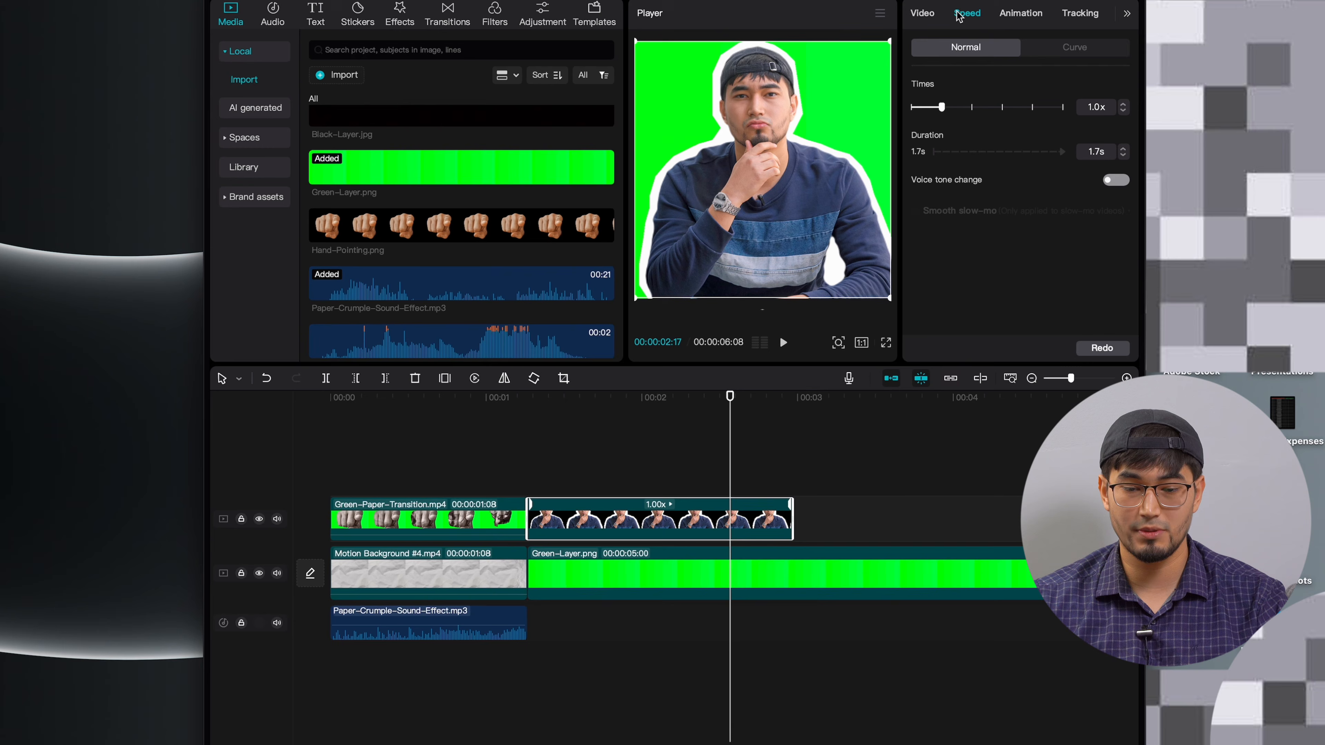
left_click(1122, 111)
left_click(1122, 111)
left_click(1123, 112)
left_click(1122, 112)
left_click(1122, 112)
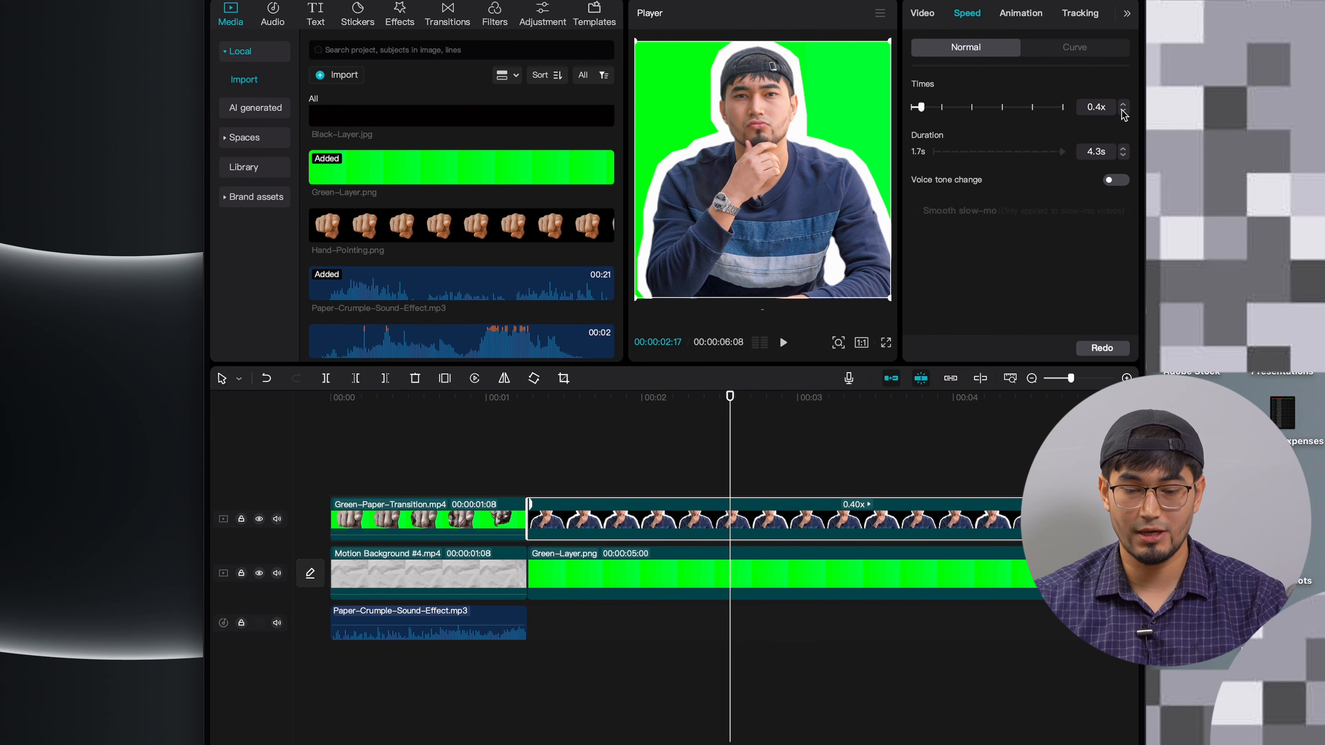
Play back the slowed compound clip from the end of the paper transition.
left_click(525, 447)
key("space")
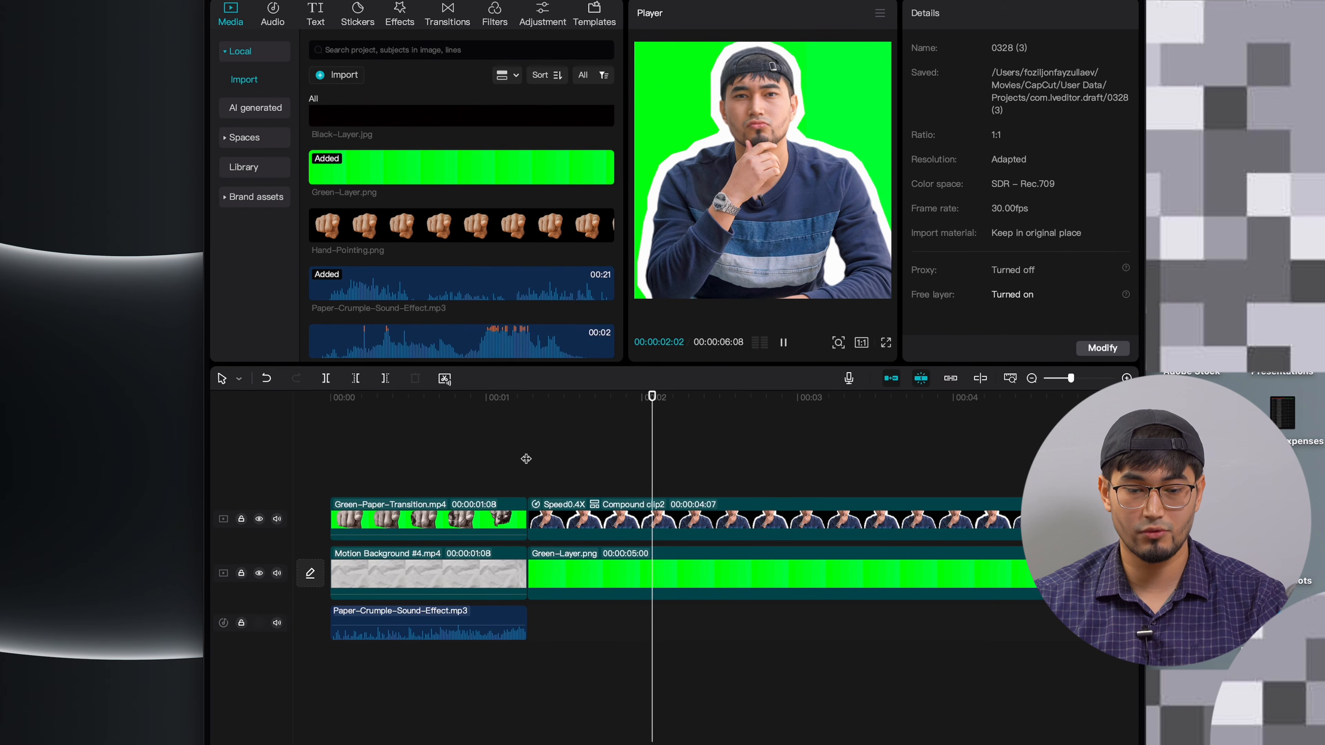
key("super+minus")
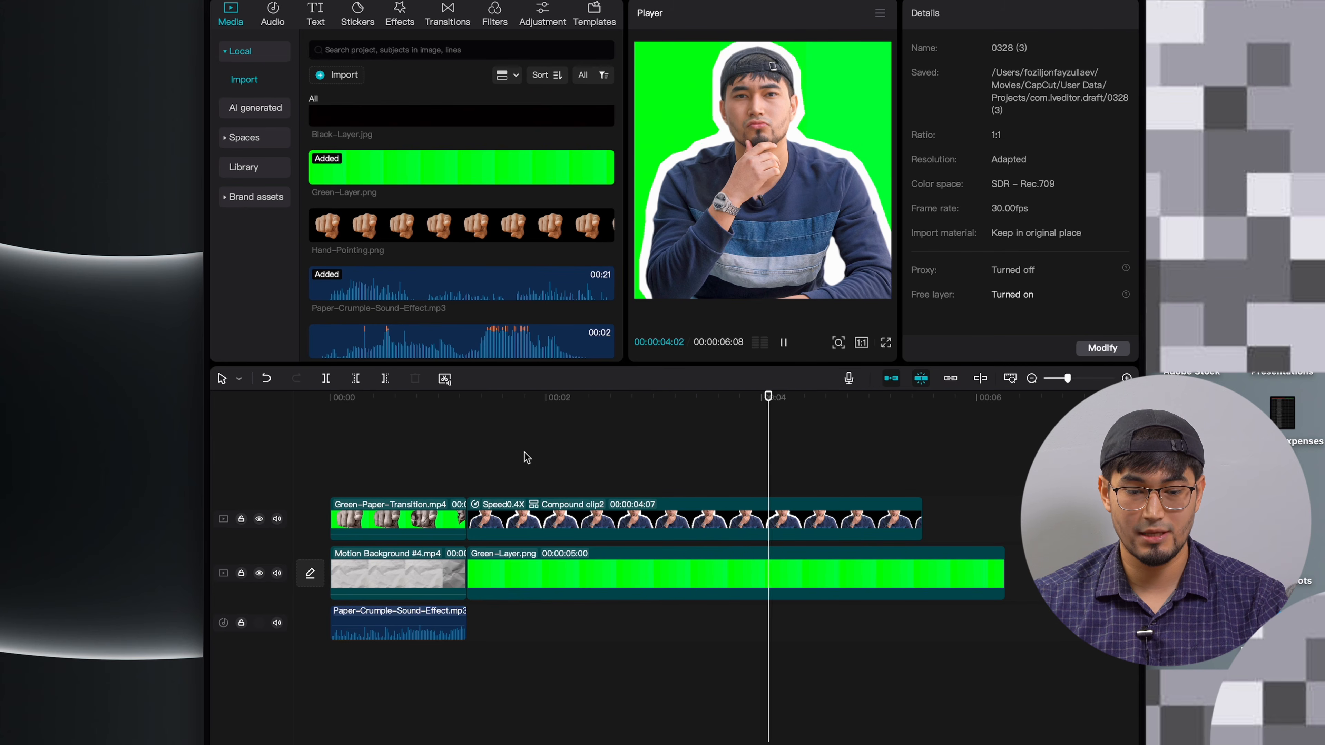
key("space")
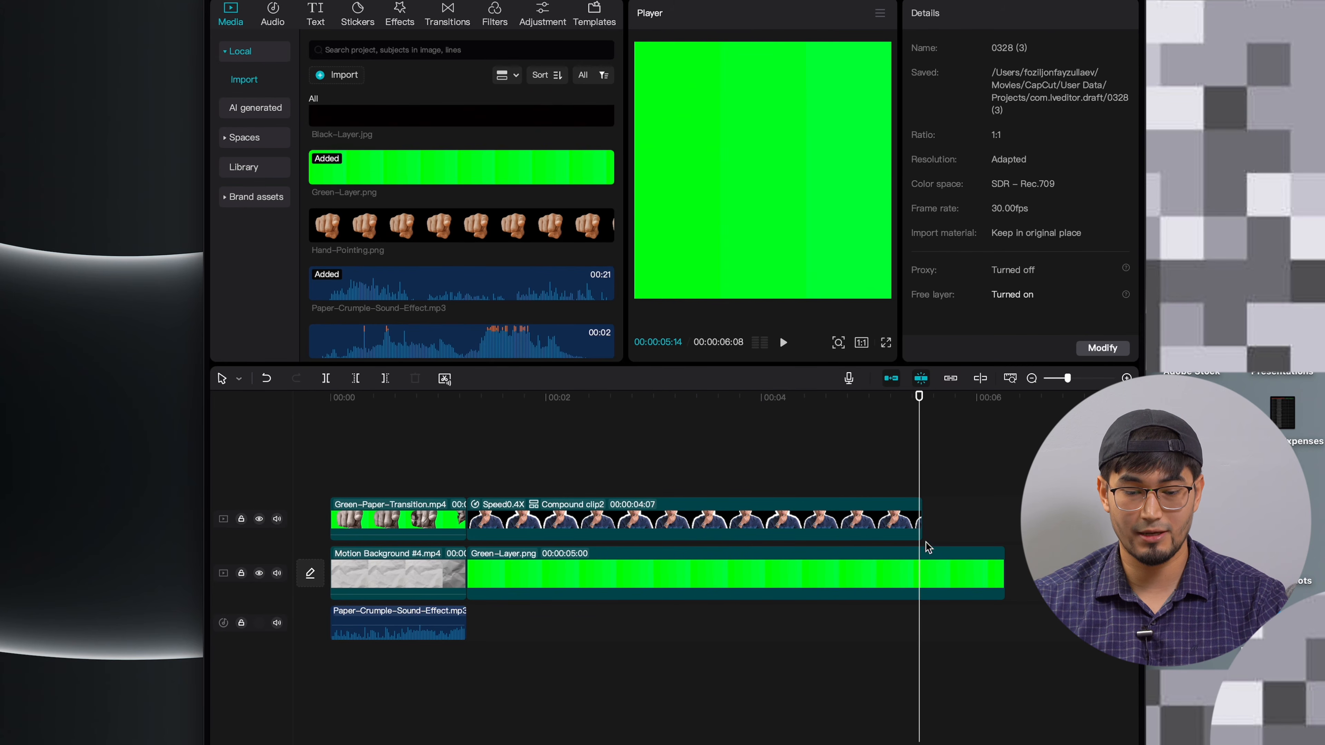
Trim the end of Green-Layer.png to match the end of the slowed compound clip.
left_click(927, 567)
key("w")
left_click(499, 472)
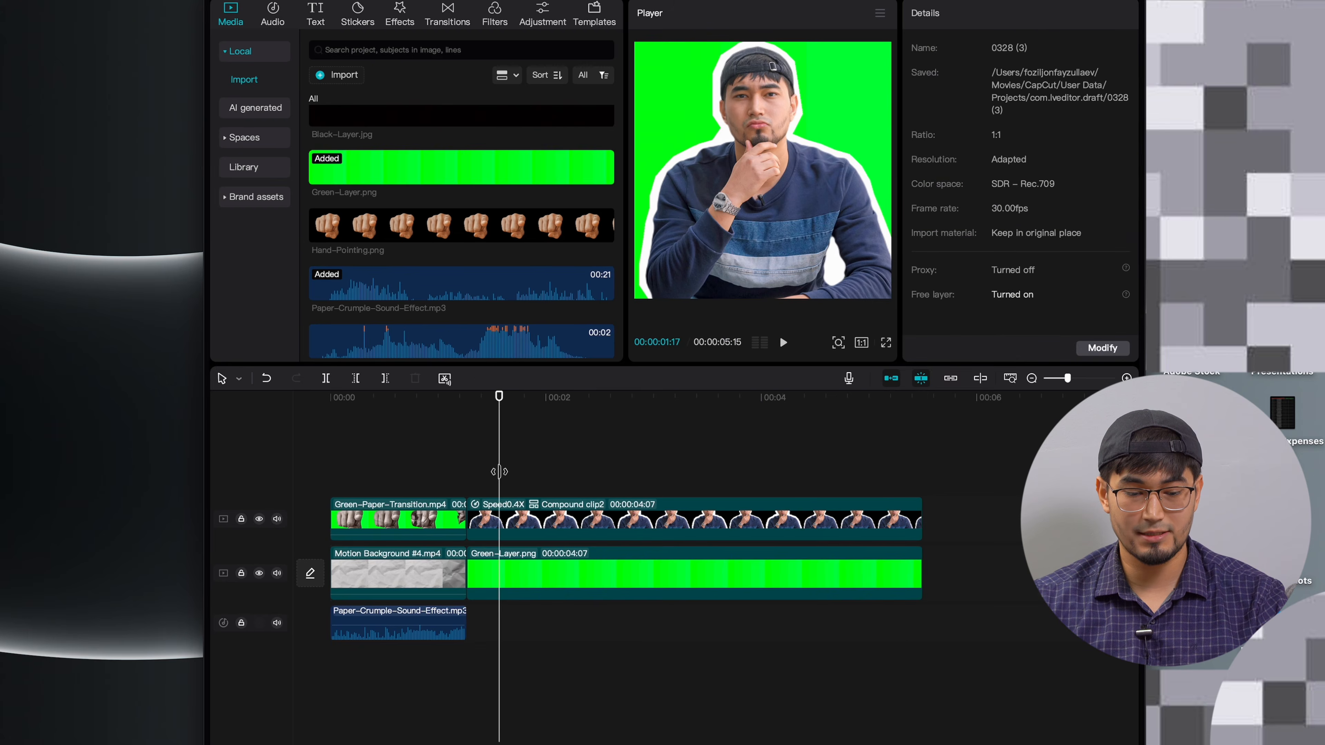
Delete the green paper transition, motion background and crumple sound clips, leaving the compound clip and green layer.
scroll(500, 471, "down", 5)
left_click_drag(388, 470, 356, 660)
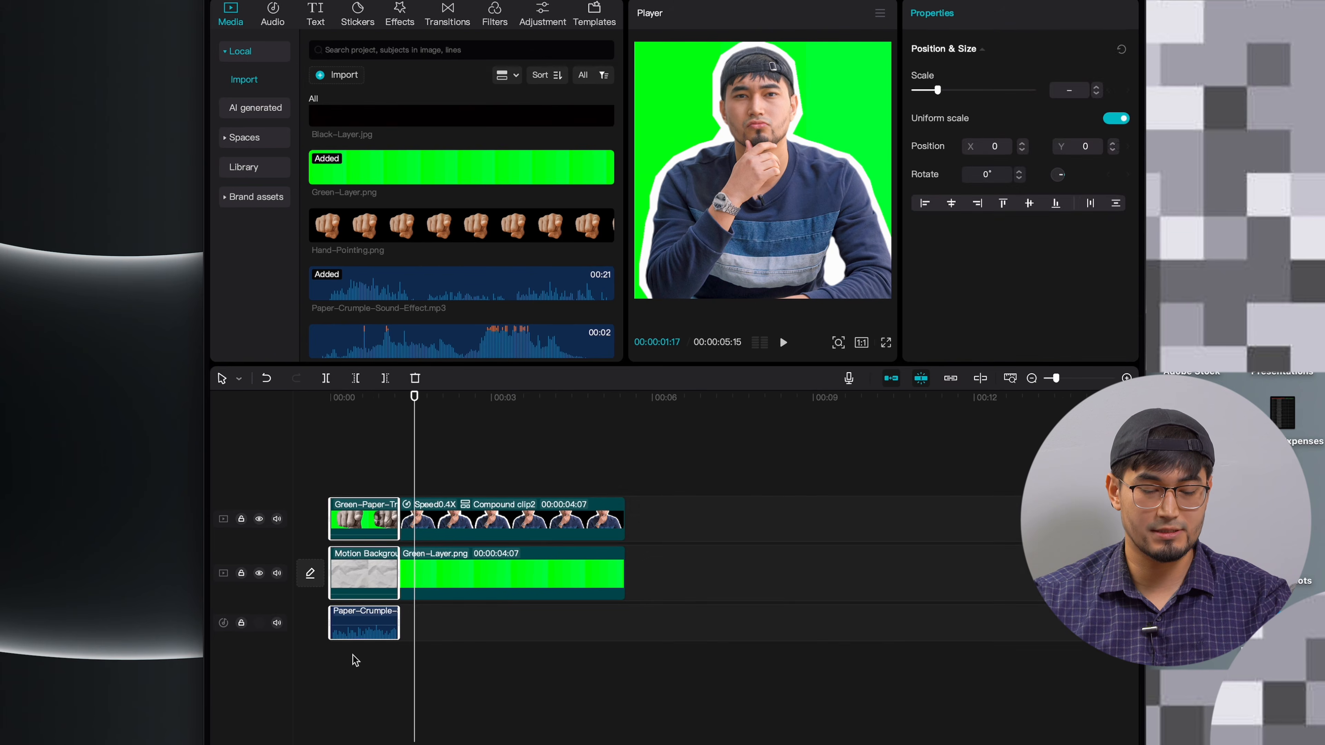
key("Delete")
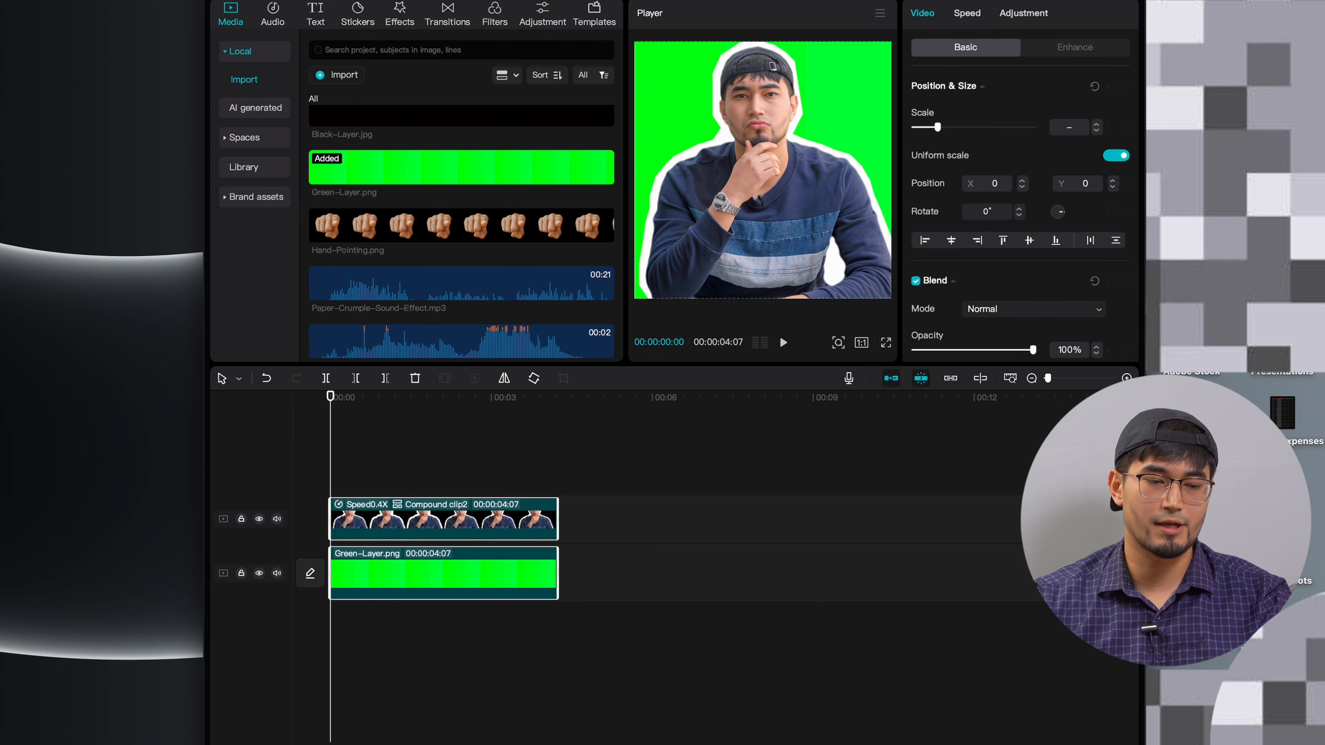
Export the cutout over green as Paper-Outline-Green in 4K H.264 mp4 at 30fps, and close the sharing dialog.
left_click(121, 14)
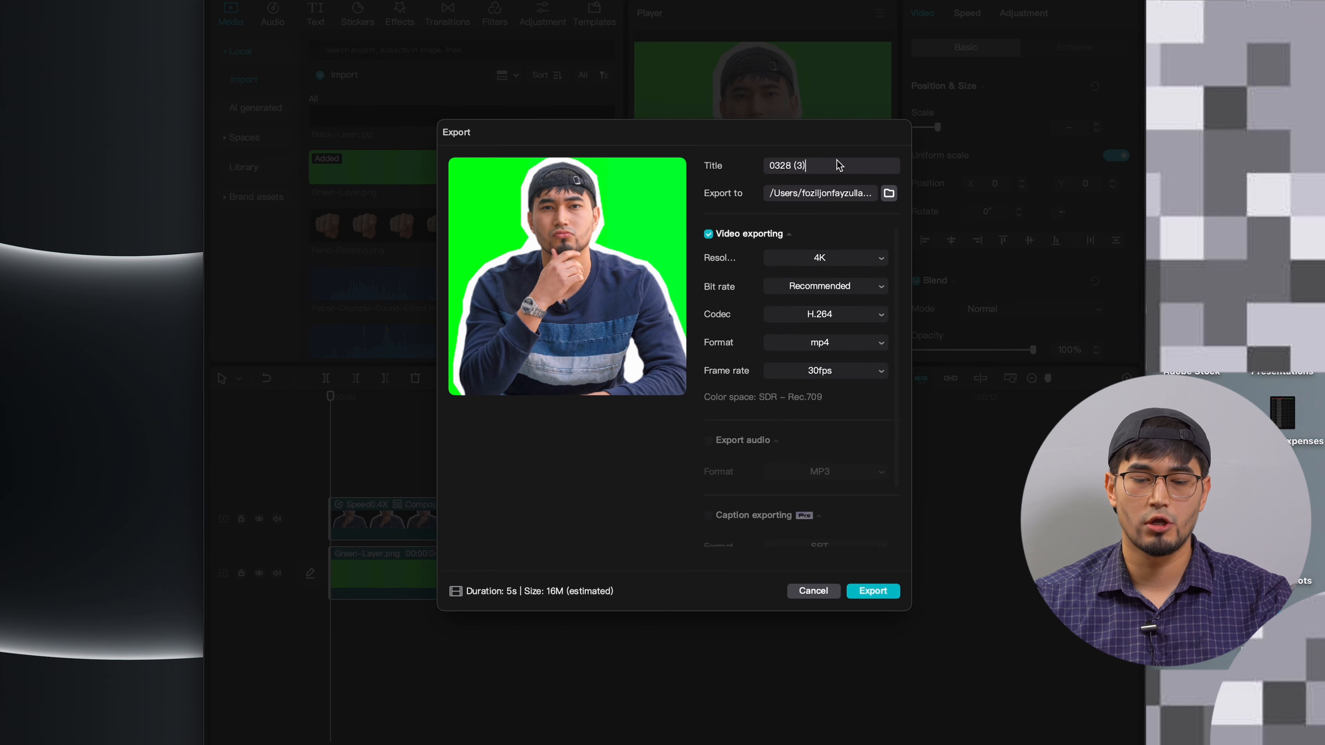
left_click(838, 165)
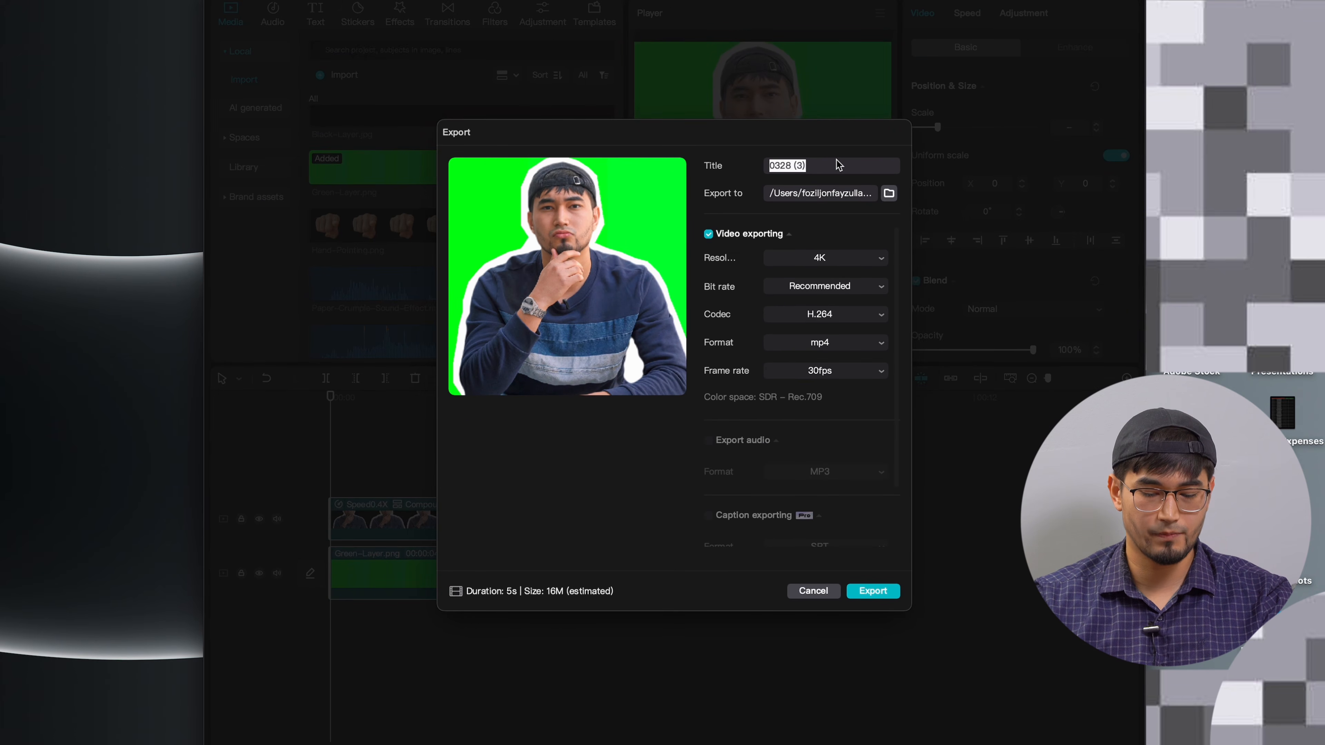
type("Paper-Outline-Green")
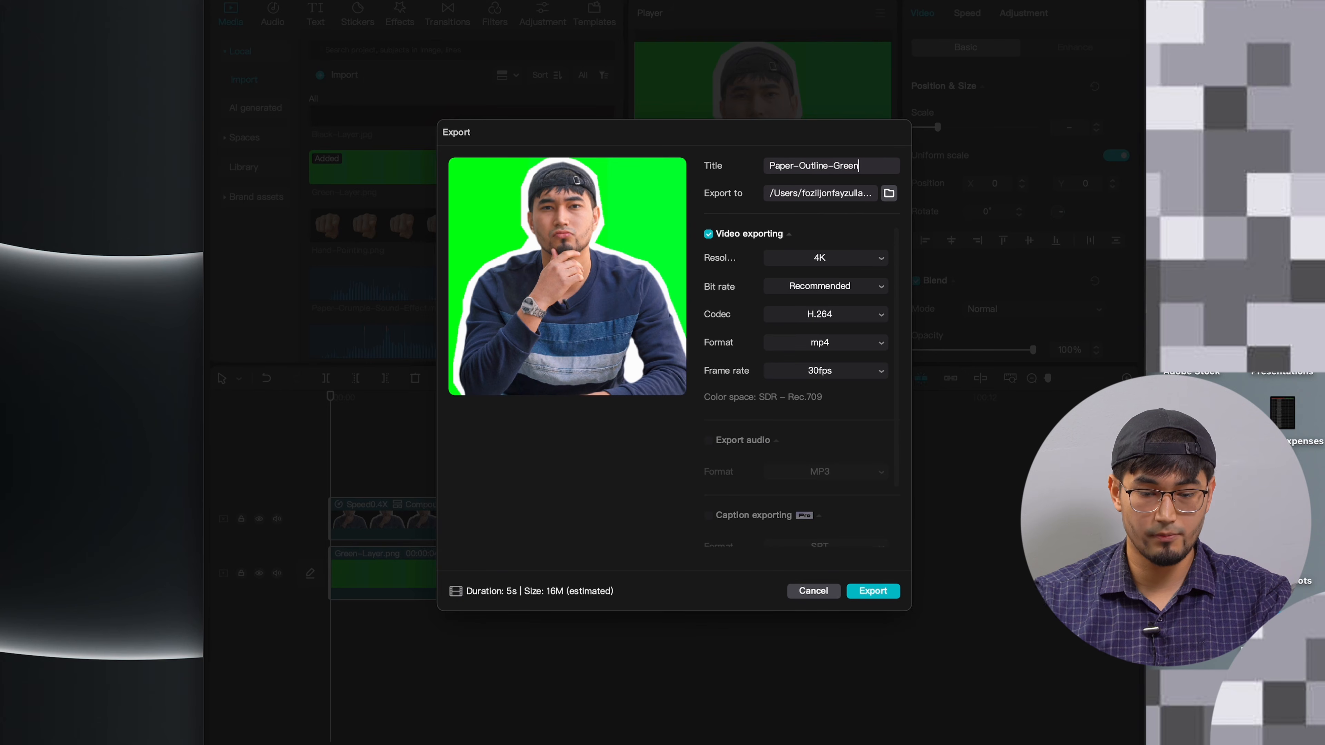
key("Return")
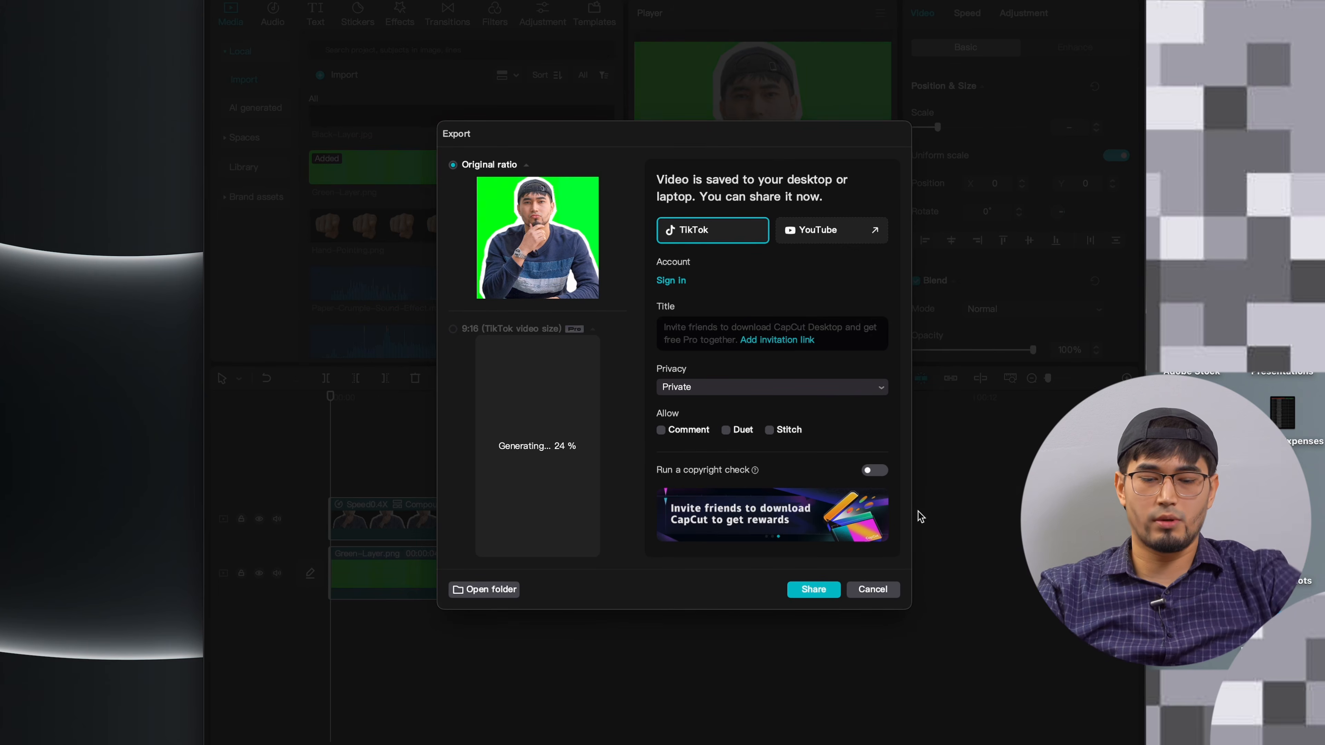
left_click(877, 588)
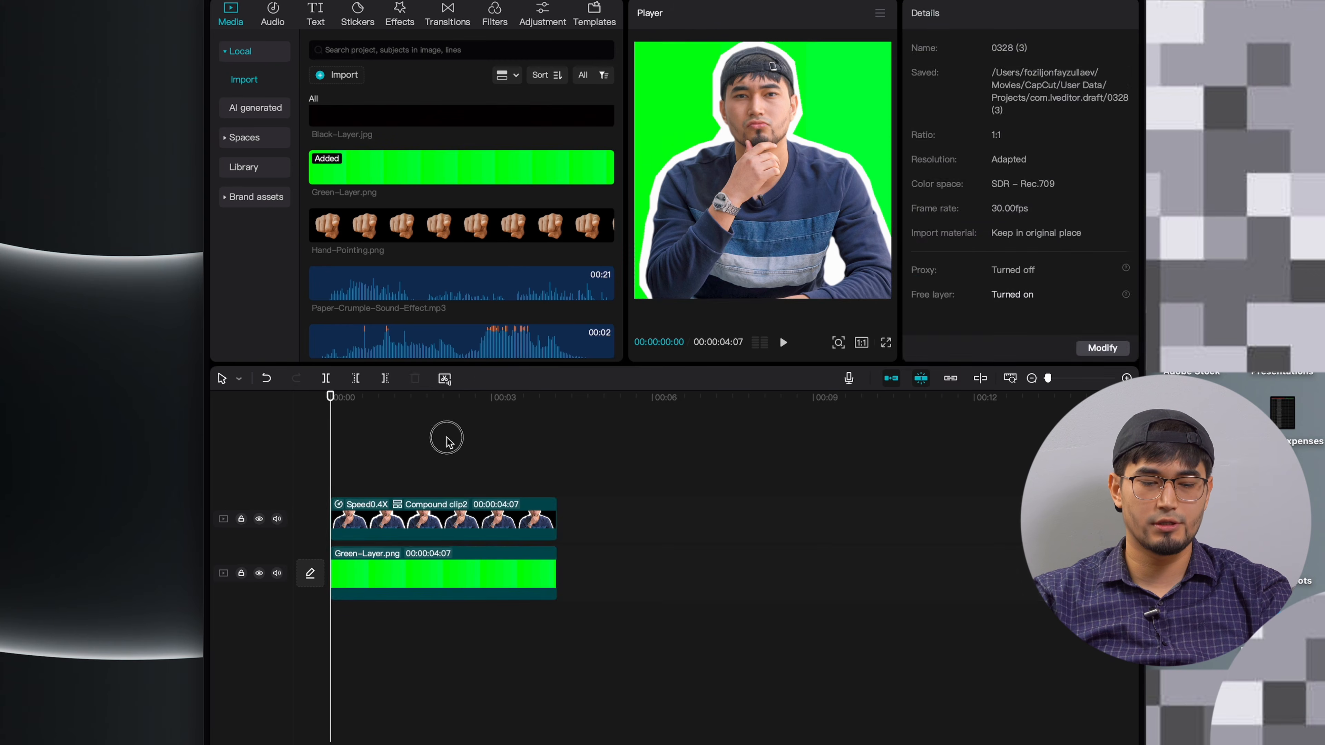
Clear the compound clip and green layer from the timeline and add the exported Paper-Outline-Green.mp4.
left_click_drag(447, 438, 470, 574)
key("Delete")
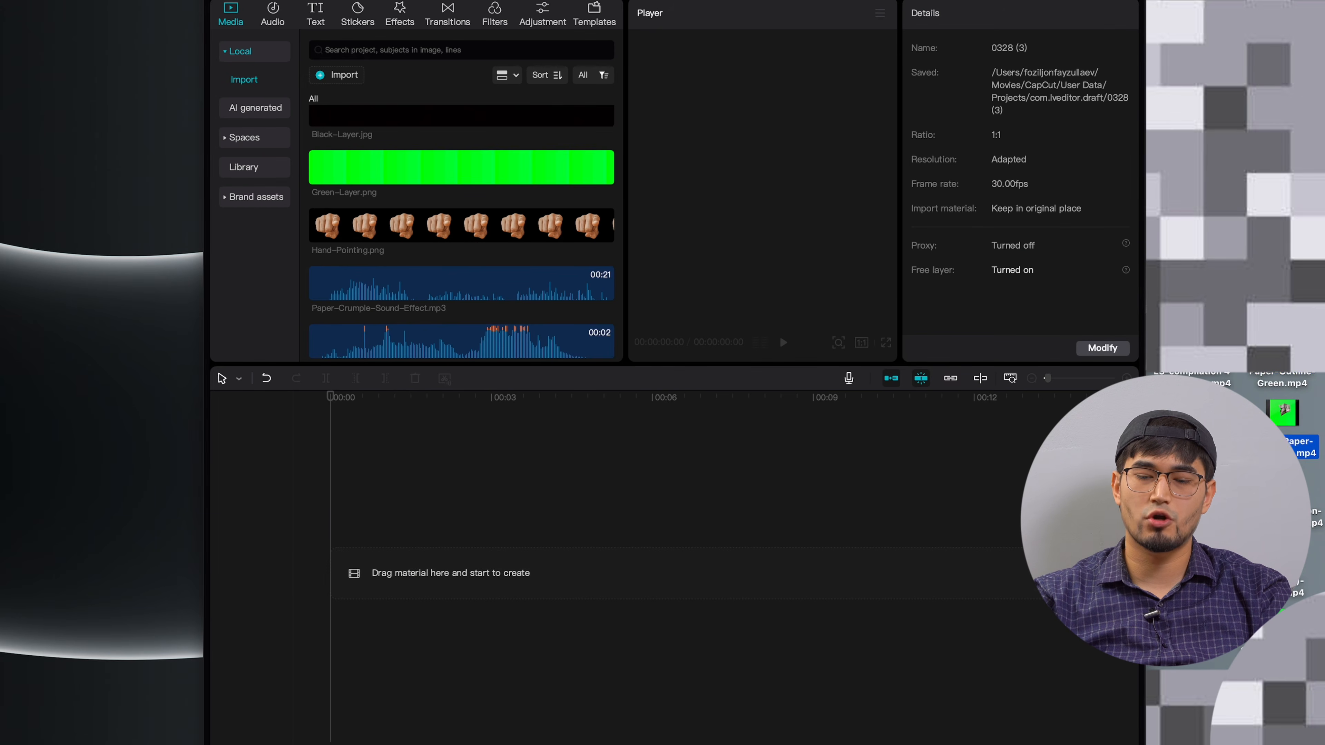
left_click_drag(1281, 375, 536, 488)
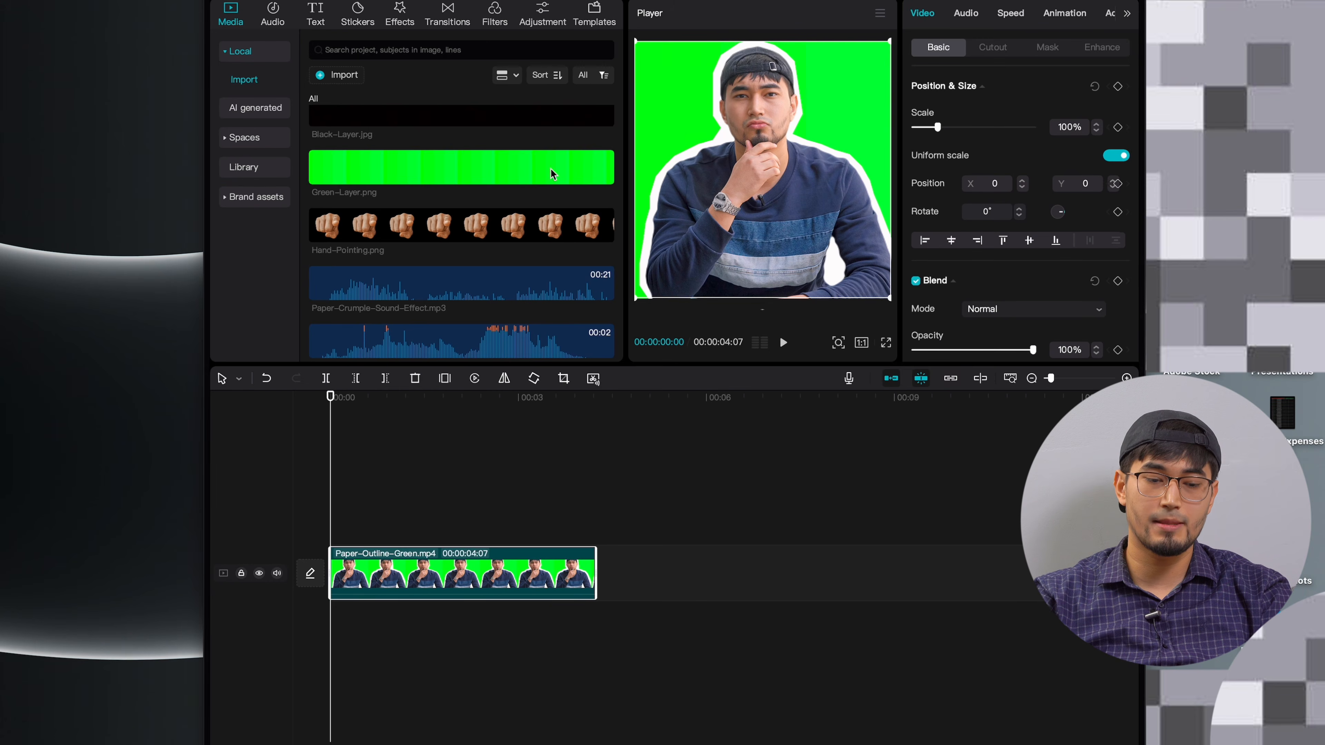
Add Motion Background #5.mp4 from the motion backgrounds folder at the timeline start and place the outline clip on the track above it.
scroll(453, 214, "down", 5)
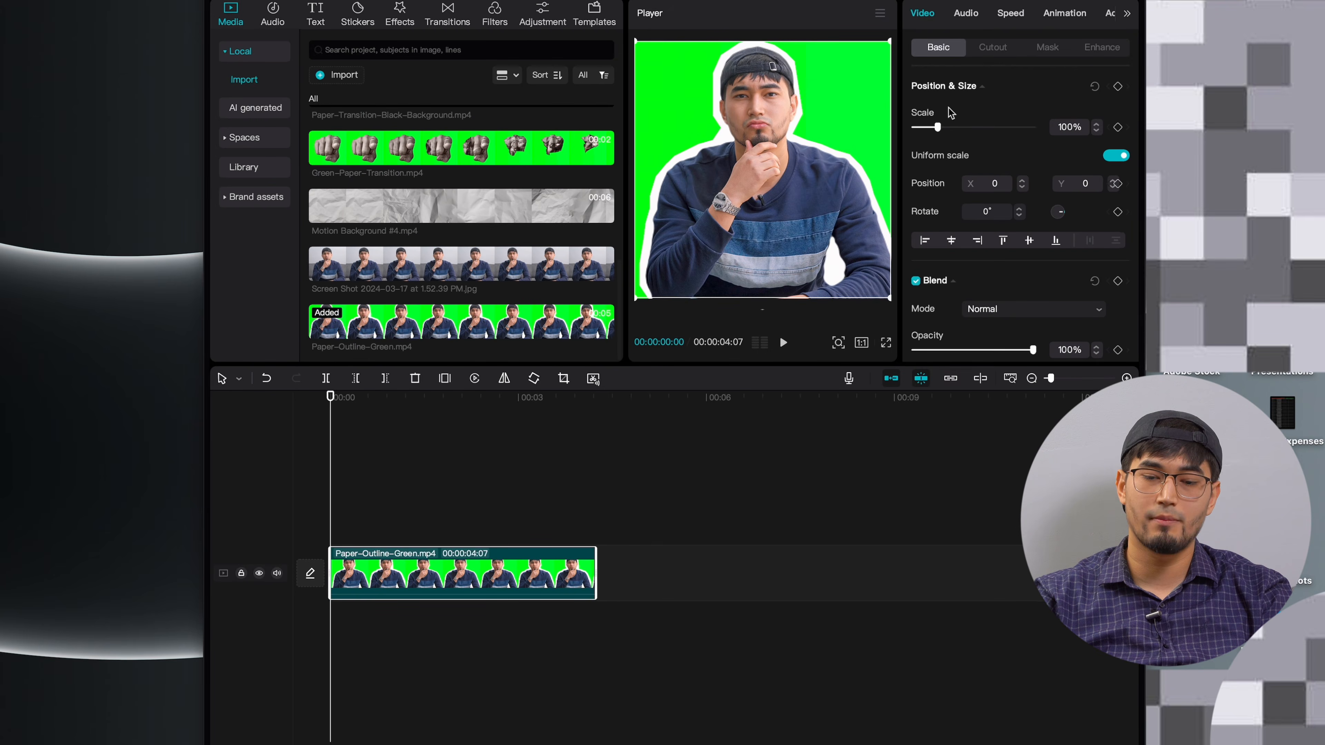
double_click(1194, 205)
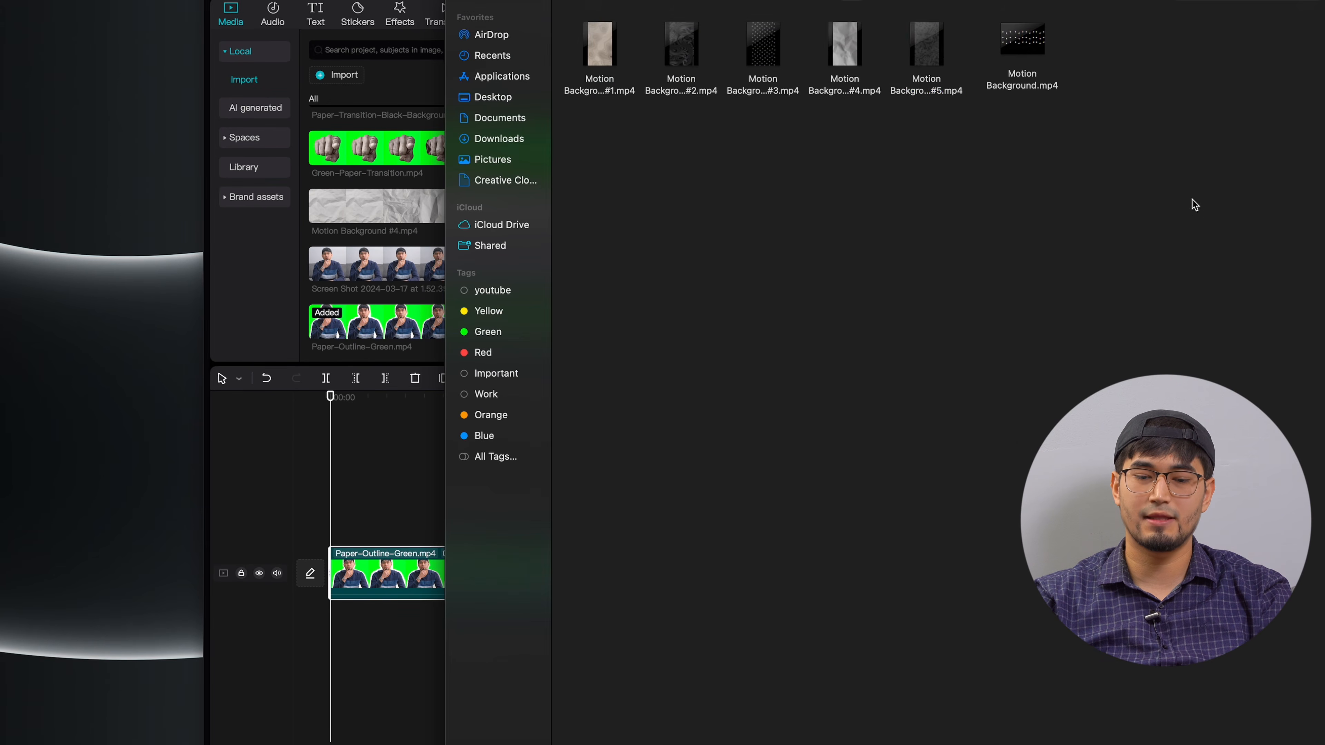
left_click_drag(925, 60, 334, 574)
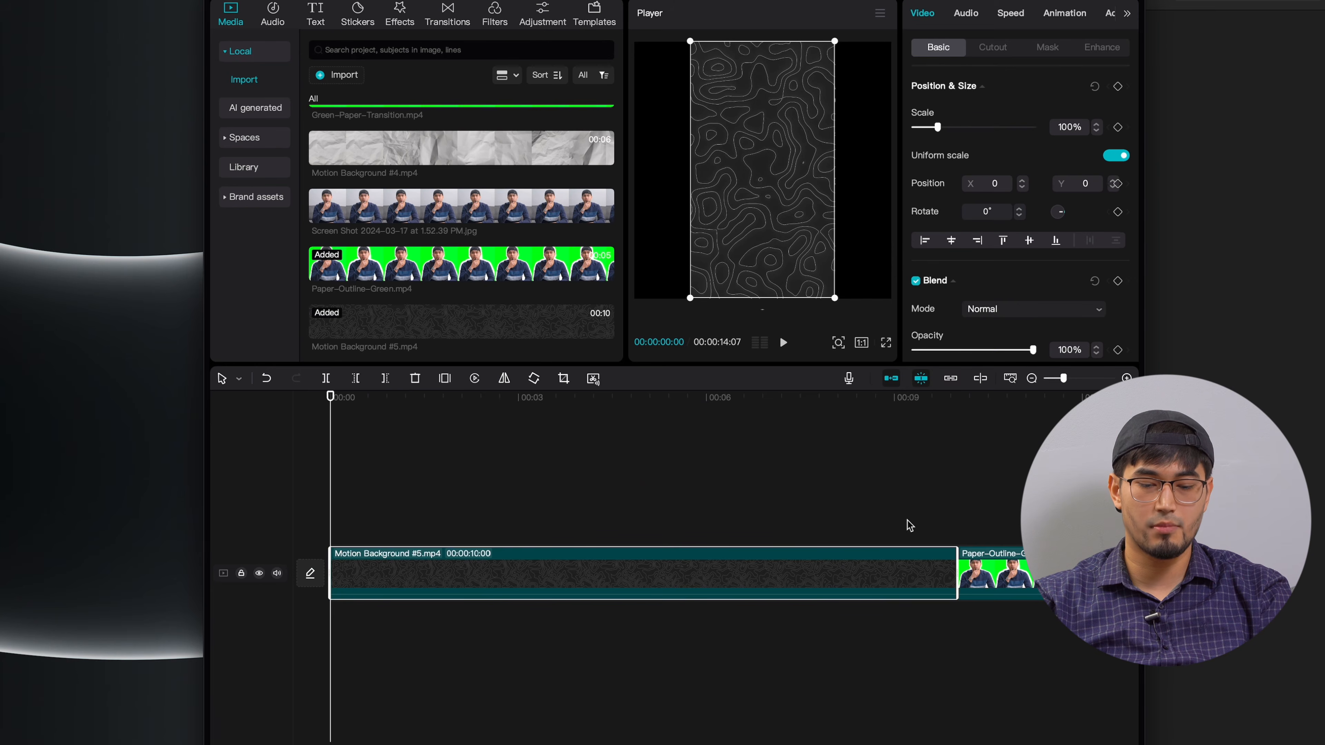
left_click_drag(997, 568, 372, 489)
Trim the end of Motion Background #5.mp4 to match the end of the outline clip.
left_click(601, 477)
left_click(597, 562)
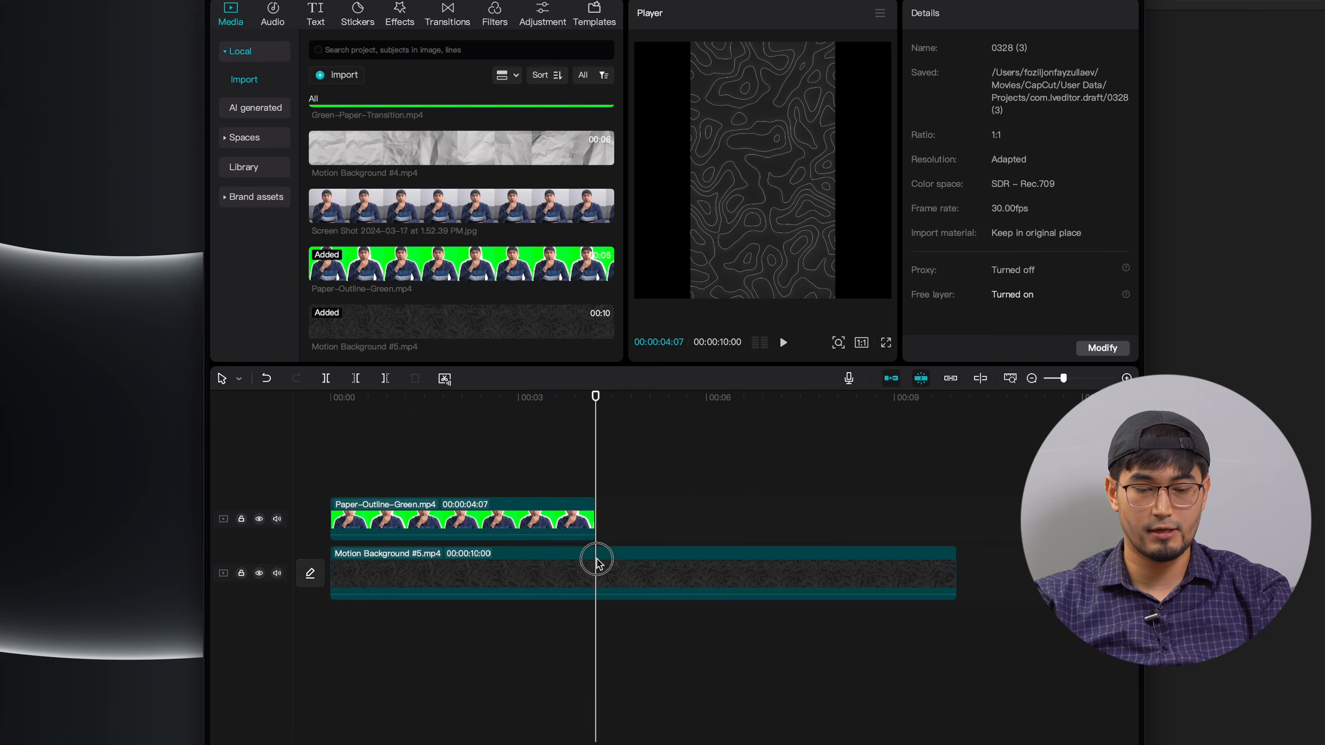
key("super+b")
key("BackSpace")
Key out the green background of Paper-Outline-Green.mp4 with Chroma key, picking the green and setting Strength to 100.
left_click(464, 500)
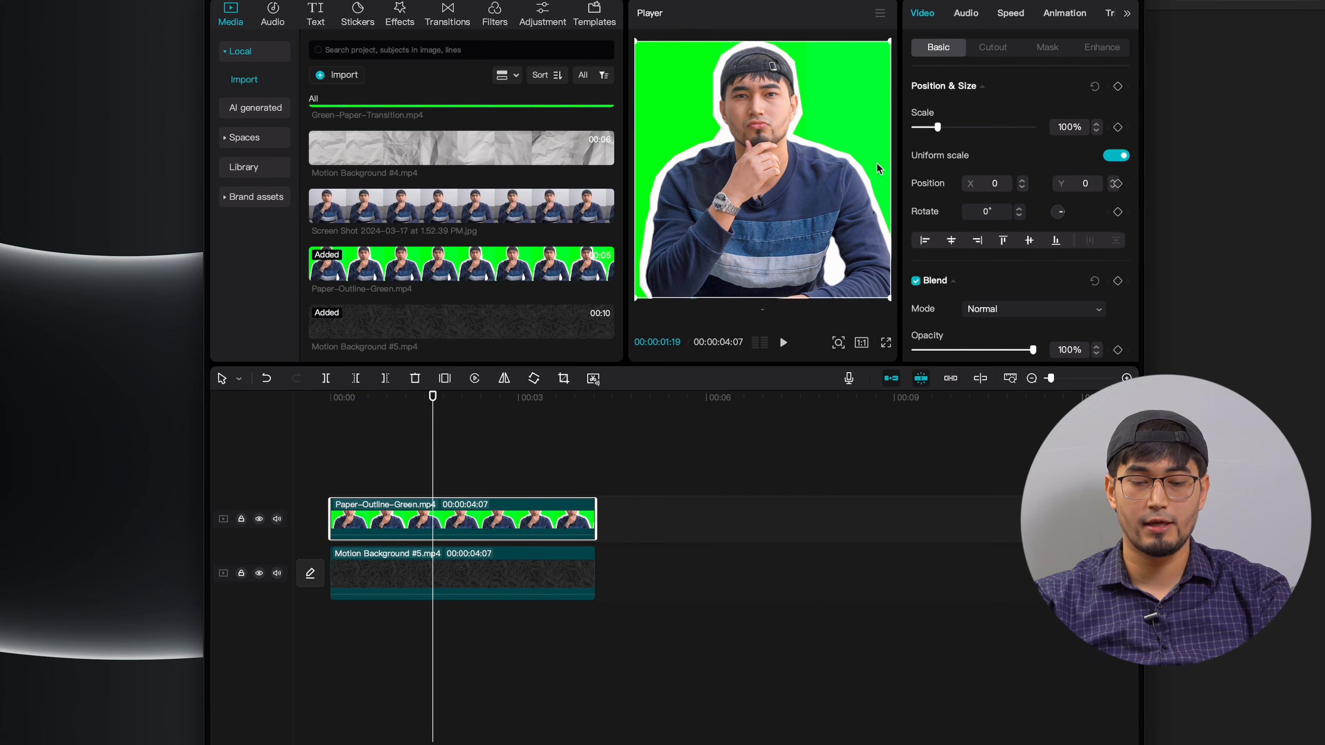
left_click(998, 48)
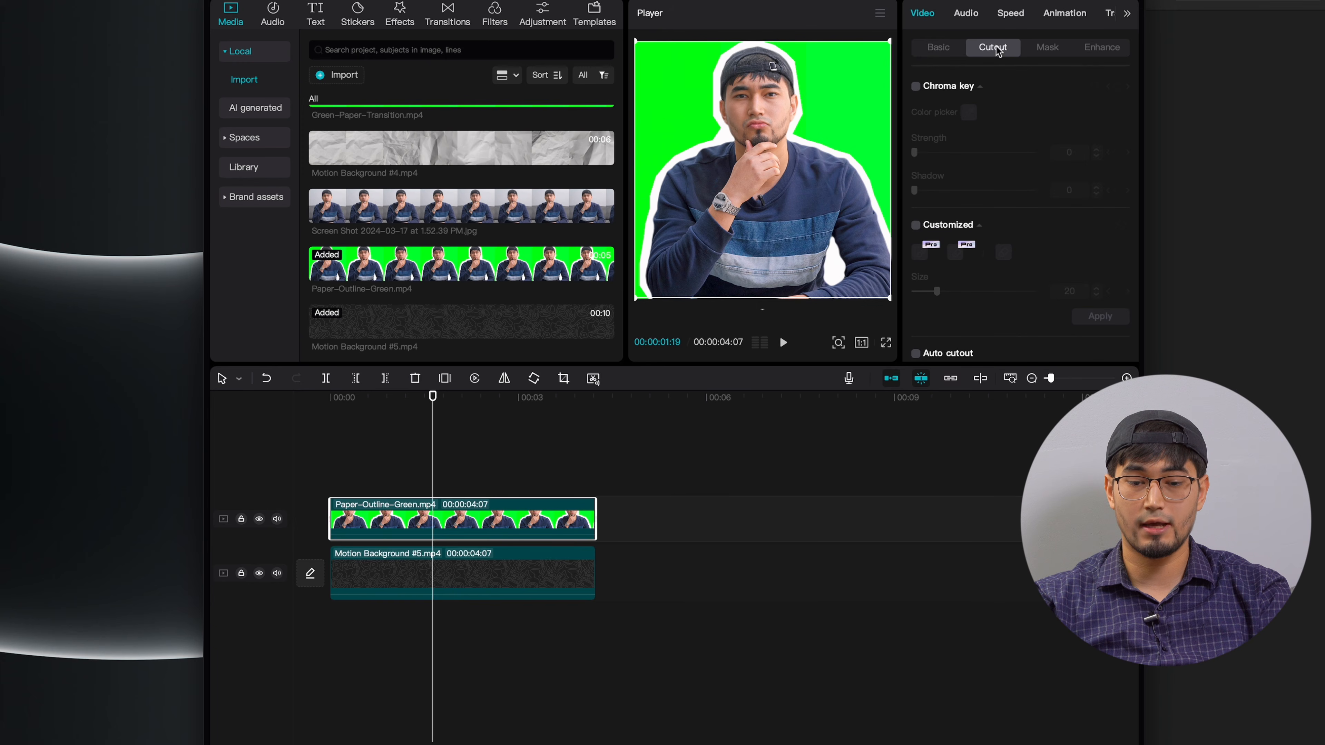
left_click(915, 88)
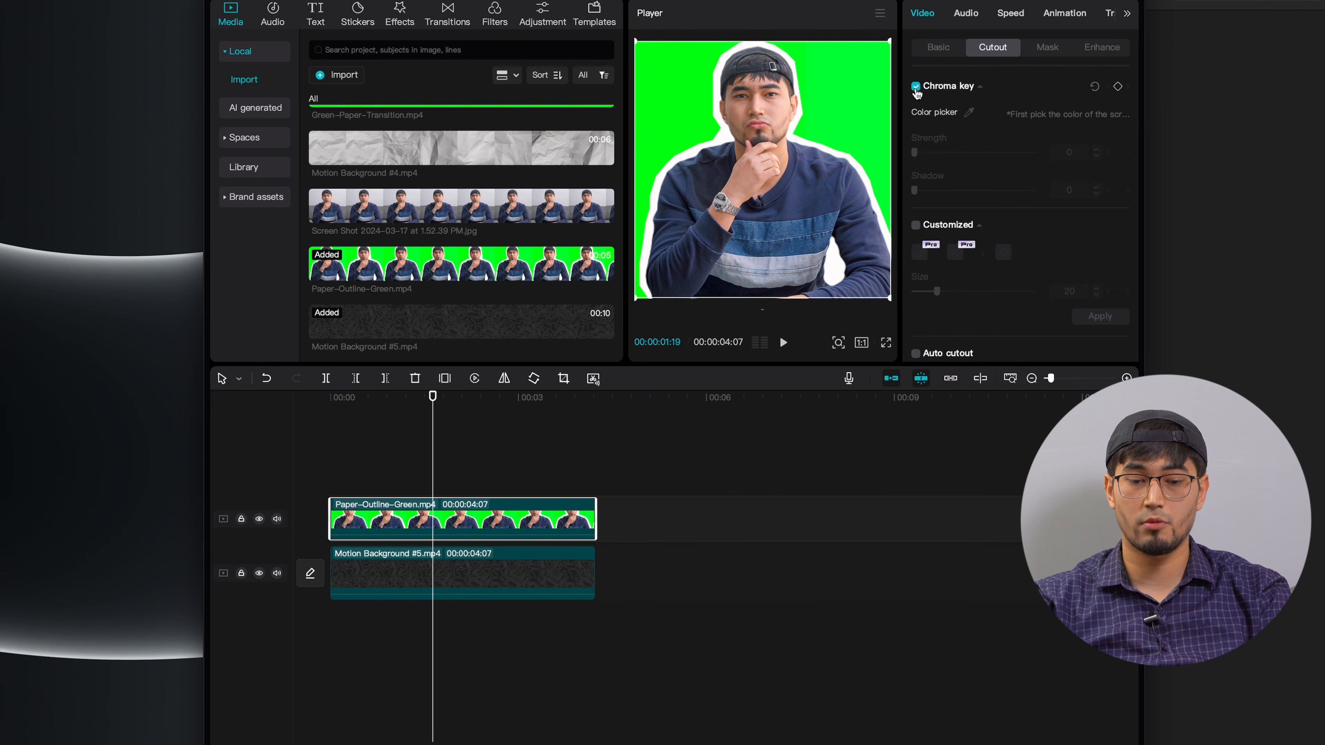
left_click(970, 114)
left_click(852, 79)
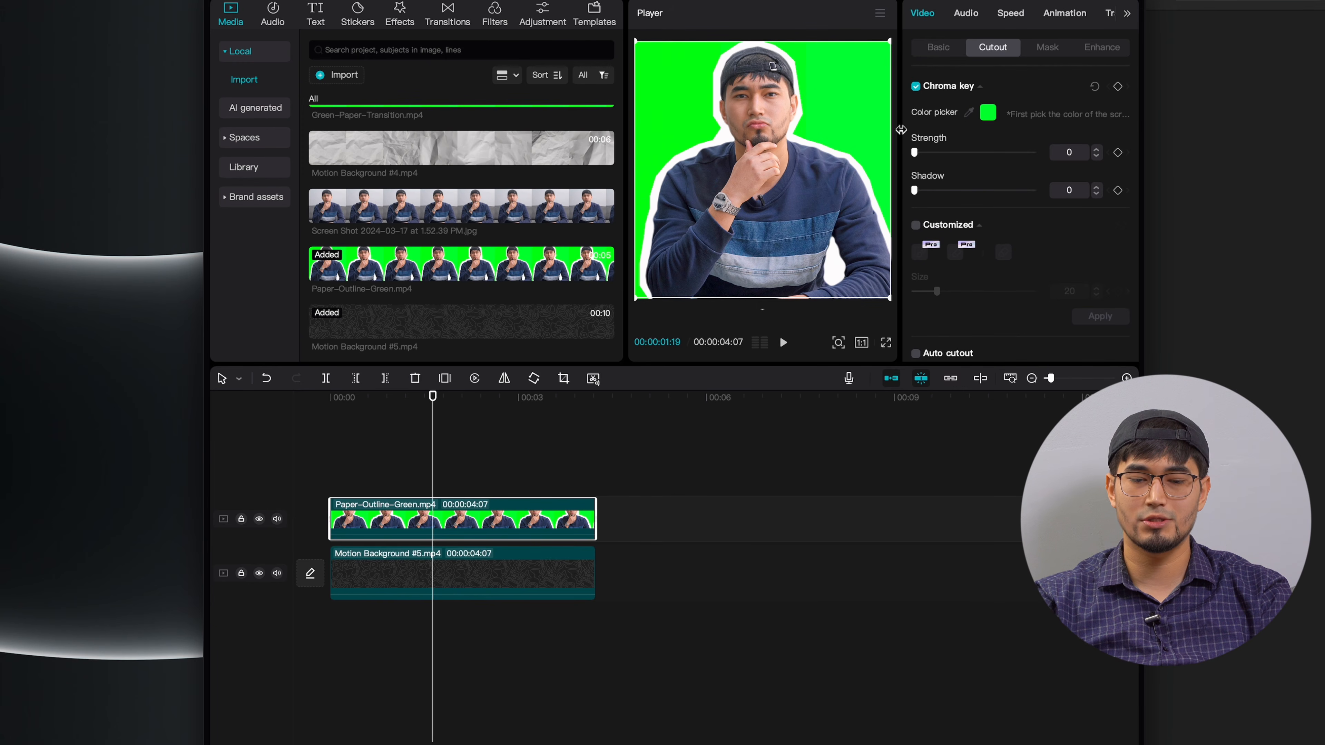
left_click_drag(914, 153, 1184, 158)
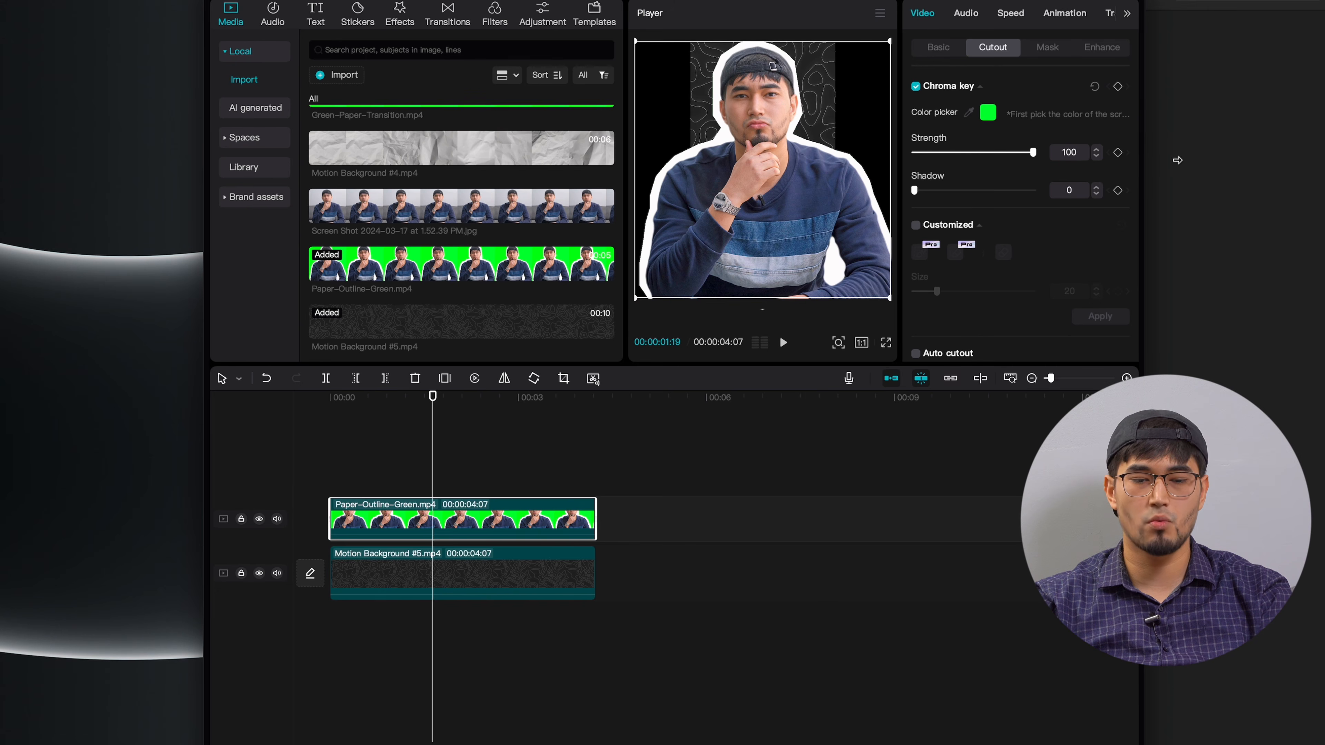
Adjust the scale of Motion Background #5.mp4 behind the cutout, and select the outline clip.
left_click(492, 571)
left_click(938, 47)
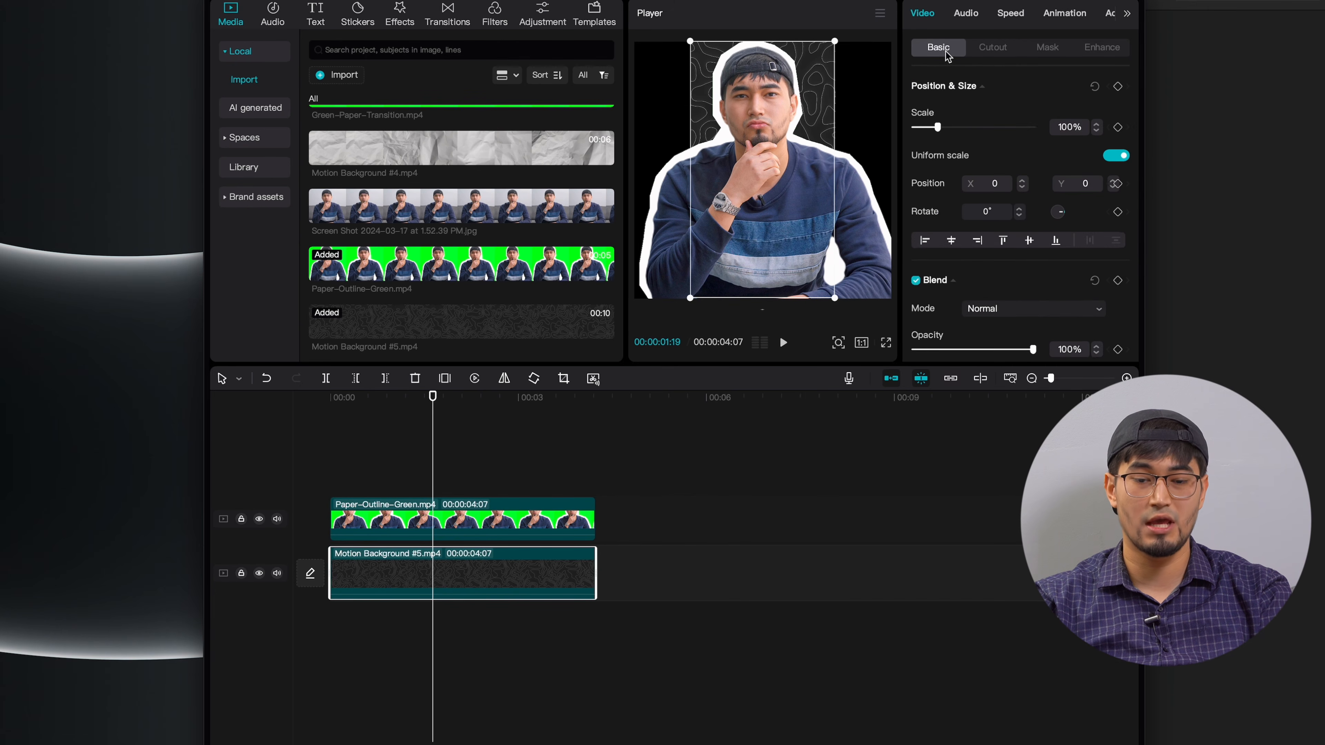
mouse_move(938, 128)
left_mouse_down()
mouse_move(963, 129)
mouse_move(913, 127)
mouse_move(939, 127)
left_mouse_up()
left_click(445, 522)
left_click(764, 293)
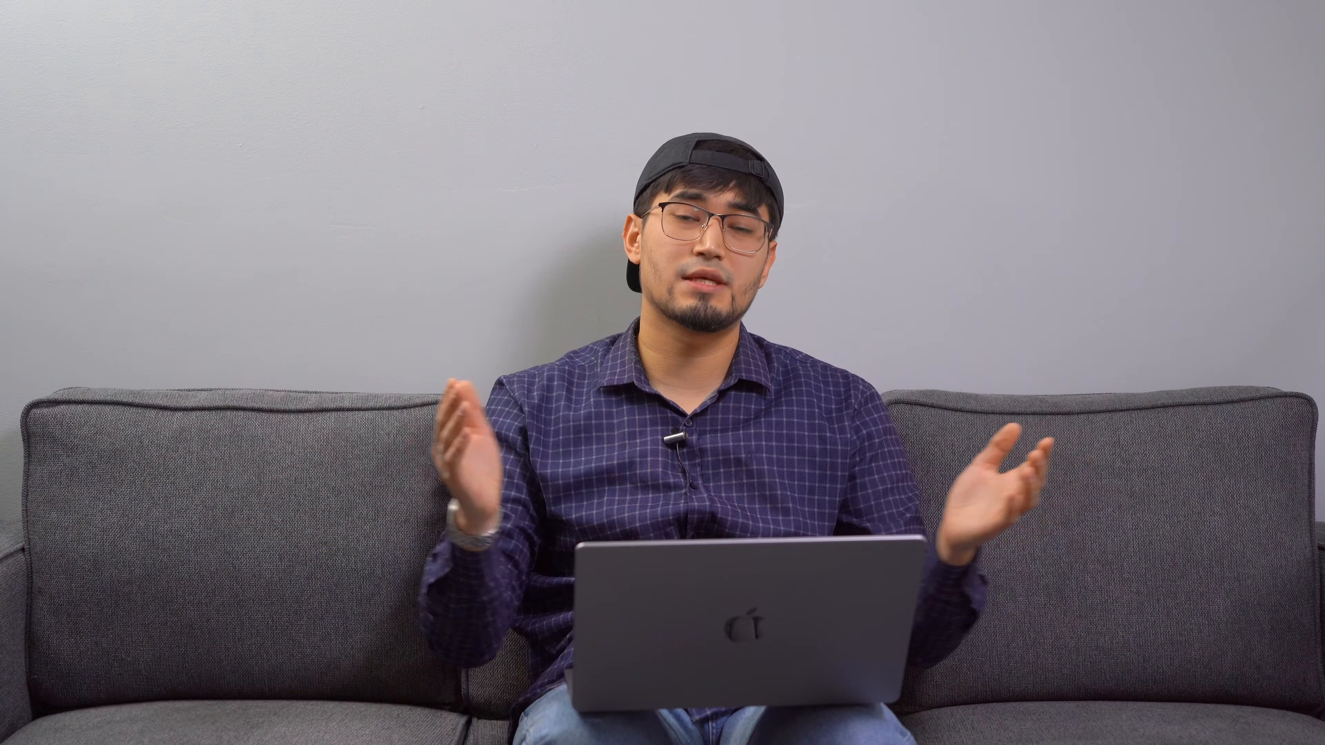